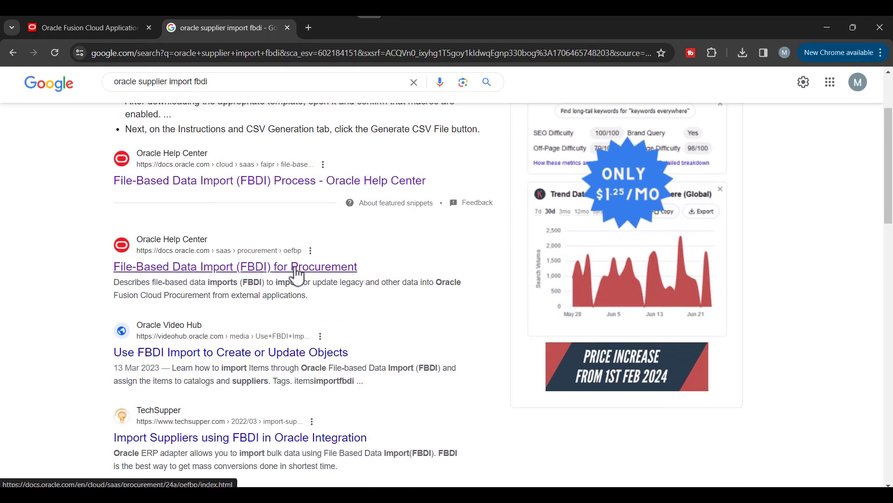
Step: Open the FBDI for Procurement guide from the search results and scroll through it
{"action": "left_click", "coordinate": [356, 270]}
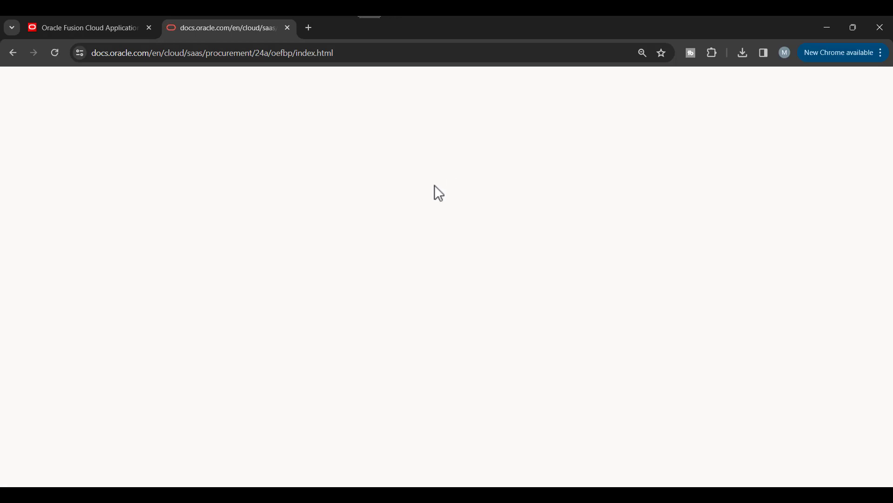
{"action": "scroll", "coordinate": [233, 301], "scroll_direction": "down", "scroll_amount": 2}
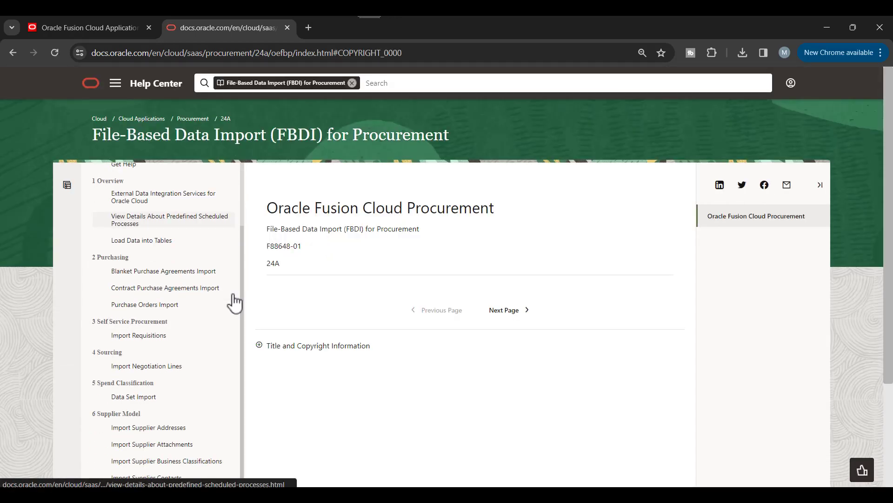
{"action": "scroll", "coordinate": [212, 298], "scroll_direction": "down", "scroll_amount": 3}
{"action": "scroll", "coordinate": [365, 275], "scroll_direction": "down", "scroll_amount": 1}
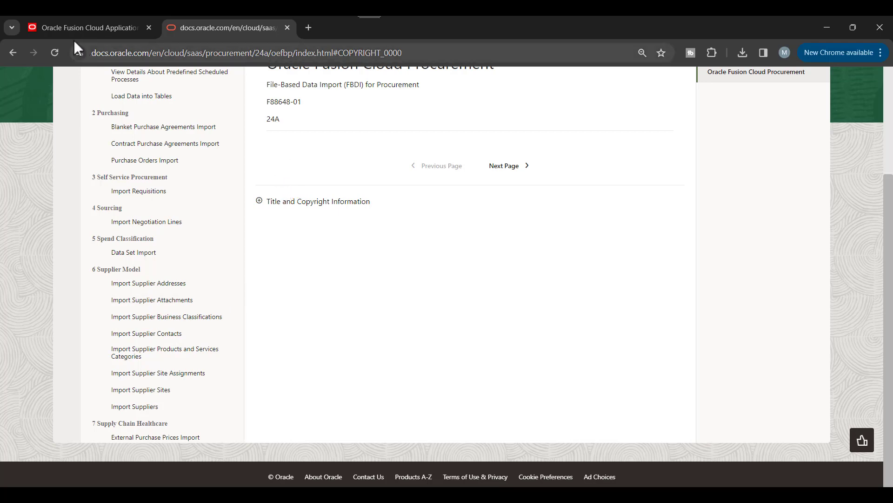
Step: Go to the Import Suppliers page and download SupplierImportTemplate.xlsm
{"action": "left_click", "coordinate": [309, 27]}
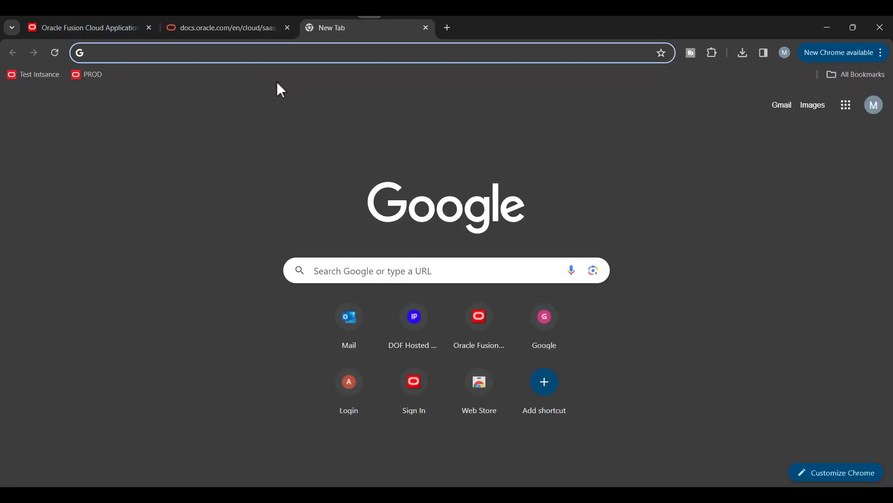
{"action": "left_click", "coordinate": [228, 27]}
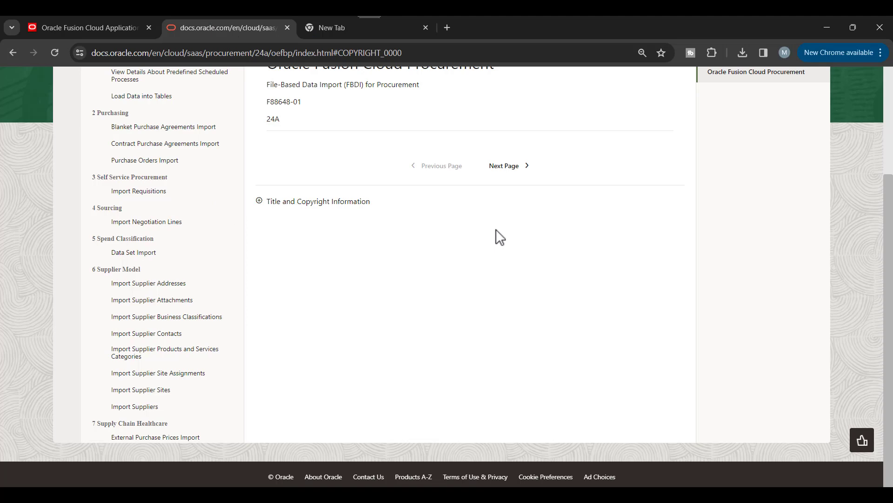
{"action": "key", "text": "alt+Tab"}
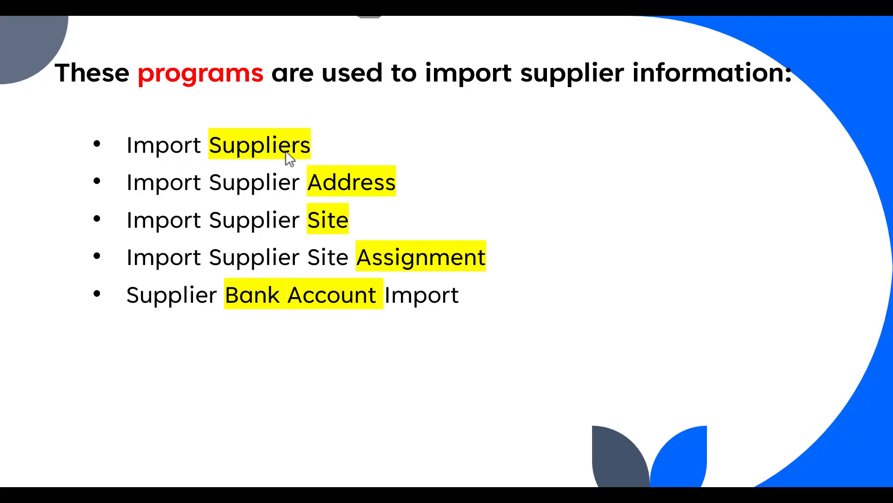
{"action": "key", "text": "alt+Tab"}
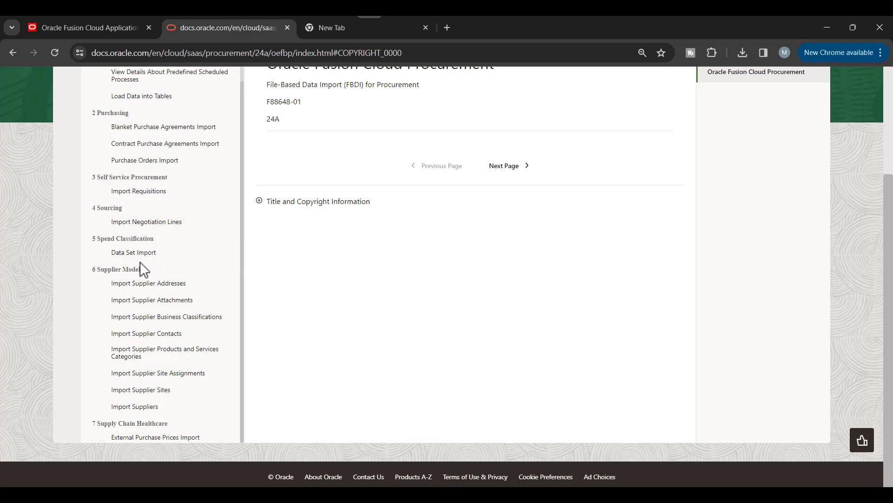
{"action": "left_click", "coordinate": [137, 407]}
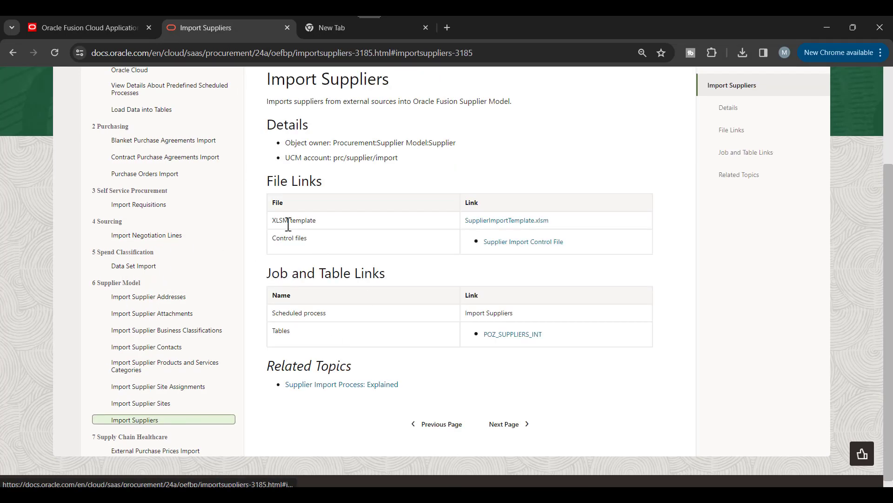
{"action": "left_click", "coordinate": [520, 228]}
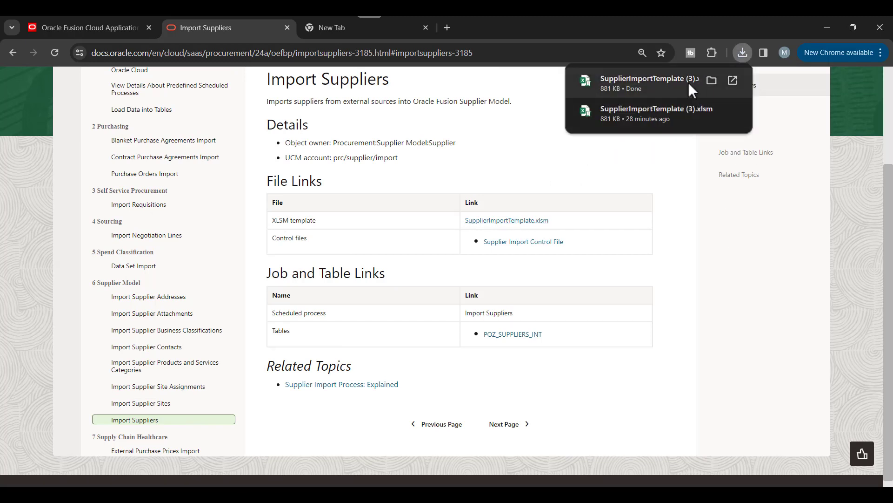
Step: Unblock the downloaded SupplierImportTemplate (3) file in its Properties and open it in Excel
{"action": "left_click", "coordinate": [712, 80]}
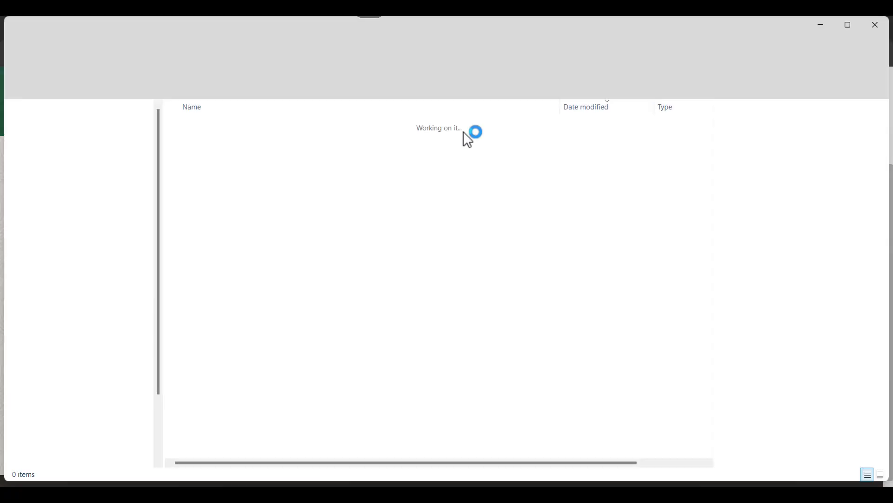
{"action": "right_click", "coordinate": [225, 136]}
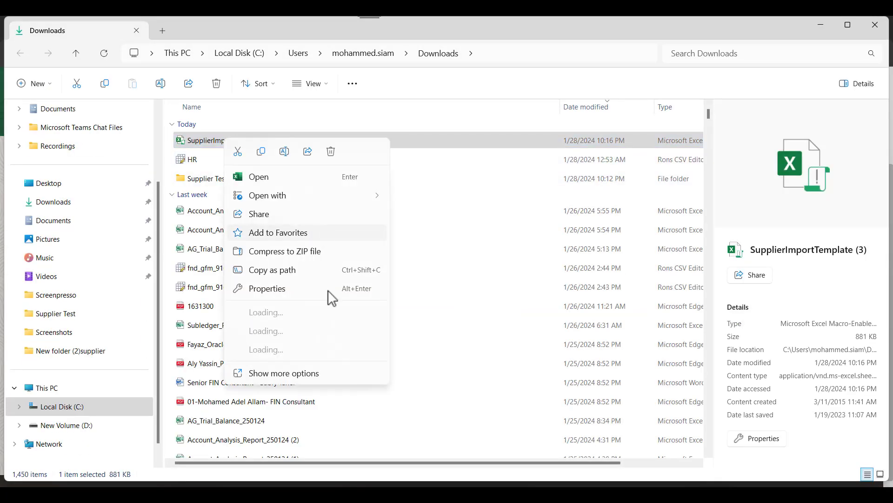
{"action": "left_click", "coordinate": [277, 287]}
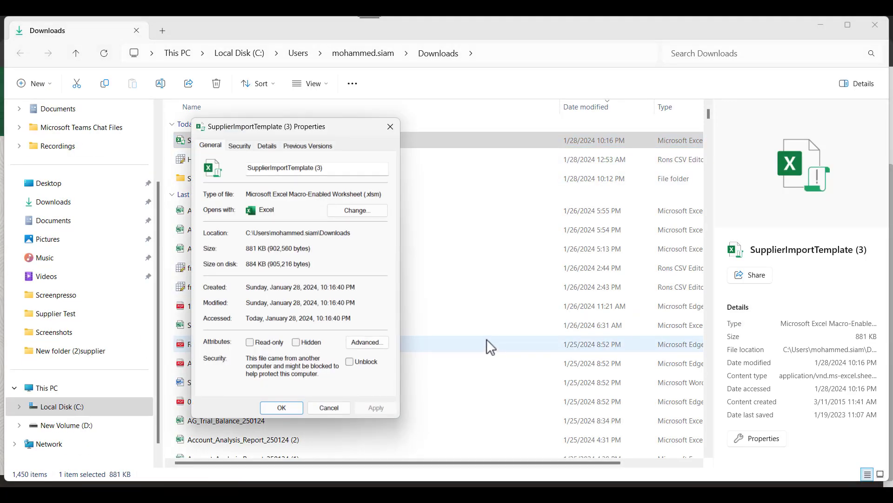
{"action": "left_click", "coordinate": [351, 361]}
{"action": "left_click", "coordinate": [279, 408]}
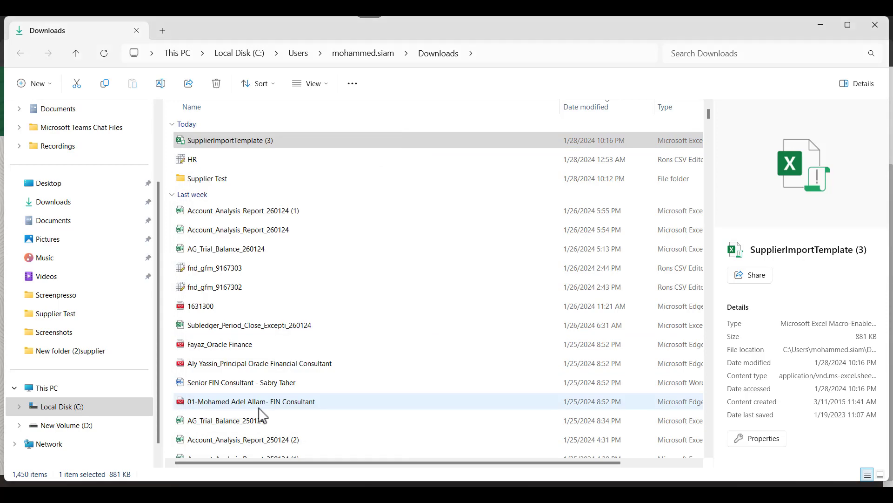
{"action": "double_click", "coordinate": [238, 141]}
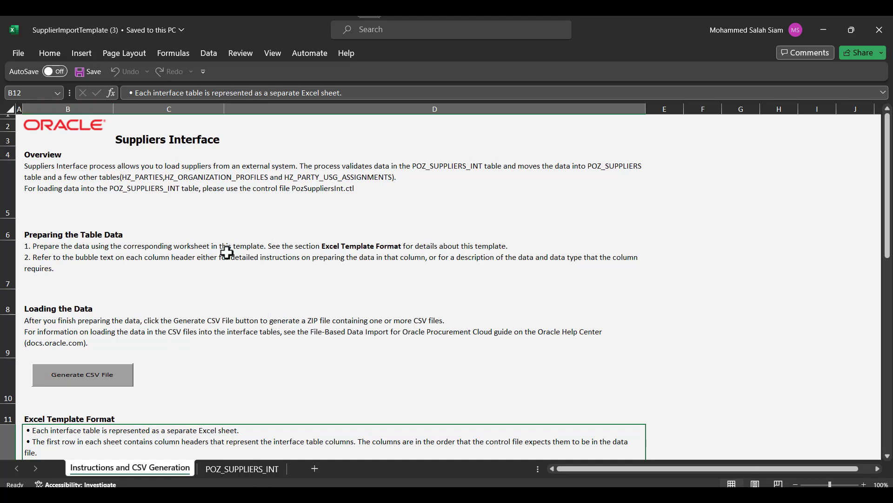
Step: Delete sample rows 6 to 23 on the POZ_SUPPLIERS_INT sheet
{"action": "left_click", "coordinate": [240, 469]}
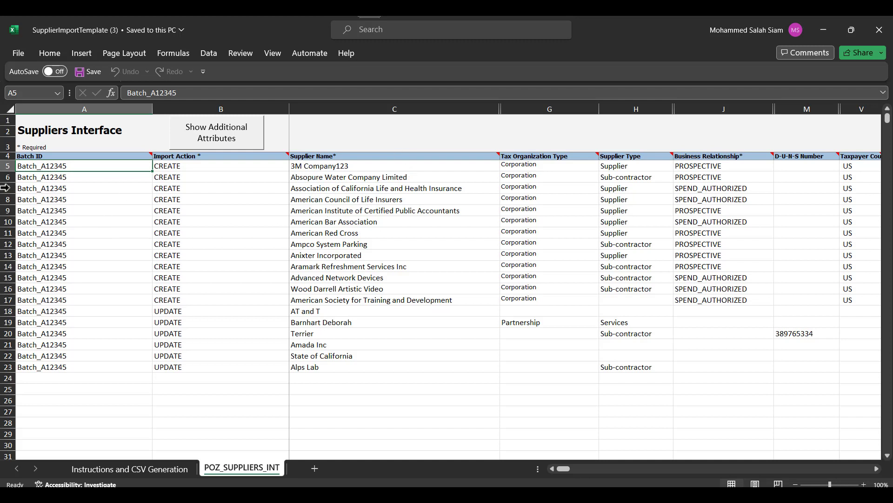
{"action": "left_click_drag", "start_coordinate": [7, 176], "coordinate": [5, 368]}
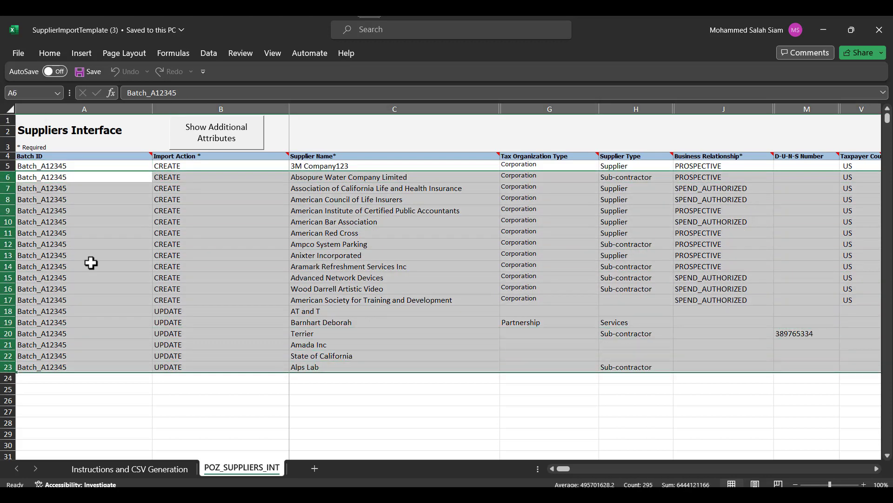
{"action": "right_click", "coordinate": [97, 252]}
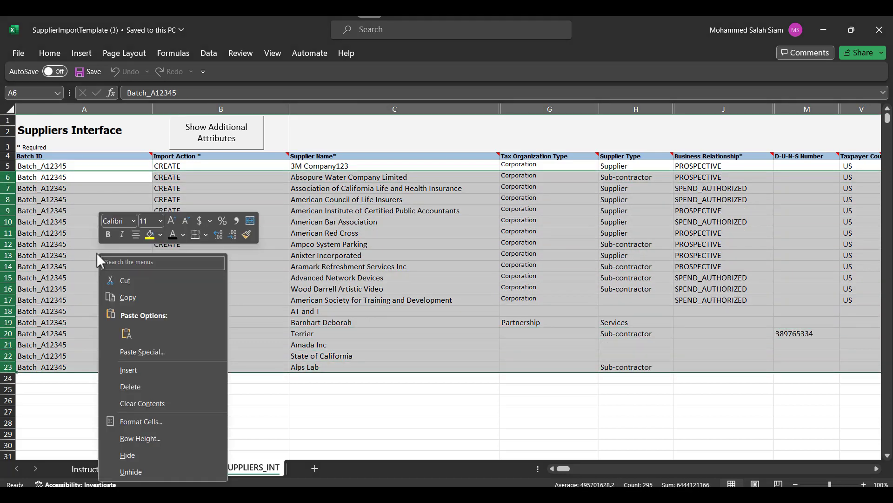
{"action": "left_click", "coordinate": [164, 386]}
{"action": "left_click_drag", "start_coordinate": [281, 199], "coordinate": [317, 196]}
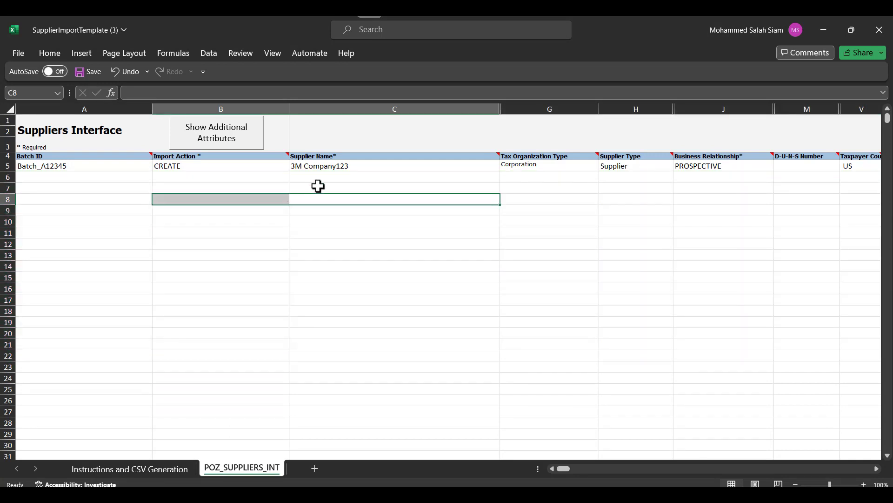
{"action": "left_click", "coordinate": [379, 132]}
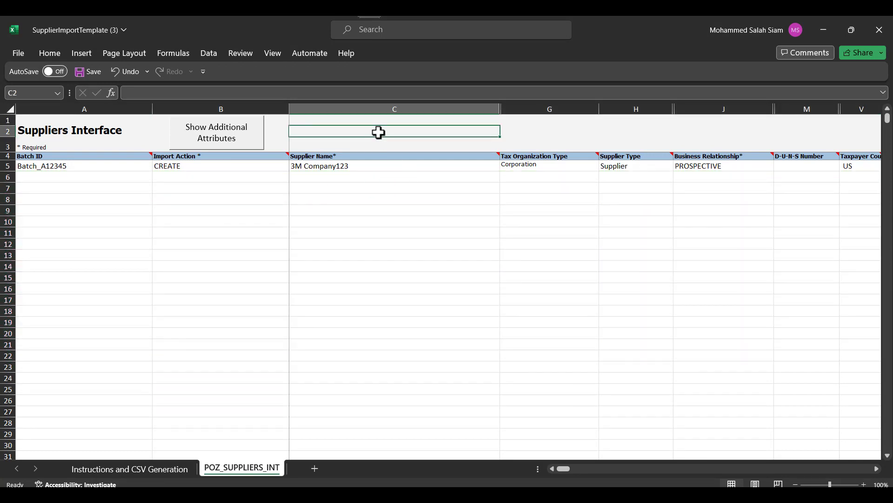
Step: Unhide the hidden columns D to F across the whole sheet
{"action": "left_click", "coordinate": [11, 110]}
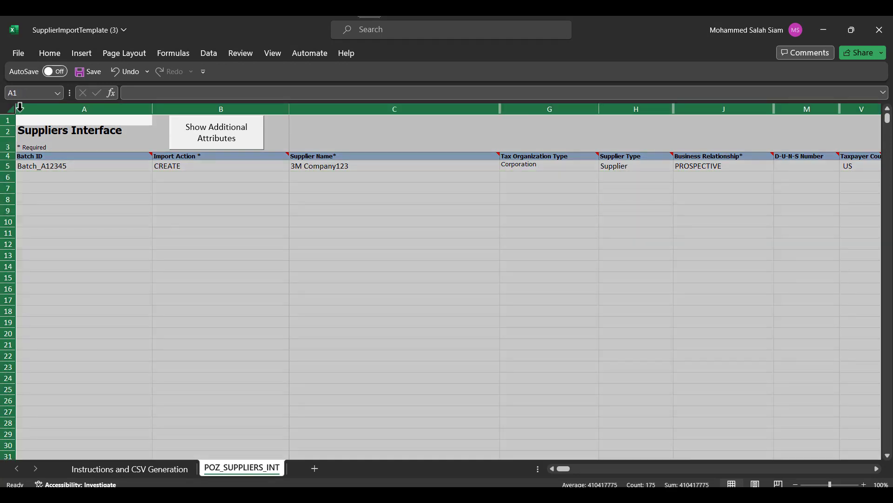
{"action": "right_click", "coordinate": [190, 107]}
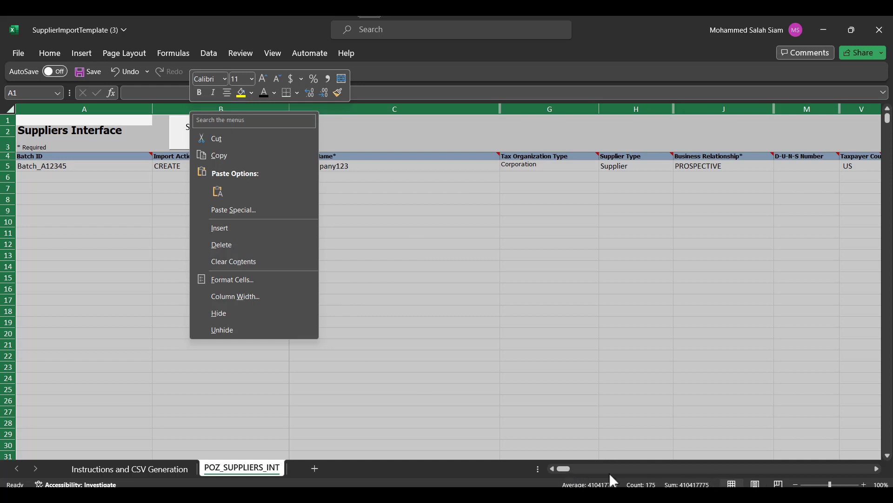
{"action": "left_click", "coordinate": [224, 328]}
{"action": "left_click", "coordinate": [582, 148]}
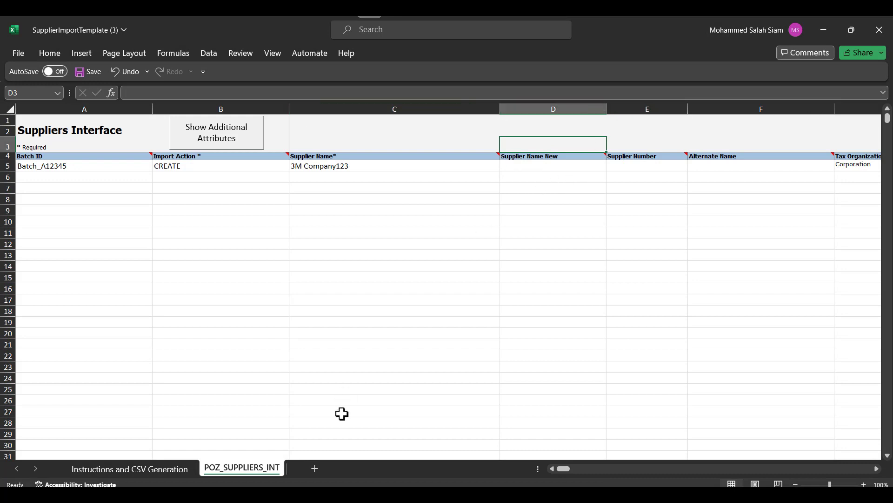
{"action": "mouse_move", "coordinate": [571, 470]}
{"action": "left_mouse_down"}
{"action": "mouse_move", "coordinate": [690, 459]}
{"action": "mouse_move", "coordinate": [571, 469]}
{"action": "left_mouse_up"}
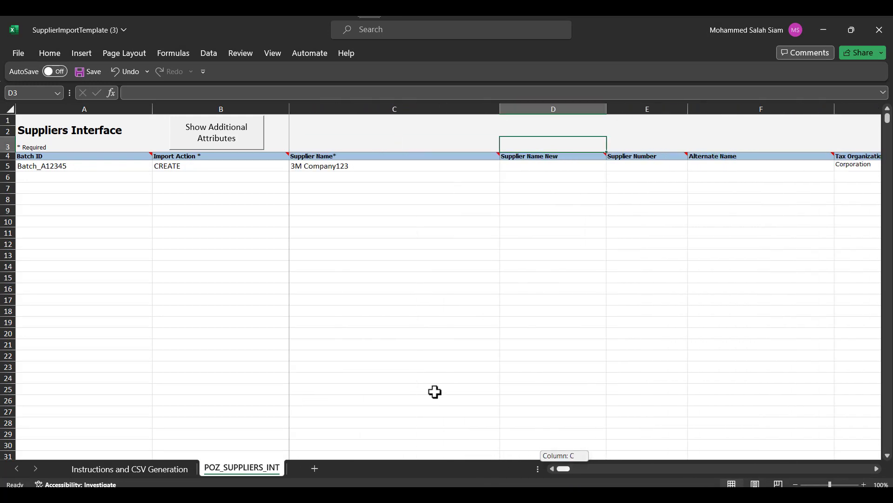
{"action": "left_click", "coordinate": [70, 178]}
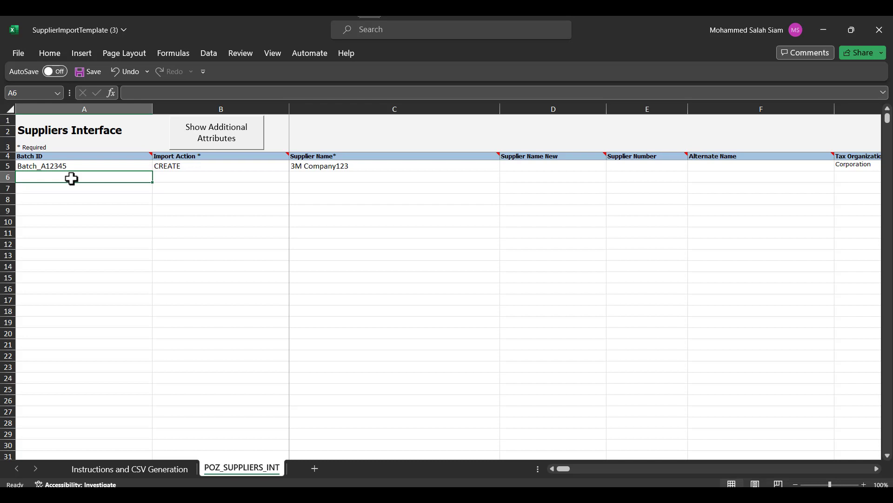
Step: Enter batch ID Batch_012024, import action CREATE and the supplier's name in row 6
{"action": "type", "text": "Batch"}
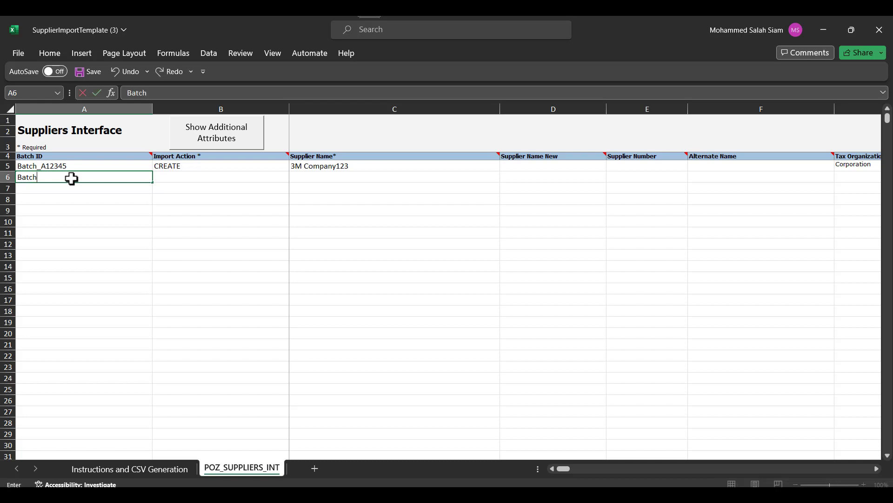
{"action": "type", "text": "_"}
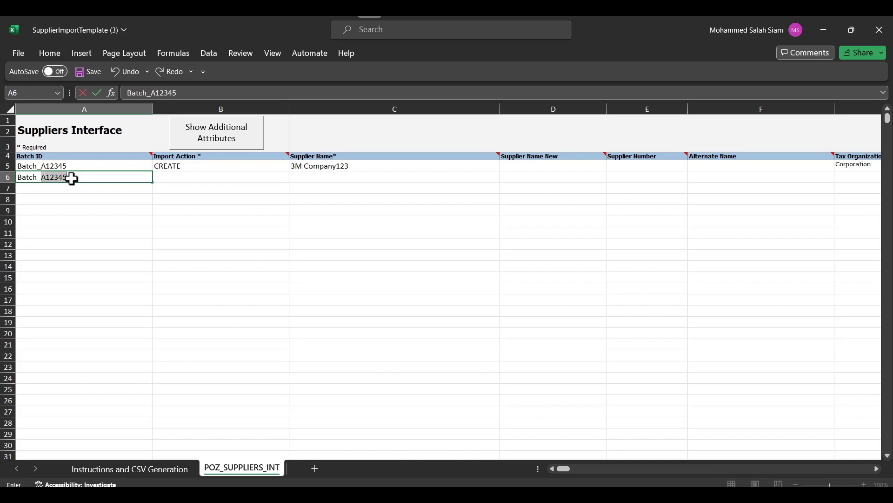
{"action": "type", "text": "012024"}
{"action": "key", "text": "Return"}
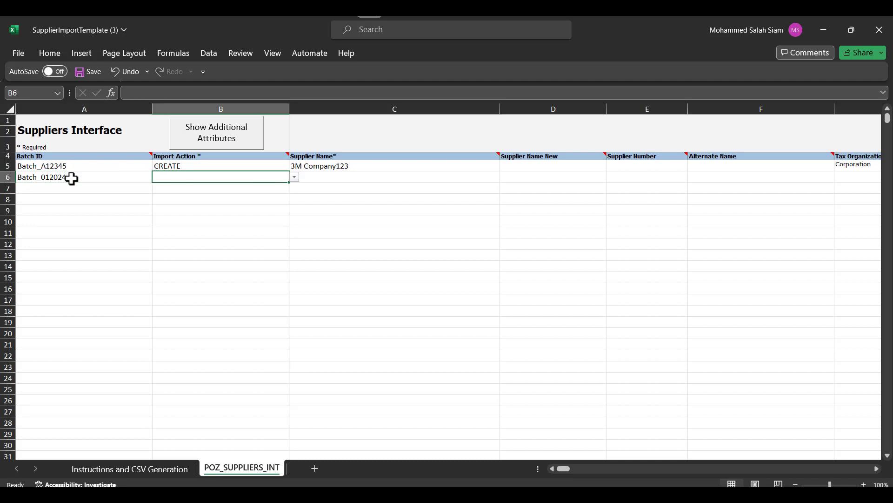
{"action": "left_click", "coordinate": [295, 178]}
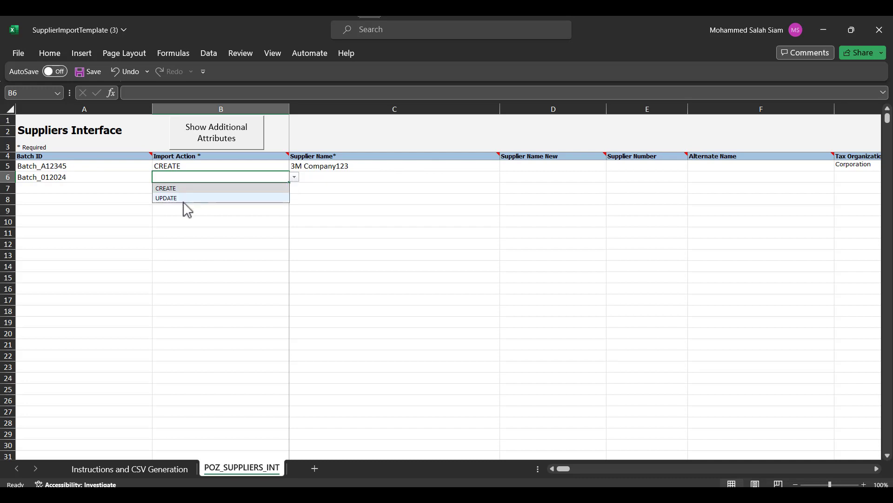
{"action": "left_click", "coordinate": [179, 188]}
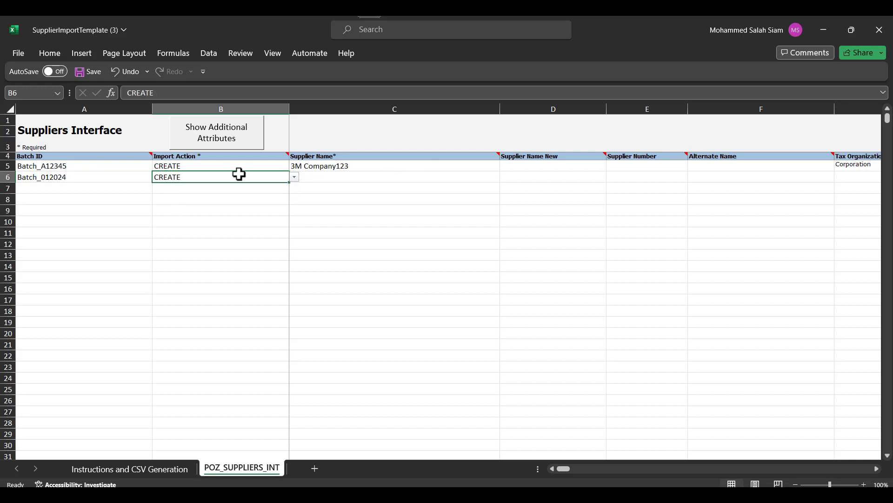
{"action": "left_click", "coordinate": [352, 177]}
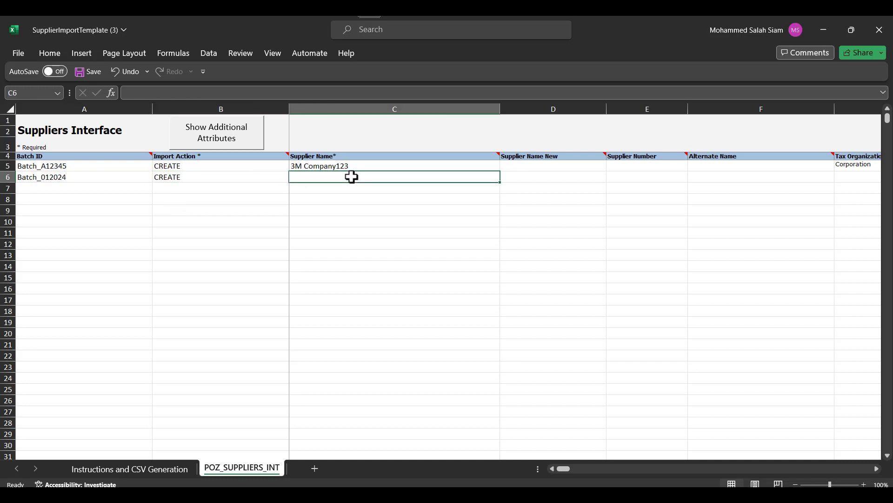
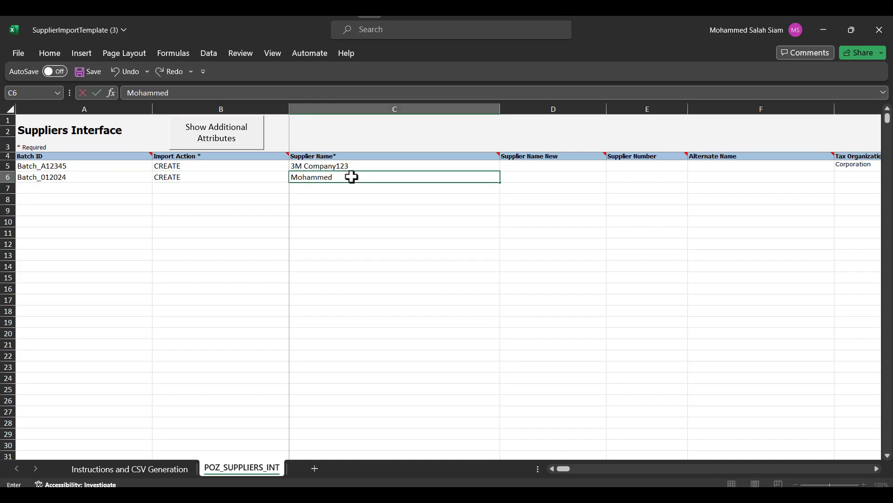
{"action": "key", "text": "Tab"}
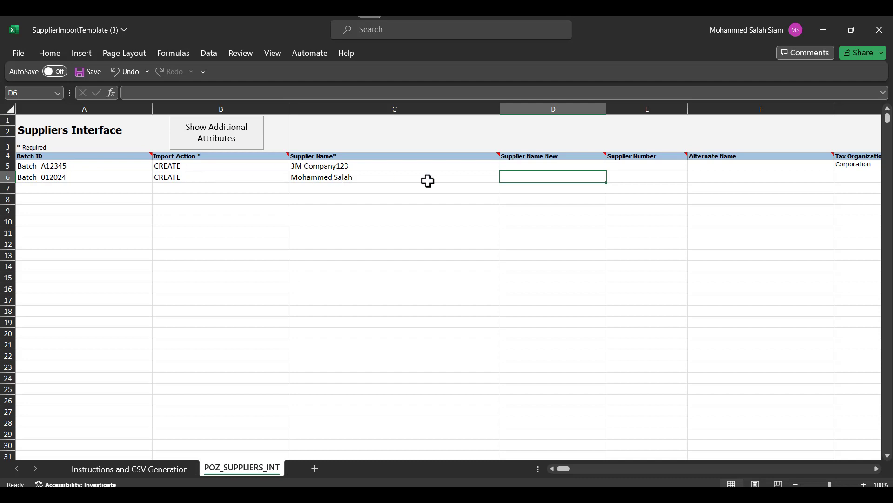
Step: Enter the supplier's alternate name in the Alternate Name cell of row 6
{"action": "left_click", "coordinate": [651, 176]}
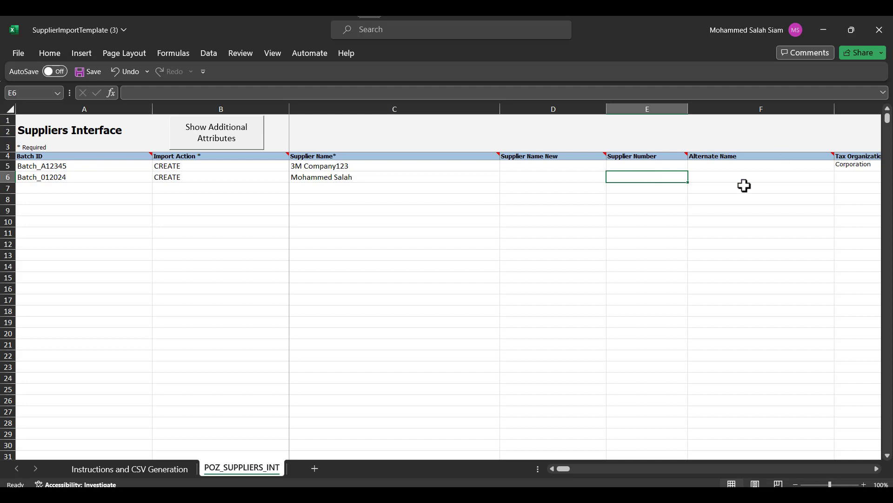
{"action": "left_click", "coordinate": [731, 177]}
{"action": "type", "text": "mosalah"}
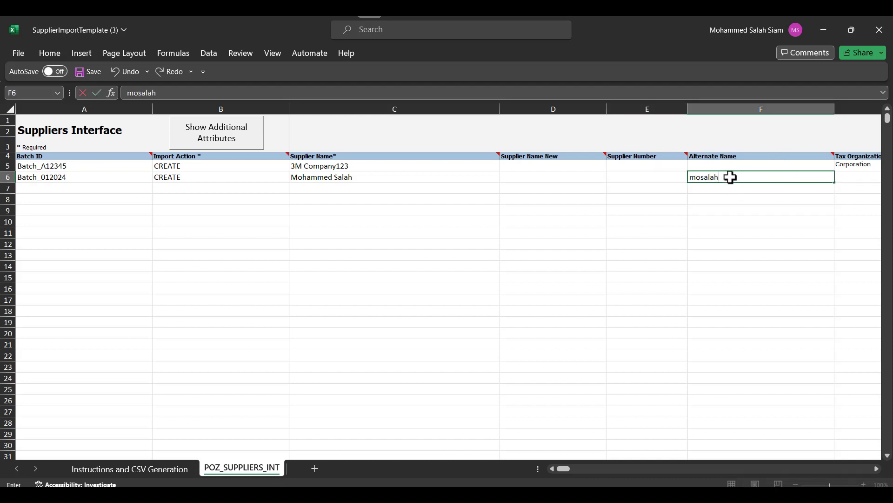
{"action": "key", "text": "Tab"}
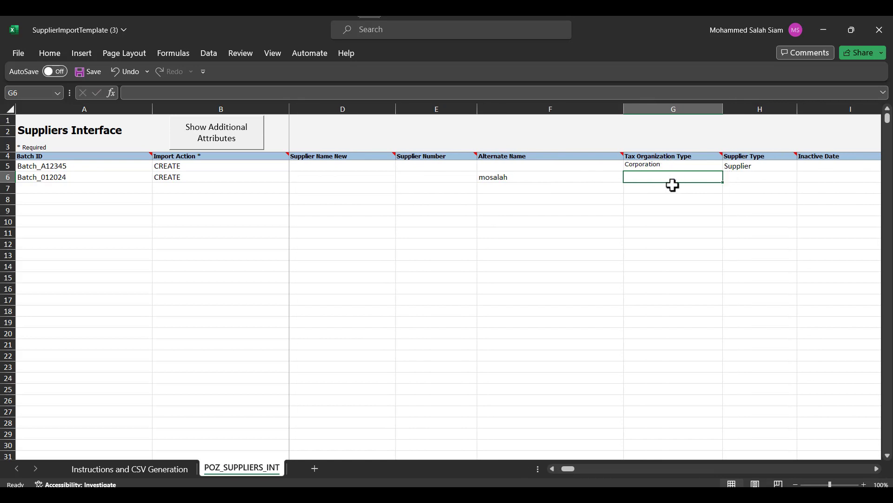
Step: Set row 6 to tax type Corporation, supplier type Supplier, relationship SPEND_AUTHORIZED
{"action": "type", "text": "Co"}
{"action": "key", "text": "Tab"}
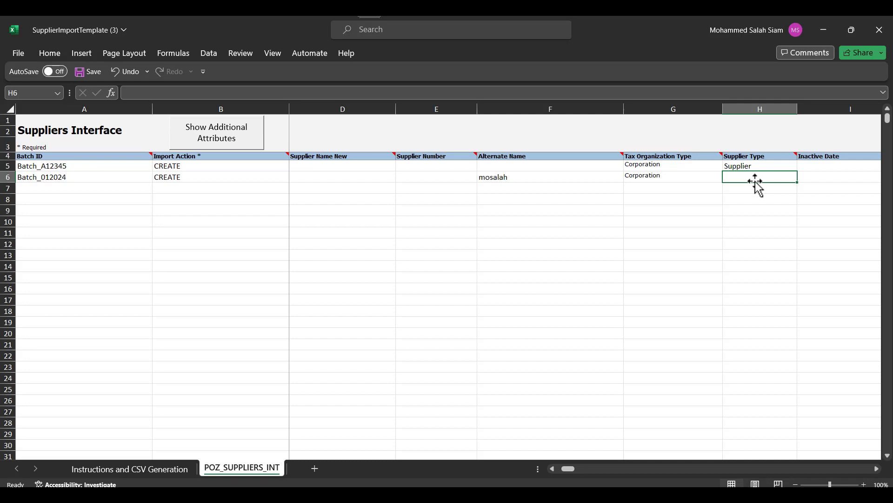
{"action": "type", "text": "Sup"}
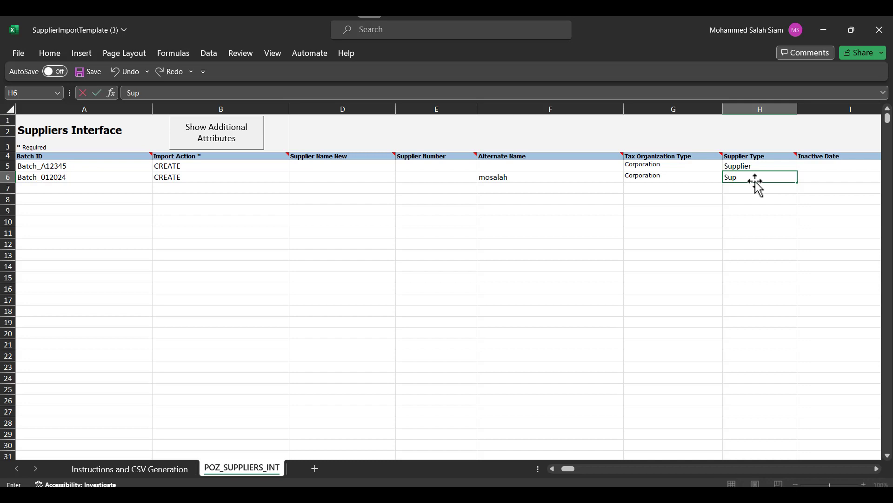
{"action": "type", "text": "plier"}
{"action": "key", "text": "Tab"}
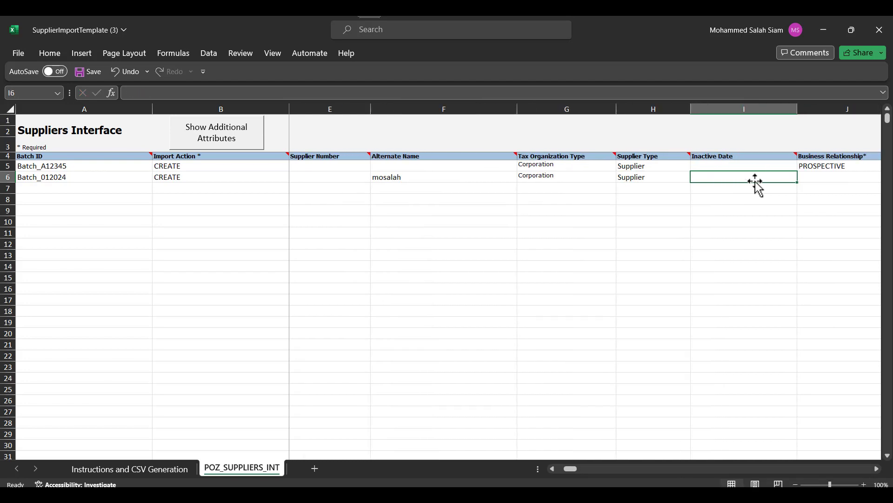
{"action": "key", "text": "Tab"}
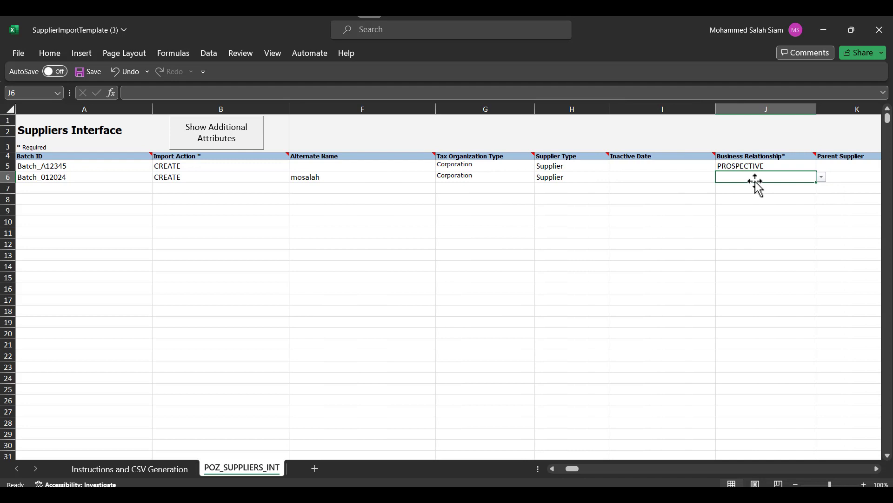
{"action": "left_click", "coordinate": [822, 178]}
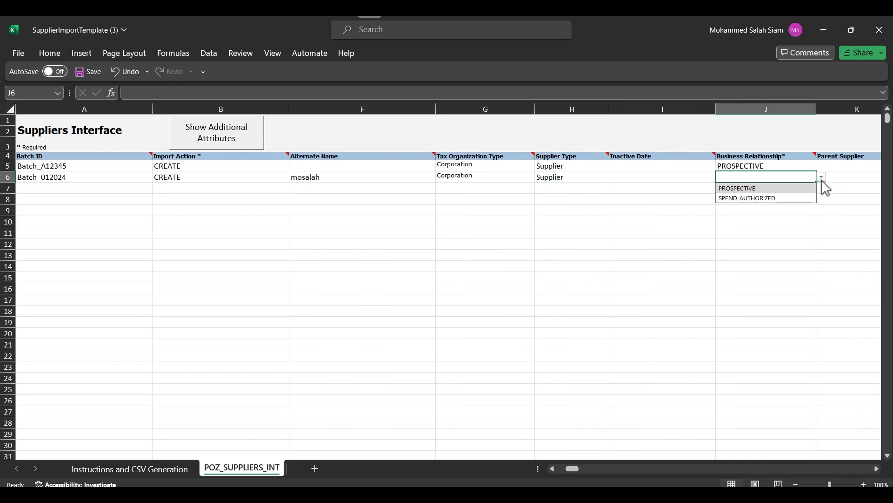
{"action": "left_click", "coordinate": [747, 199]}
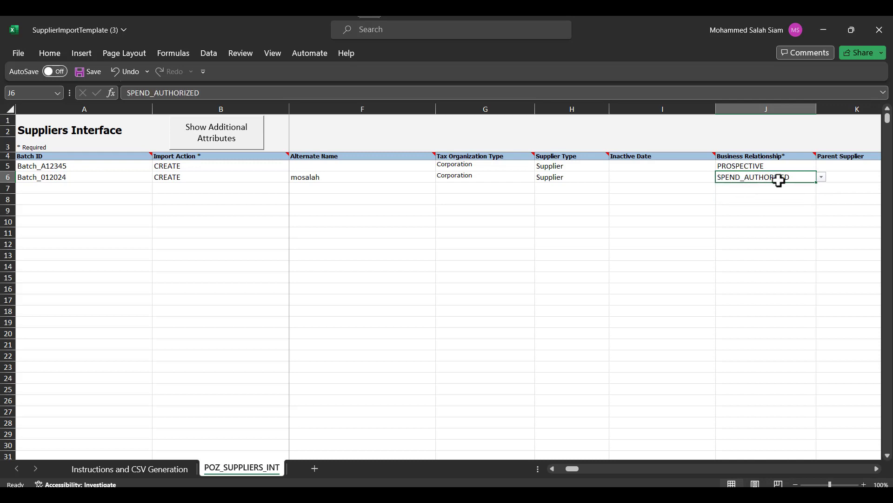
Step: Enter AE as Taxpayer Country, leaving the tax and payment columns blank
{"action": "key", "text": "Tab"}
{"action": "key", "text": "Tab"}
{"action": "key", "text": "Tab"}
{"action": "key", "text": "Tab"}
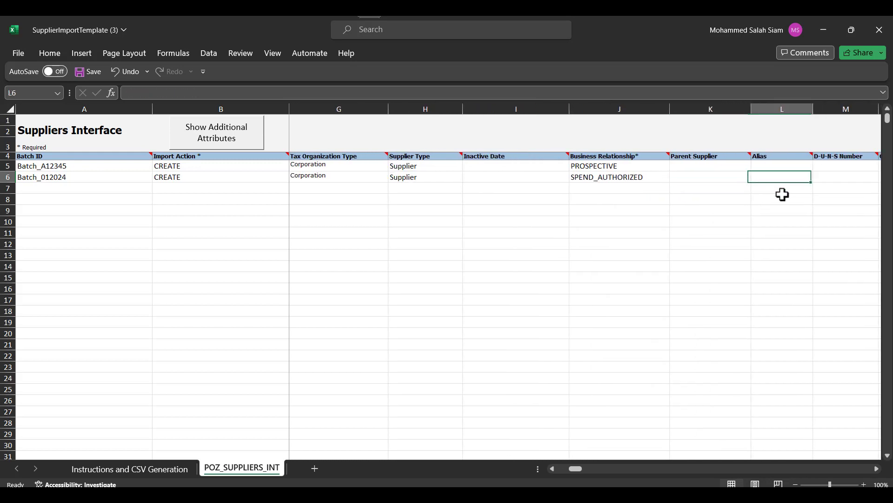
{"action": "key", "text": "Tab"}
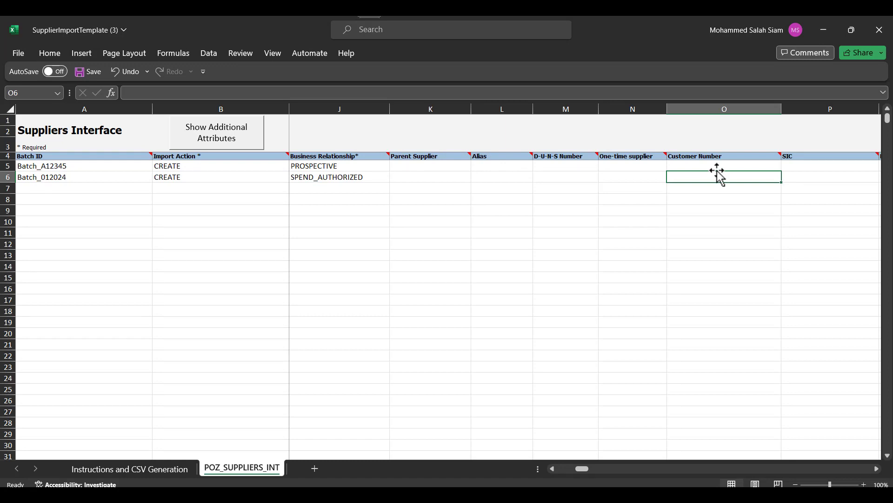
{"action": "key", "text": "Right"}
{"action": "key", "text": "Right"}
{"action": "key", "text": "Right"}
{"action": "key", "text": "Right"}
{"action": "key", "text": "Right"}
{"action": "key", "text": "Right"}
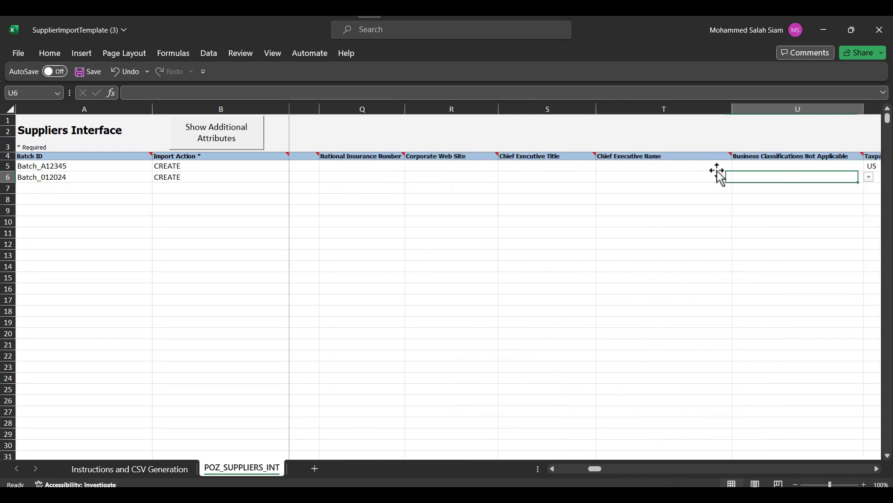
{"action": "key", "text": "Right"}
{"action": "key", "text": "Right"}
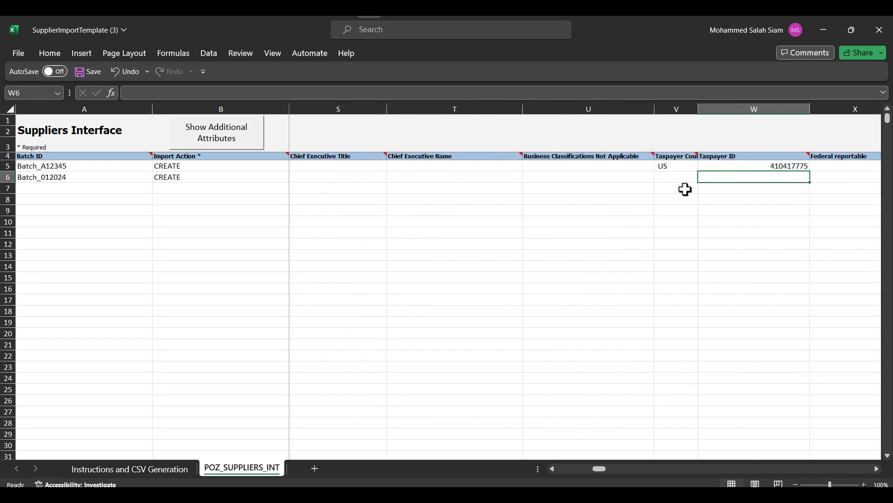
{"action": "double_click", "coordinate": [698, 110]}
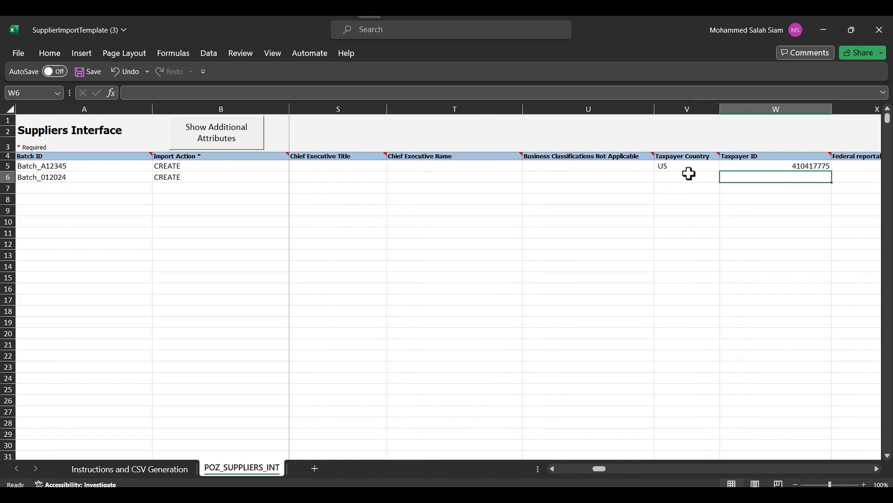
{"action": "left_click", "coordinate": [688, 173]}
{"action": "type", "text": "AE"}
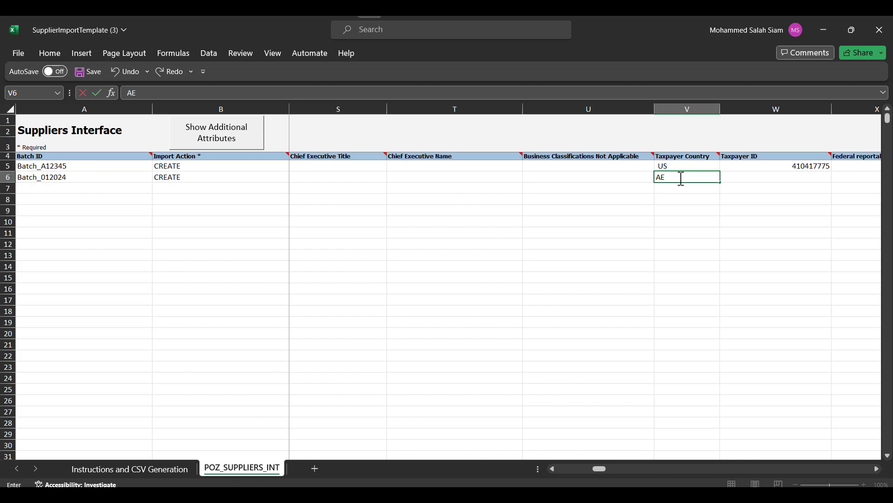
{"action": "key", "text": "Tab"}
{"action": "key", "text": "Tab"}
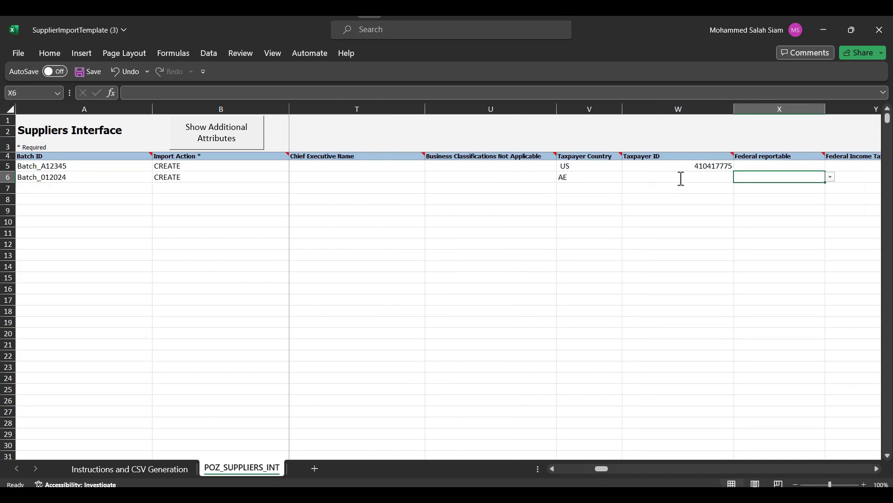
{"action": "key", "text": "Tab"}
{"action": "key", "text": "Tab"}
{"action": "key", "text": "Tab"}
{"action": "key", "text": "Tab"}
{"action": "key", "text": "Tab"}
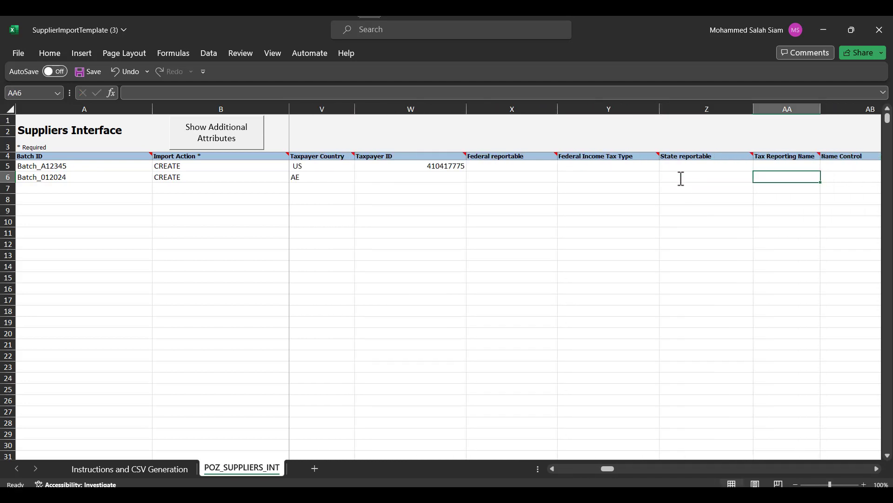
{"action": "key", "text": "Tab"}
{"action": "key", "text": "Tab"}
{"action": "key", "text": "Tab"}
{"action": "key", "text": "Tab"}
{"action": "key", "text": "Tab"}
{"action": "key", "text": "Tab"}
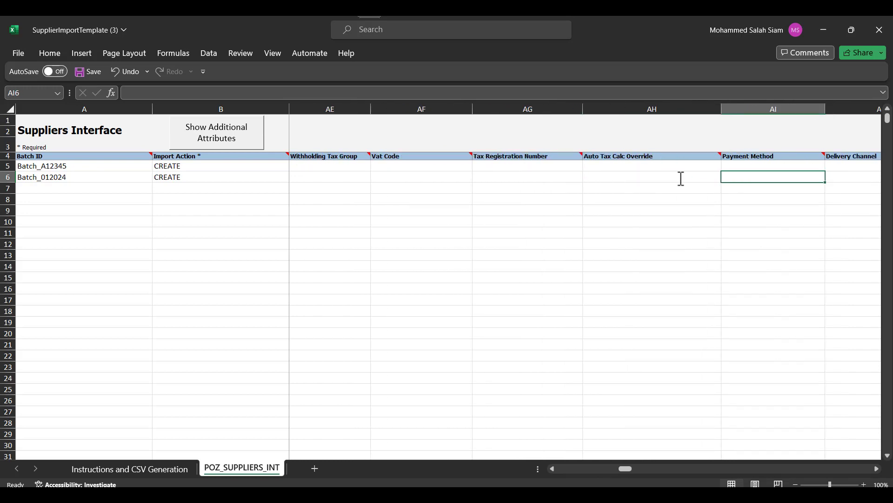
{"action": "key", "text": "Tab"}
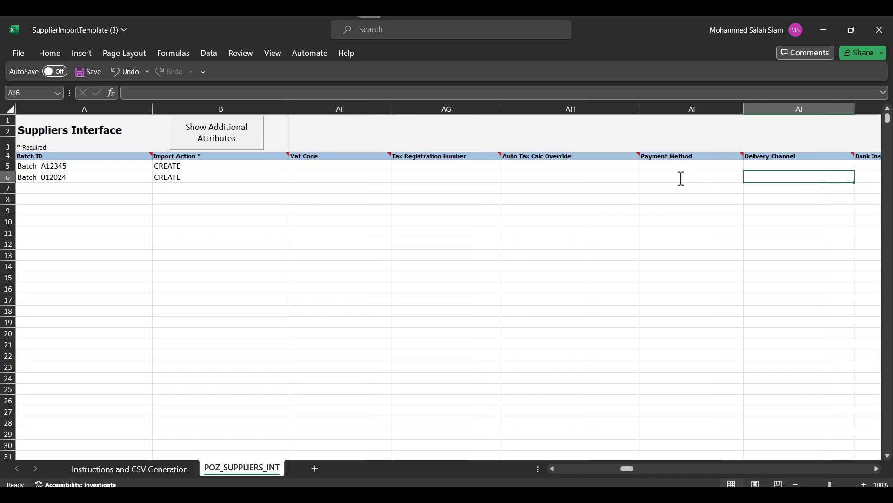
{"action": "key", "text": "Tab"}
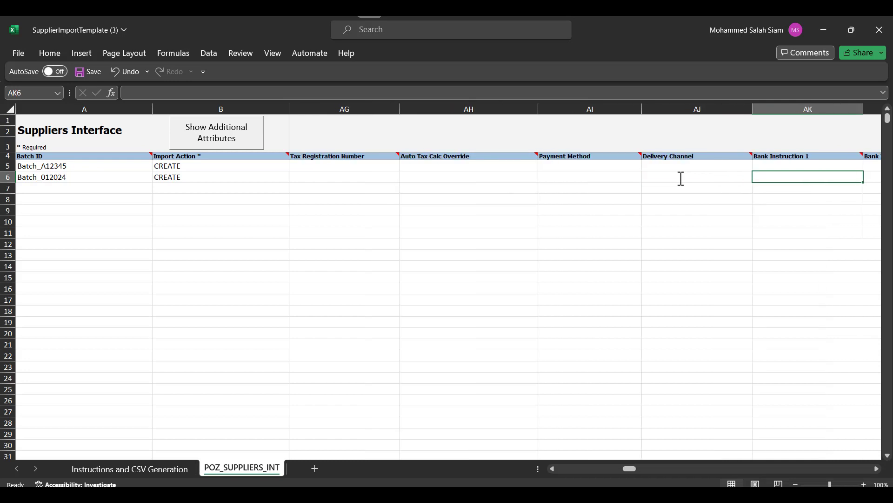
{"action": "key", "text": "Tab"}
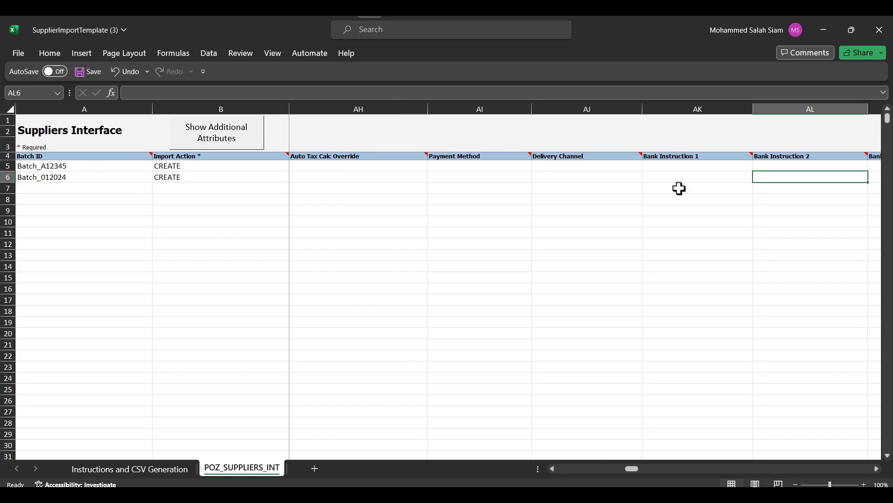
Step: Delete the sample 3M Company123 row from the supplier sheet
{"action": "left_click_drag", "start_coordinate": [638, 472], "coordinate": [534, 468]}
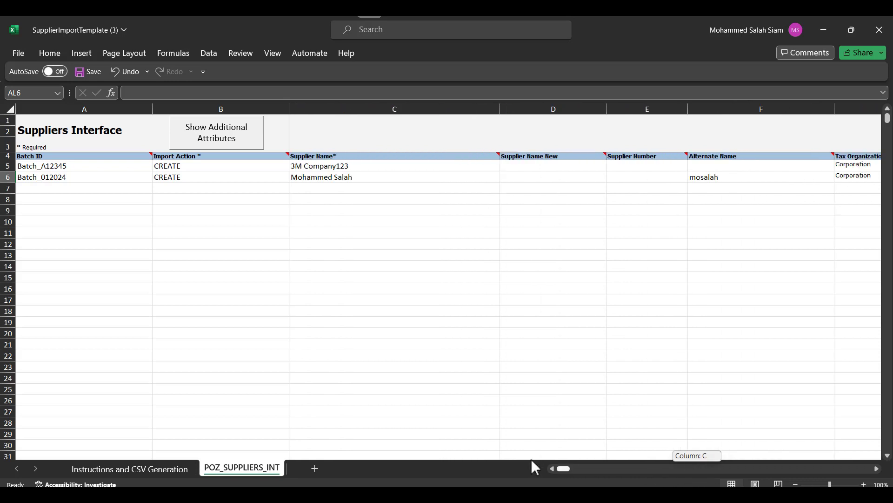
{"action": "right_click", "coordinate": [8, 166]}
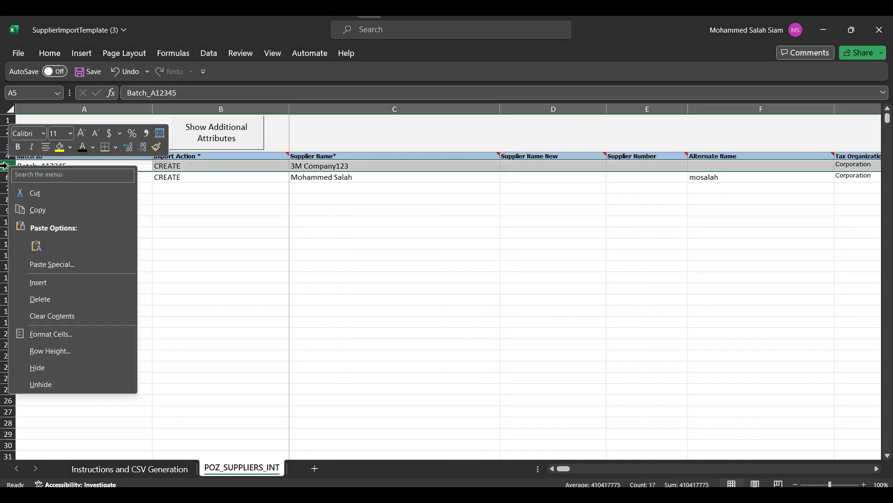
{"action": "left_click", "coordinate": [44, 301]}
Step: Copy the Batch_012024 batch ID and run Generate CSV File from the Instructions sheet
{"action": "left_click", "coordinate": [215, 166]}
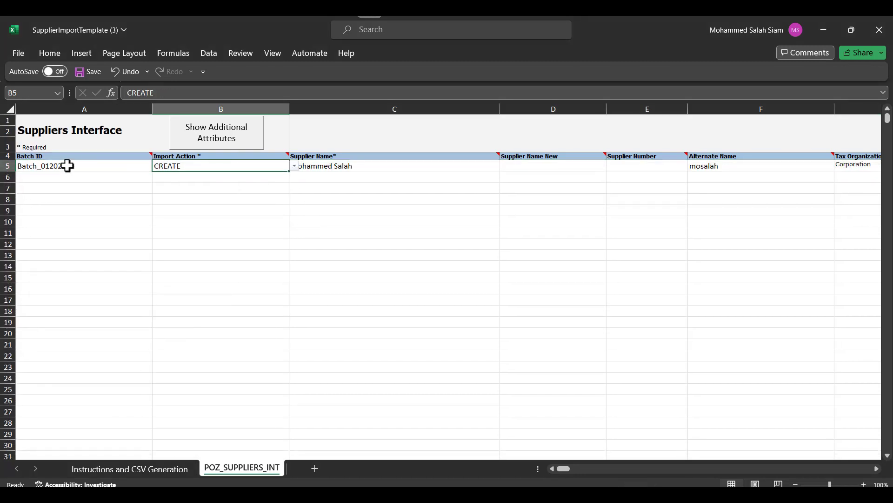
{"action": "left_click", "coordinate": [68, 166]}
{"action": "key", "text": "ctrl+c"}
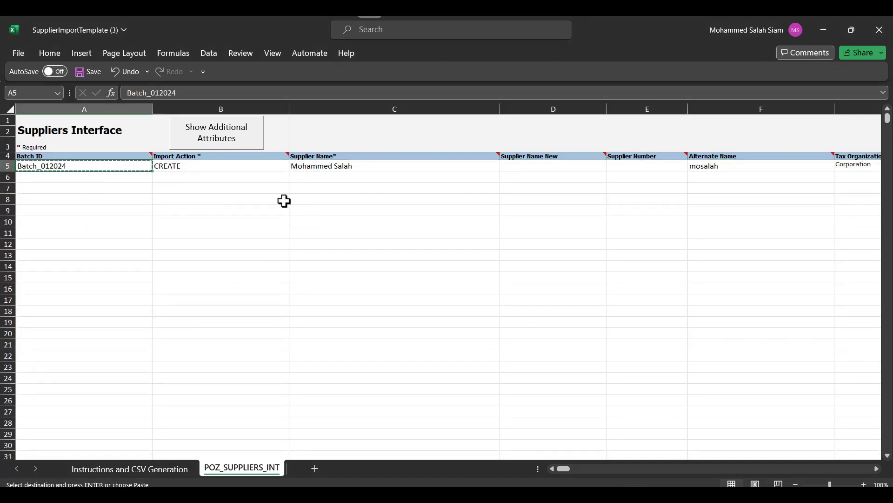
{"action": "left_click", "coordinate": [129, 469]}
{"action": "left_click", "coordinate": [100, 378]}
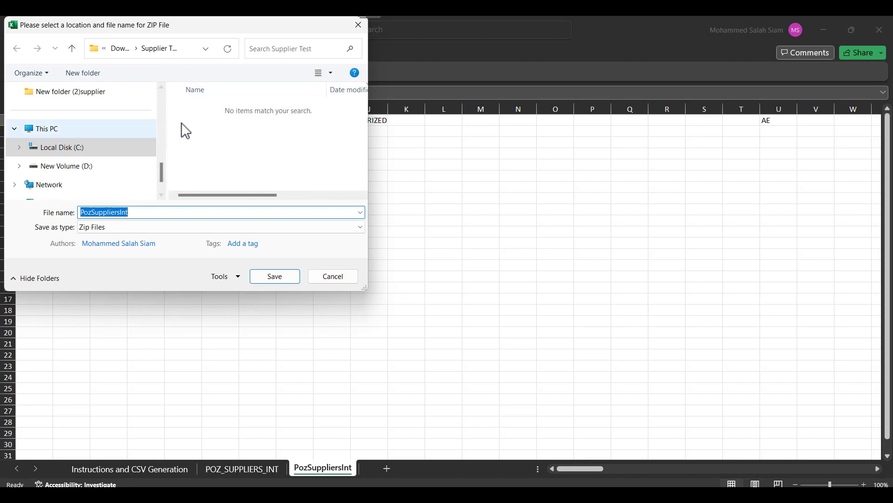
Step: Save the ZIP and CSV files as PozSuppliersInt and acknowledge the creation message
{"action": "left_click", "coordinate": [279, 281]}
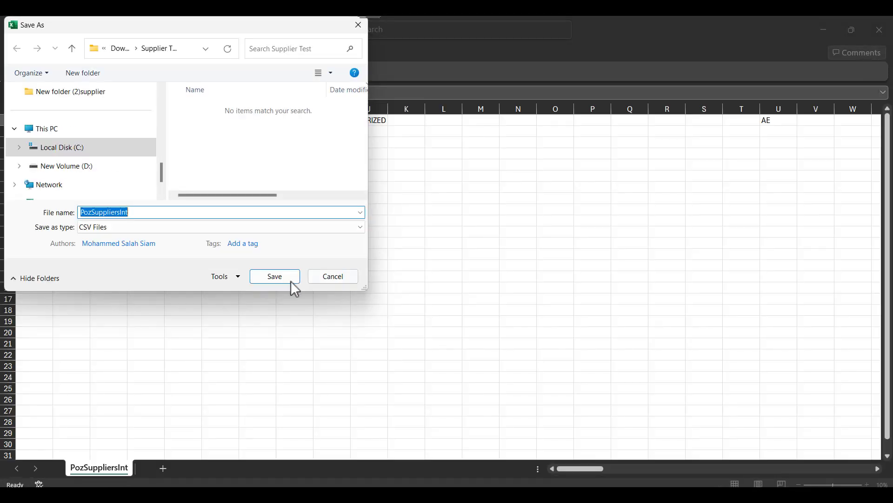
{"action": "left_click", "coordinate": [291, 280]}
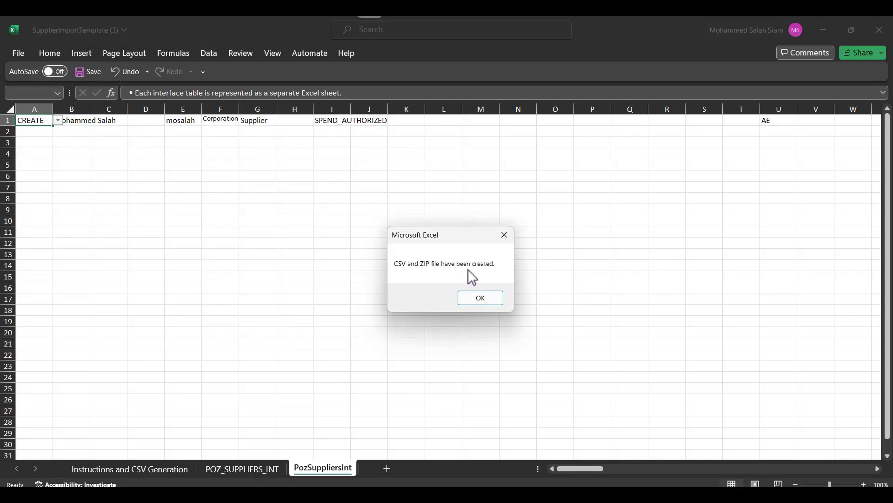
{"action": "left_click", "coordinate": [495, 300]}
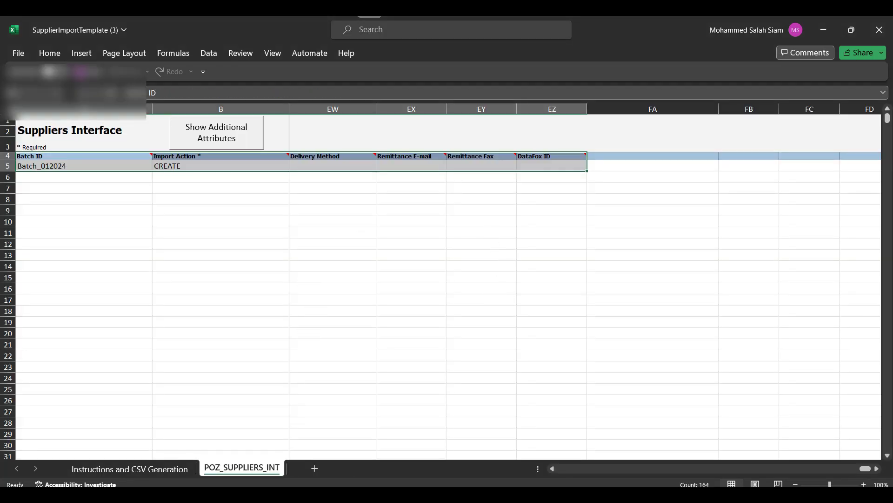
Step: Navigate from the Fusion home page to Tools > Scheduled Processes and open Schedule New Process
{"action": "left_click", "coordinate": [276, 495]}
{"action": "left_click", "coordinate": [93, 29]}
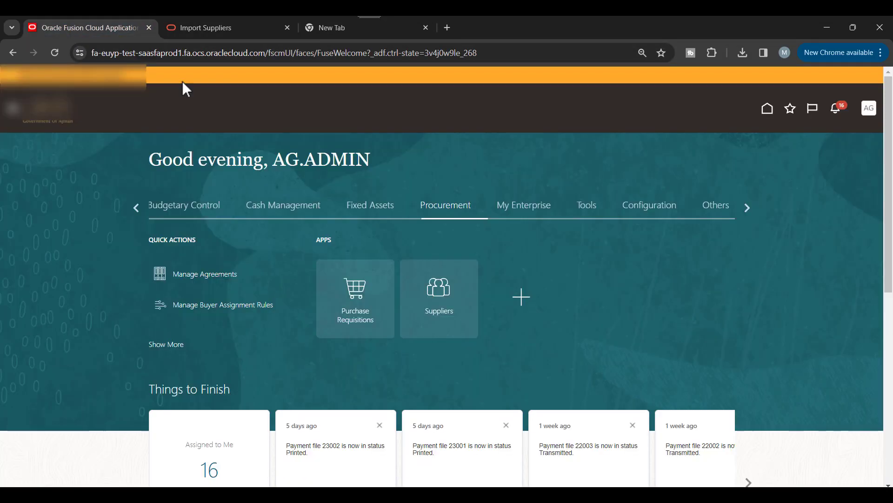
{"action": "scroll", "coordinate": [598, 226], "scroll_direction": "down", "scroll_amount": 2}
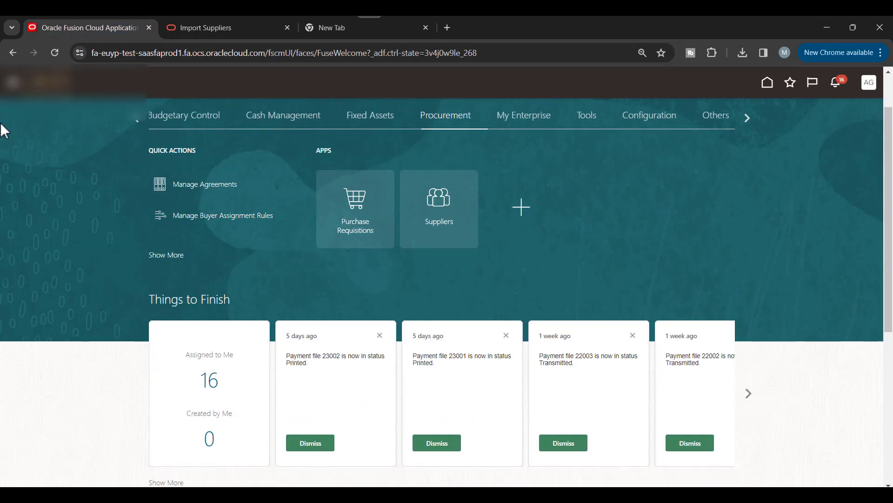
{"action": "left_click", "coordinate": [13, 83]}
{"action": "scroll", "coordinate": [203, 309], "scroll_direction": "down", "scroll_amount": 7}
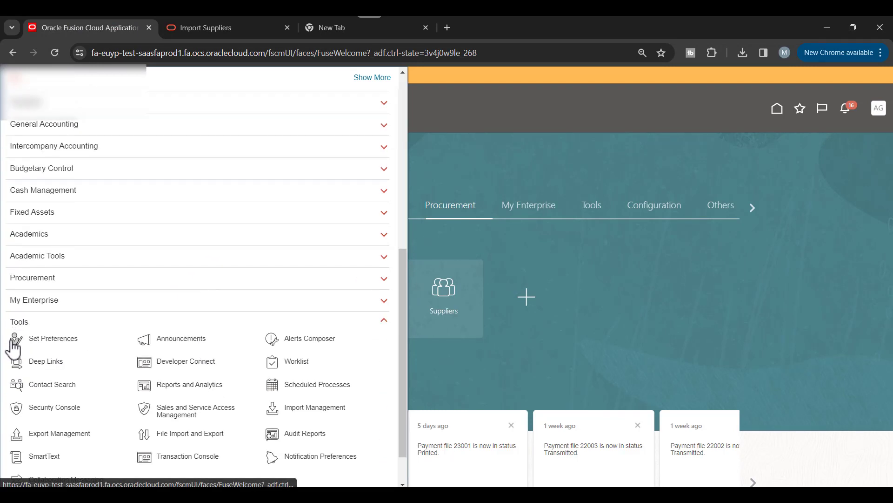
{"action": "scroll", "coordinate": [279, 340], "scroll_direction": "down", "scroll_amount": 1}
{"action": "left_click", "coordinate": [333, 344]}
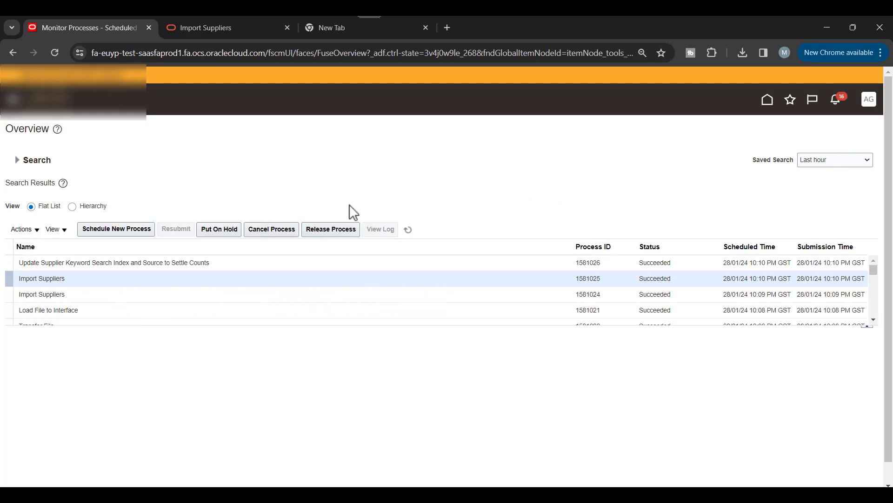
{"action": "left_click", "coordinate": [120, 233]}
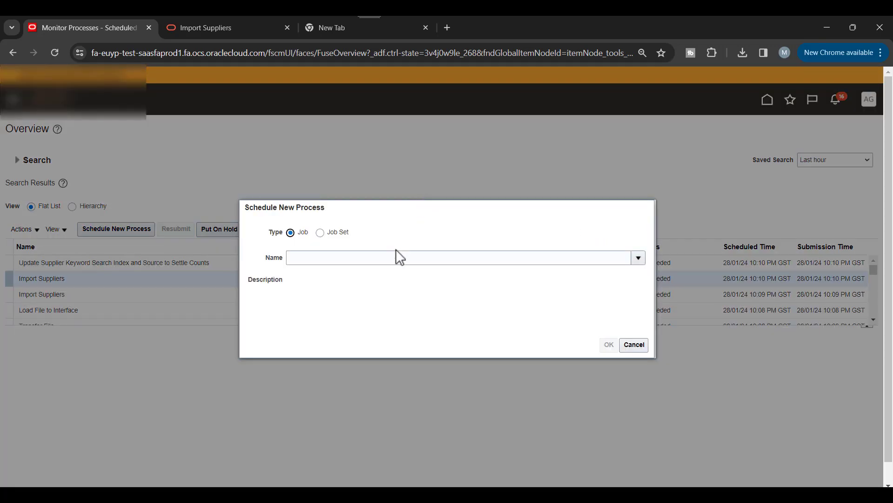
{"action": "left_click", "coordinate": [397, 256]}
Step: Choose the Load Interface File for Import job with Import Suppliers as the import process
{"action": "type", "text": "Loat"}
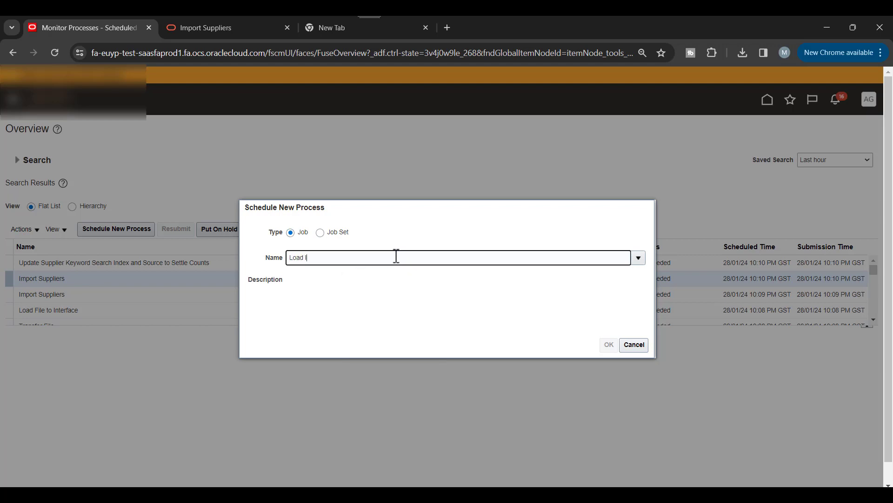
{"action": "type", "text": "n"}
{"action": "key", "text": "Tab"}
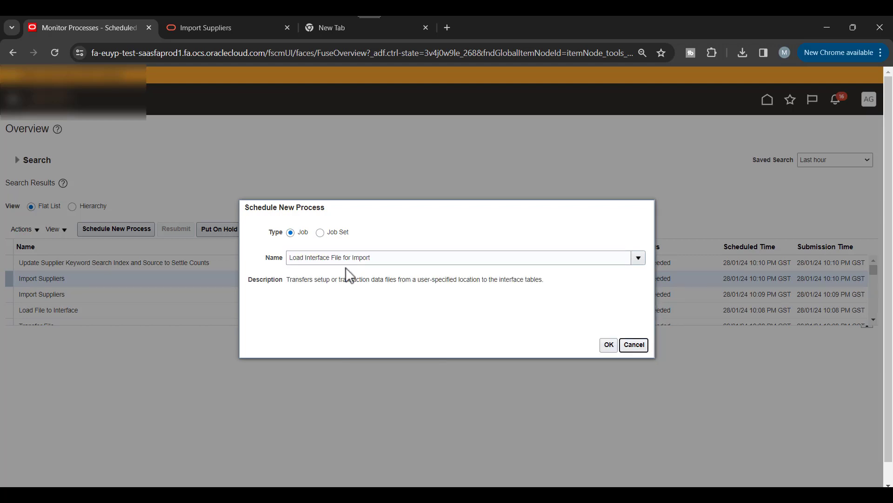
{"action": "left_click", "coordinate": [601, 344]}
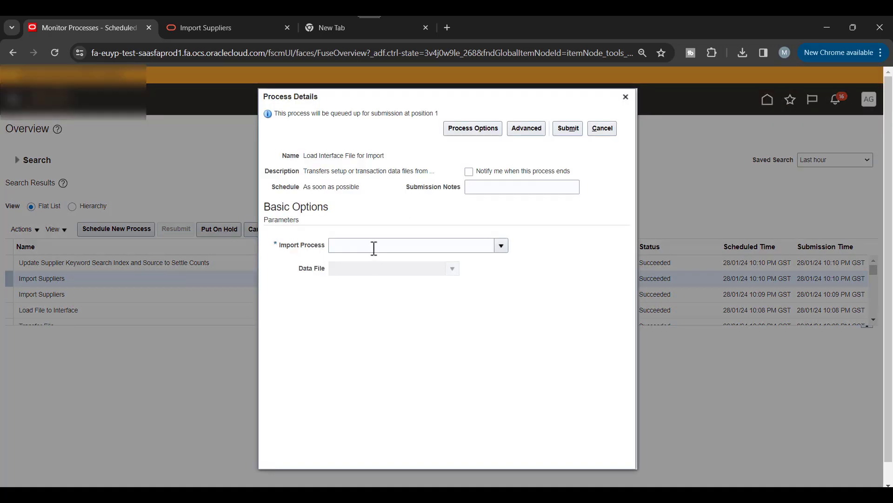
{"action": "left_click", "coordinate": [374, 248]}
{"action": "type", "text": "Impo"}
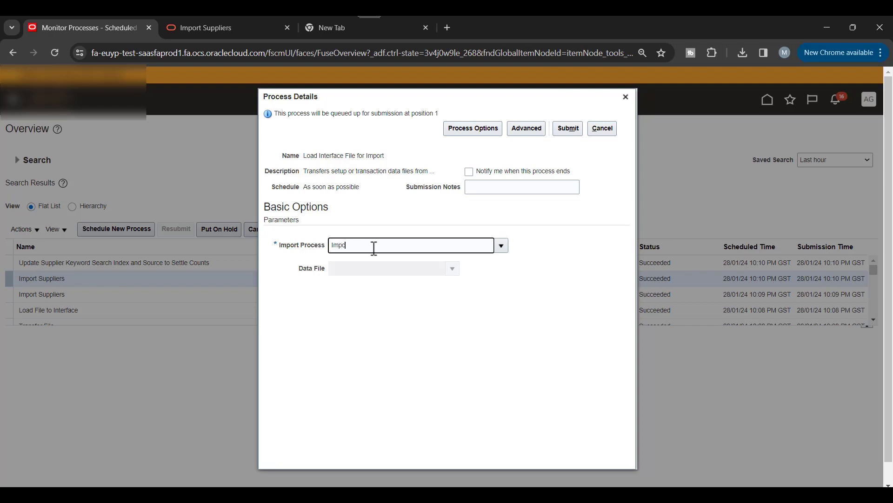
{"action": "type", "text": "rt"}
{"action": "key", "text": "Tab"}
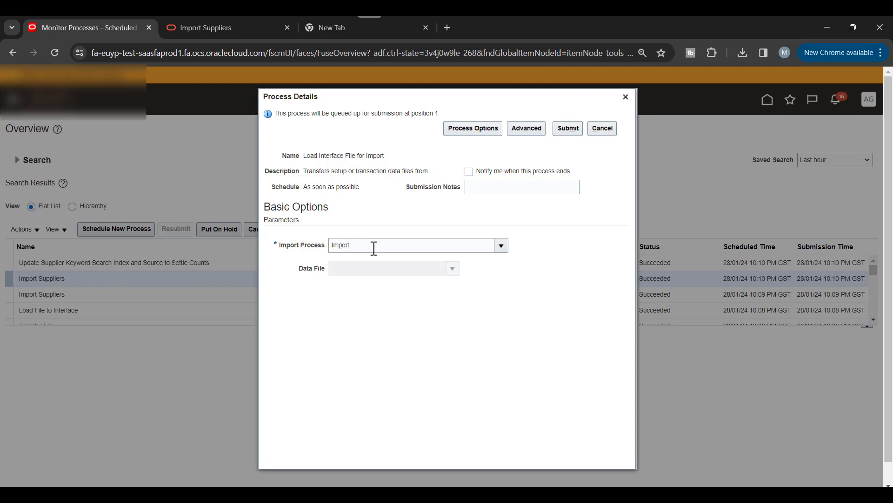
{"action": "left_click", "coordinate": [501, 247]}
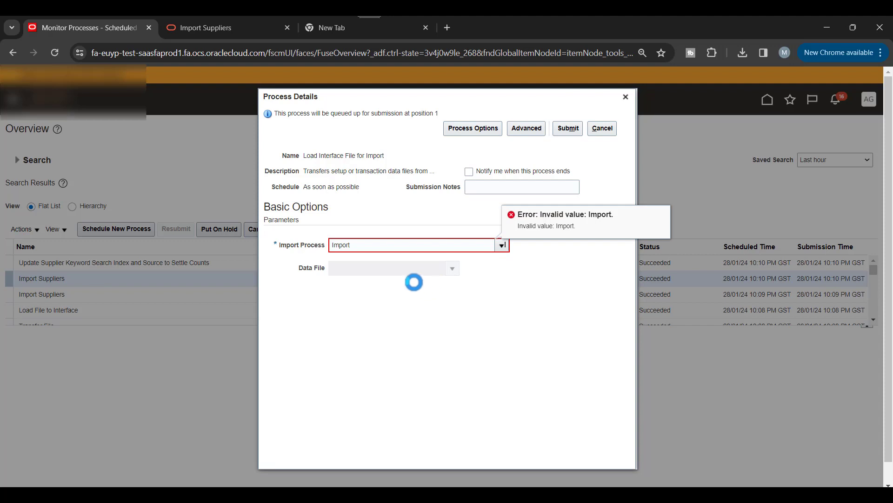
{"action": "scroll", "coordinate": [414, 284], "scroll_direction": "down", "scroll_amount": 10}
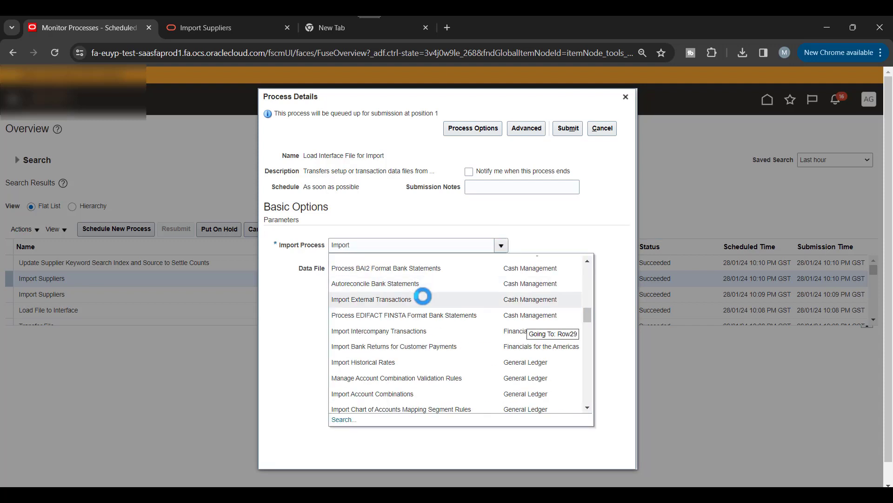
{"action": "scroll", "coordinate": [440, 314], "scroll_direction": "down", "scroll_amount": 5}
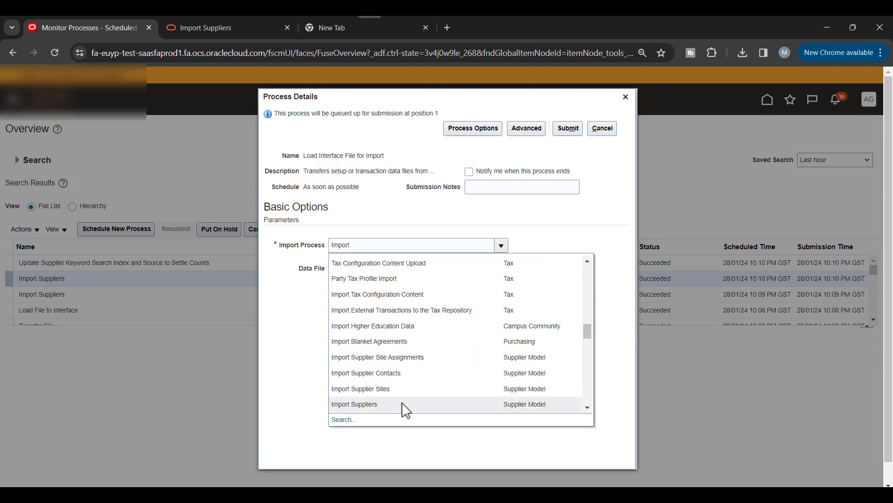
{"action": "left_click", "coordinate": [379, 407]}
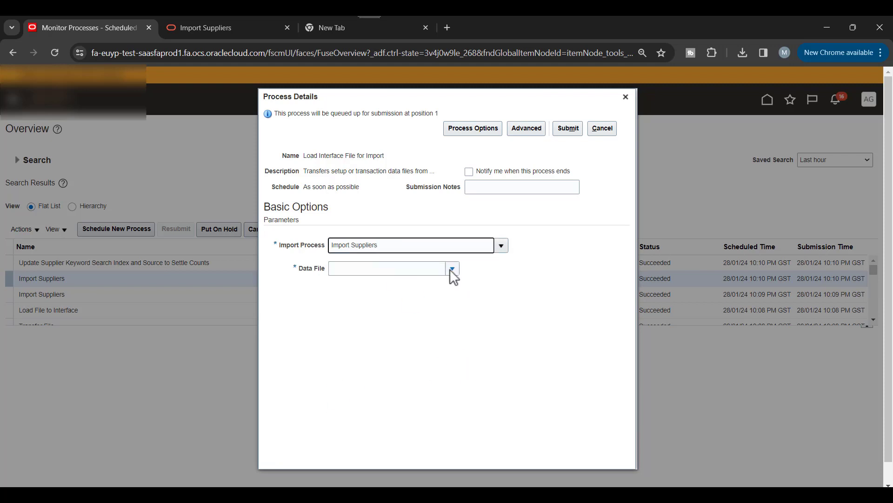
Step: Upload PozSuppliersInt.zip as the data file and submit the load as process 1581040
{"action": "left_click", "coordinate": [451, 268]}
{"action": "left_click", "coordinate": [356, 299]}
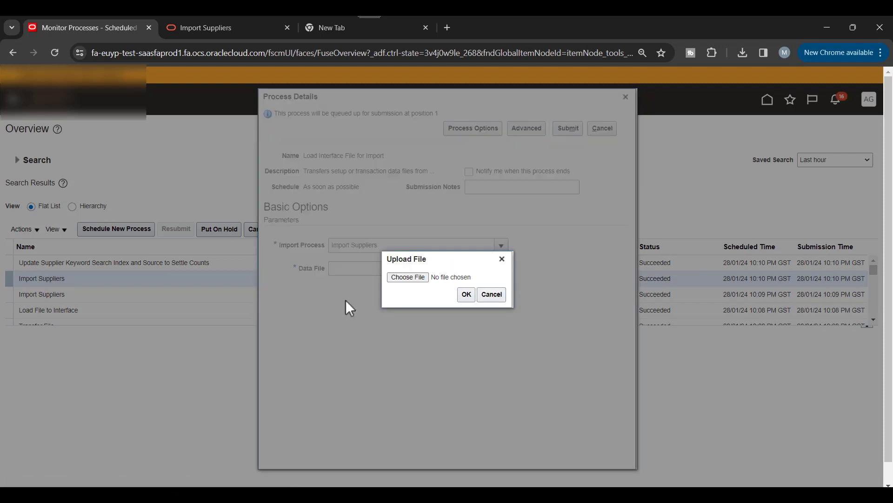
{"action": "left_click", "coordinate": [409, 278]}
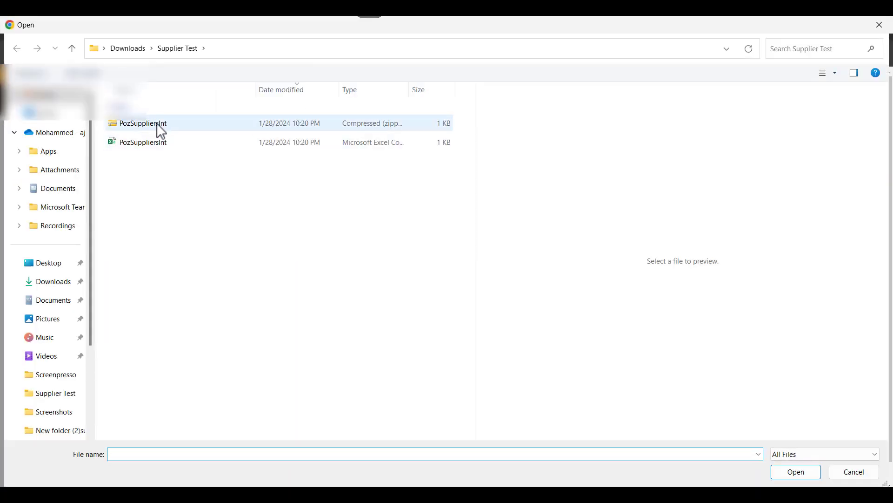
{"action": "left_click", "coordinate": [161, 123]}
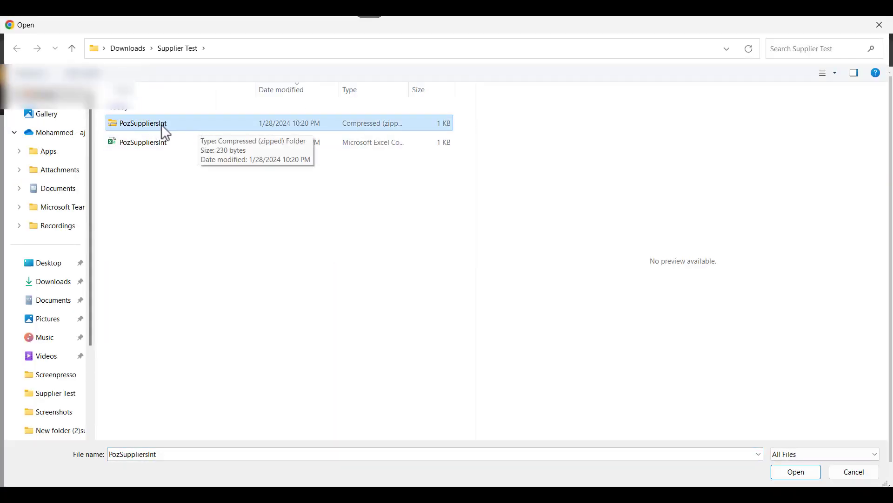
{"action": "left_click", "coordinate": [781, 473]}
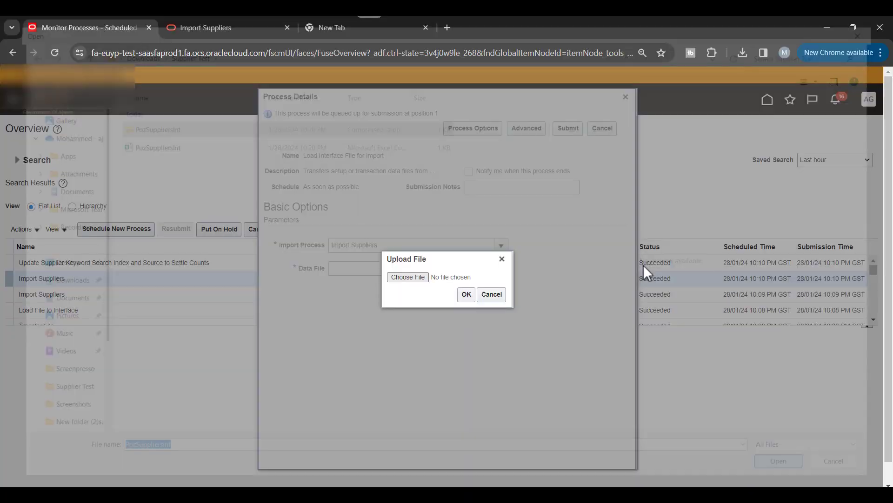
{"action": "left_click", "coordinate": [467, 297]}
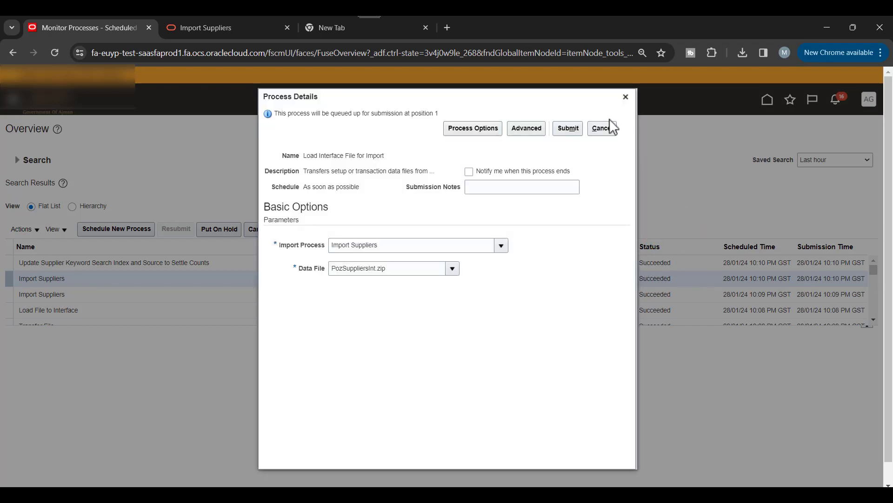
{"action": "left_click", "coordinate": [569, 130]}
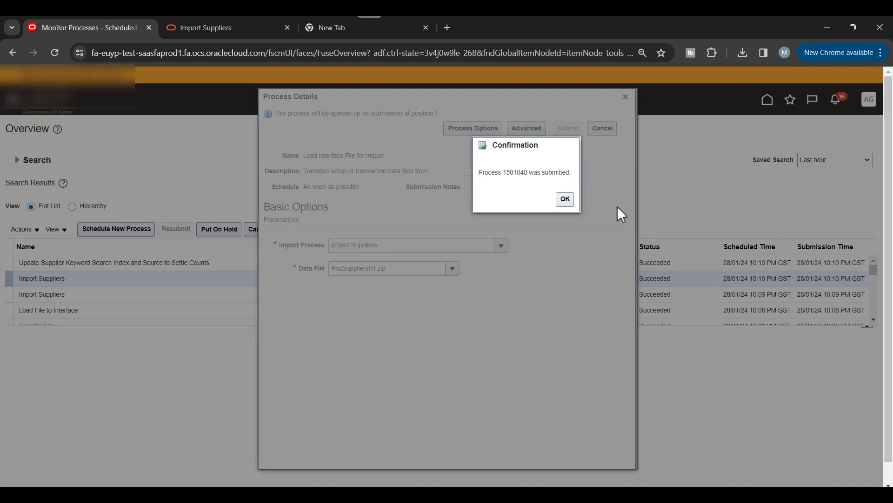
Step: Refresh until process 1581040 and its child loads succeed, then begin another new process
{"action": "left_click", "coordinate": [565, 199]}
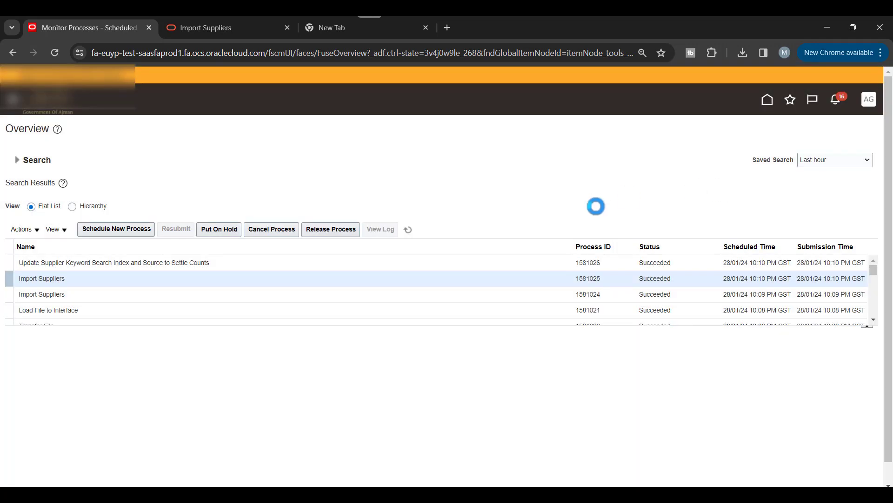
{"action": "left_click", "coordinate": [409, 231]}
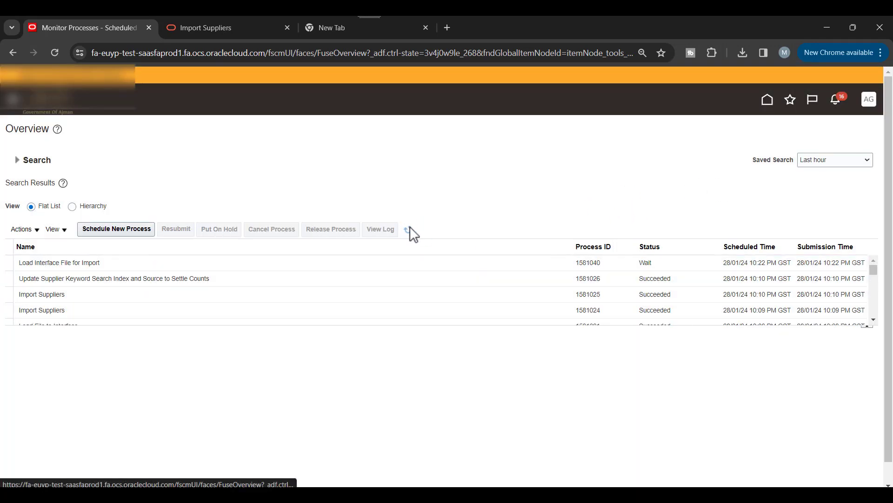
{"action": "left_click", "coordinate": [412, 232]}
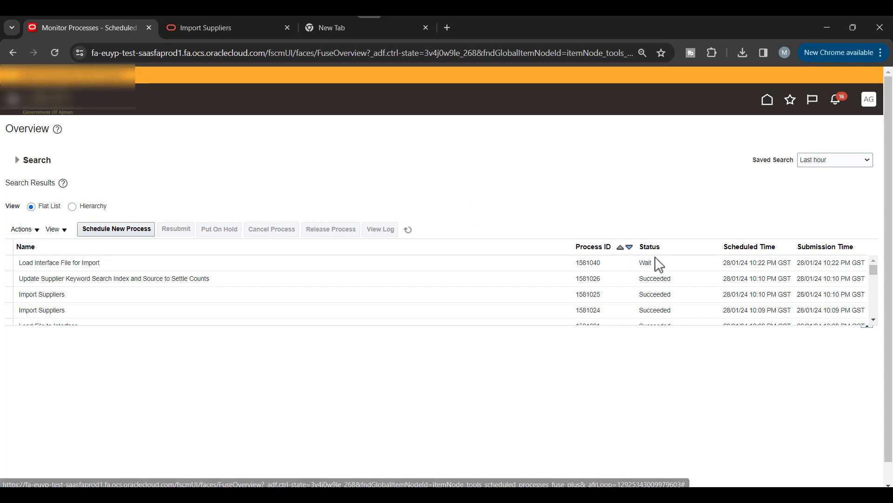
{"action": "left_click", "coordinate": [410, 234]}
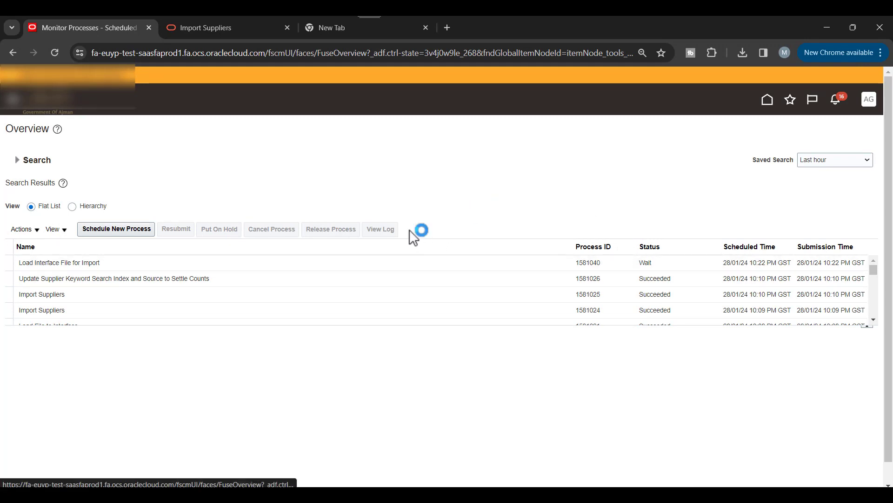
{"action": "left_click", "coordinate": [410, 232]}
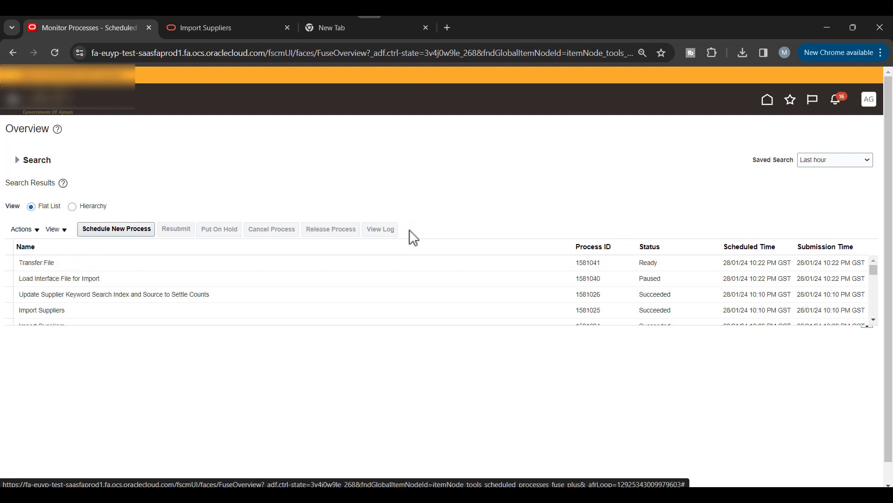
{"action": "left_click", "coordinate": [410, 233]}
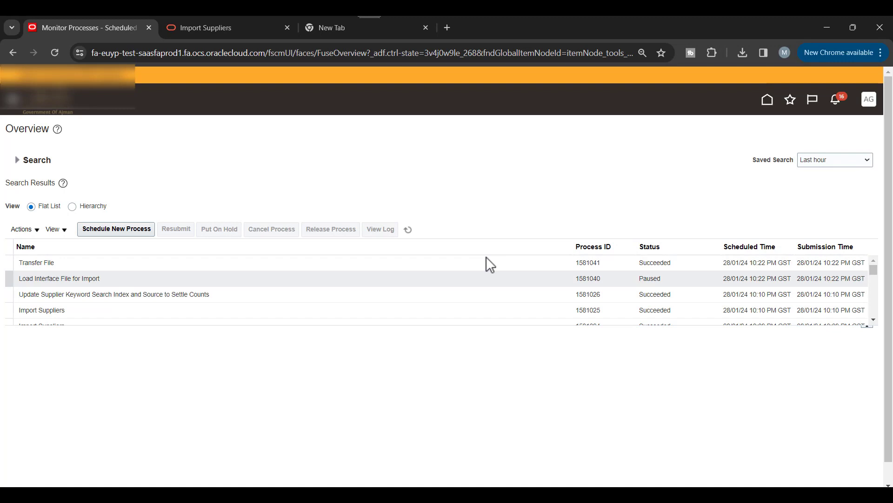
{"action": "left_click", "coordinate": [409, 231]}
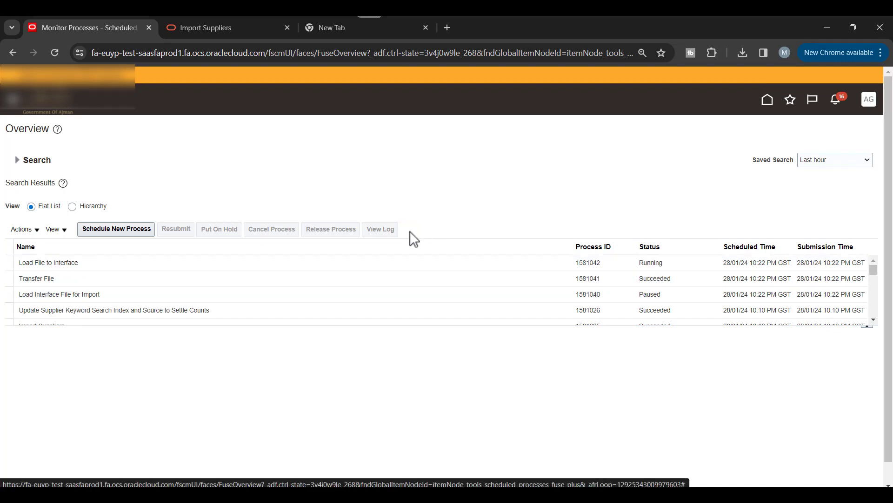
{"action": "left_click", "coordinate": [409, 231]}
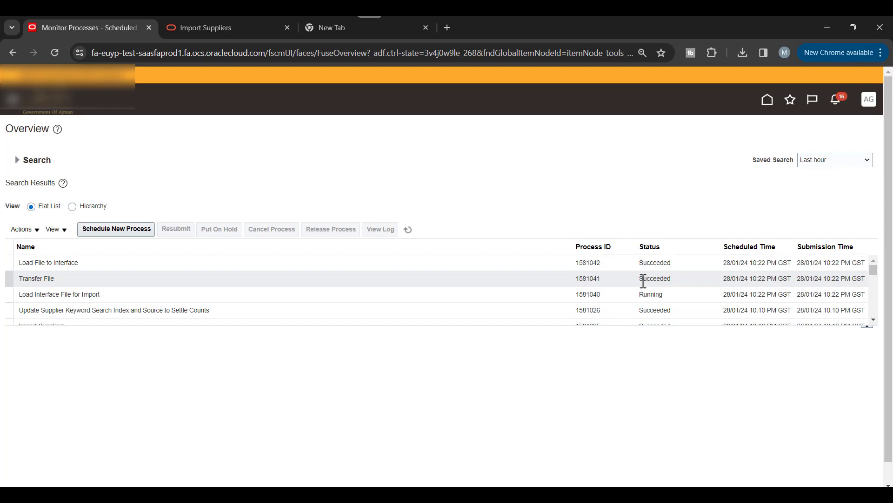
{"action": "left_click", "coordinate": [409, 230]}
{"action": "left_click", "coordinate": [120, 226]}
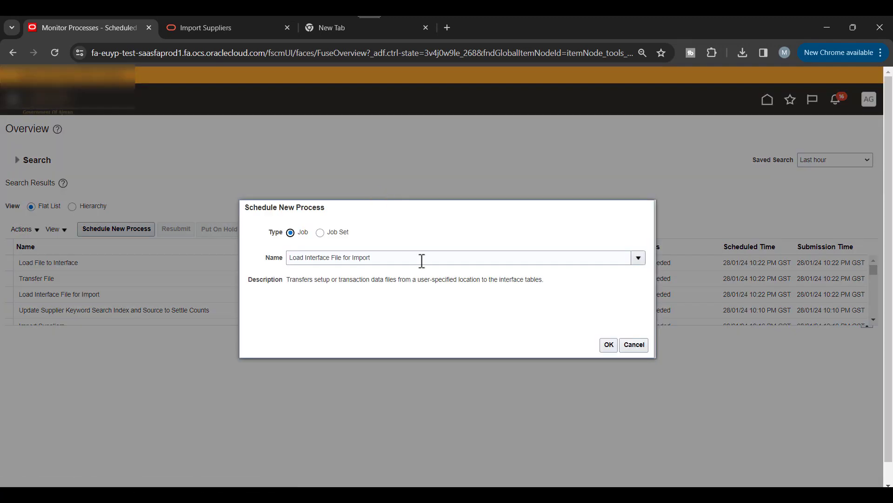
{"action": "triple_click", "coordinate": [419, 260]}
Step: Choose Import Suppliers from the process name list and continue to its parameters
{"action": "key", "text": "BackSpace"}
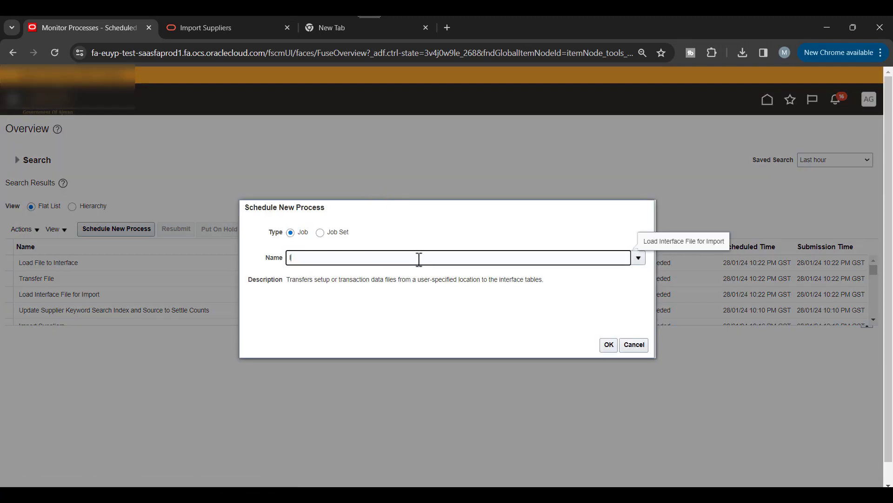
{"action": "type", "text": "Import"}
{"action": "key", "text": "Tab"}
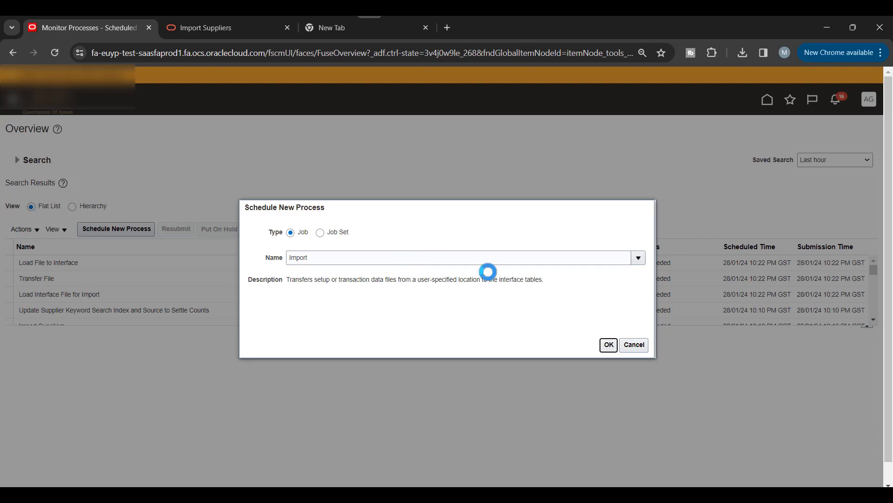
{"action": "left_click", "coordinate": [638, 258]}
{"action": "scroll", "coordinate": [431, 292], "scroll_direction": "down", "scroll_amount": 5}
{"action": "scroll", "coordinate": [431, 292], "scroll_direction": "down", "scroll_amount": 2}
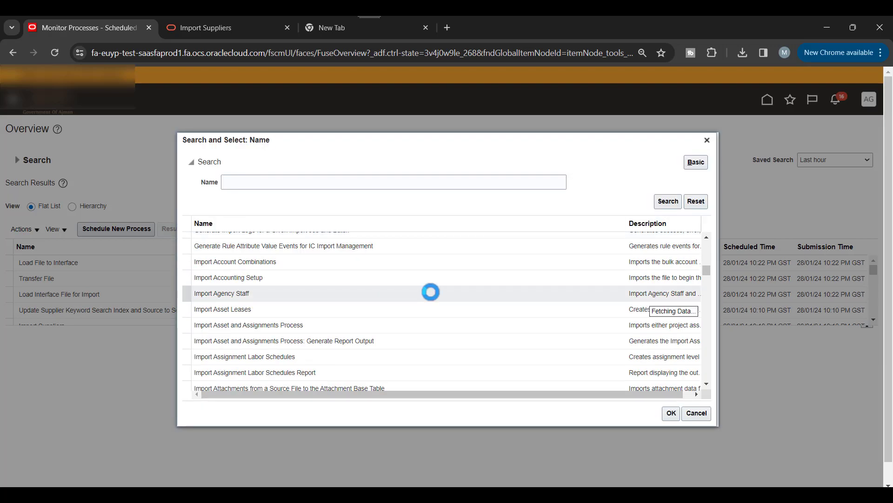
{"action": "scroll", "coordinate": [431, 292], "scroll_direction": "down", "scroll_amount": 6}
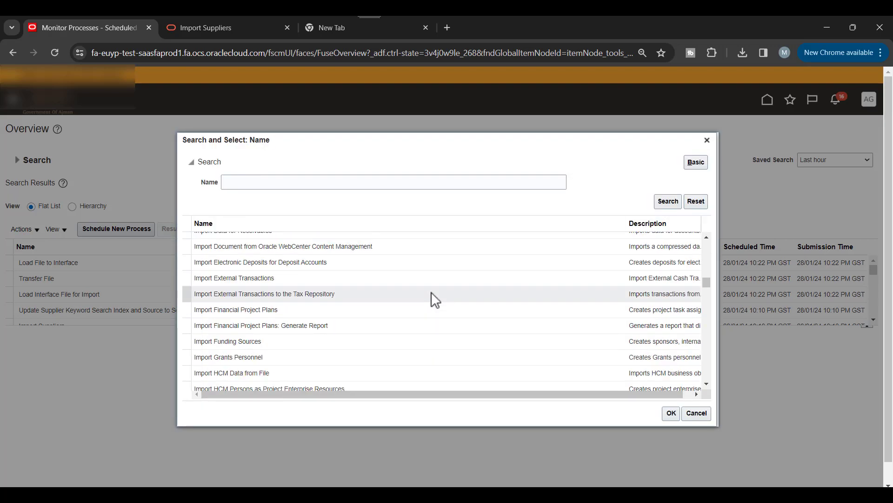
{"action": "scroll", "coordinate": [431, 293], "scroll_direction": "down", "scroll_amount": 8}
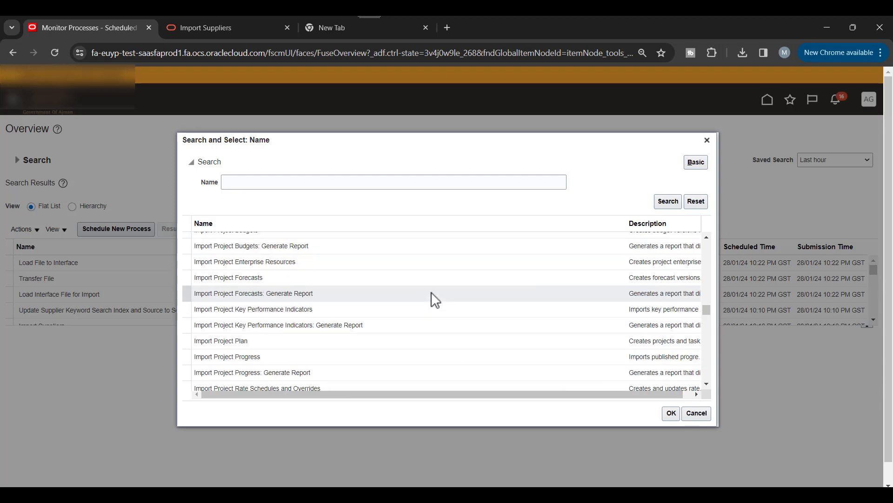
{"action": "scroll", "coordinate": [436, 300], "scroll_direction": "down", "scroll_amount": 8}
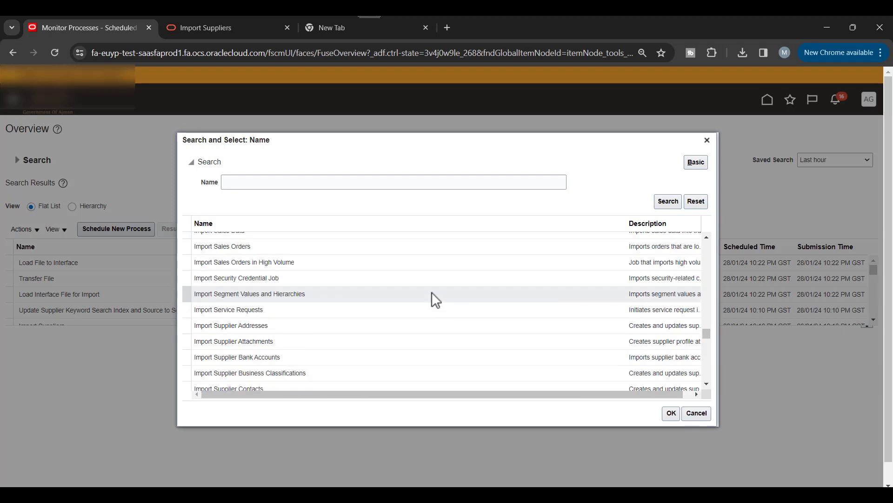
{"action": "scroll", "coordinate": [272, 326], "scroll_direction": "down", "scroll_amount": 3}
{"action": "left_click", "coordinate": [271, 340]}
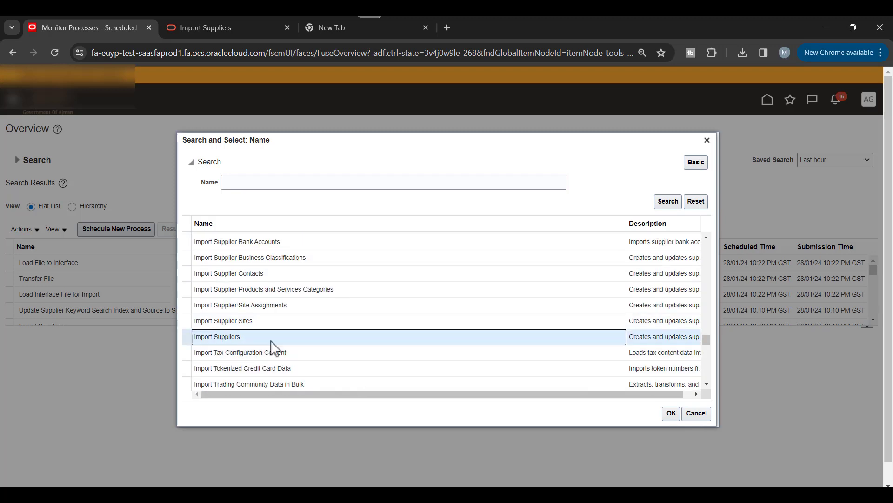
{"action": "left_click", "coordinate": [671, 413]}
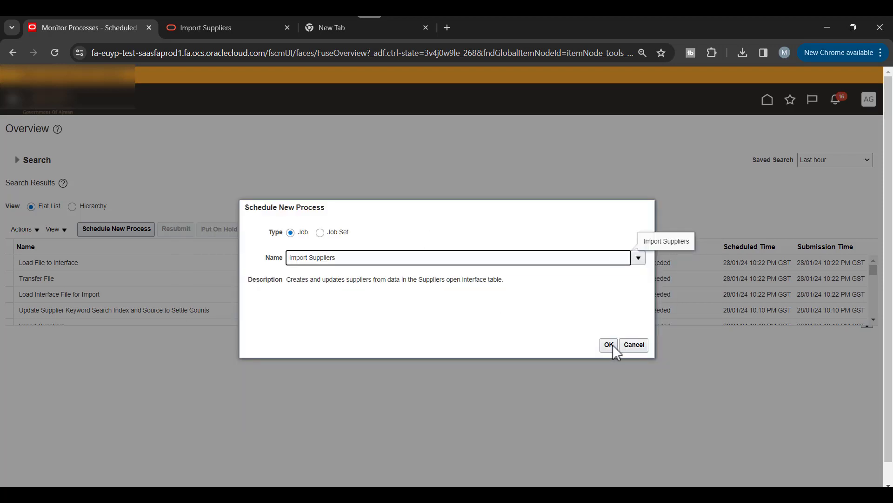
{"action": "left_click", "coordinate": [611, 345]}
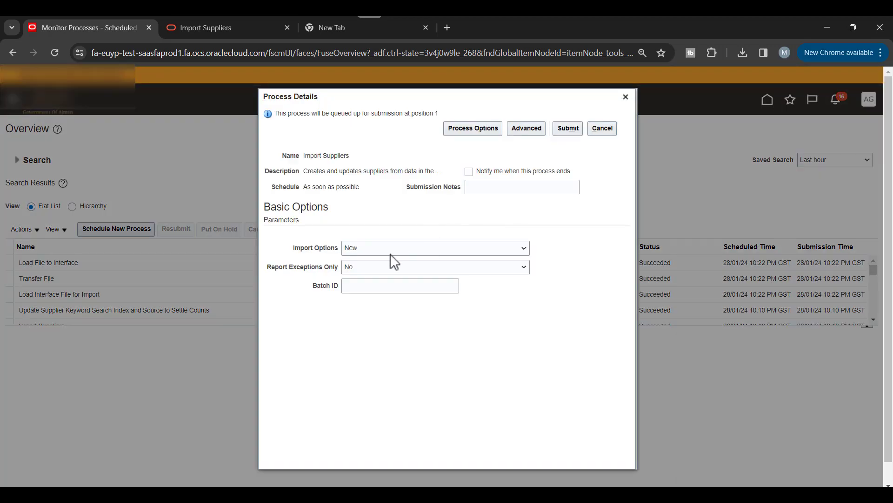
Step: Keep Import Options at New, paste Batch_012024 from Excel as Batch ID, and submit
{"action": "left_click", "coordinate": [379, 250]}
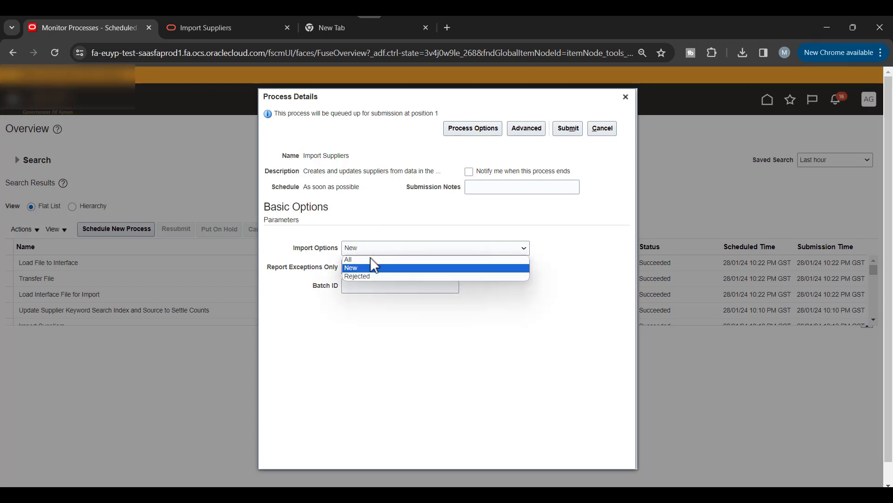
{"action": "left_click", "coordinate": [379, 222]}
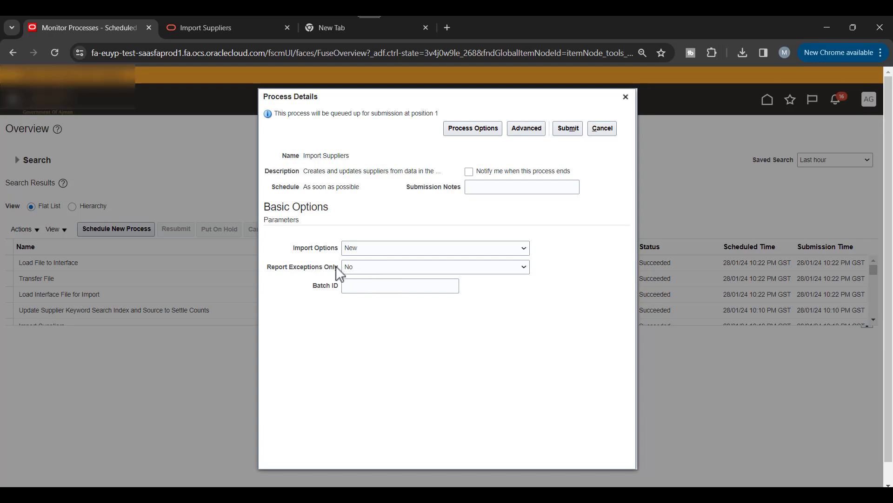
{"action": "left_click", "coordinate": [372, 292]}
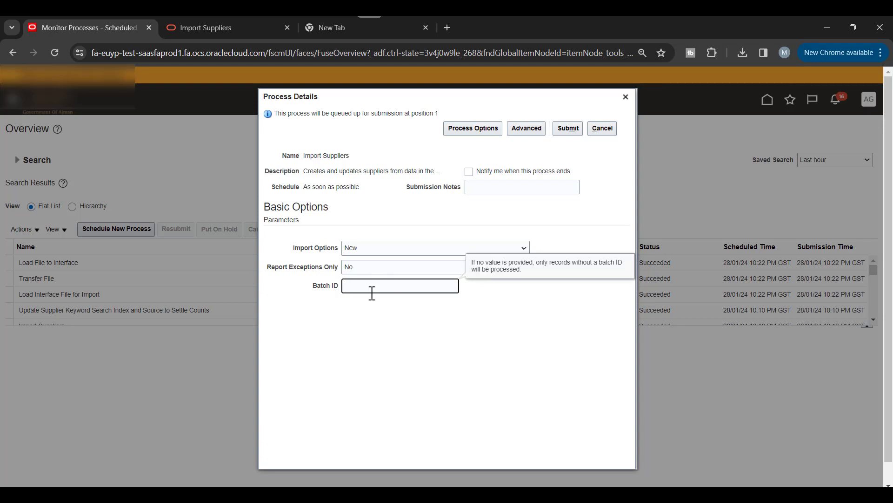
{"action": "key", "text": "alt+Tab"}
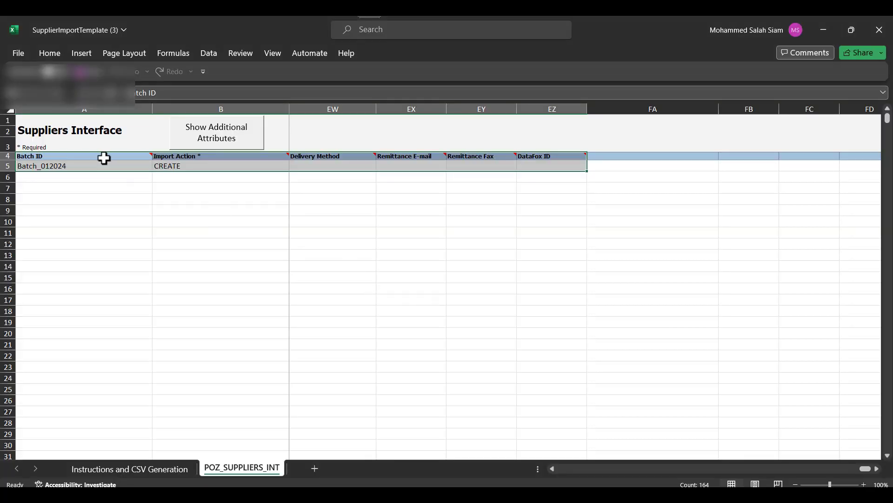
{"action": "left_click", "coordinate": [91, 169]}
{"action": "key", "text": "ctrl+c"}
{"action": "key", "text": "alt+Tab"}
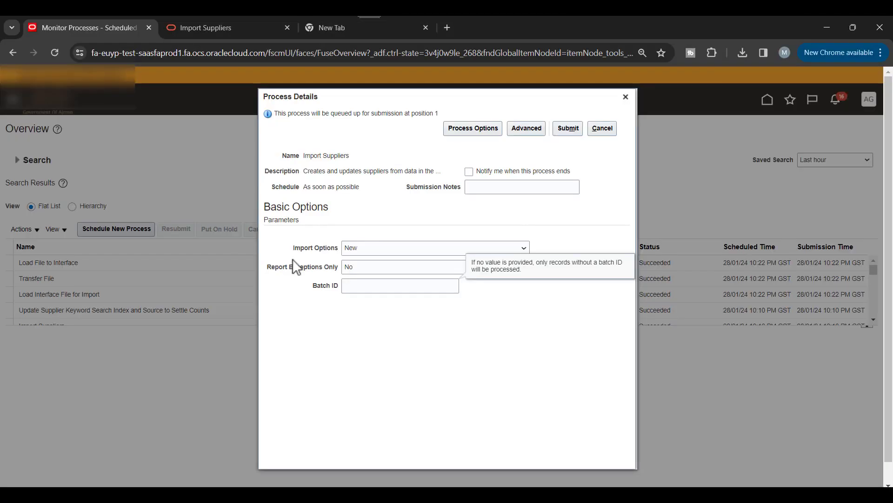
{"action": "key", "text": "ctrl+v"}
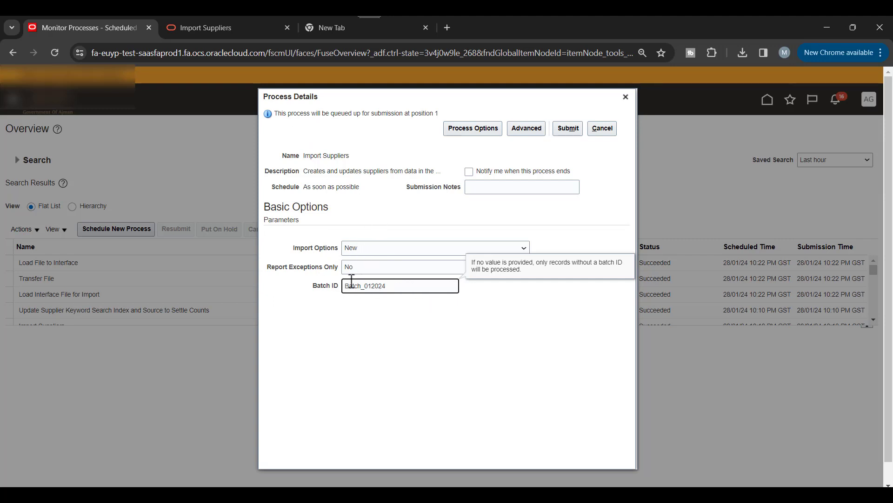
{"action": "left_click", "coordinate": [565, 132]}
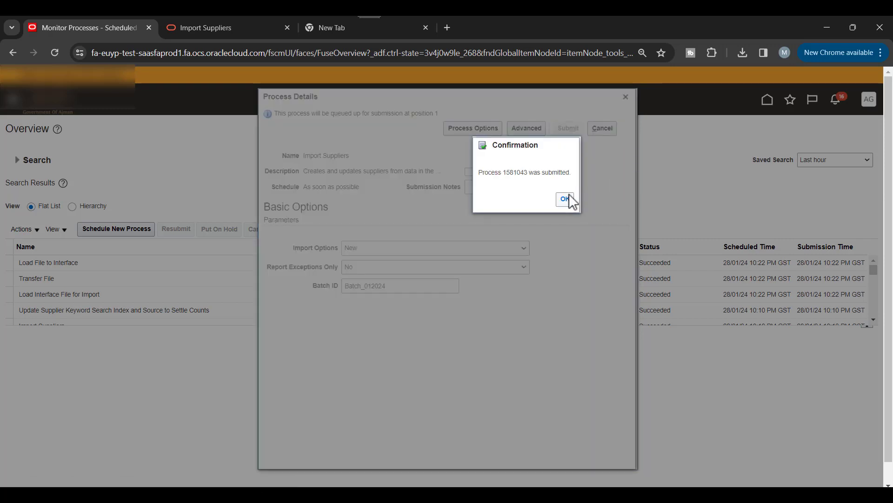
{"action": "left_click", "coordinate": [564, 199]}
Step: Refresh the process list until Import Suppliers shows Succeeded
{"action": "left_click", "coordinate": [408, 231]}
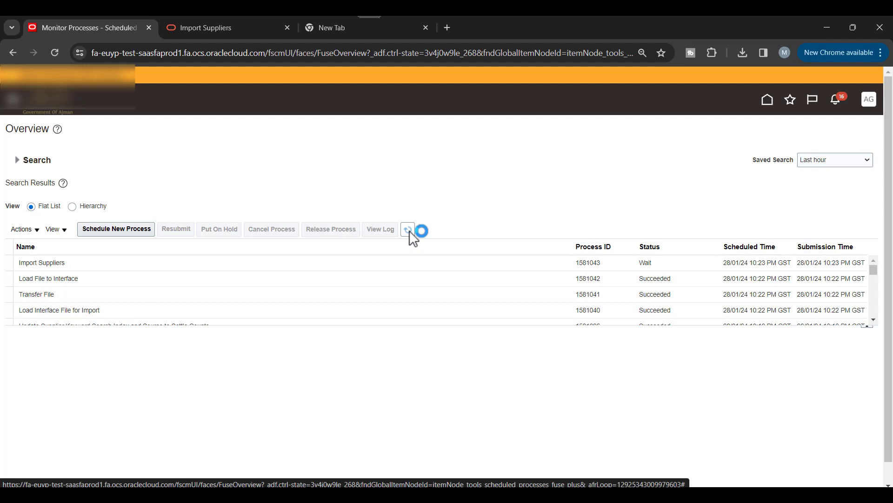
{"action": "left_click", "coordinate": [411, 235]}
{"action": "left_click", "coordinate": [409, 232]}
{"action": "left_click", "coordinate": [409, 231]}
{"action": "left_click", "coordinate": [409, 230]}
{"action": "left_click", "coordinate": [409, 231]}
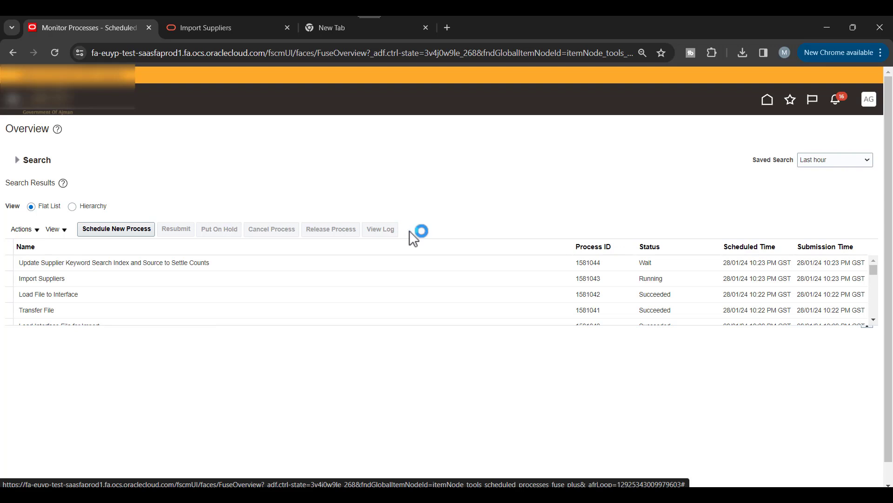
{"action": "left_click", "coordinate": [409, 231]}
{"action": "left_click", "coordinate": [409, 231]}
Step: Download the run's output report Report_1581043.pdf from its attachments and open it
{"action": "left_click", "coordinate": [444, 278]}
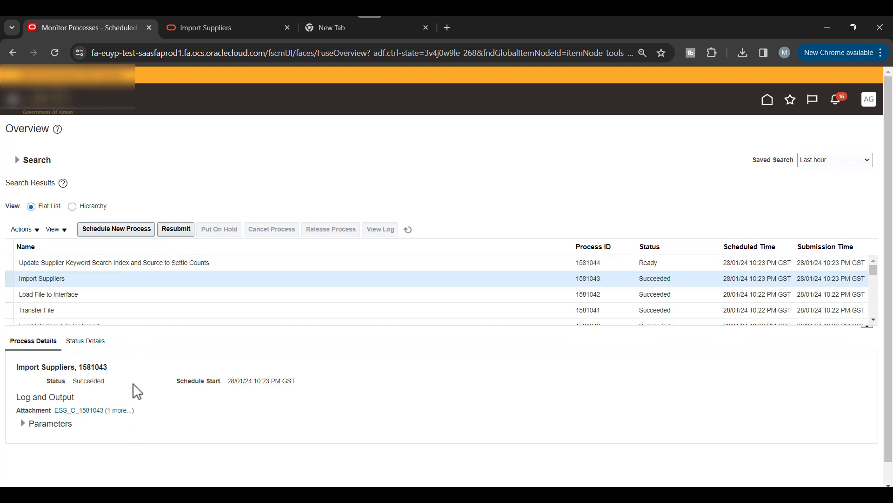
{"action": "left_click", "coordinate": [120, 411]}
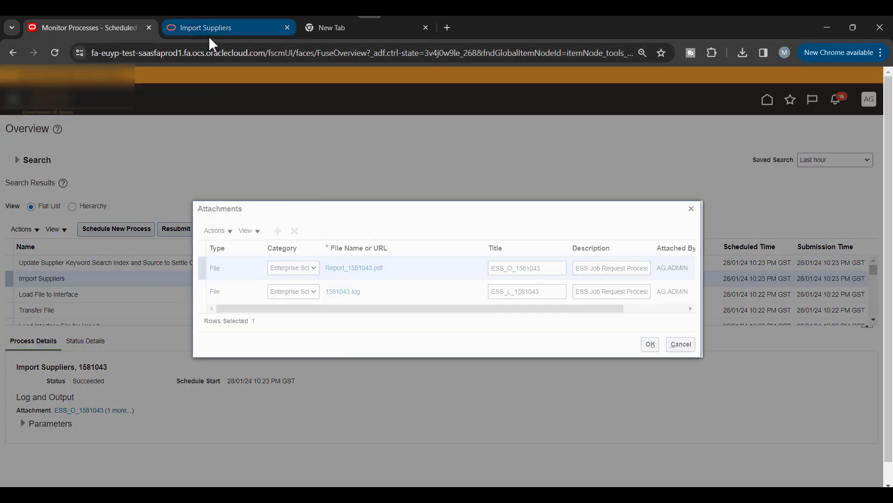
{"action": "mouse_move", "coordinate": [210, 40]}
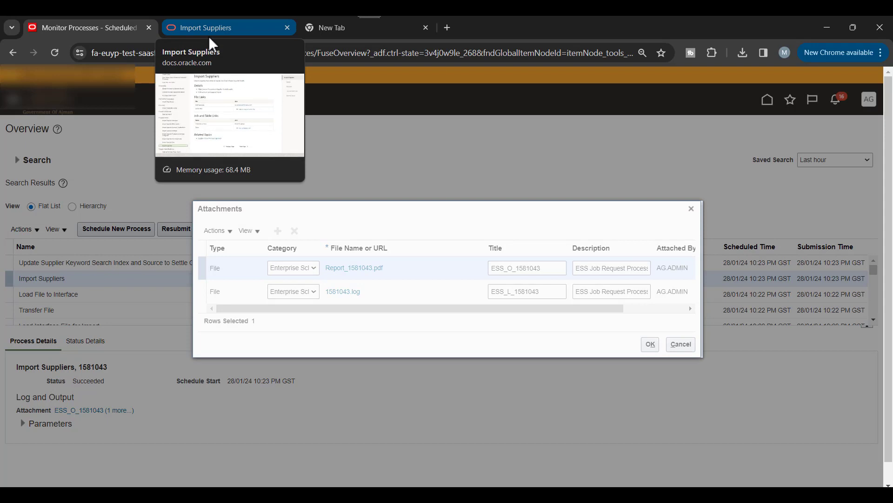
{"action": "left_click", "coordinate": [363, 269]}
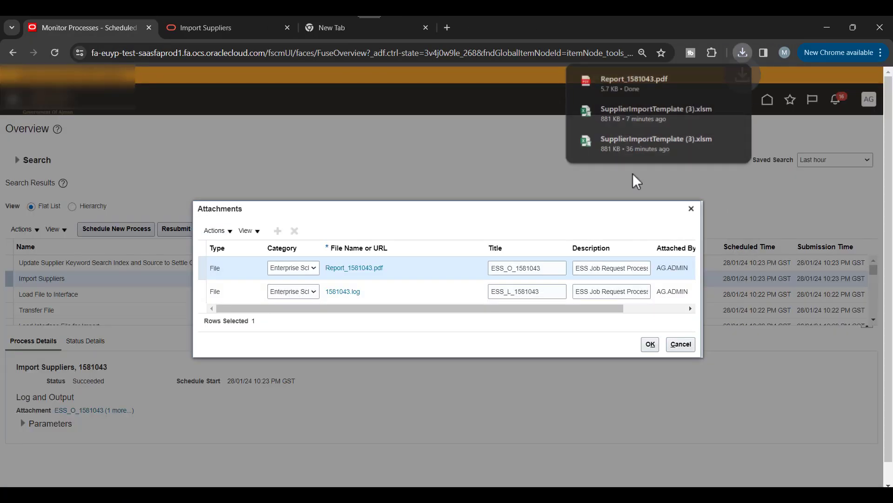
{"action": "left_click", "coordinate": [637, 85]}
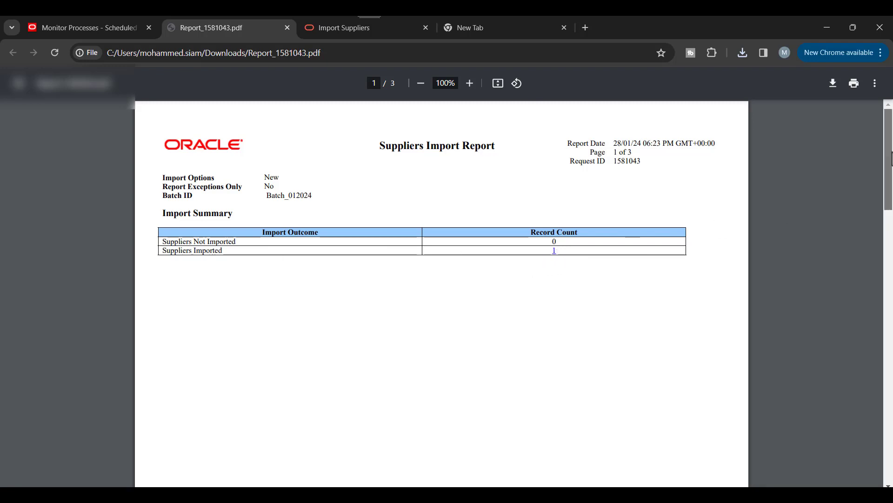
Step: Scroll through the report showing 1 supplier imported, then return to the Import Suppliers documentation tab
{"action": "left_click_drag", "start_coordinate": [890, 158], "coordinate": [844, 425]}
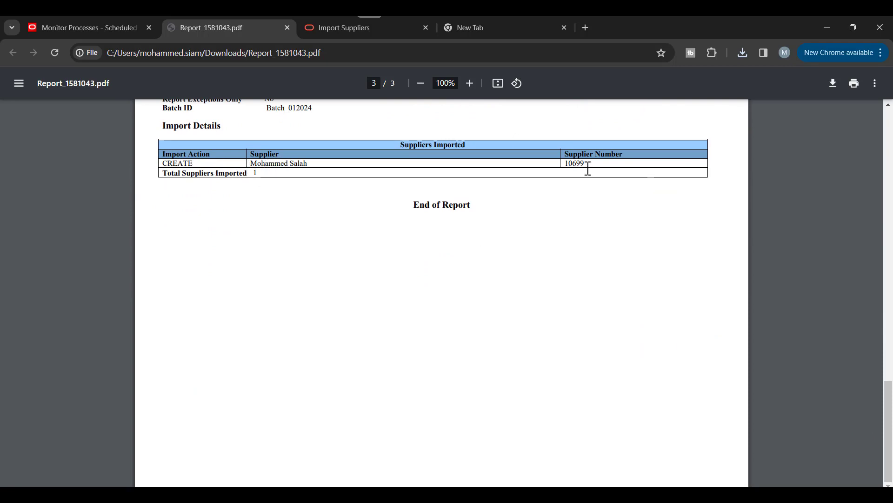
{"action": "left_click_drag", "start_coordinate": [892, 394], "coordinate": [892, 121]}
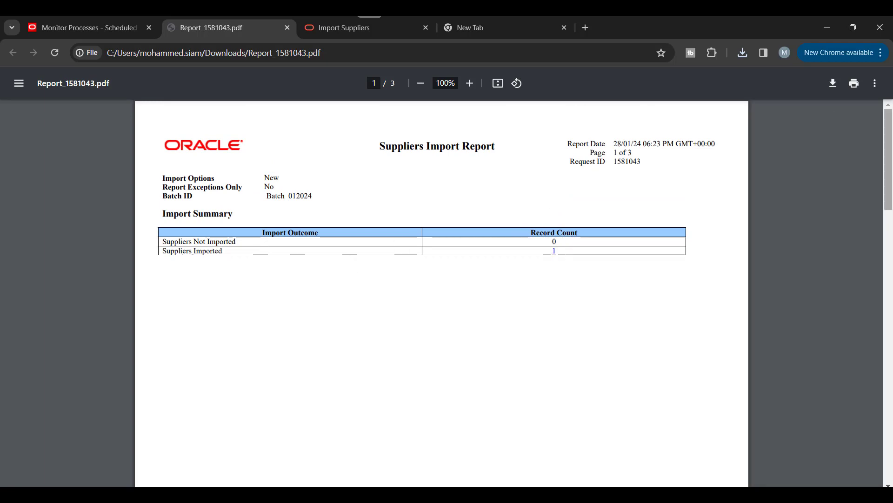
{"action": "mouse_move", "coordinate": [890, 184]}
{"action": "left_mouse_down"}
{"action": "mouse_move", "coordinate": [890, 279]}
{"action": "mouse_move", "coordinate": [889, 173]}
{"action": "left_mouse_up"}
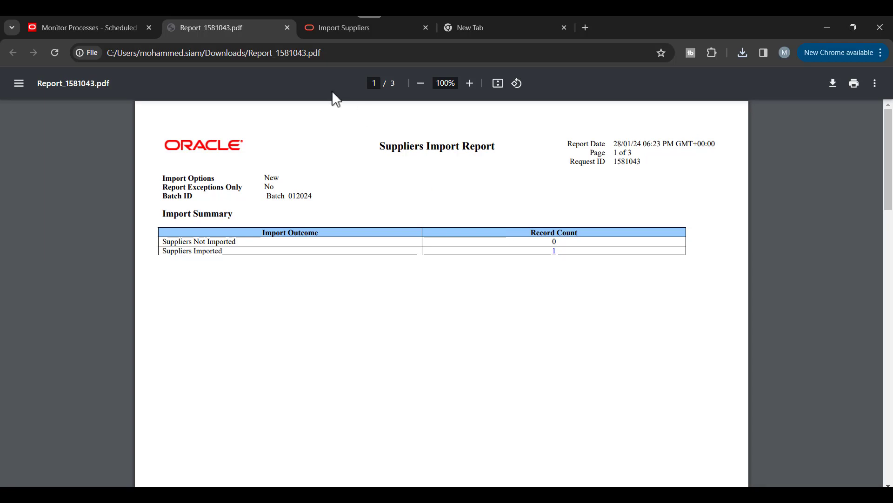
{"action": "left_click", "coordinate": [331, 30]}
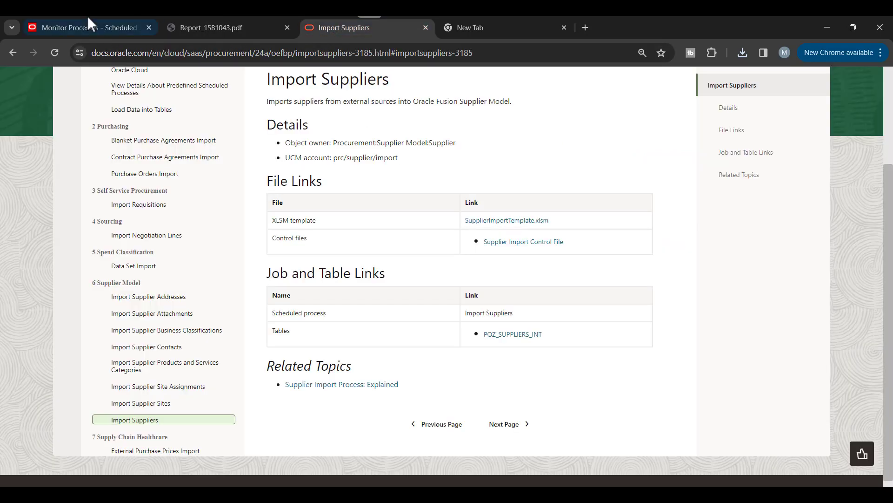
Step: Duplicate the tab, go to Suppliers, and open imported supplier 10699 listed under No Addresses
{"action": "right_click", "coordinate": [77, 27]}
{"action": "left_click", "coordinate": [120, 131]}
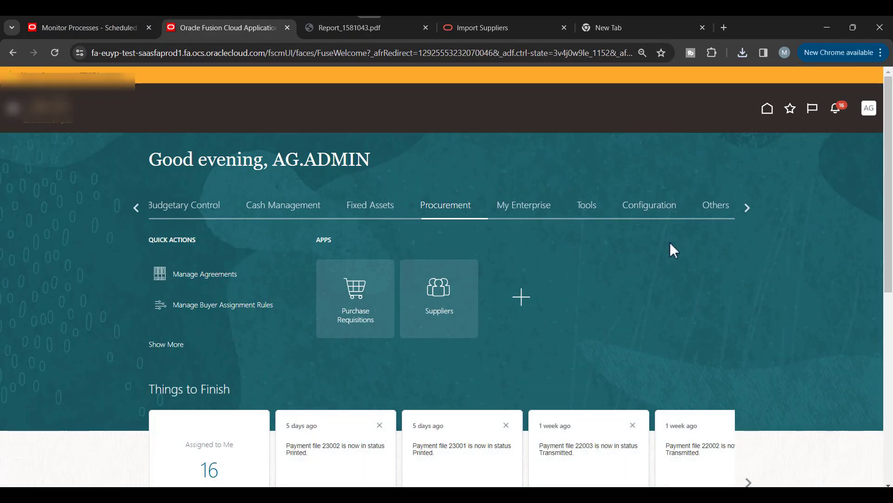
{"action": "left_click", "coordinate": [439, 291]}
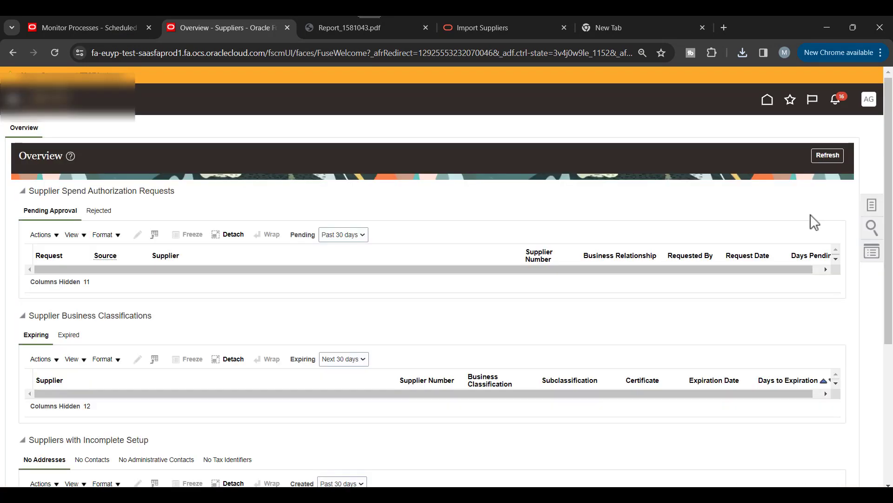
{"action": "scroll", "coordinate": [483, 255], "scroll_direction": "down", "scroll_amount": 4}
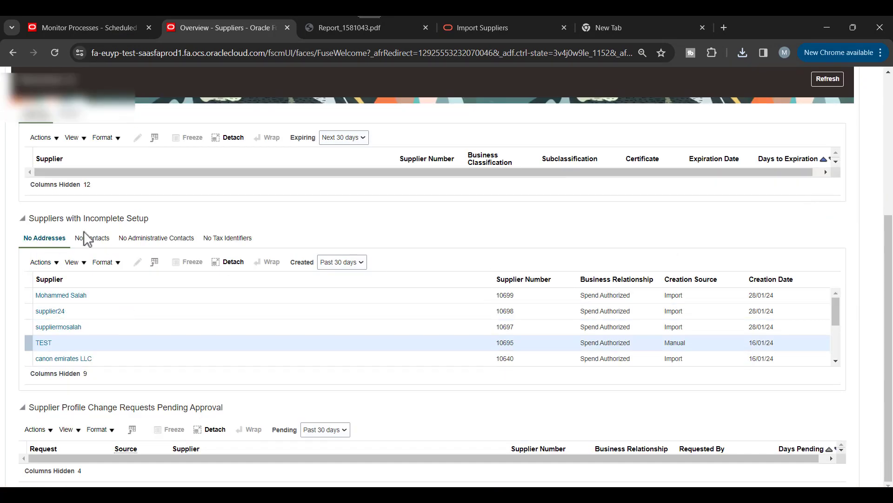
{"action": "left_click", "coordinate": [83, 295]}
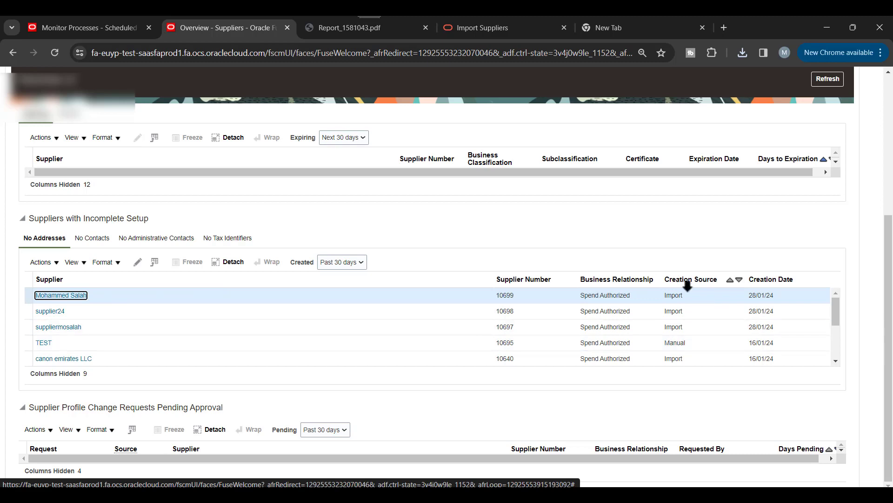
{"action": "double_click", "coordinate": [674, 296]}
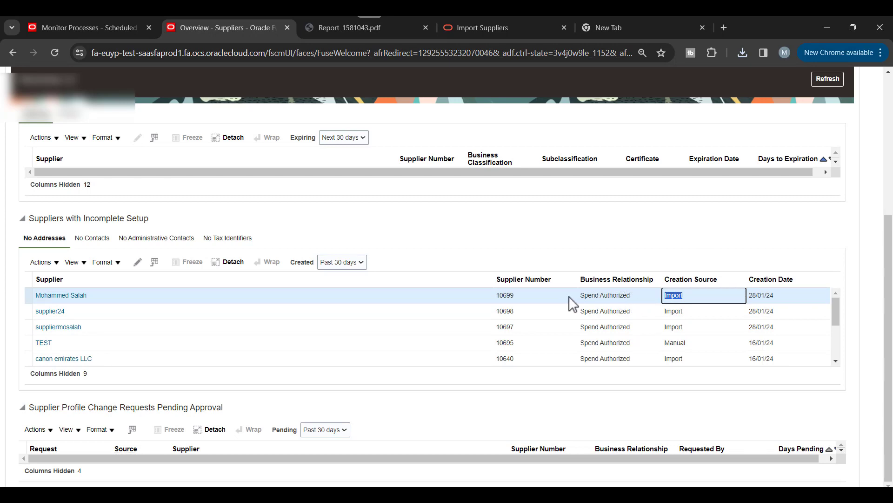
{"action": "left_click", "coordinate": [75, 296]}
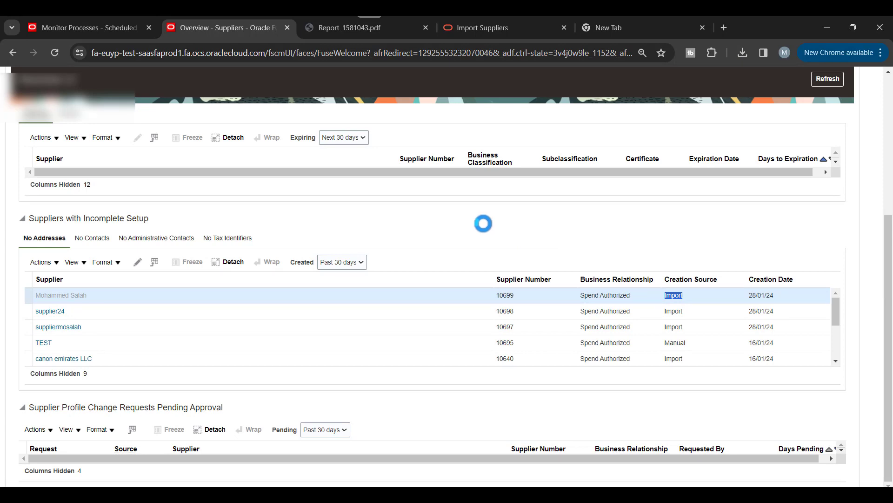
{"action": "scroll", "coordinate": [200, 228], "scroll_direction": "down", "scroll_amount": 1}
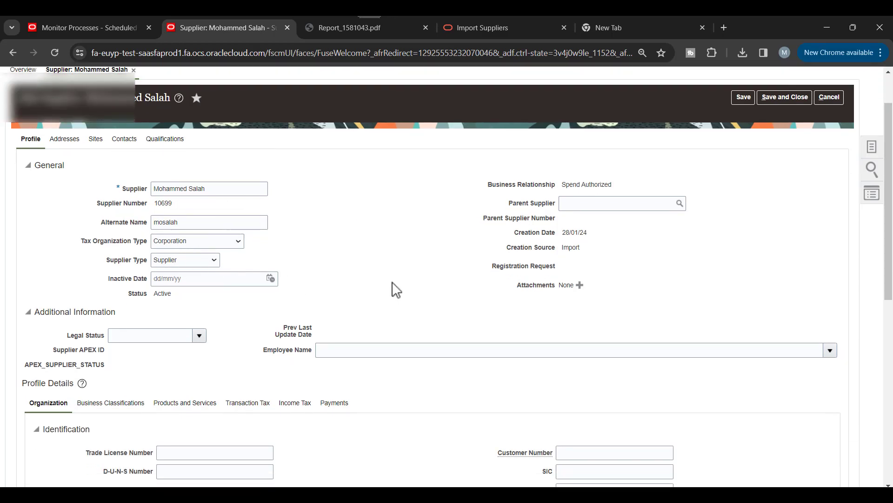
{"action": "scroll", "coordinate": [465, 363], "scroll_direction": "down", "scroll_amount": 3}
{"action": "scroll", "coordinate": [438, 354], "scroll_direction": "up", "scroll_amount": 3}
{"action": "scroll", "coordinate": [393, 223], "scroll_direction": "up", "scroll_amount": 2}
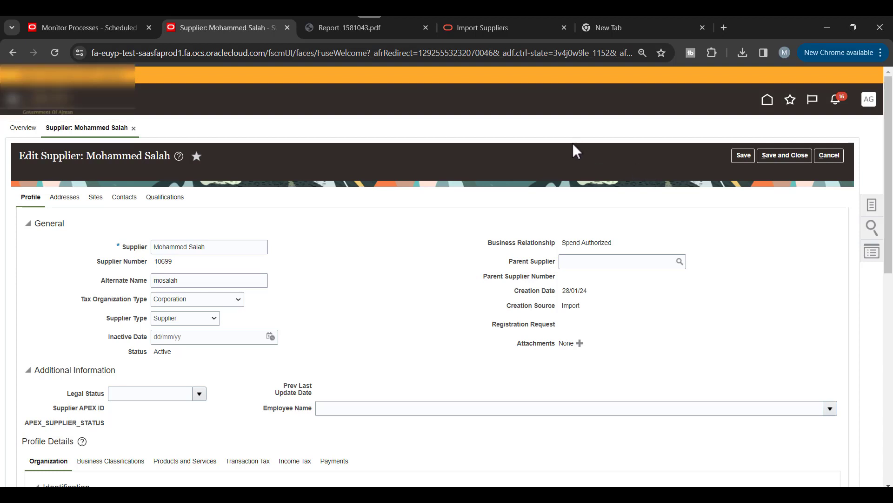
Step: In Setup and Maintenance, search tasks for manage%agen% and open Manage Procurement Agents
{"action": "left_click", "coordinate": [869, 101]}
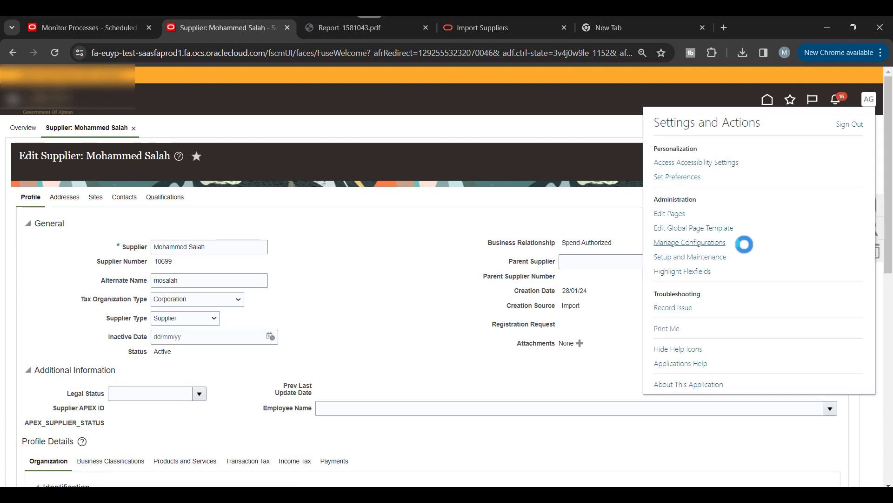
{"action": "left_click", "coordinate": [690, 257]}
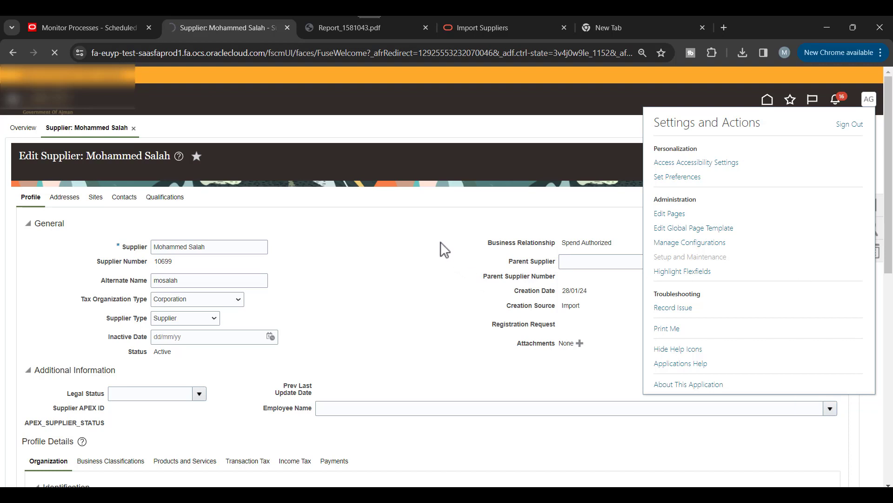
{"action": "left_click", "coordinate": [439, 158]}
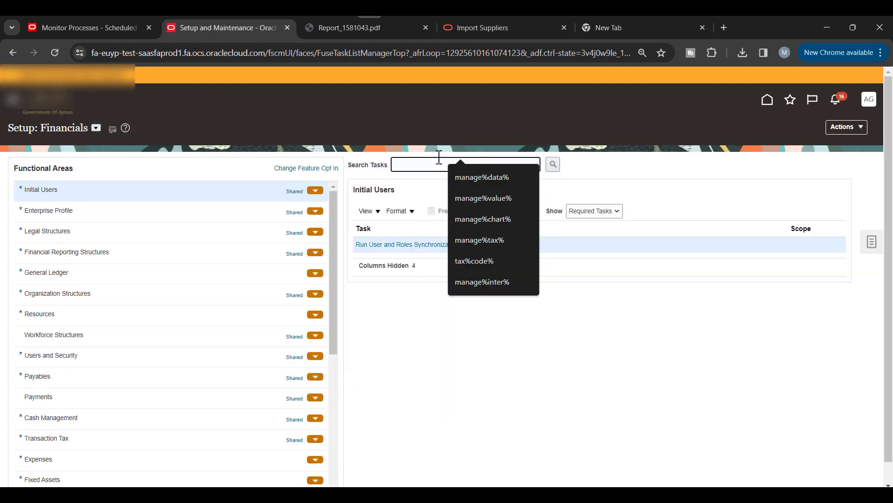
{"action": "type", "text": "manage%agen%"}
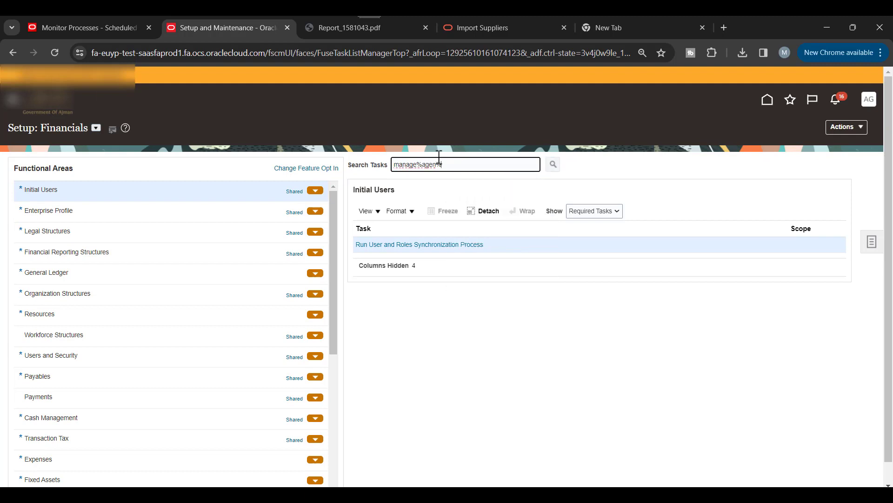
{"action": "key", "text": "Return"}
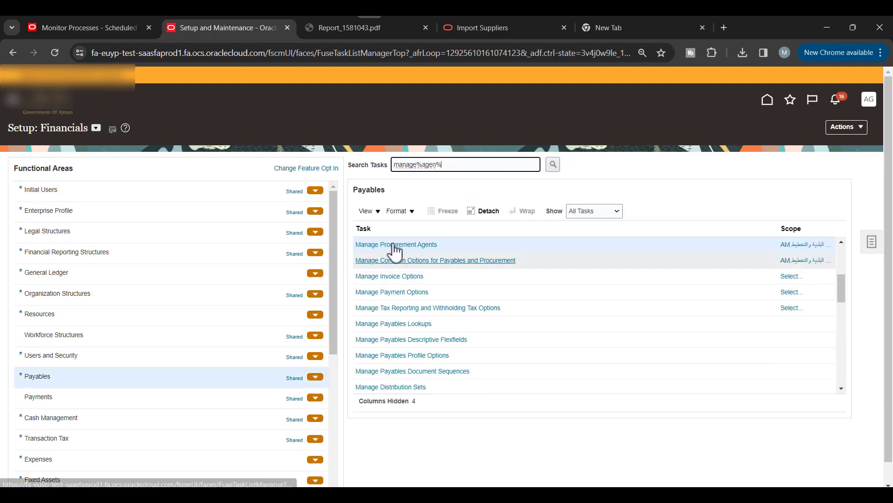
{"action": "left_click", "coordinate": [408, 246]}
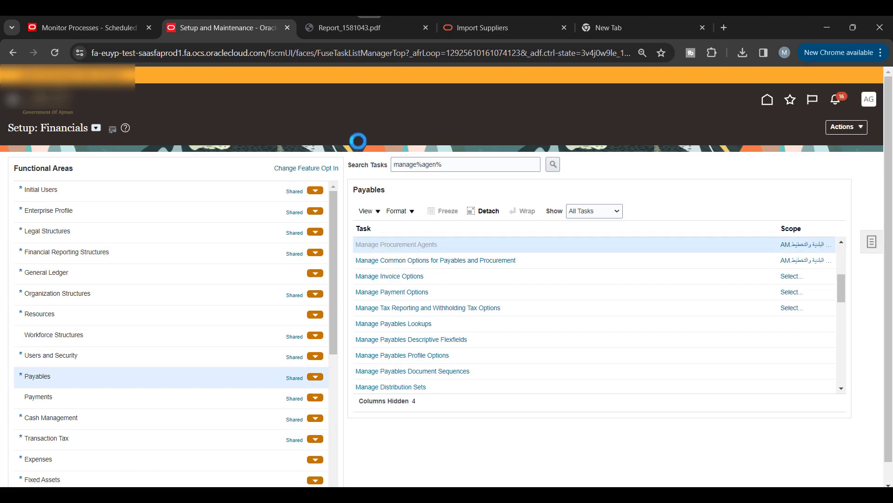
{"action": "scroll", "coordinate": [303, 149], "scroll_direction": "down", "scroll_amount": 1}
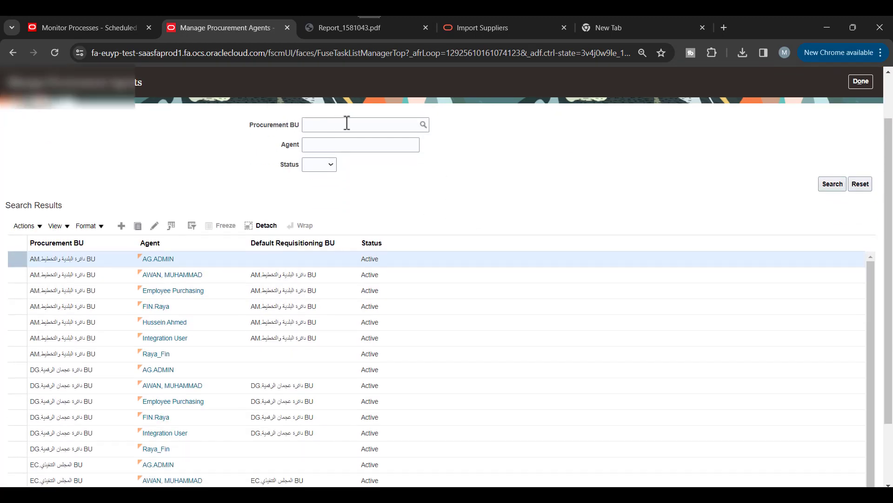
Step: Start a new procurement agent, try the Procurement BU lookup, and review the Agent Access table
{"action": "left_click", "coordinate": [122, 225]}
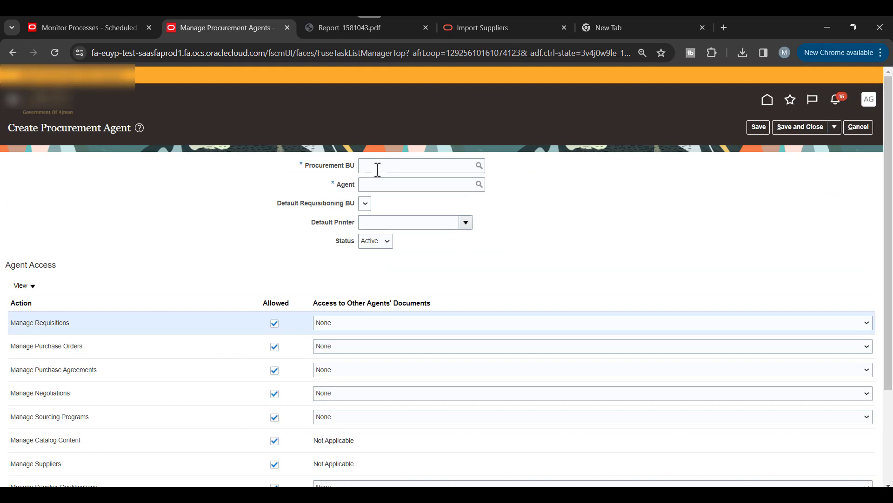
{"action": "left_click", "coordinate": [478, 169]}
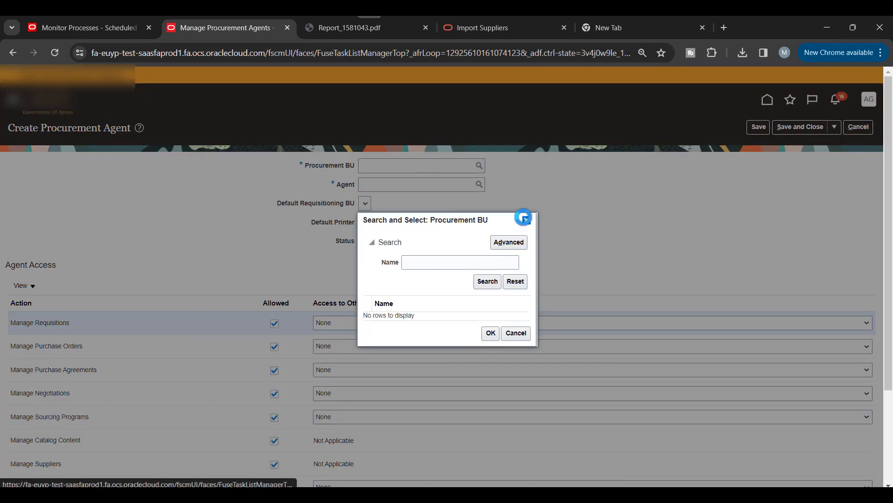
{"action": "left_click", "coordinate": [523, 217]}
{"action": "left_click", "coordinate": [406, 184]}
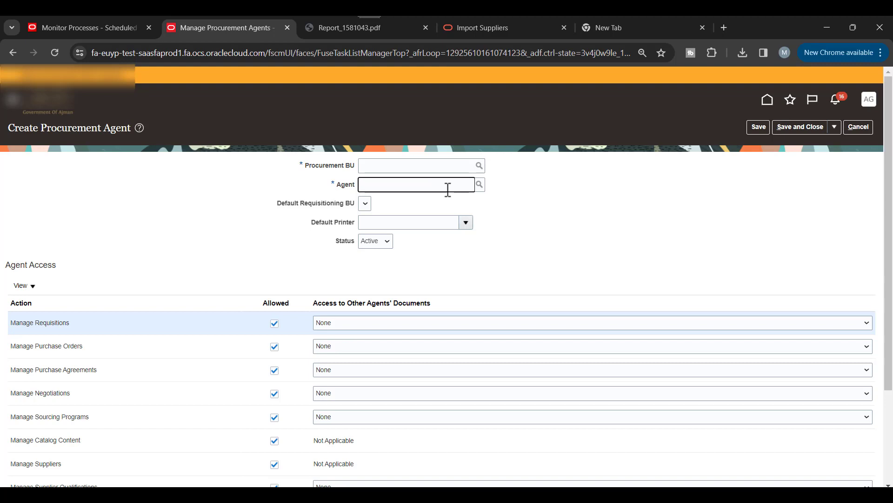
{"action": "scroll", "coordinate": [682, 207], "scroll_direction": "down", "scroll_amount": 3}
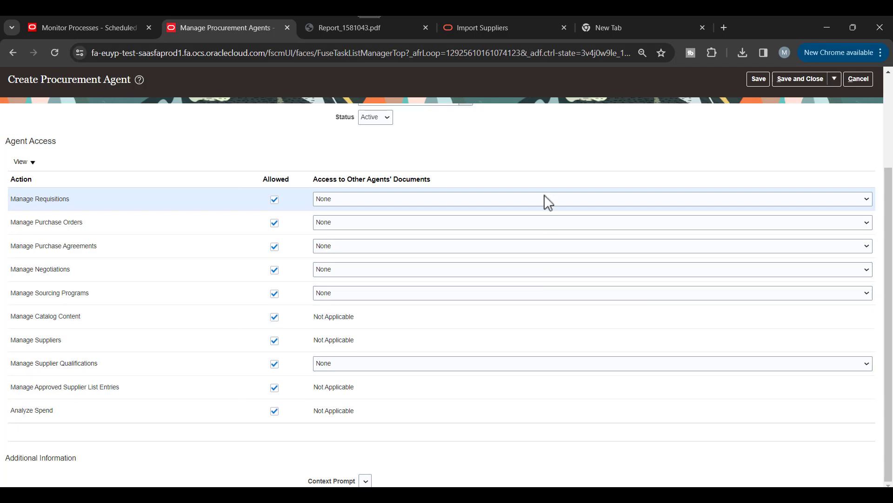
{"action": "scroll", "coordinate": [544, 201], "scroll_direction": "up", "scroll_amount": 3}
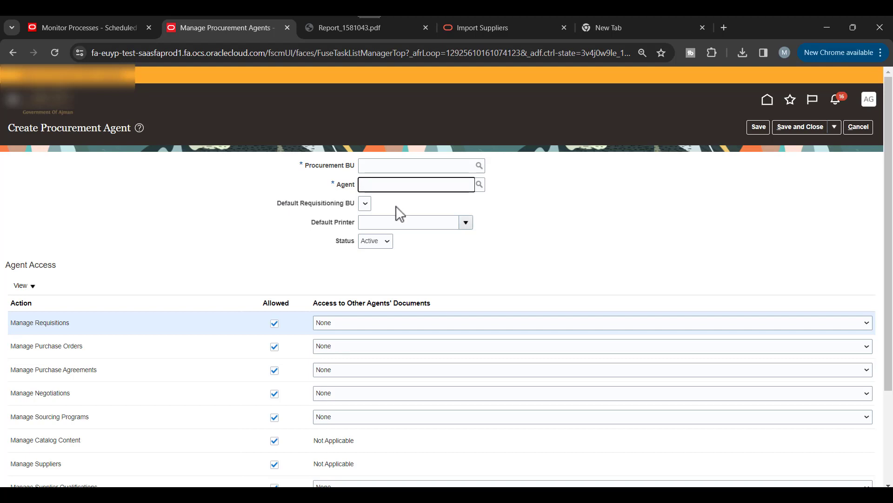
{"action": "scroll", "coordinate": [399, 213], "scroll_direction": "down", "scroll_amount": 1}
{"action": "scroll", "coordinate": [74, 395], "scroll_direction": "down", "scroll_amount": 1}
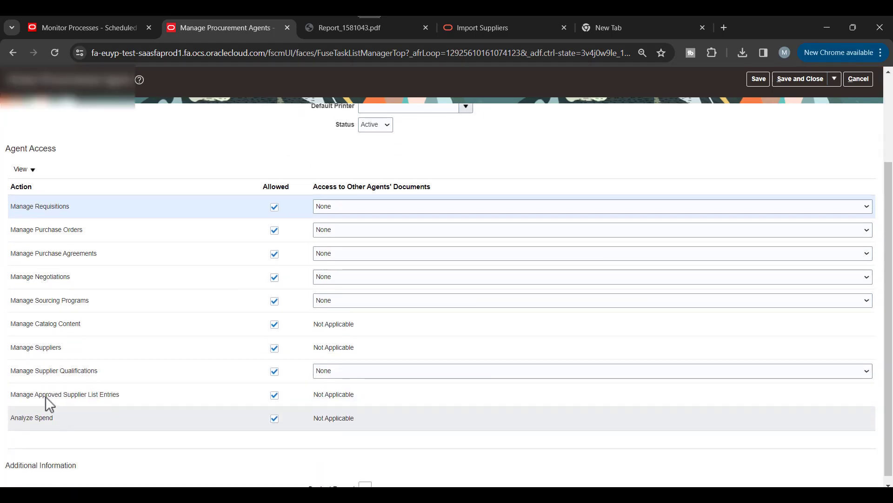
{"action": "scroll", "coordinate": [553, 260], "scroll_direction": "up", "scroll_amount": 3}
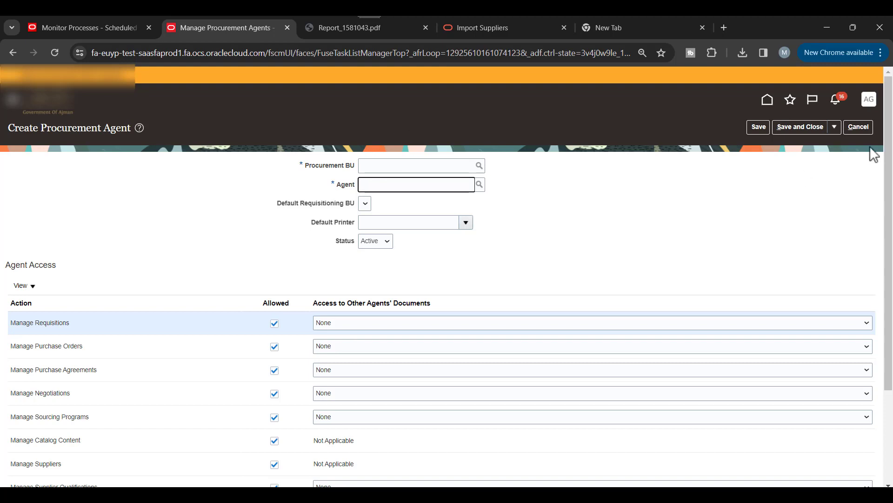
{"action": "left_click", "coordinate": [12, 102]}
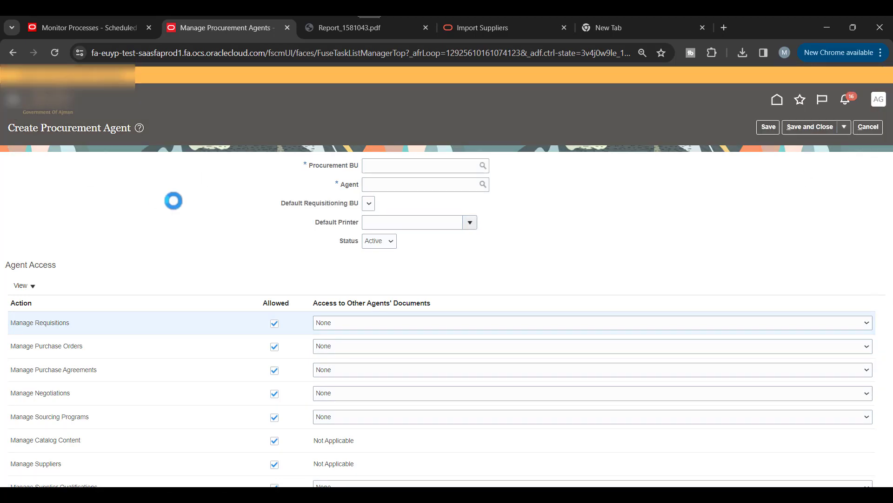
Step: Open the Security Console from the Navigator and dismiss the security data warning
{"action": "scroll", "coordinate": [186, 232], "scroll_direction": "down", "scroll_amount": 8}
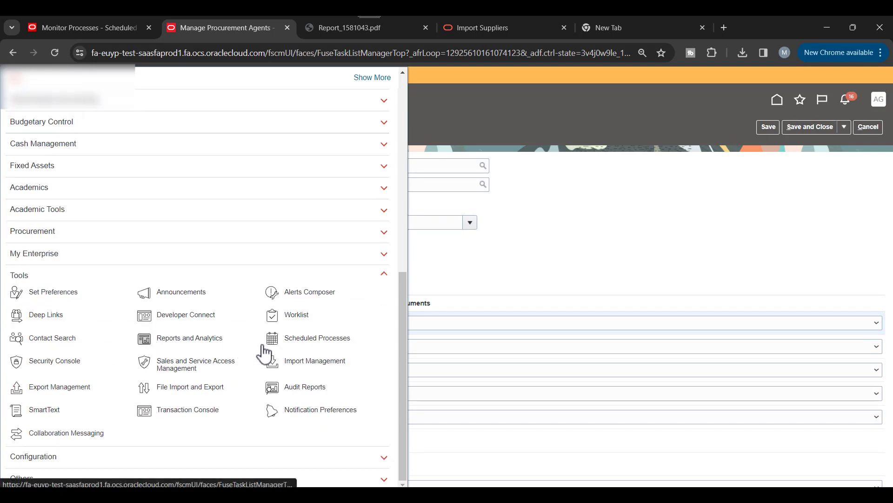
{"action": "left_click", "coordinate": [48, 361]}
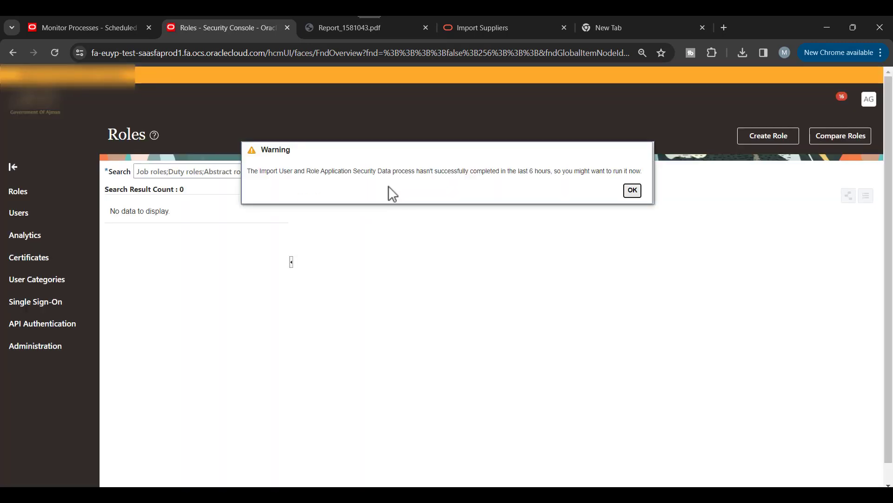
{"action": "left_click", "coordinate": [632, 190]}
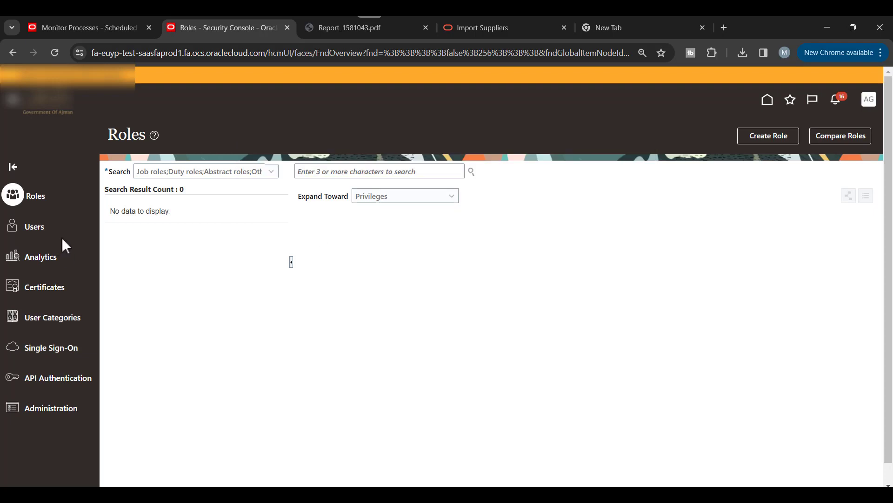
Step: Search Users for the admin account and review its Supplier Administrator and Supplier Manager roles
{"action": "left_click", "coordinate": [397, 172]}
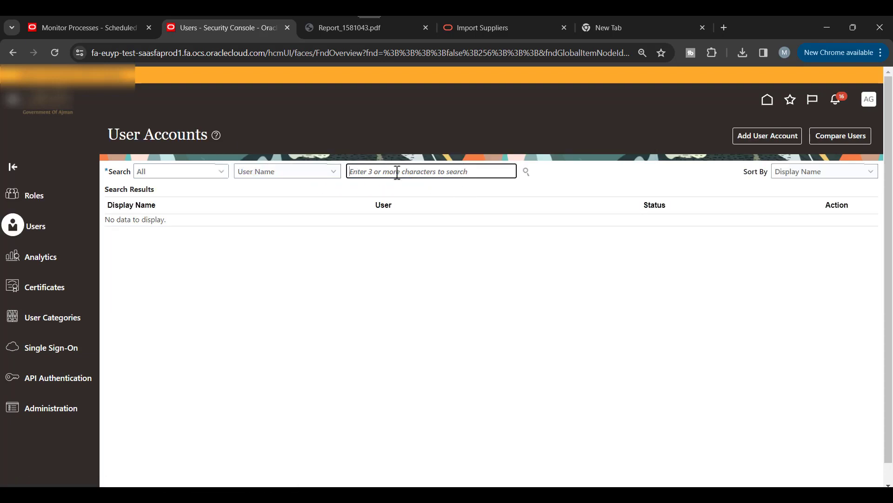
{"action": "type", "text": "ag.admin"}
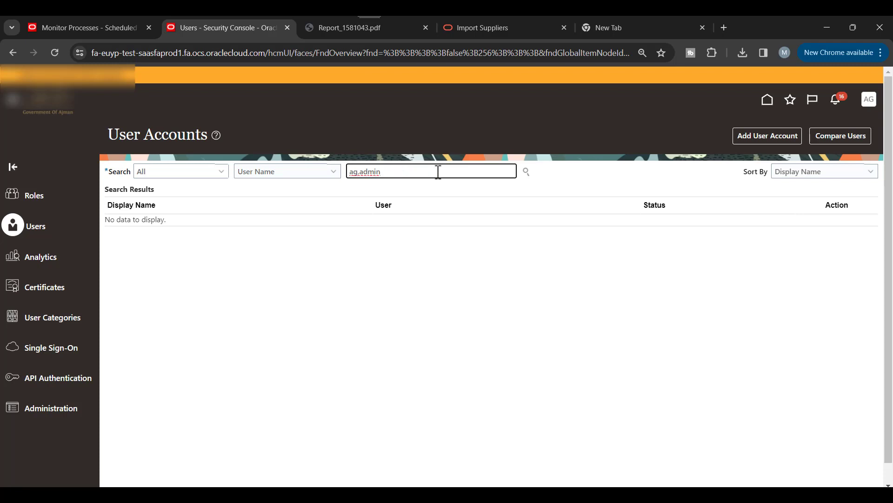
{"action": "key", "text": "Return"}
{"action": "left_click", "coordinate": [129, 237]}
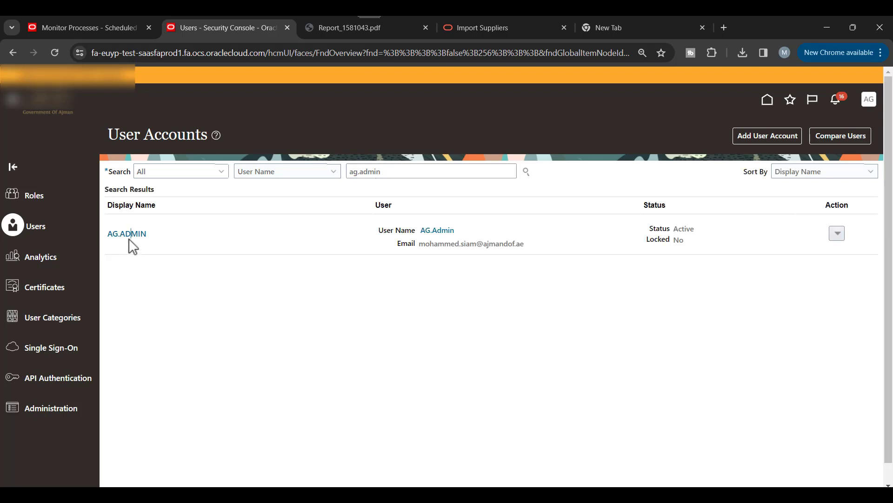
{"action": "left_click", "coordinate": [129, 237]}
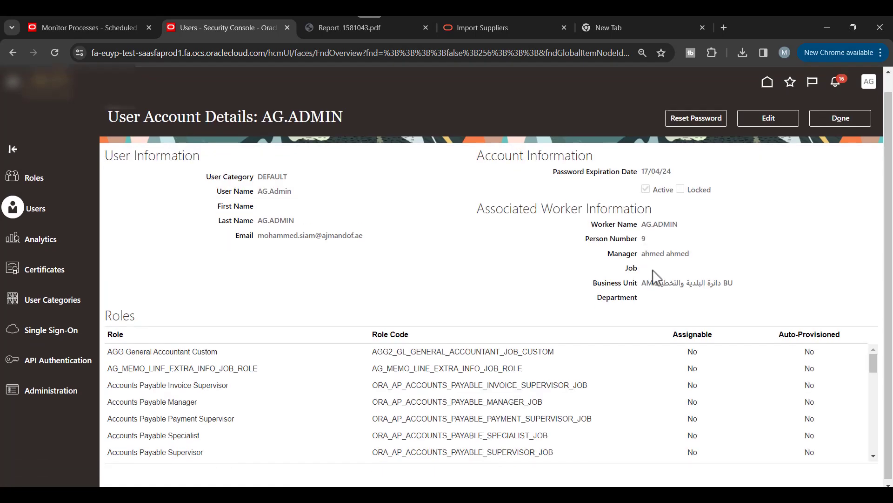
{"action": "scroll", "coordinate": [612, 363], "scroll_direction": "down", "scroll_amount": 5}
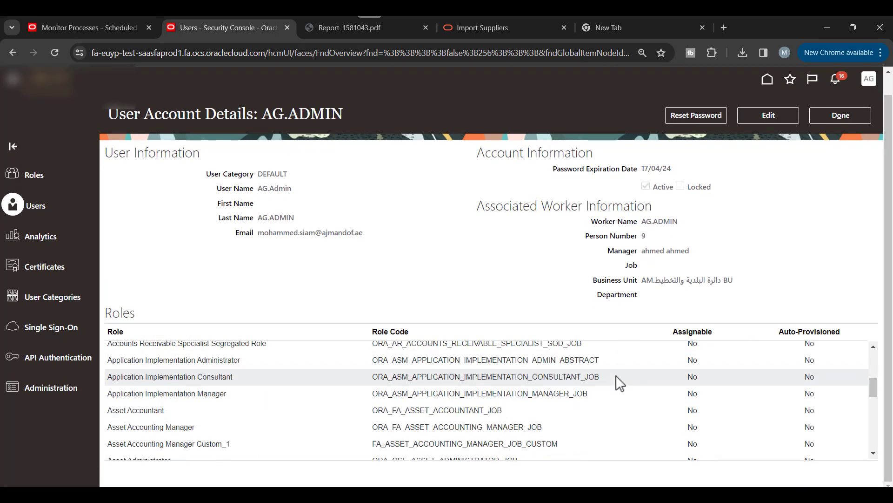
{"action": "scroll", "coordinate": [615, 375], "scroll_direction": "down", "scroll_amount": 10}
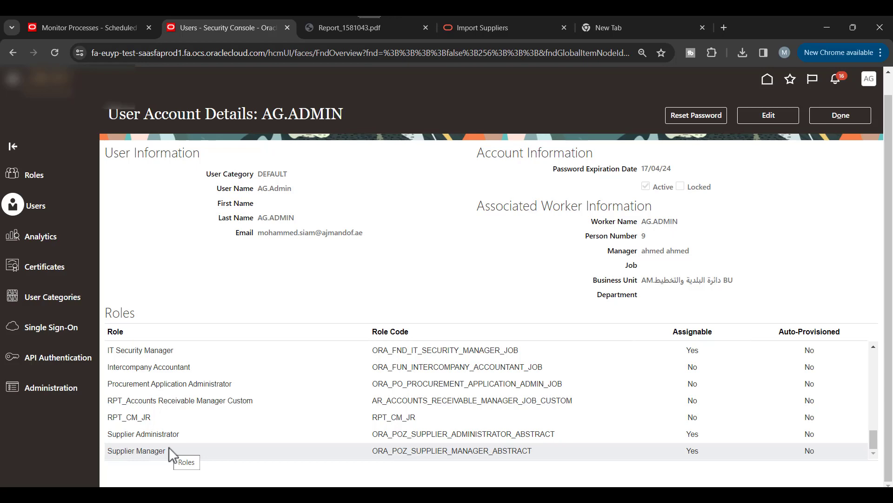
Step: Close the attachments dialog, leave the slides, and go from user details to the Suppliers overview
{"action": "left_click", "coordinate": [86, 27]}
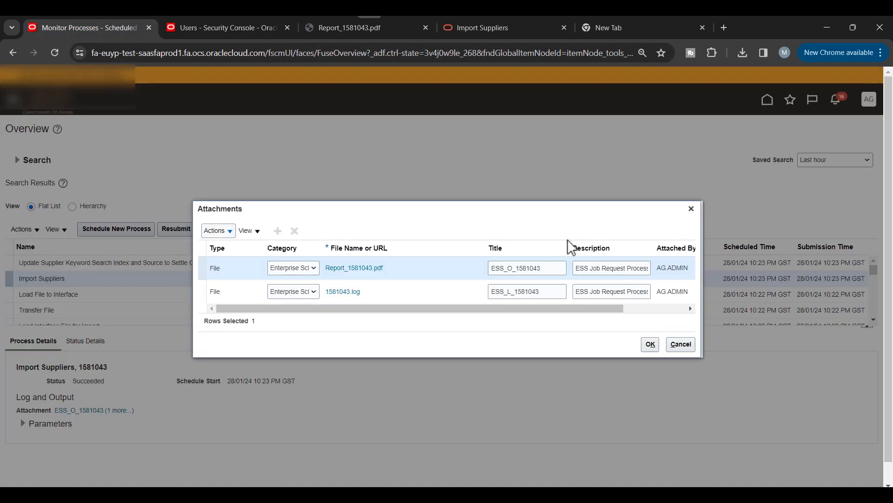
{"action": "left_click", "coordinate": [692, 209]}
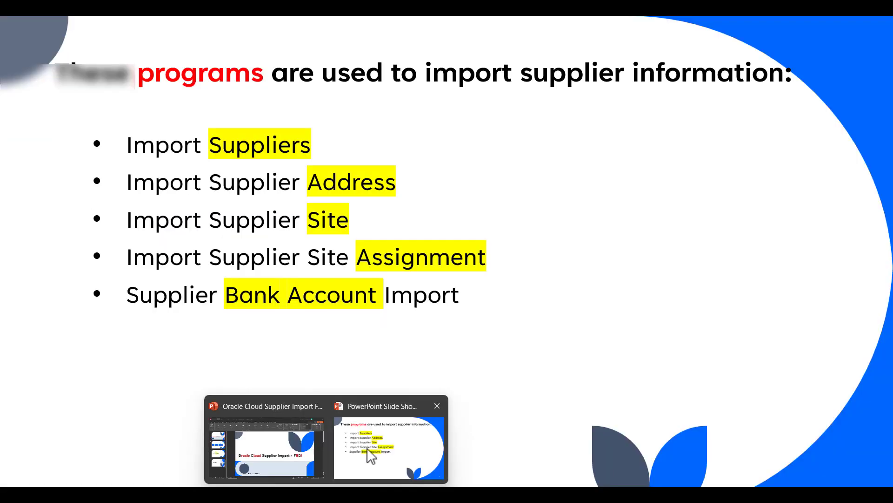
{"action": "left_click", "coordinate": [371, 456]}
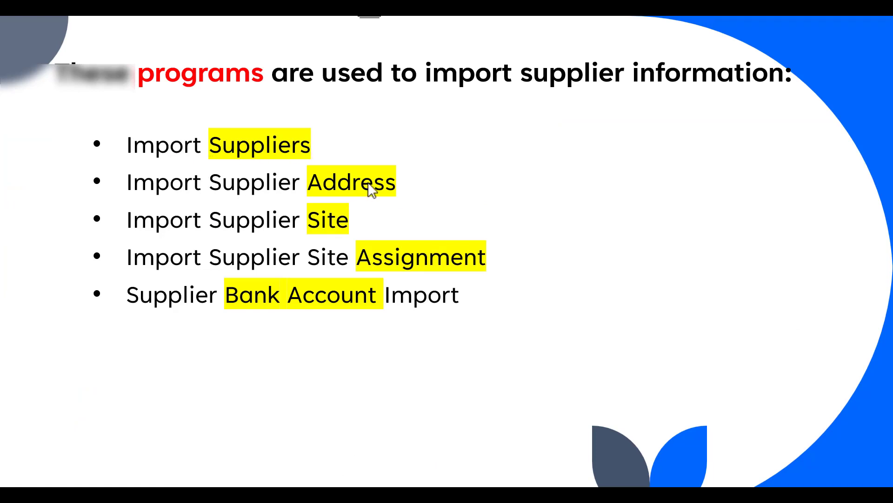
{"action": "key", "text": "alt+Tab"}
{"action": "left_click", "coordinate": [226, 26]}
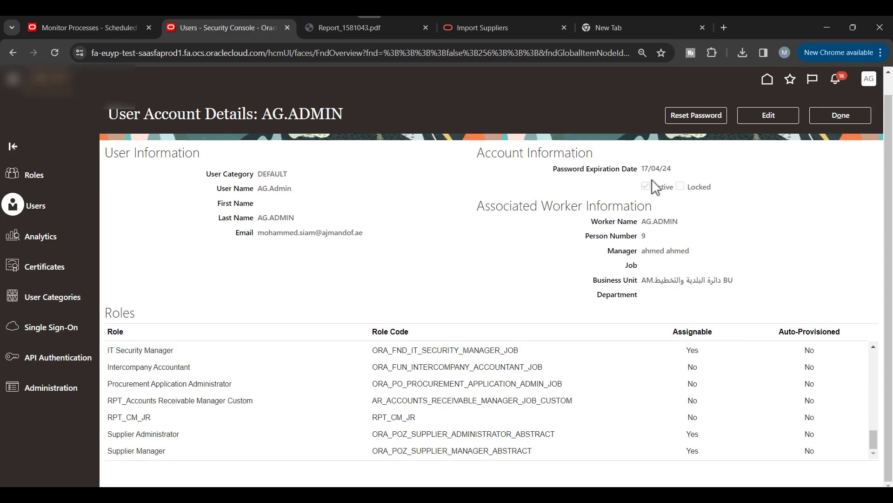
{"action": "left_click", "coordinate": [767, 101]}
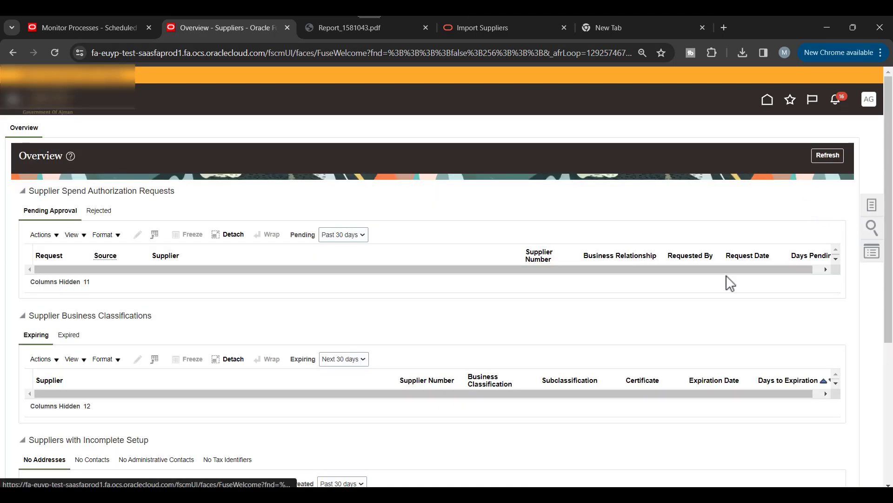
Step: Open the newly imported supplier's record from Suppliers with Incomplete Setup
{"action": "scroll", "coordinate": [145, 372], "scroll_direction": "down", "scroll_amount": 5}
{"action": "left_click", "coordinate": [61, 295]}
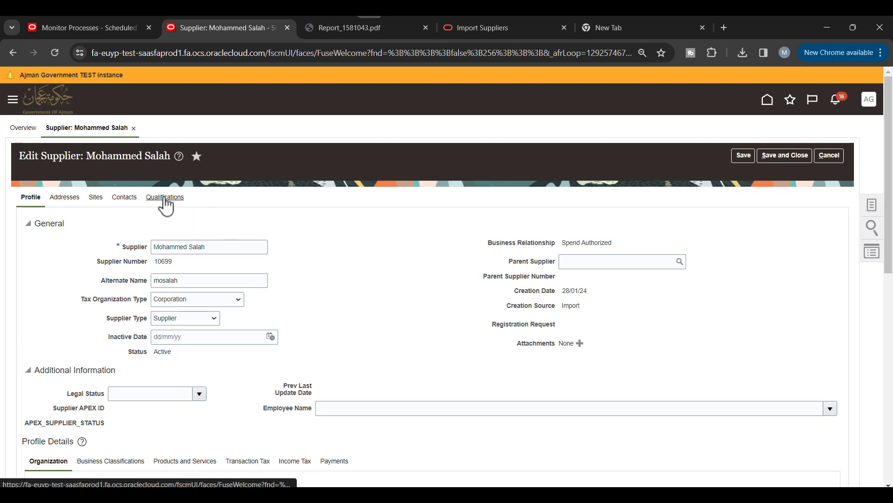
{"action": "scroll", "coordinate": [355, 231], "scroll_direction": "down", "scroll_amount": 3}
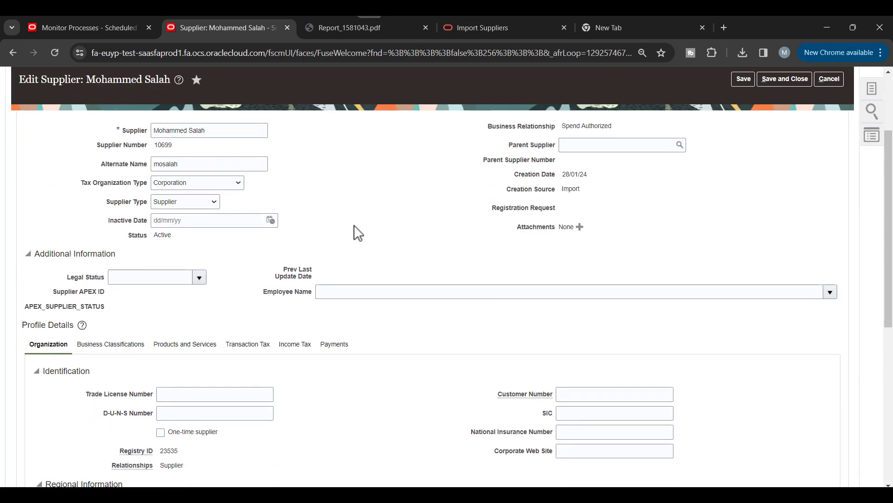
{"action": "scroll", "coordinate": [356, 231], "scroll_direction": "up", "scroll_amount": 2}
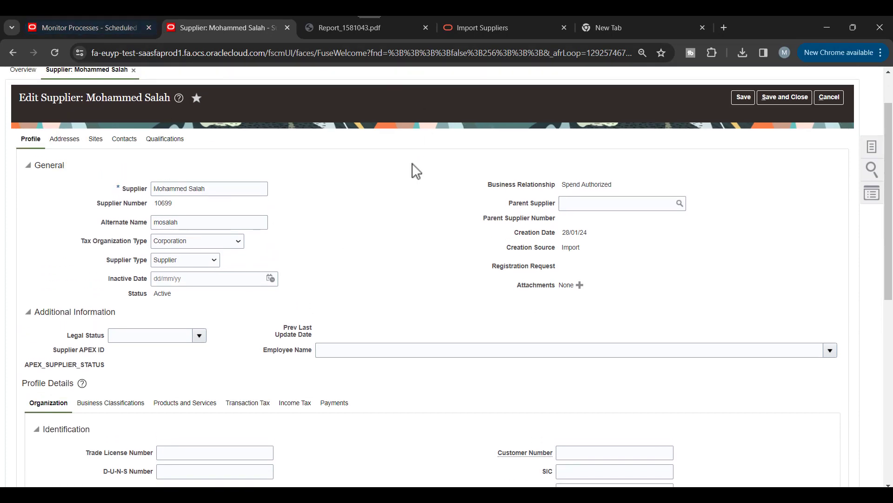
{"action": "key", "text": "alt+Tab"}
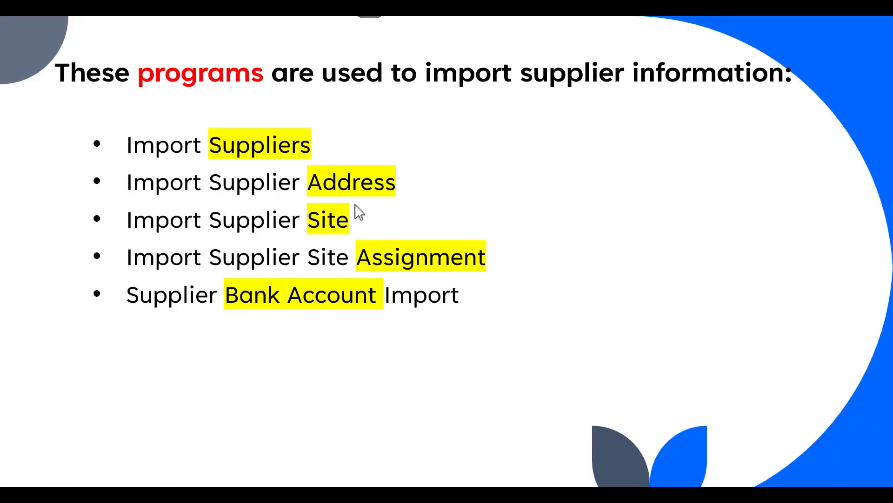
{"action": "key", "text": "alt+Tab"}
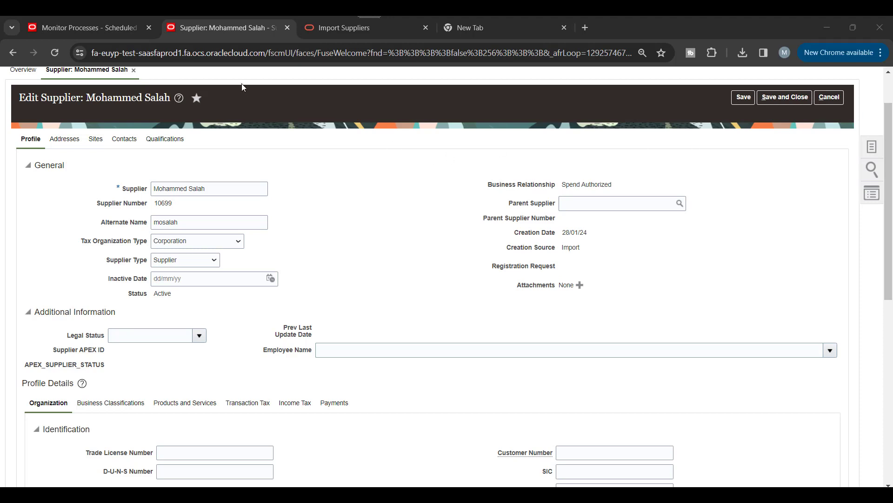
Step: Duplicate the supplier browser tab
{"action": "left_click", "coordinate": [233, 26]}
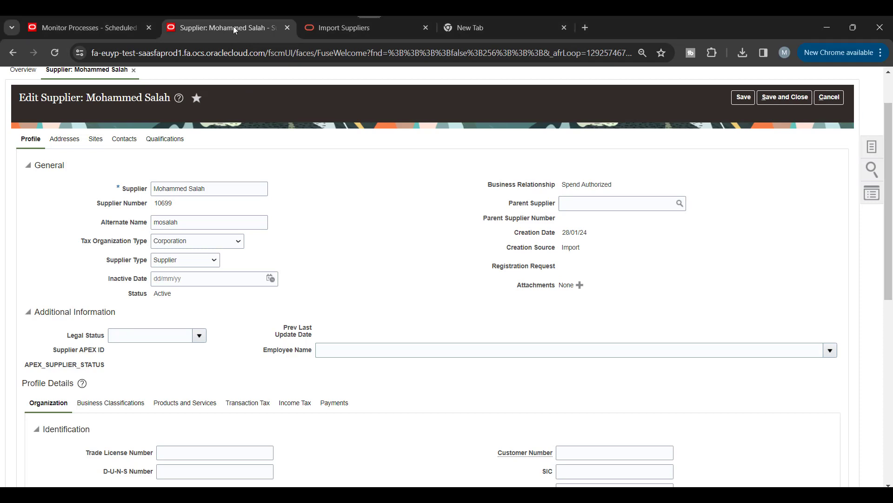
{"action": "right_click", "coordinate": [234, 26]}
{"action": "left_click", "coordinate": [285, 130]}
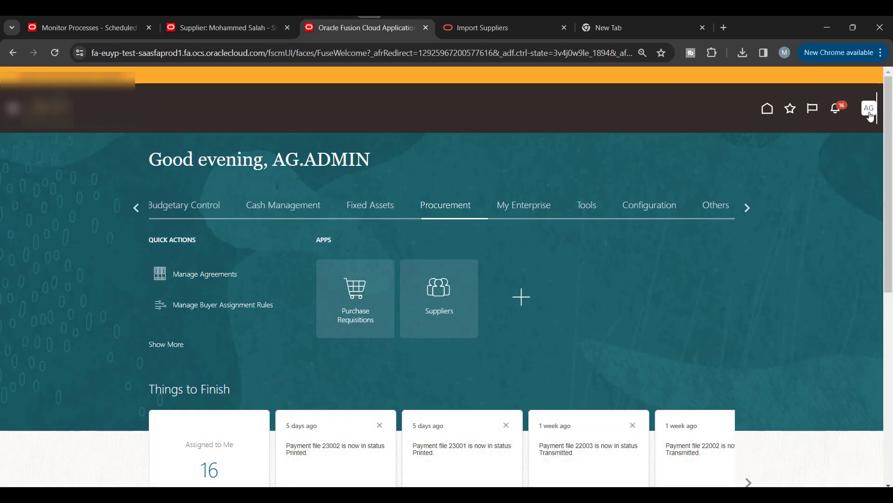
Step: Search Setup and Maintenance tasks for manage%geo%
{"action": "left_click", "coordinate": [870, 112]}
{"action": "left_click", "coordinate": [691, 266]}
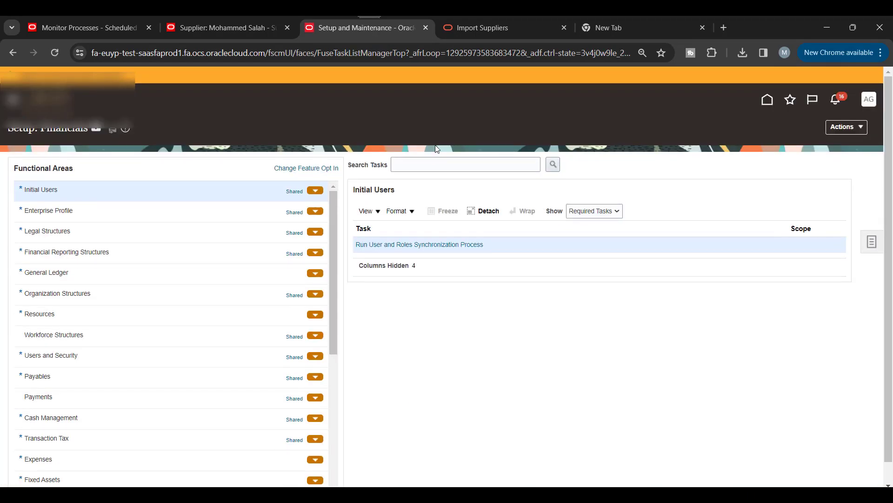
{"action": "left_click", "coordinate": [435, 164]}
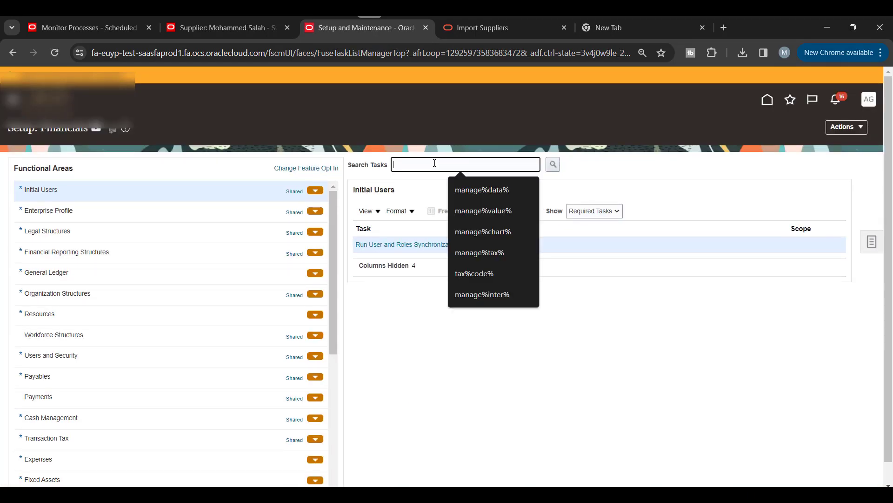
{"action": "type", "text": ",am"}
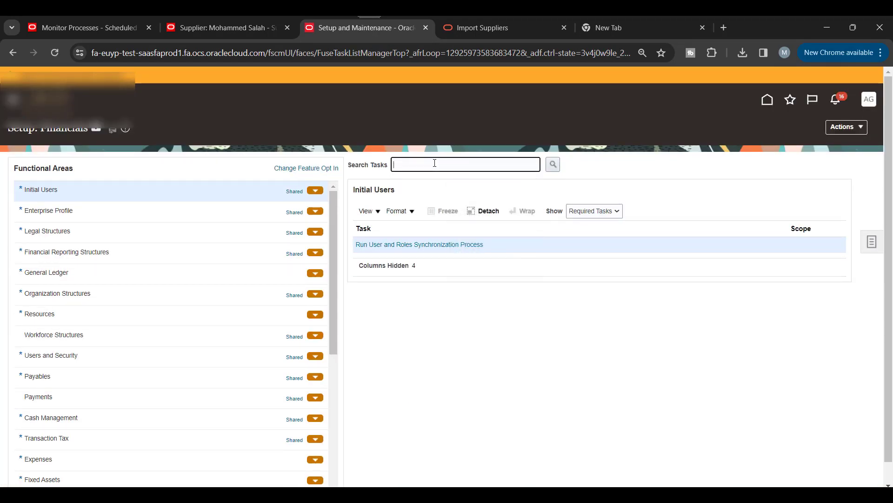
{"action": "type", "text": "manage%"}
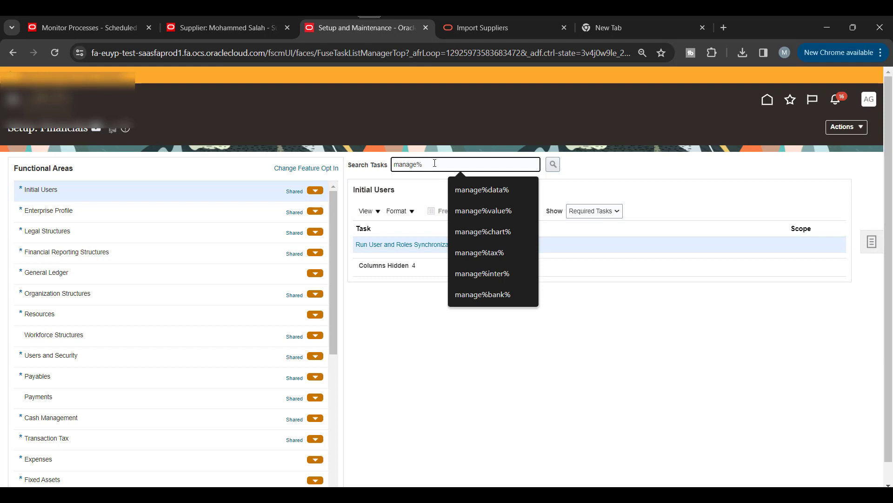
{"action": "type", "text": "geo%"}
{"action": "key", "text": "Return"}
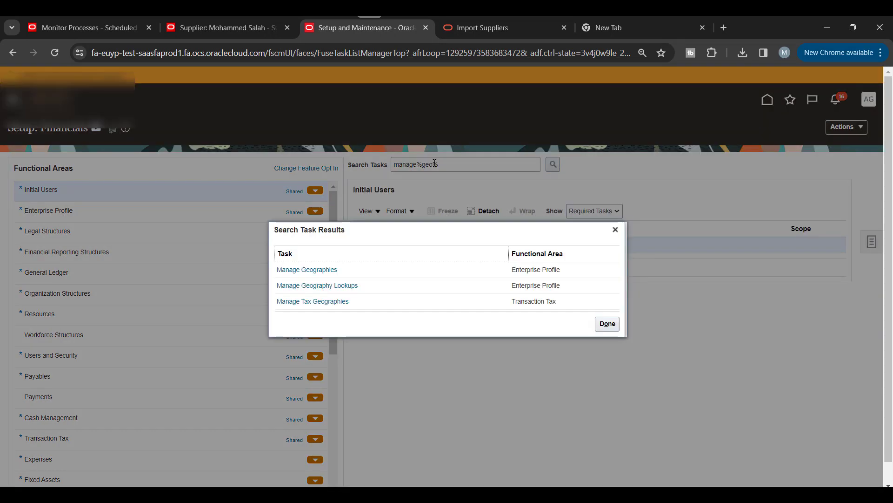
Step: Open Manage Geographies, search for United Arab Emirates, and open its Actions menu
{"action": "left_click", "coordinate": [333, 272]}
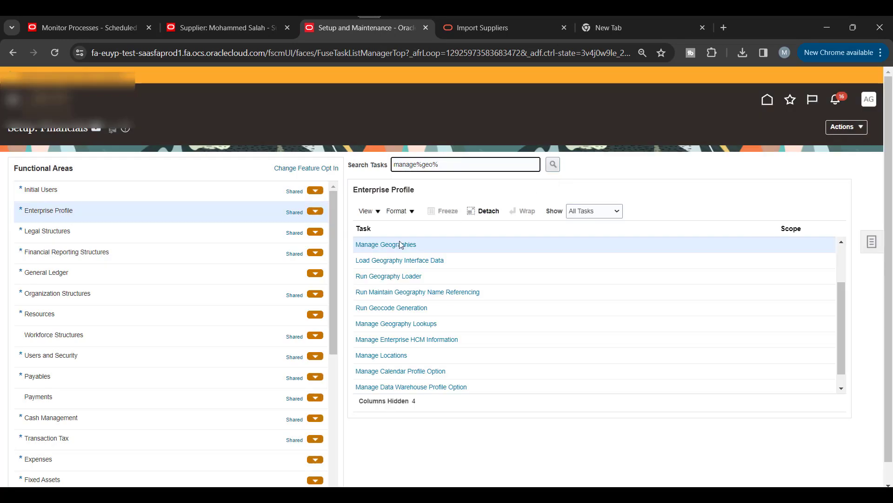
{"action": "left_click", "coordinate": [399, 243]}
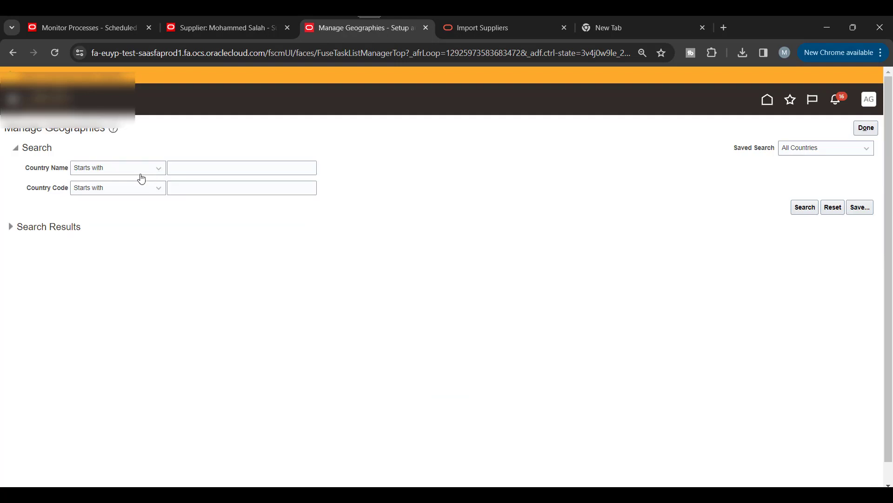
{"action": "left_click", "coordinate": [212, 169]}
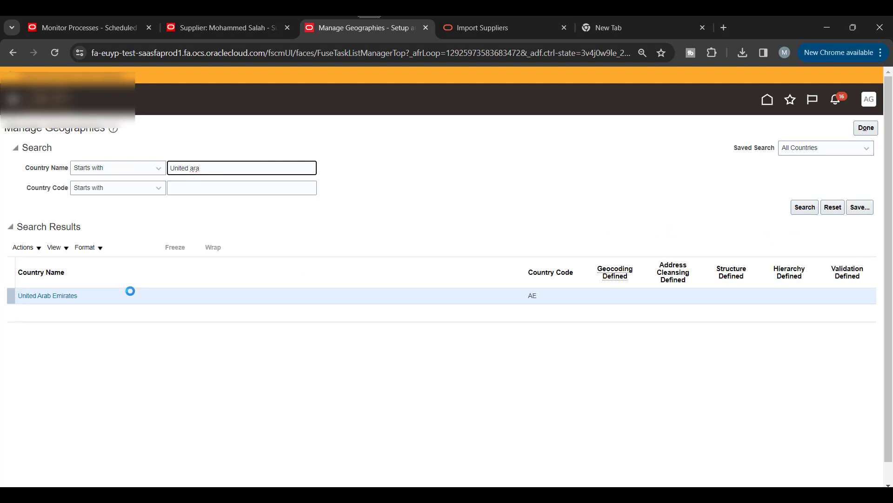
{"action": "left_click", "coordinate": [26, 248]}
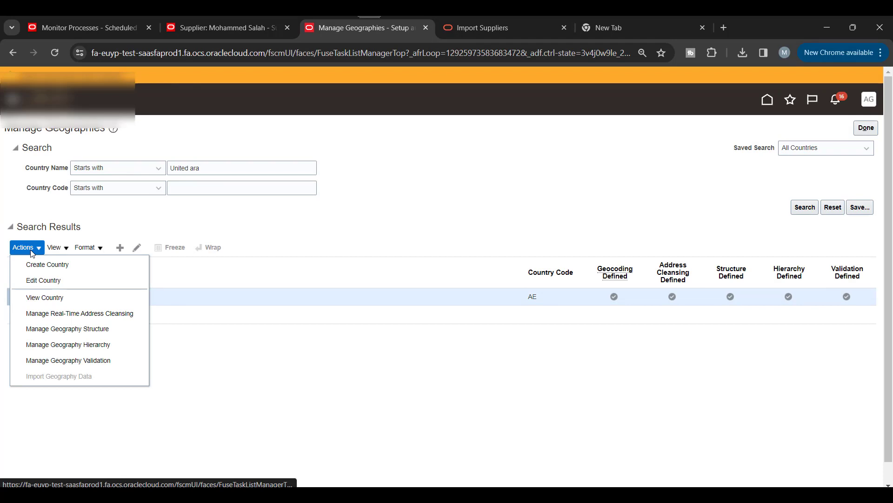
Step: Review the United Arab Emirates country geography validation level, leaving it at No validation
{"action": "left_click", "coordinate": [83, 360]}
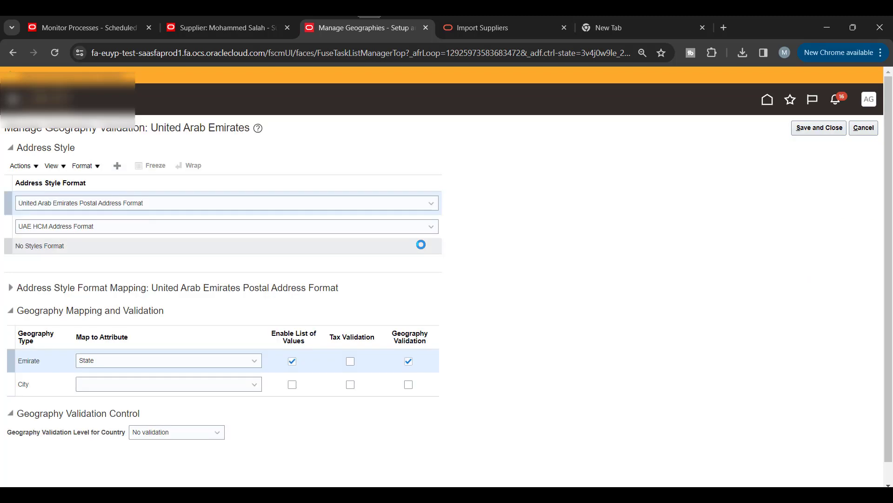
{"action": "scroll", "coordinate": [697, 229], "scroll_direction": "down", "scroll_amount": 1}
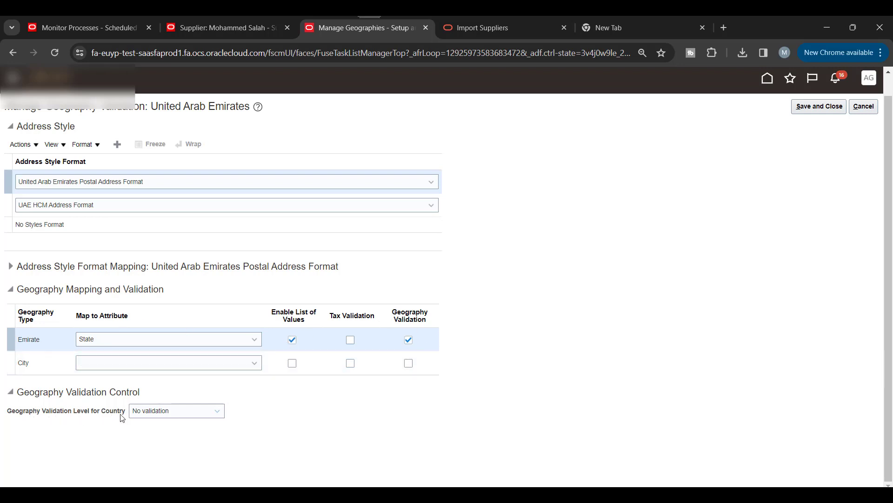
{"action": "left_click", "coordinate": [163, 418]}
{"action": "left_click", "coordinate": [335, 418]}
Step: Download SupplierAddressImportTemplate.xlsm from the Import Supplier Addresses help page and show it in Downloads
{"action": "left_click", "coordinate": [466, 35]}
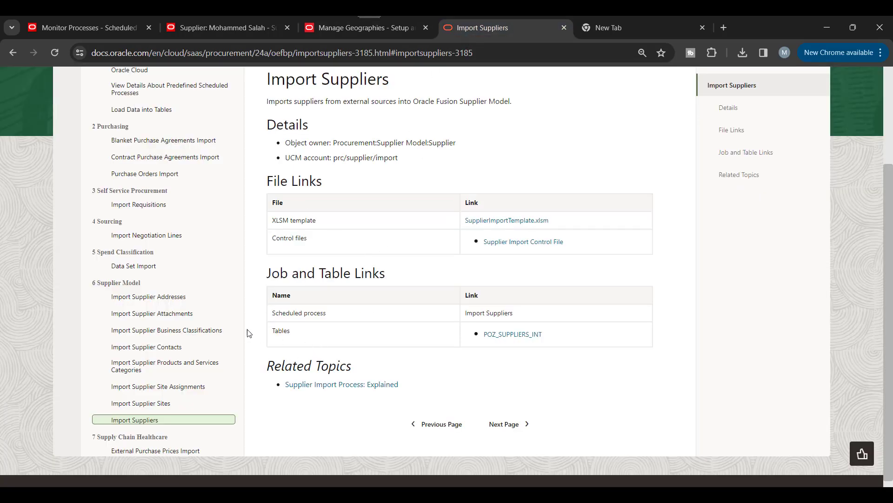
{"action": "left_click", "coordinate": [144, 298]}
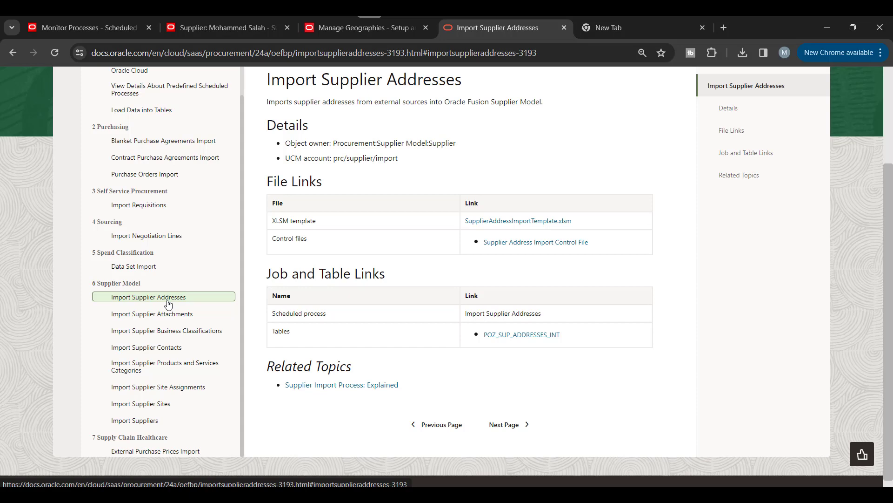
{"action": "left_click", "coordinate": [516, 222]}
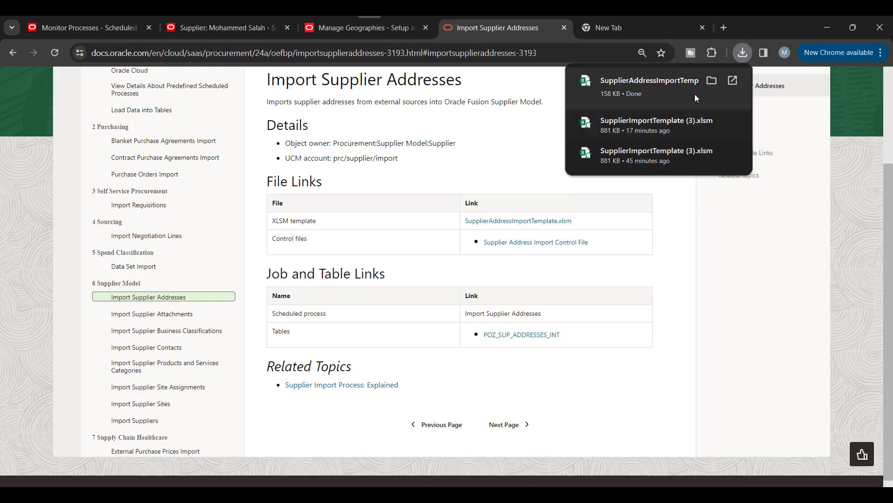
{"action": "left_click", "coordinate": [710, 81]}
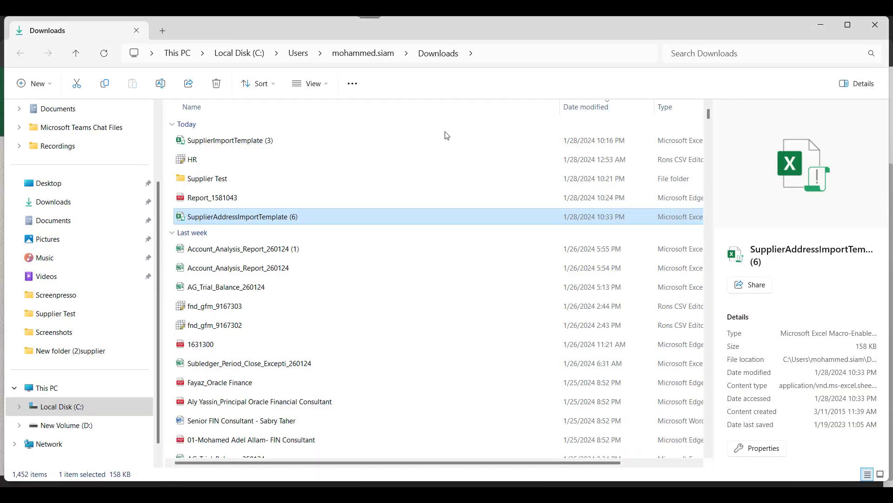
Step: Unblock SupplierAddressImportTemplate (6) in its file Properties and begin opening it in Excel
{"action": "right_click", "coordinate": [293, 217]}
{"action": "left_click", "coordinate": [357, 347]}
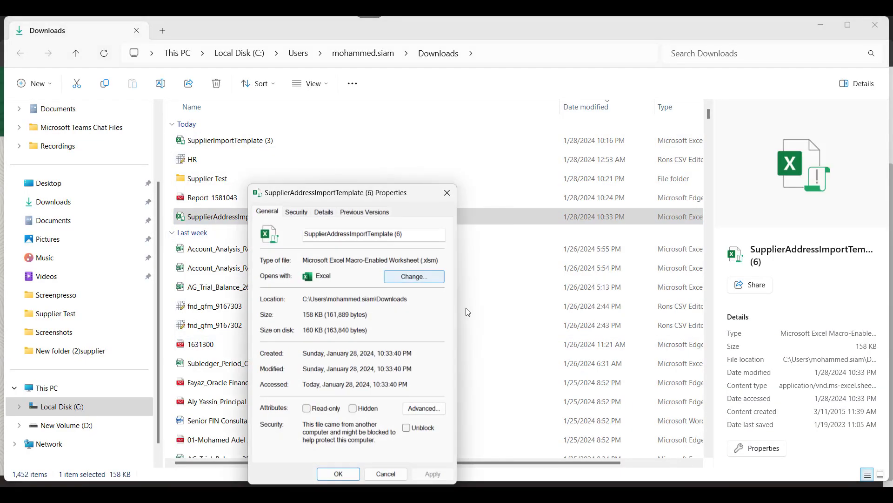
{"action": "left_click", "coordinate": [407, 428]}
{"action": "left_click", "coordinate": [339, 473]}
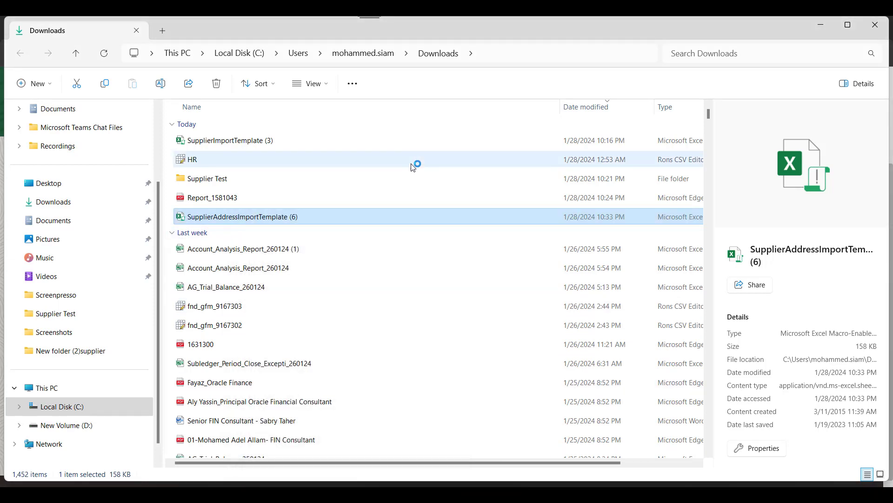
{"action": "key", "text": "alt+Tab"}
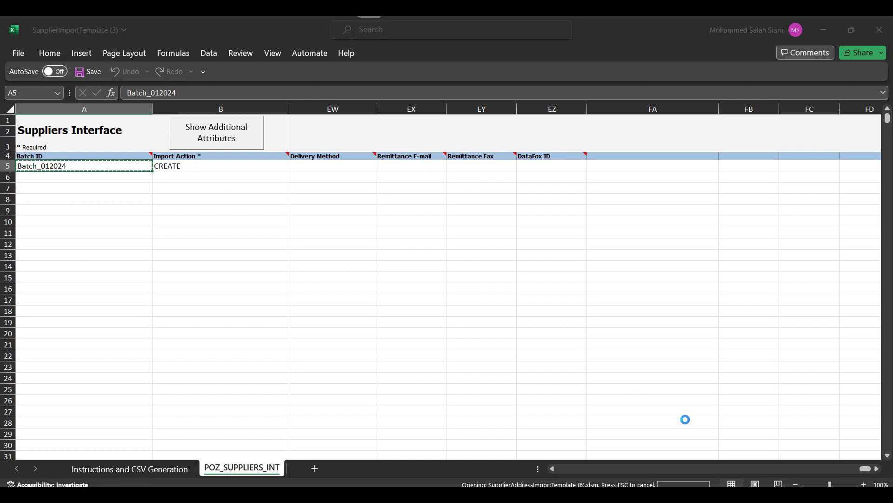
Step: Go to the POZ_SUPPLIER_ADDRESSES_INT sheet of the address import template
{"action": "scroll", "coordinate": [196, 319], "scroll_direction": "down", "scroll_amount": 1}
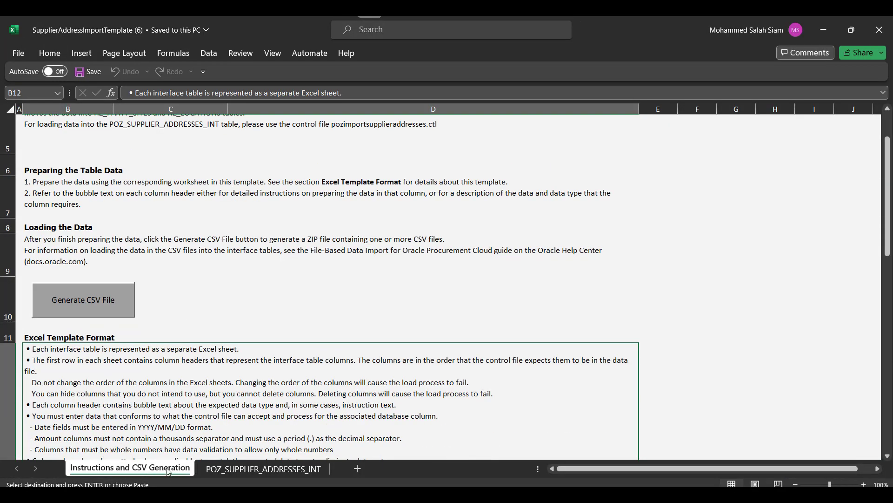
{"action": "left_click", "coordinate": [272, 468]}
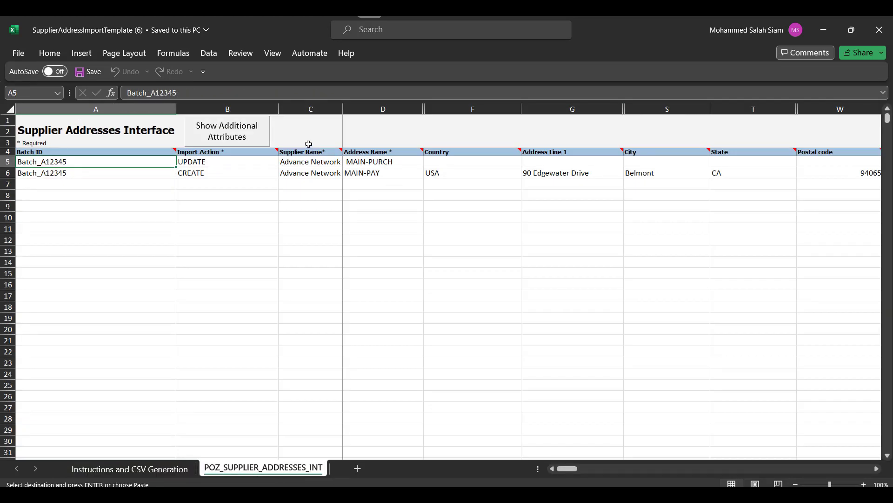
Step: Unhide every column of the address sheet, revealing Address Name New and Address Lines 2–3
{"action": "key", "text": "Escape"}
{"action": "left_click", "coordinate": [8, 110]}
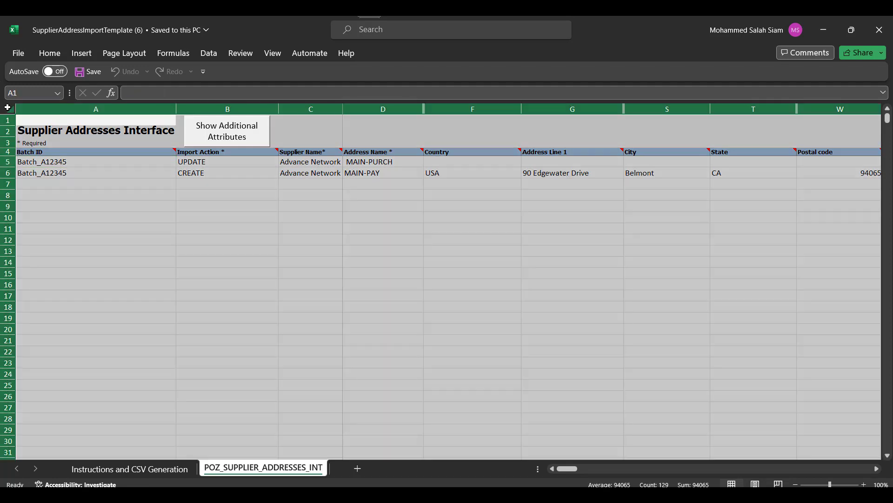
{"action": "right_click", "coordinate": [401, 109]}
{"action": "left_click", "coordinate": [446, 328]}
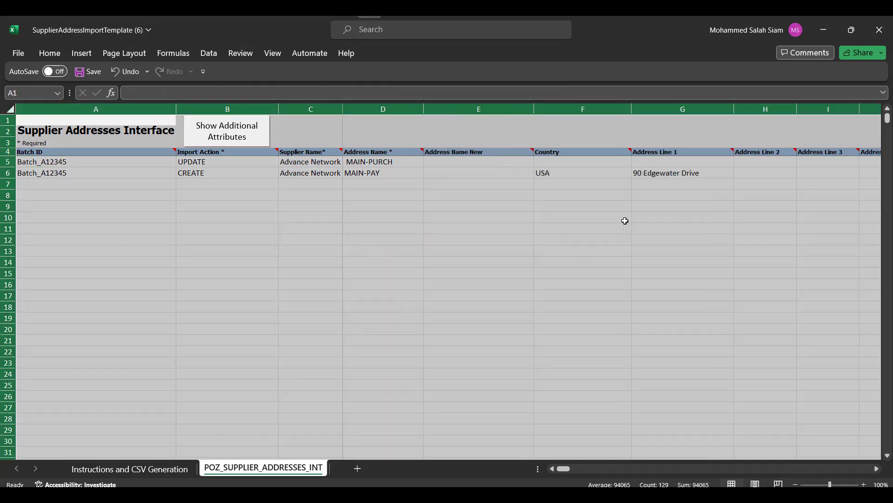
{"action": "left_click", "coordinate": [575, 201]}
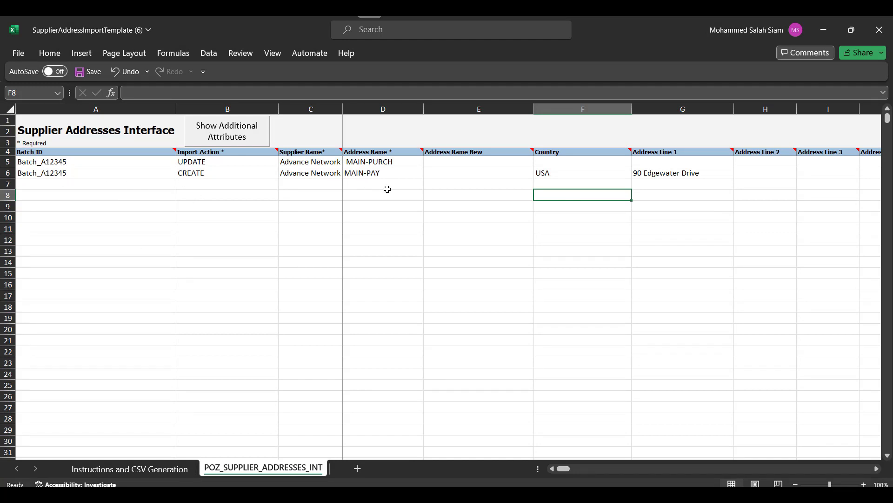
{"action": "left_click", "coordinate": [78, 183]}
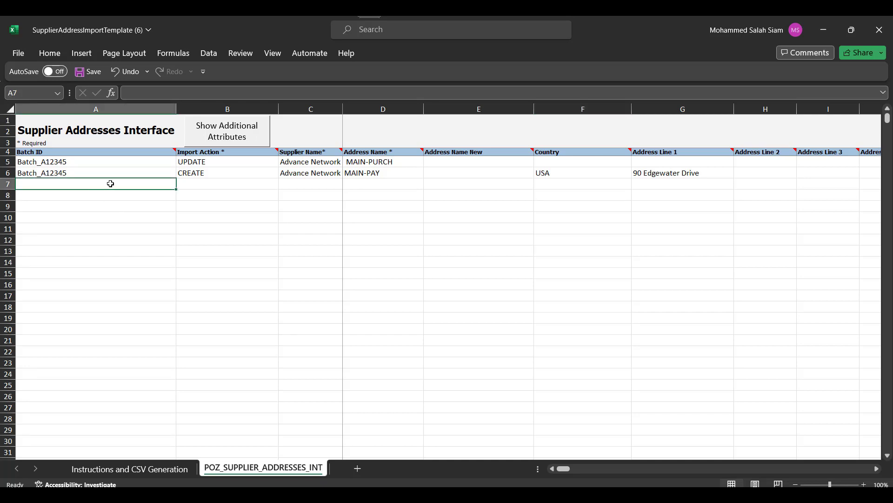
Step: Set row 7's import action to CREATE and paste the supplier name from the supplier workbook
{"action": "left_click", "coordinate": [194, 186]}
{"action": "left_click", "coordinate": [284, 184]}
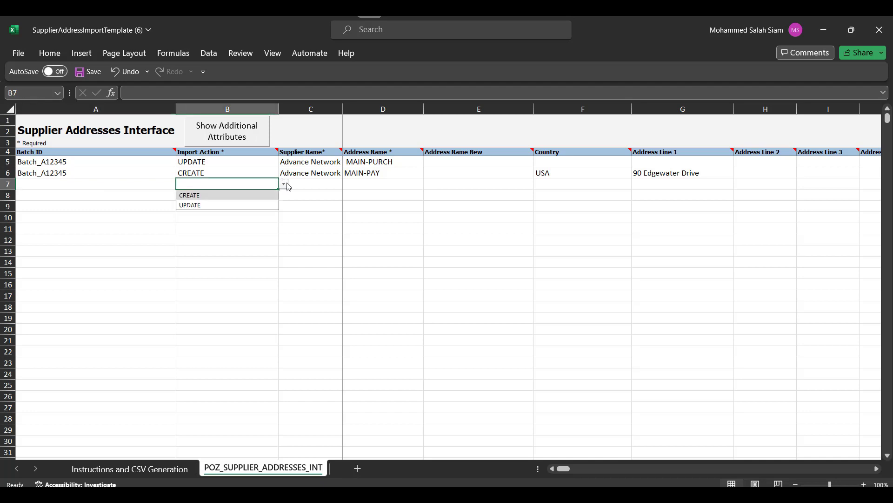
{"action": "left_click", "coordinate": [249, 199]}
{"action": "left_click", "coordinate": [249, 199]}
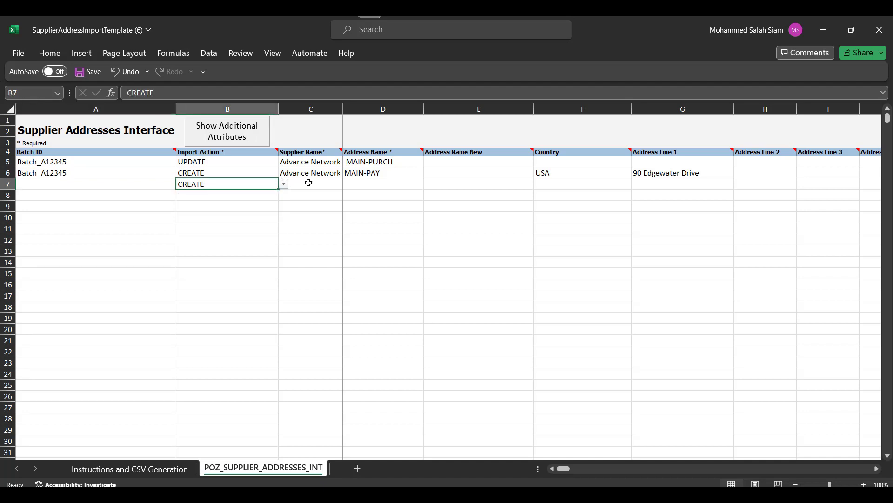
{"action": "left_click", "coordinate": [310, 183]}
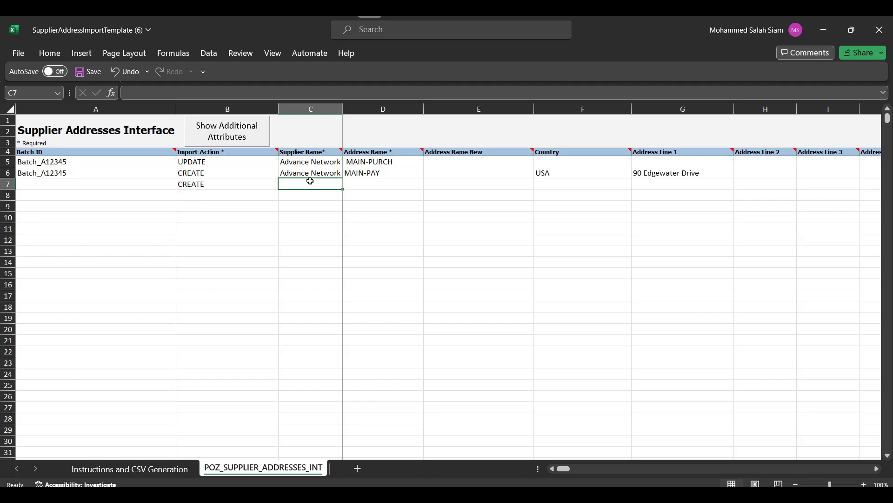
{"action": "key", "text": "alt+Tab"}
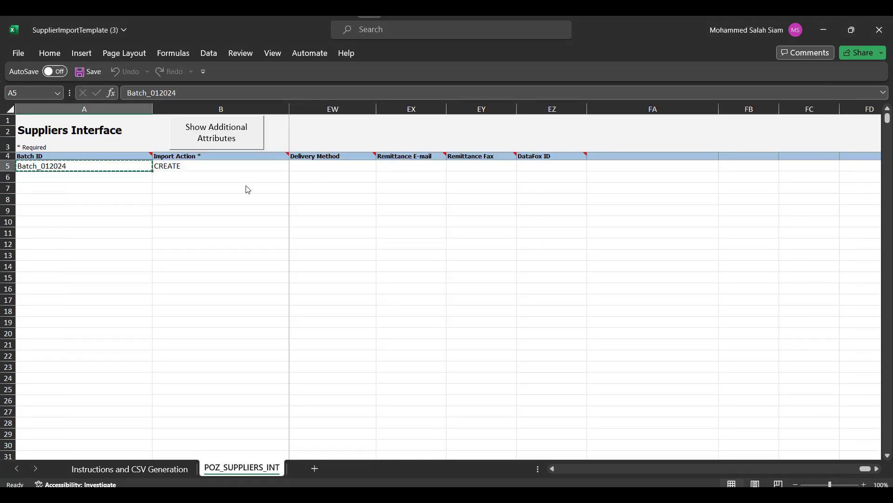
{"action": "left_click_drag", "start_coordinate": [864, 469], "coordinate": [496, 469]}
{"action": "left_click", "coordinate": [325, 166]}
{"action": "key", "text": "ctrl+c"}
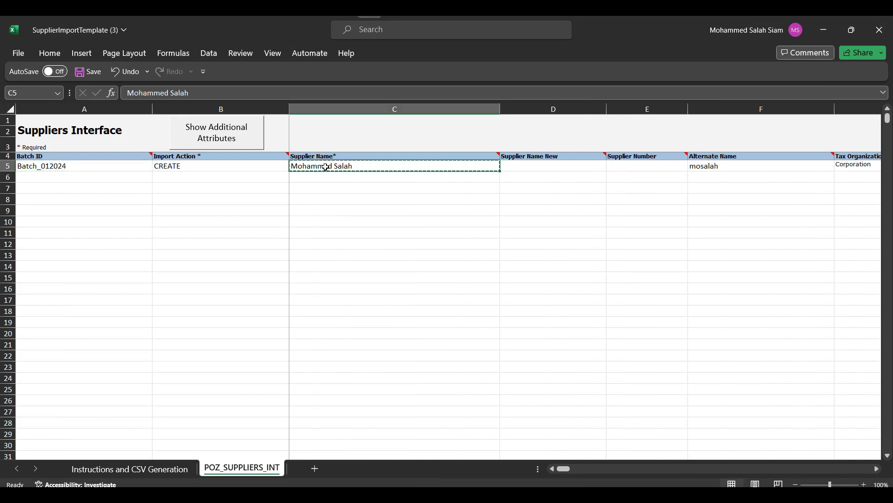
{"action": "key", "text": "alt+Tab"}
{"action": "key", "text": "ctrl+v"}
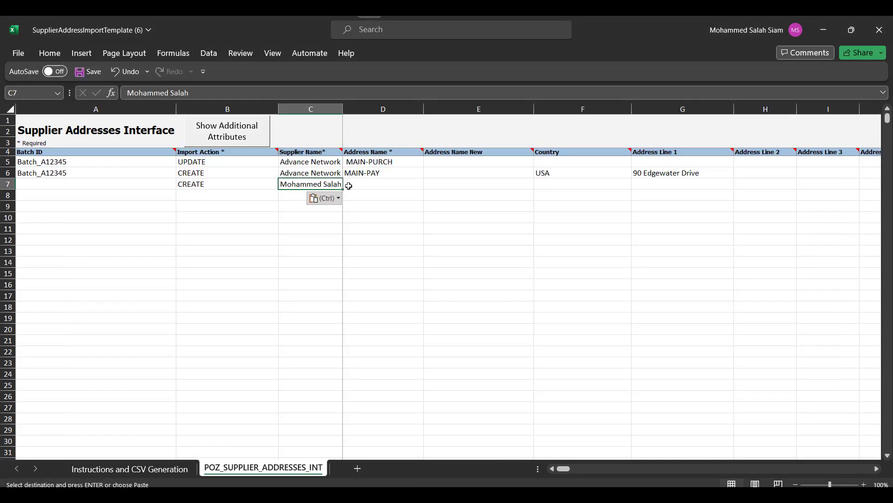
Step: Enter address name UAE, country UAE and address lines Dubai, Dubai2, Dubai3 in row 7
{"action": "left_click", "coordinate": [358, 184]}
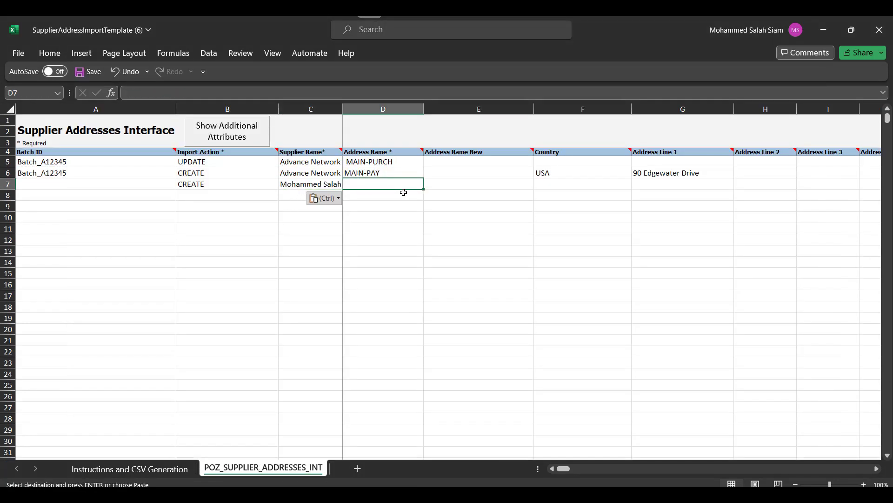
{"action": "type", "text": "UAE"}
{"action": "key", "text": "Tab"}
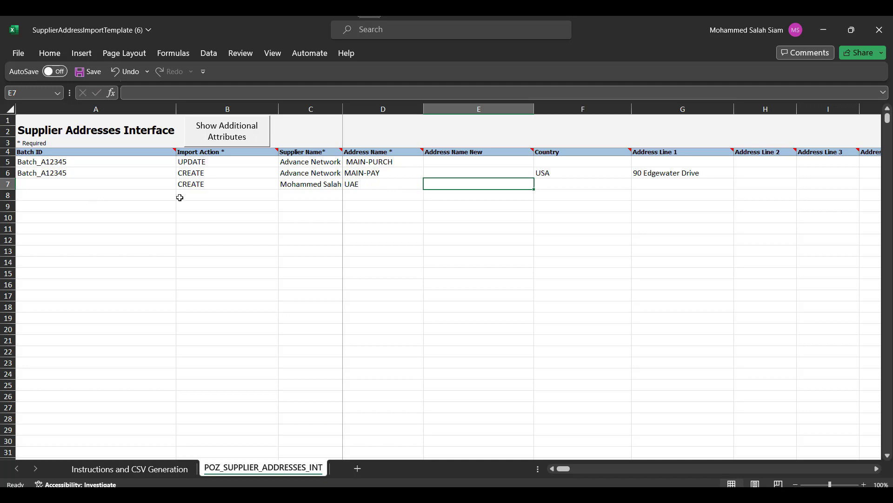
{"action": "left_click", "coordinate": [561, 185]}
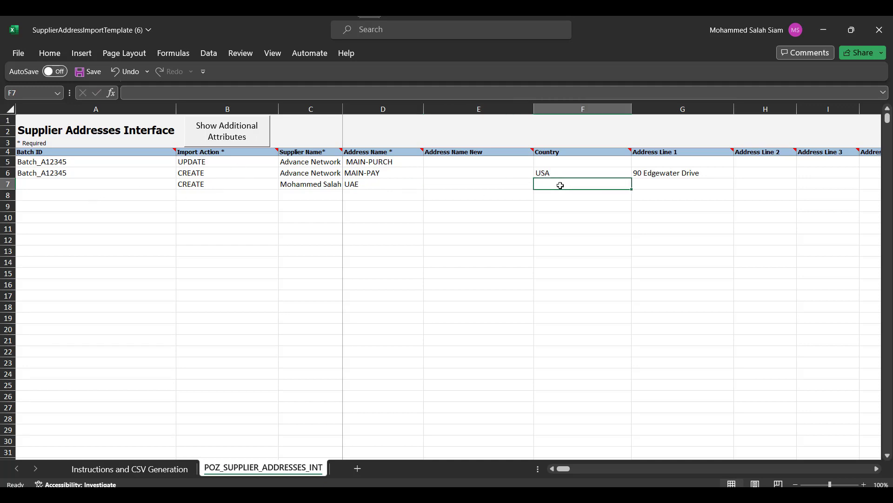
{"action": "type", "text": "UAE"}
{"action": "key", "text": "Tab"}
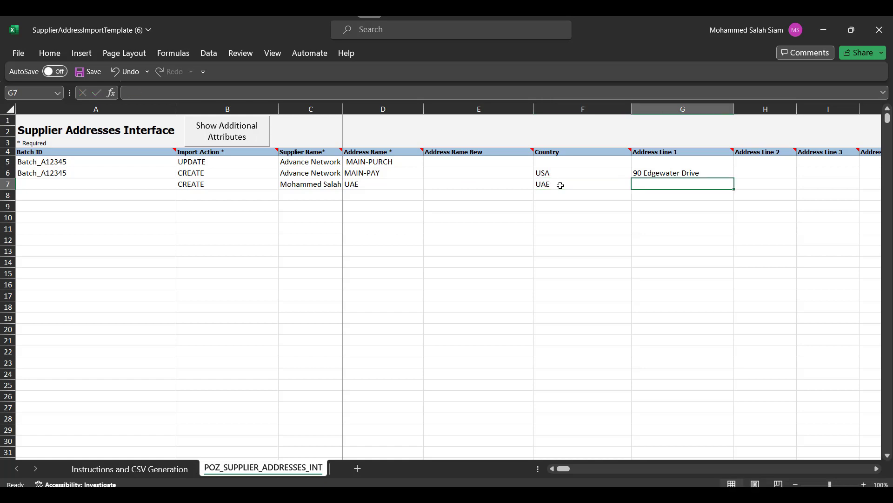
{"action": "type", "text": "Dubai"}
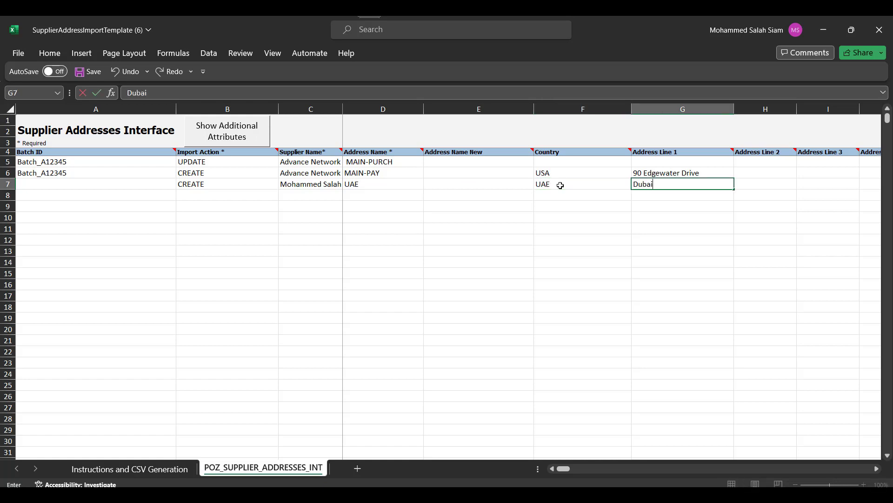
{"action": "key", "text": "Tab"}
{"action": "type", "text": "Dubai2"}
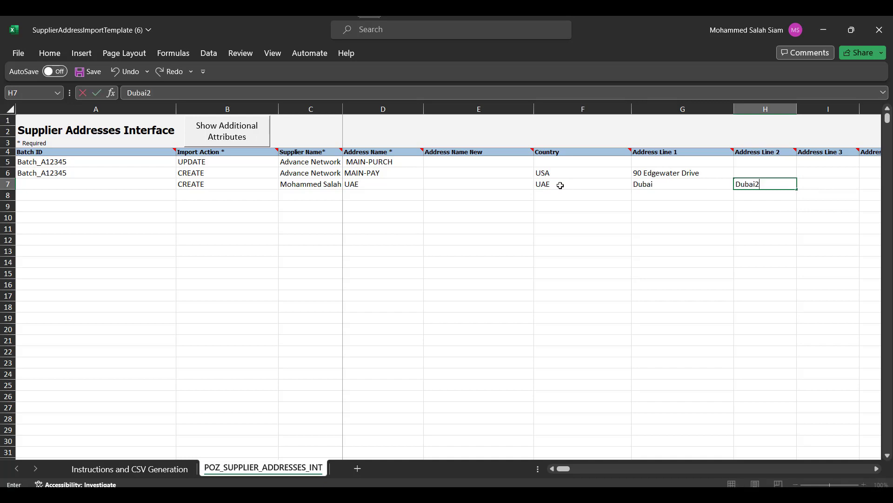
{"action": "key", "text": "Tab"}
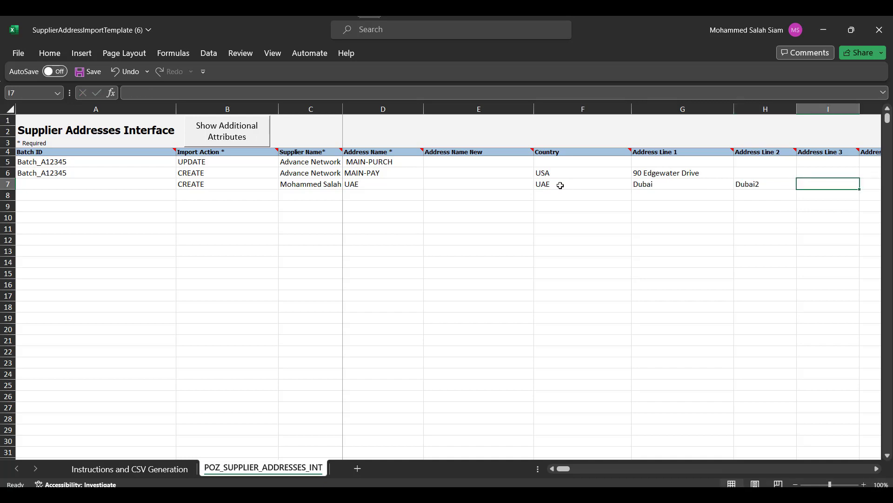
{"action": "type", "text": "Dubai"}
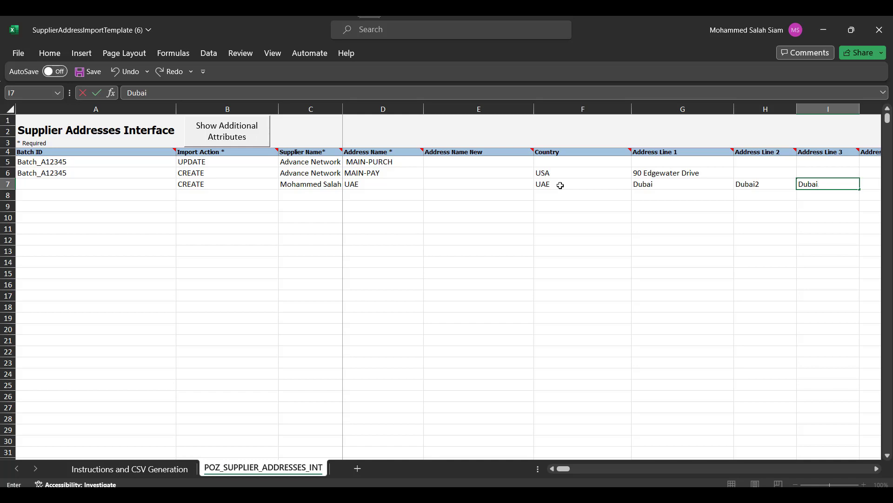
{"action": "type", "text": "3"}
{"action": "key", "text": "Tab"}
{"action": "key", "text": "Tab"}
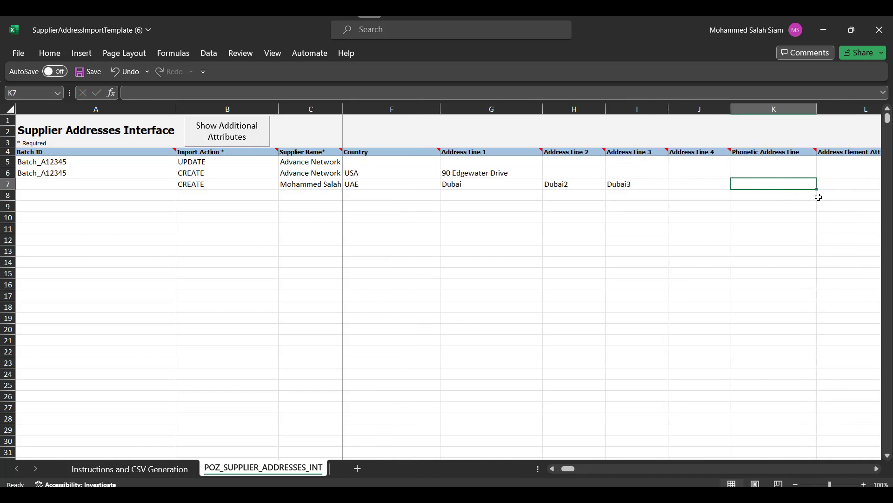
Step: Enter state Ajman and county AE for the row 7 address
{"action": "key", "text": "Tab"}
{"action": "key", "text": "Tab"}
{"action": "key", "text": "Tab"}
{"action": "key", "text": "Tab"}
{"action": "key", "text": "Tab"}
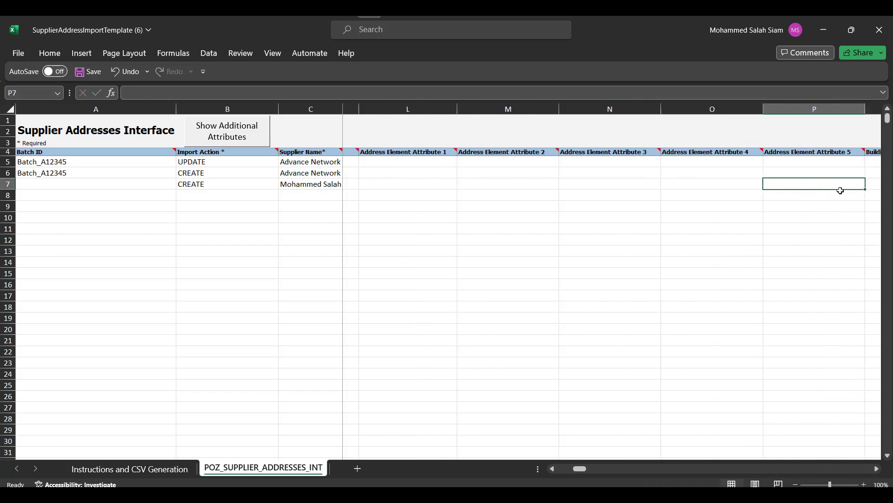
{"action": "key", "text": "Tab"}
{"action": "key", "text": "Tab"}
{"action": "key", "text": "Tab"}
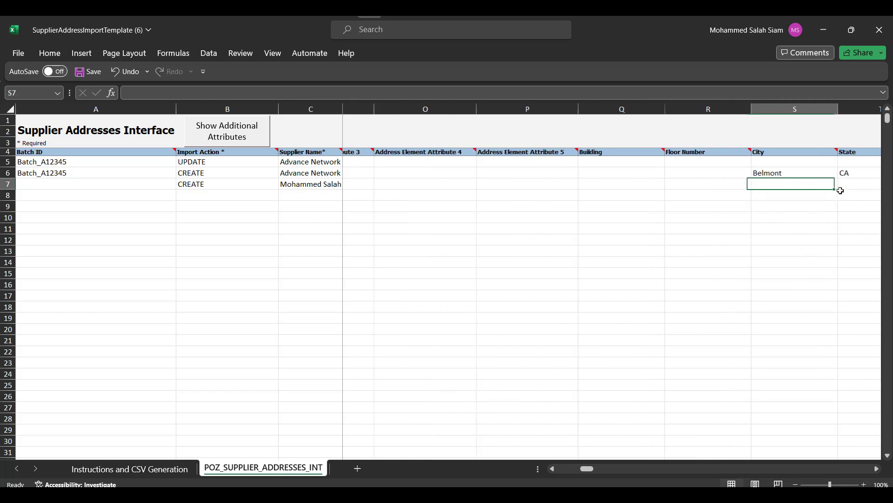
{"action": "key", "text": "Tab"}
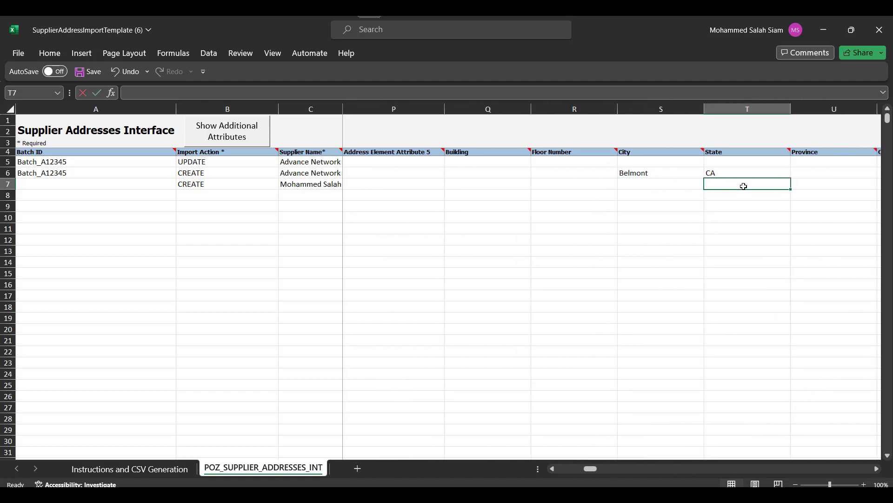
{"action": "type", "text": "Ajman"}
{"action": "key", "text": "Tab"}
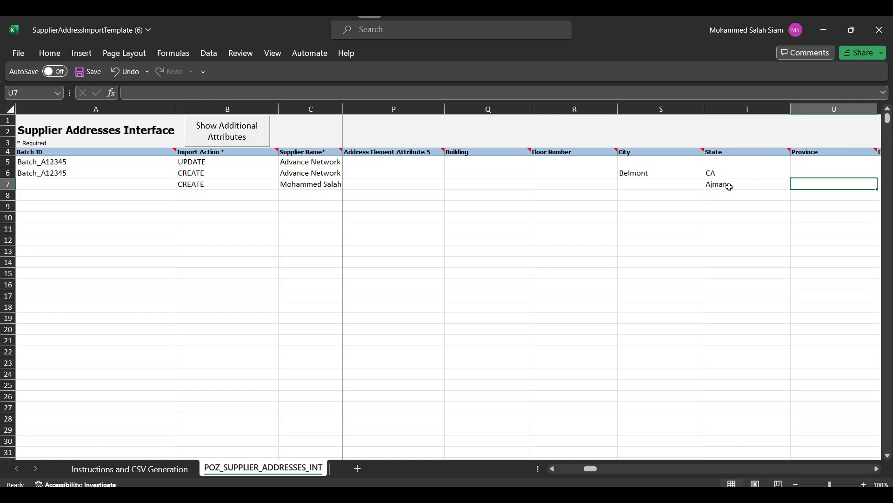
{"action": "key", "text": "Tab"}
{"action": "key", "text": "Tab"}
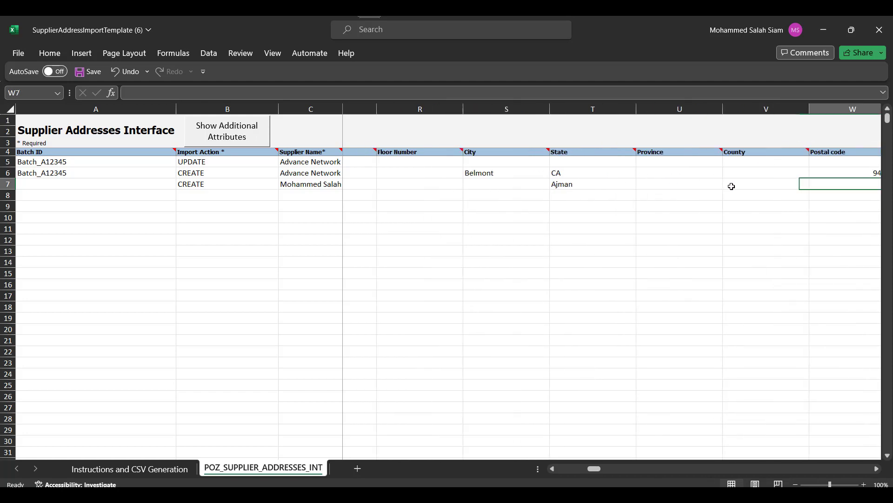
{"action": "left_click", "coordinate": [730, 185]}
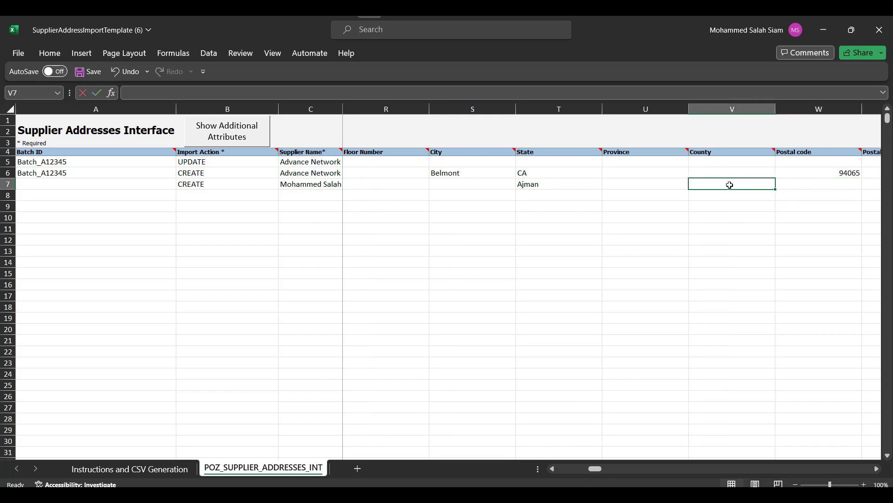
{"action": "type", "text": "AE"}
{"action": "key", "text": "Tab"}
{"action": "key", "text": "Tab"}
{"action": "key", "text": "Tab"}
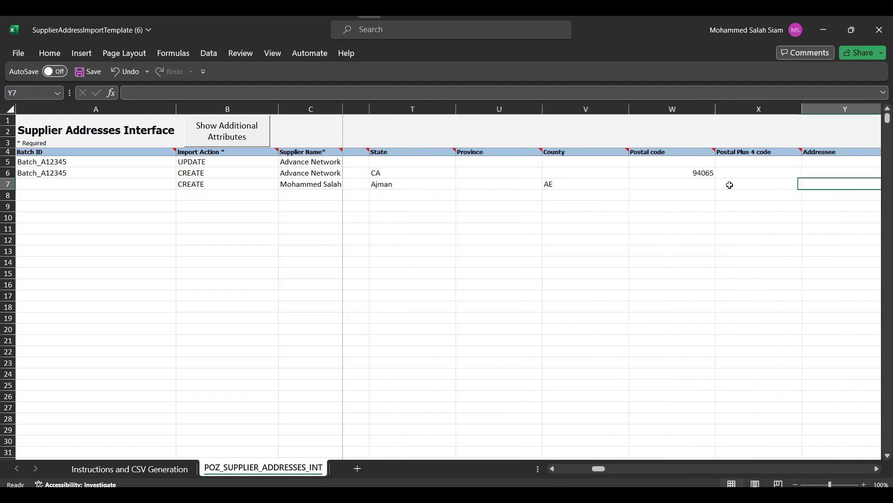
Step: Set row 7's RFQ Or Bidding to N, and Ordering and Pay to Y
{"action": "key", "text": "Tab"}
{"action": "key", "text": "Tab"}
{"action": "key", "text": "Tab"}
{"action": "key", "text": "Tab"}
{"action": "key", "text": "Tab"}
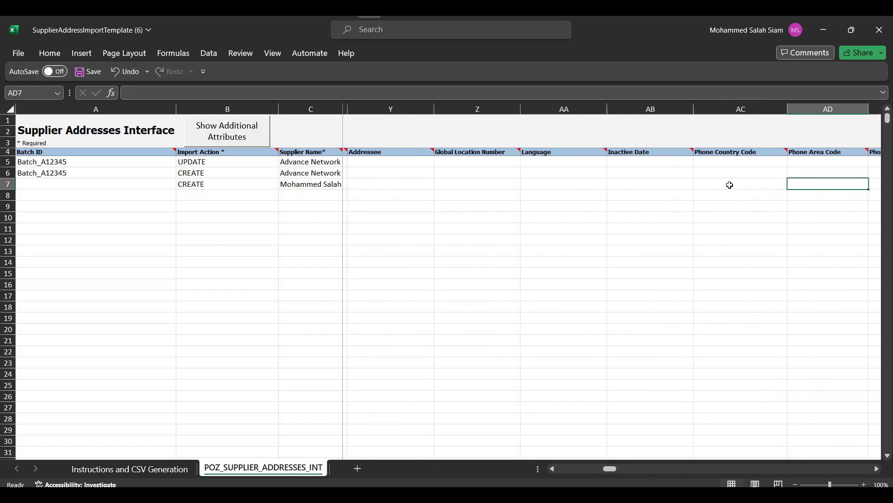
{"action": "key", "text": "Tab"}
{"action": "key", "text": "Tab"}
{"action": "key", "text": "Tab"}
{"action": "key", "text": "Tab"}
{"action": "key", "text": "Tab"}
{"action": "key", "text": "Tab"}
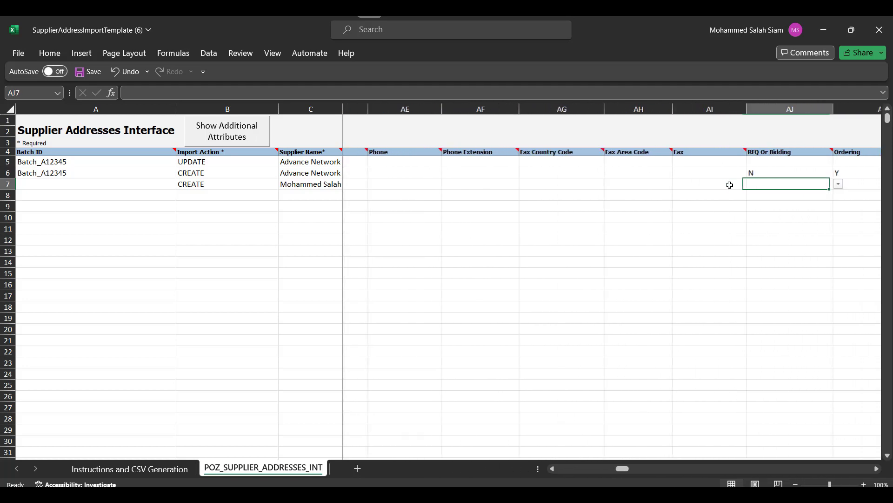
{"action": "key", "text": "Tab"}
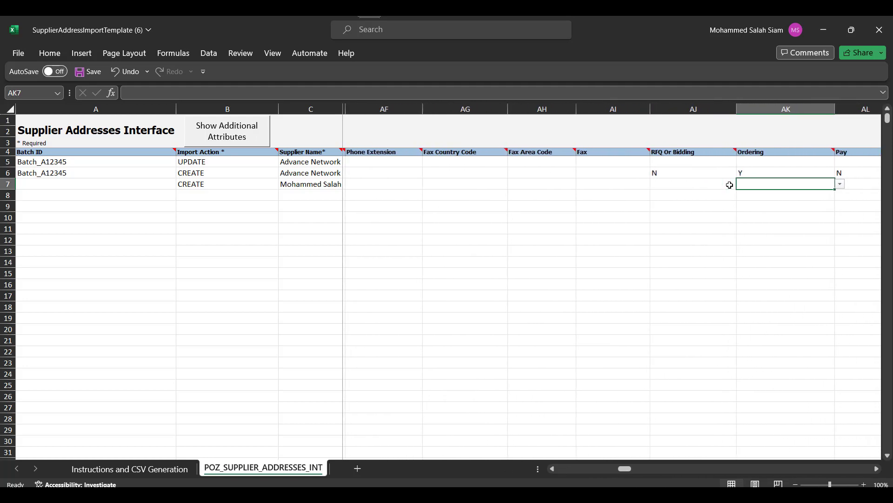
{"action": "left_click", "coordinate": [697, 187]}
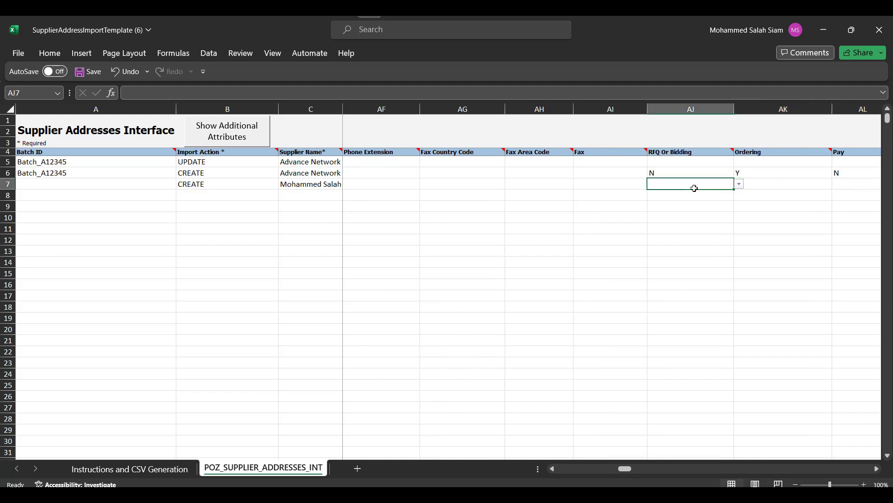
{"action": "type", "text": "N"}
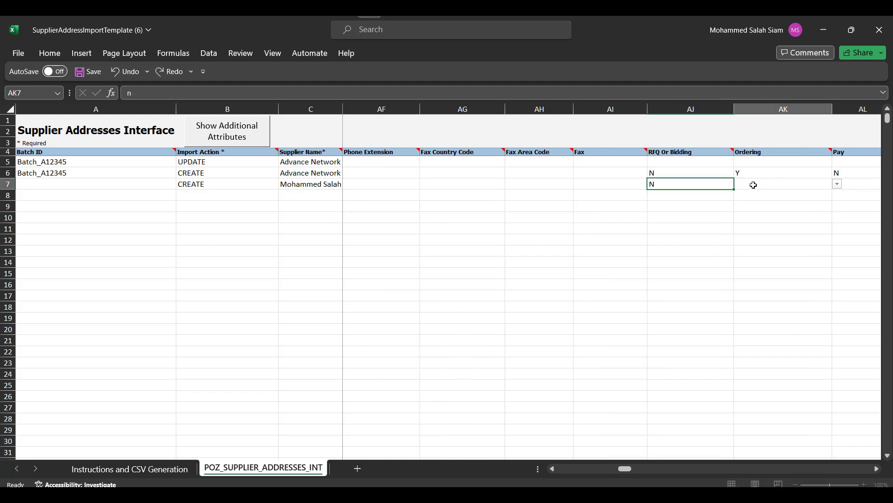
{"action": "key", "text": "Tab"}
{"action": "type", "text": "y"}
{"action": "key", "text": "Tab"}
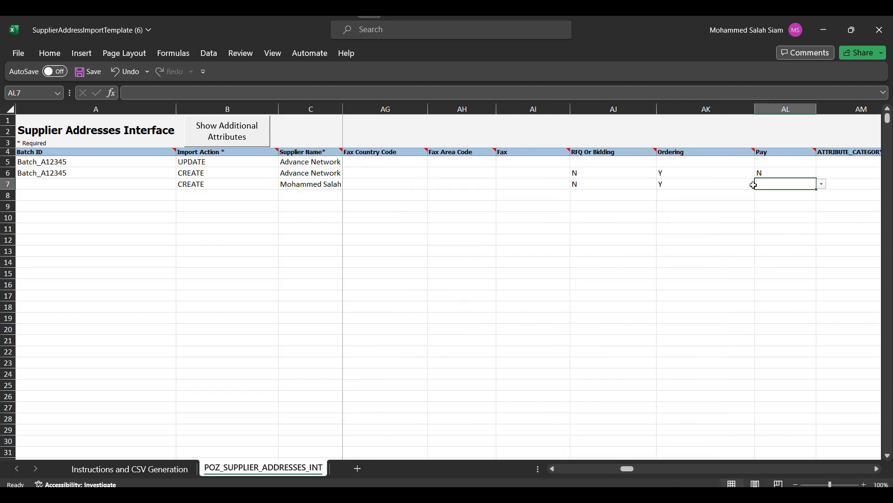
{"action": "type", "text": "y"}
{"action": "key", "text": "Tab"}
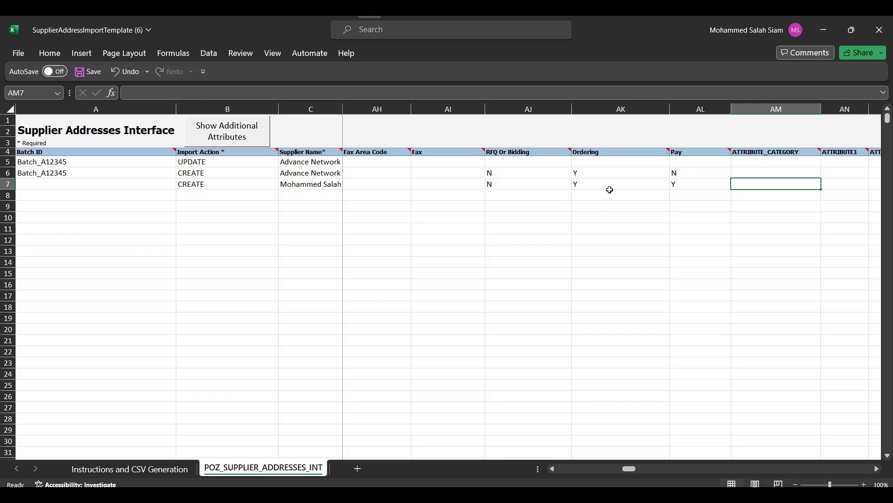
{"action": "left_click_drag", "start_coordinate": [633, 468], "coordinate": [530, 455]}
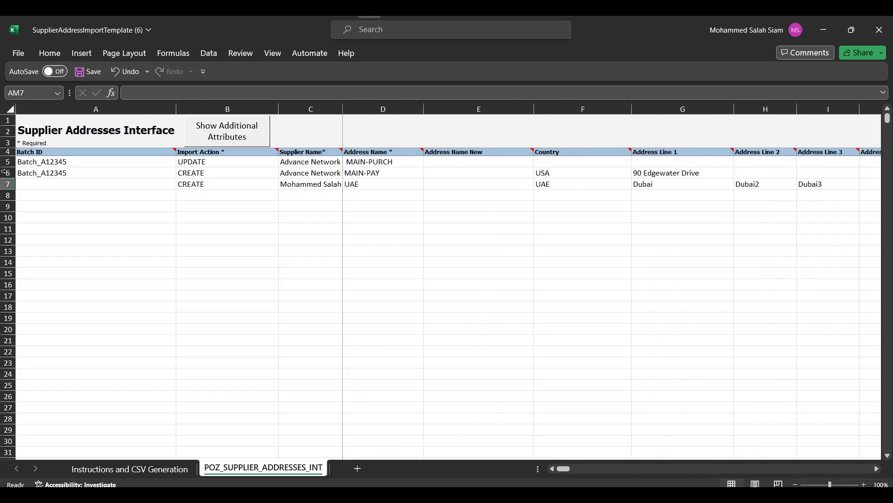
Step: Delete sample address rows 5 and 6, leaving the UAE address row
{"action": "left_click_drag", "start_coordinate": [8, 173], "coordinate": [8, 162]}
{"action": "right_click", "coordinate": [21, 162]}
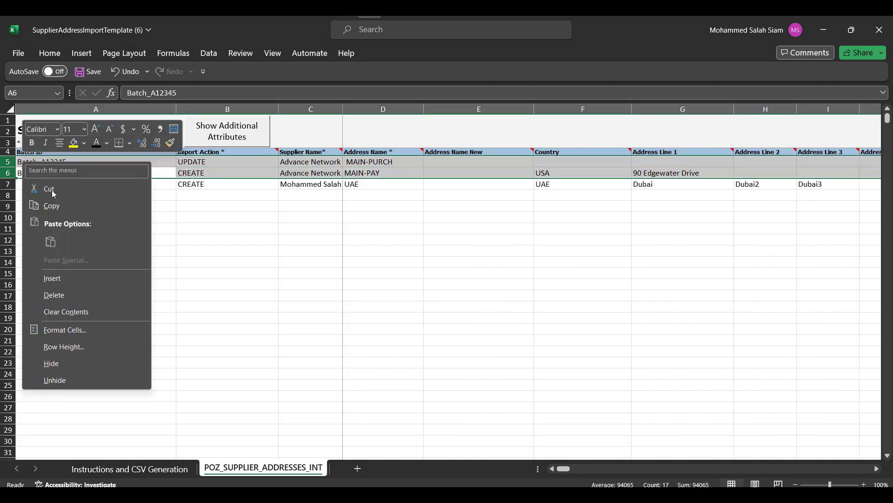
{"action": "left_click", "coordinate": [55, 295]}
{"action": "left_click", "coordinate": [305, 206]}
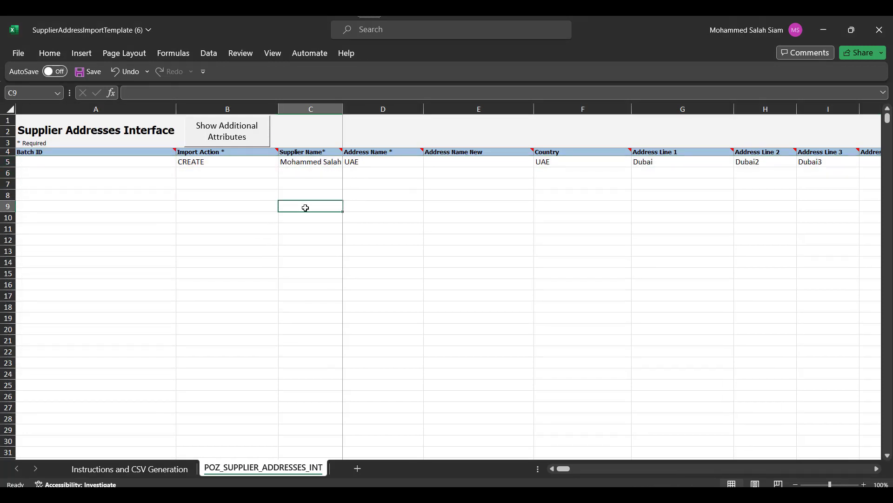
{"action": "left_click", "coordinate": [346, 109]}
{"action": "left_click", "coordinate": [375, 161]}
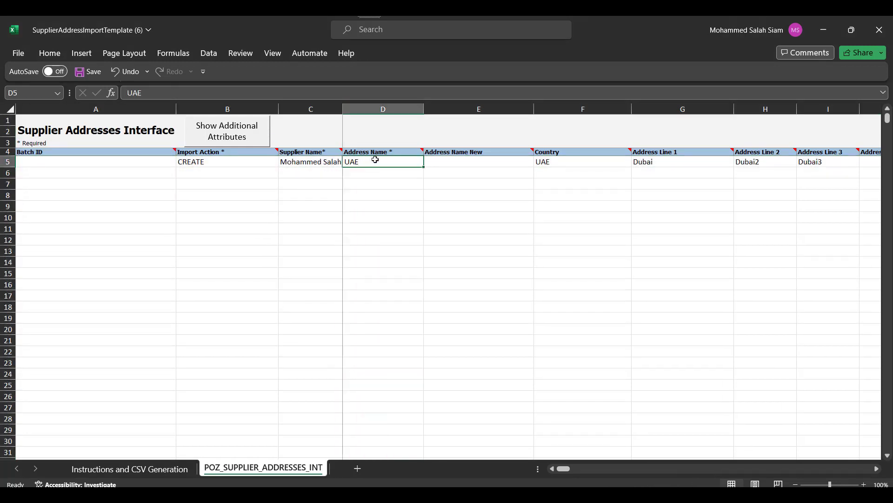
Step: Generate the PozSupplierAddressesInt ZIP and CSV files from the CSV Generation sheet
{"action": "left_click", "coordinate": [161, 467]}
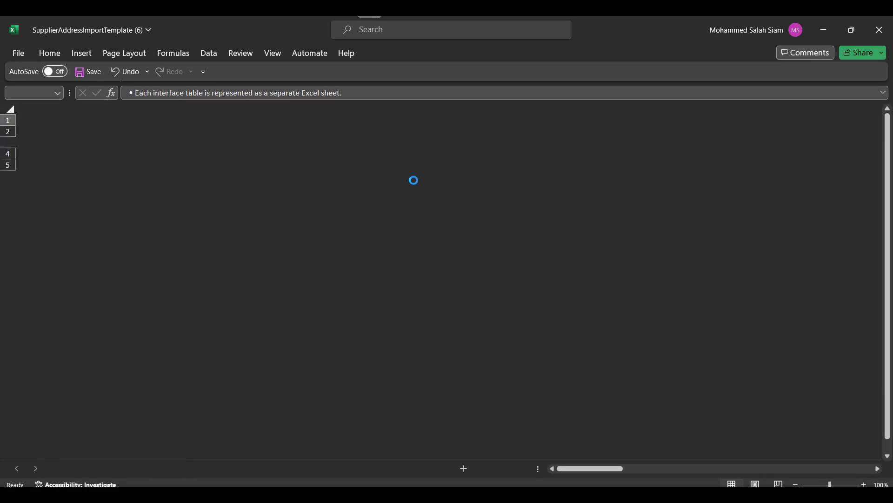
{"action": "key", "text": "Return"}
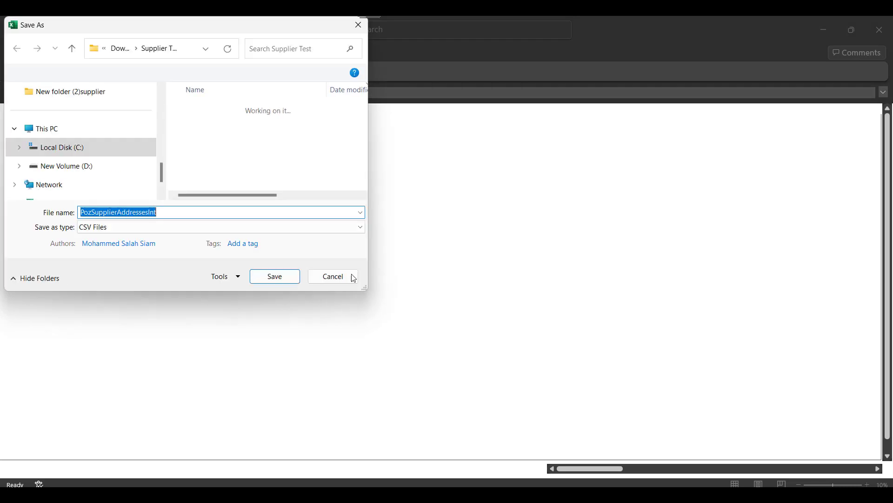
{"action": "left_click", "coordinate": [278, 279]}
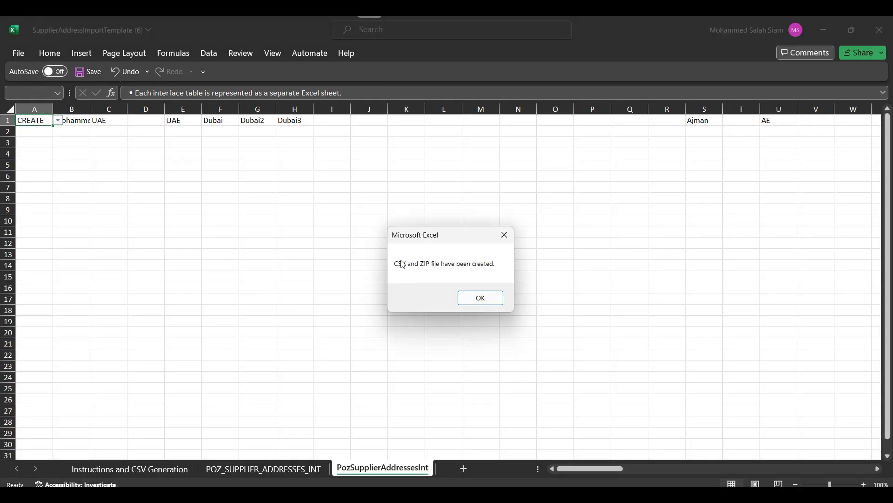
{"action": "left_click", "coordinate": [480, 302]}
{"action": "key", "text": "alt+Tab"}
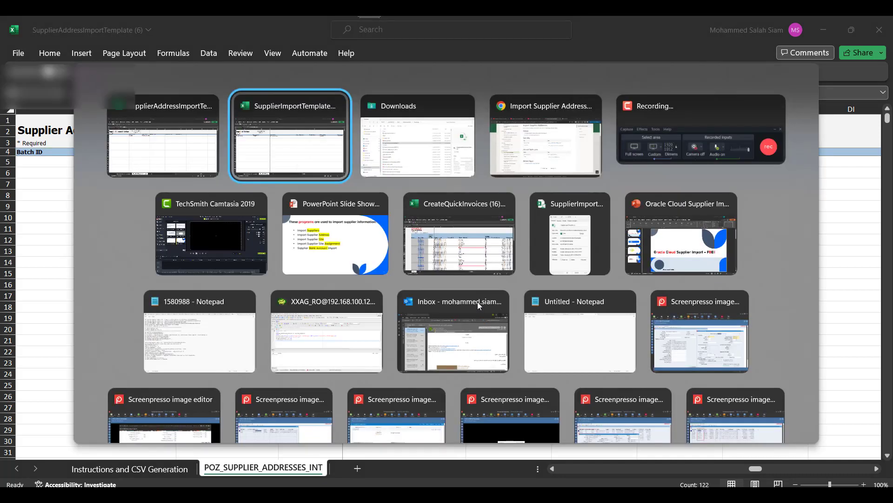
Step: Schedule a new Load Interface File for Import process from Monitor Processes
{"action": "key", "text": "alt+Tab"}
{"action": "key", "text": "alt+Tab"}
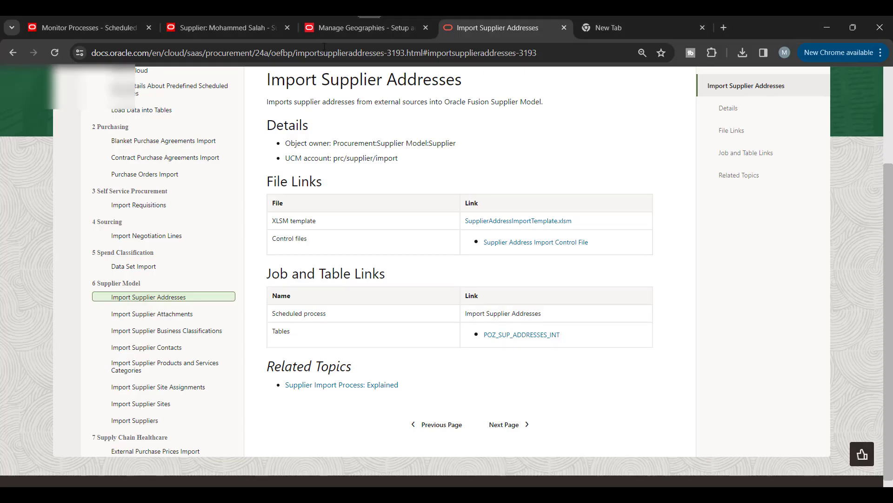
{"action": "left_click", "coordinate": [70, 27]}
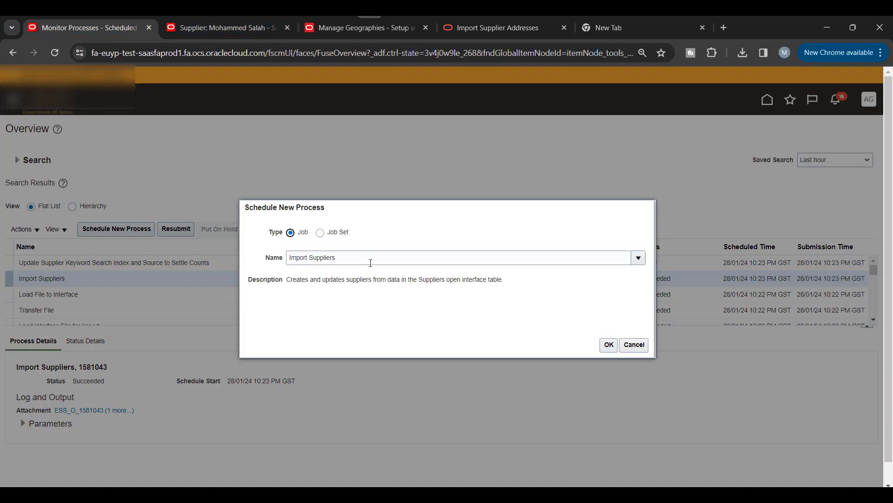
{"action": "triple_click", "coordinate": [369, 259]}
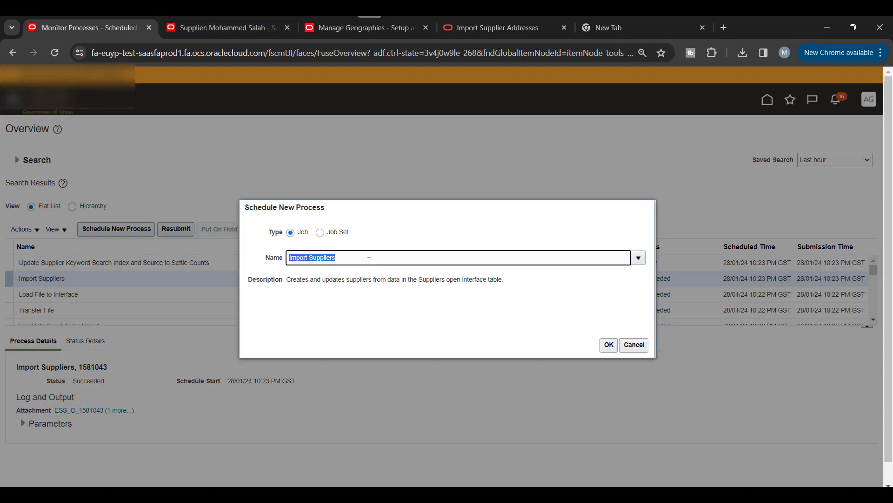
{"action": "type", "text": "Load I"}
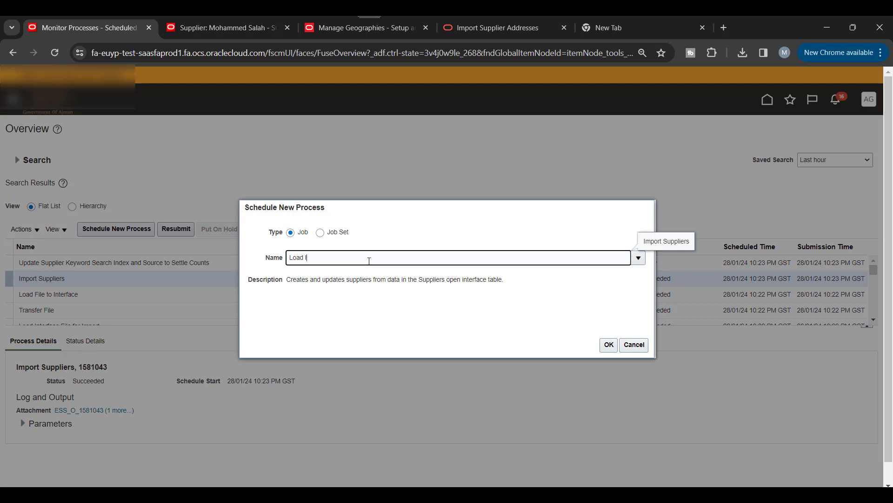
{"action": "key", "text": "Tab"}
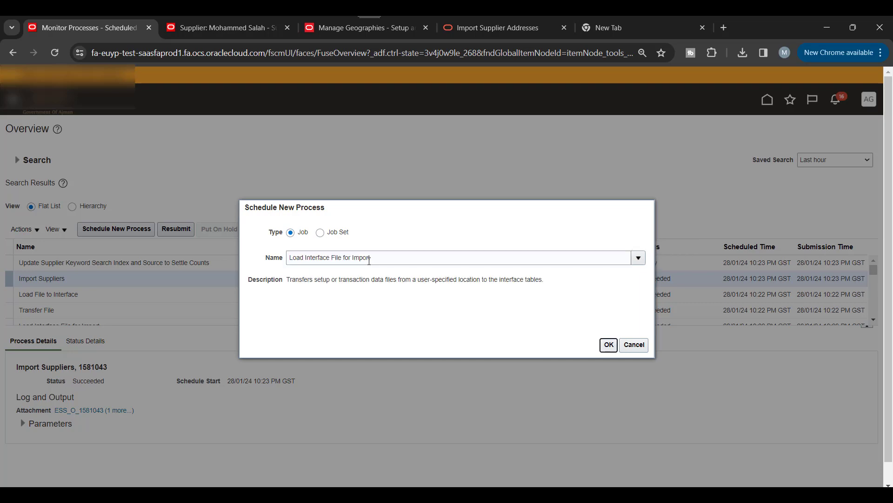
{"action": "left_click", "coordinate": [607, 344]}
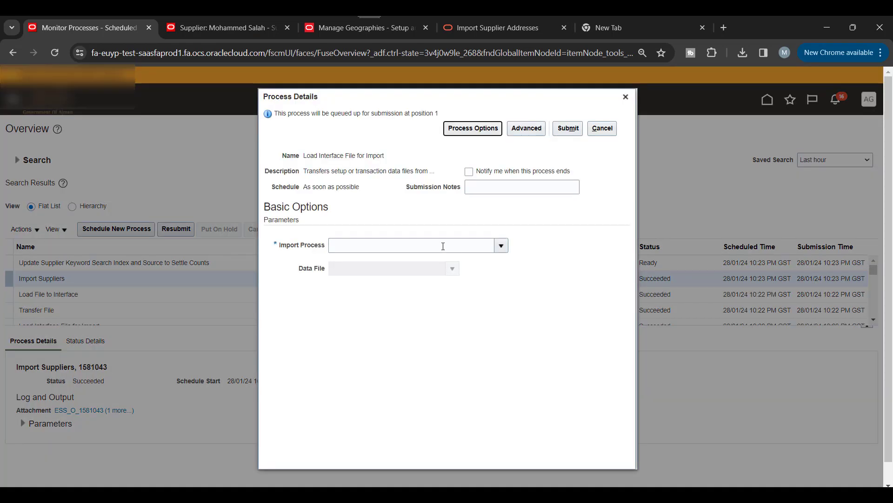
Step: Set the import process parameter to Import Supplier Addresses and choose to upload a data file
{"action": "left_click", "coordinate": [443, 246]}
{"action": "type", "text": "Import"}
{"action": "key", "text": "Tab"}
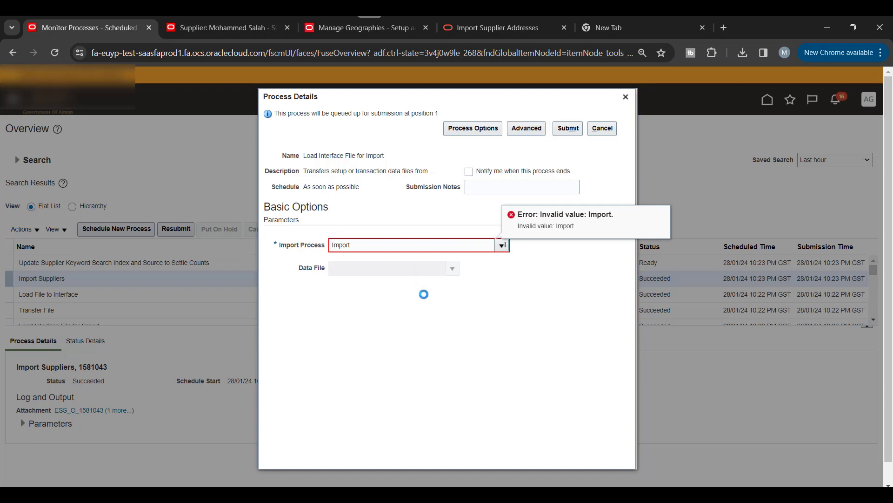
{"action": "scroll", "coordinate": [424, 297], "scroll_direction": "down", "scroll_amount": 5}
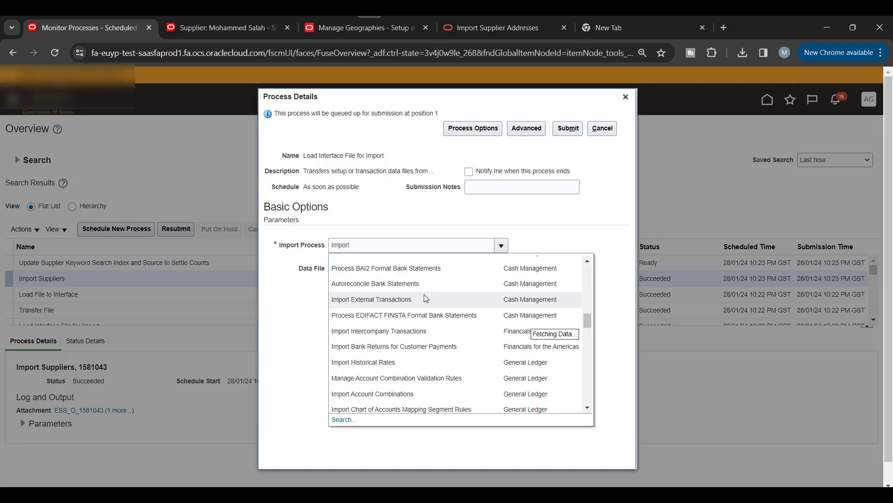
{"action": "scroll", "coordinate": [425, 298], "scroll_direction": "down", "scroll_amount": 10}
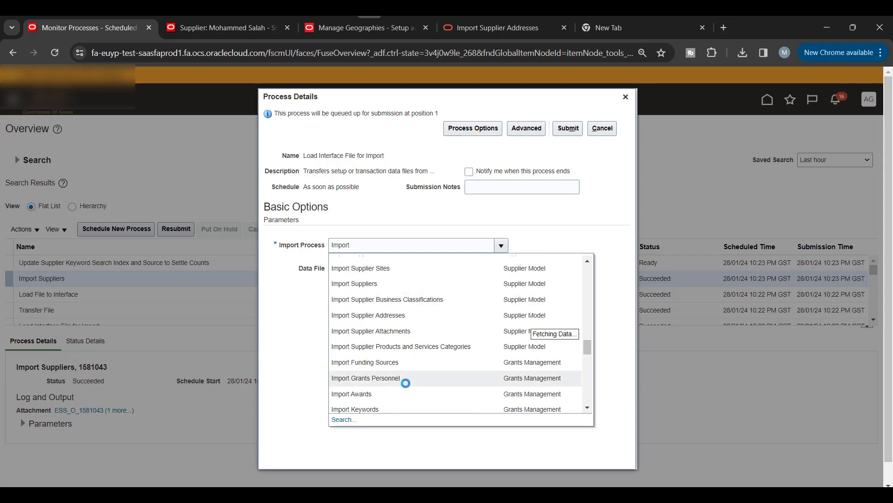
{"action": "scroll", "coordinate": [414, 342], "scroll_direction": "up", "scroll_amount": 3}
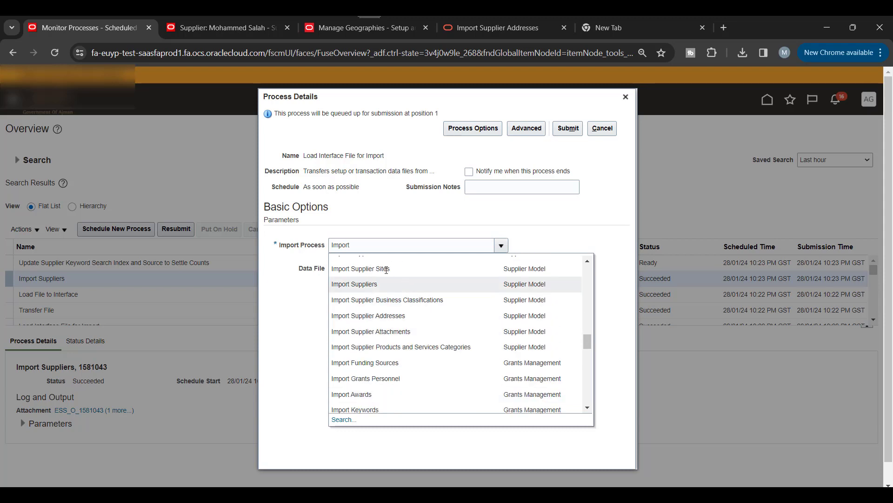
{"action": "scroll", "coordinate": [429, 325], "scroll_direction": "up", "scroll_amount": 2}
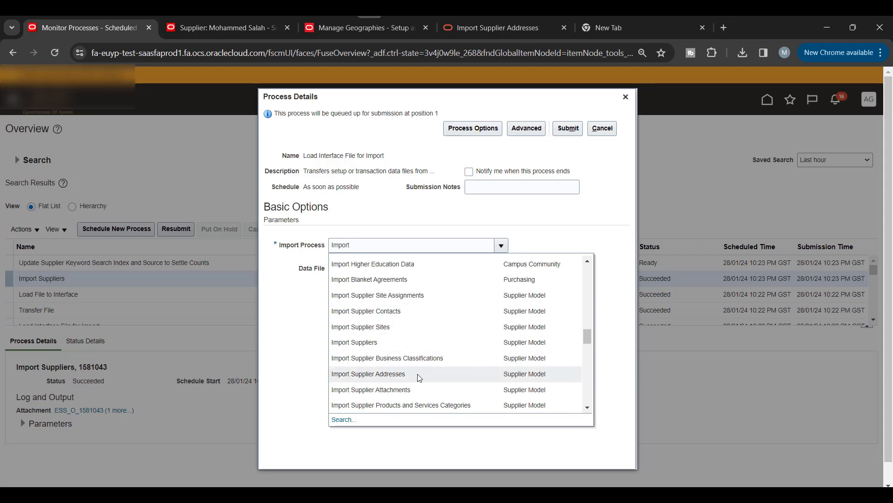
{"action": "left_click", "coordinate": [388, 373]}
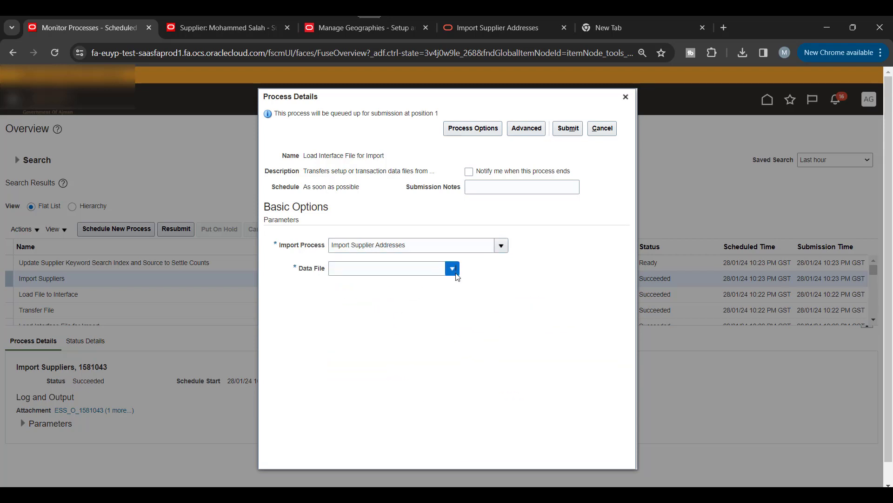
{"action": "left_click", "coordinate": [456, 274]}
{"action": "left_click", "coordinate": [354, 298]}
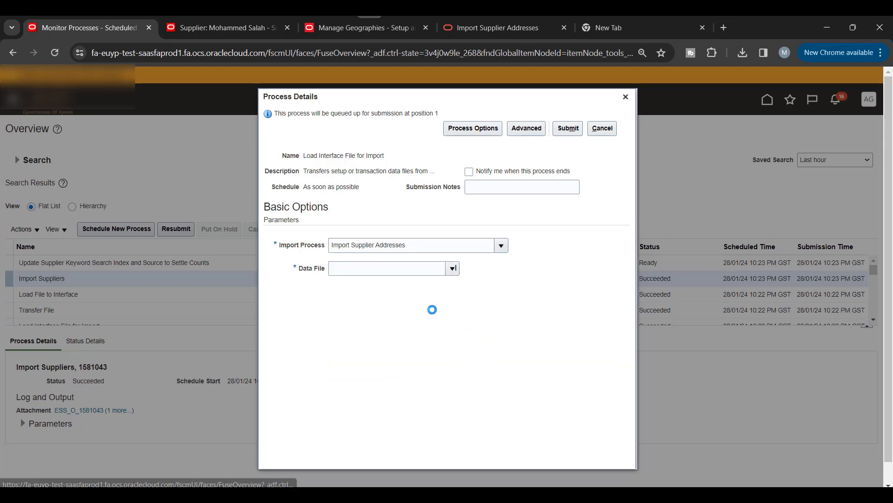
Step: Upload PozSupplierAddressesInt.zip as the data file and submit the load as process 1581063
{"action": "left_click", "coordinate": [421, 281]}
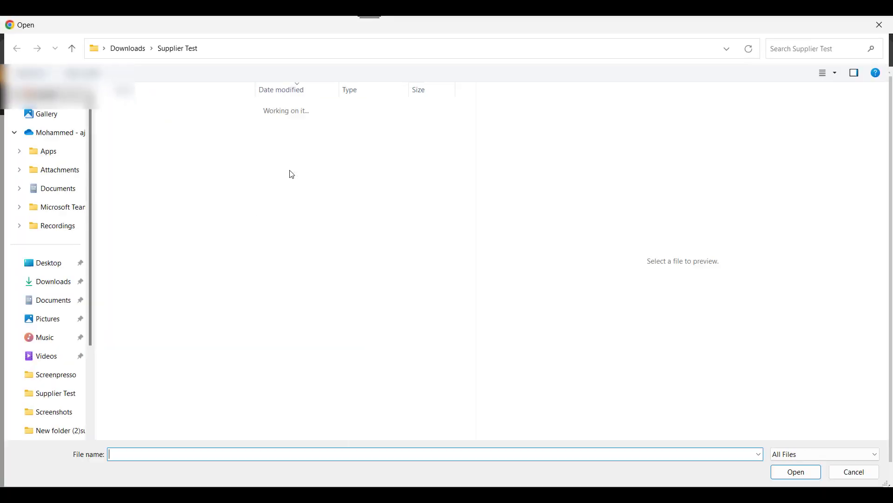
{"action": "left_click", "coordinate": [162, 128]}
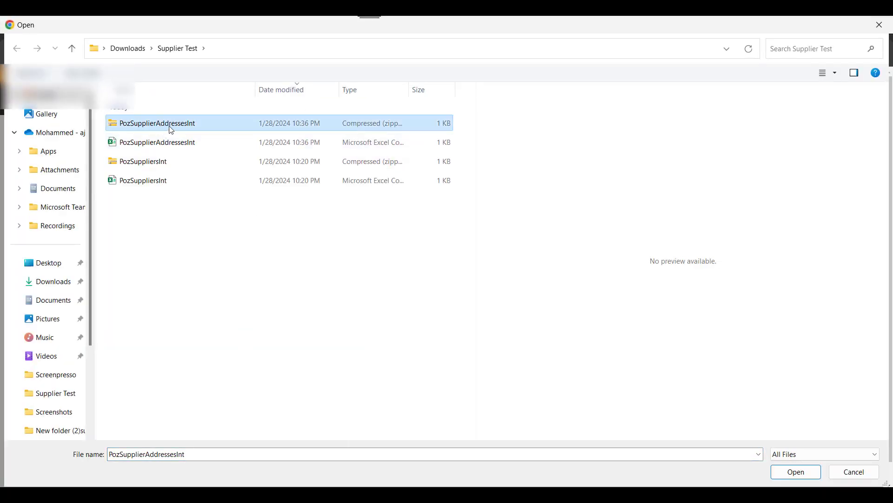
{"action": "left_click", "coordinate": [784, 478]}
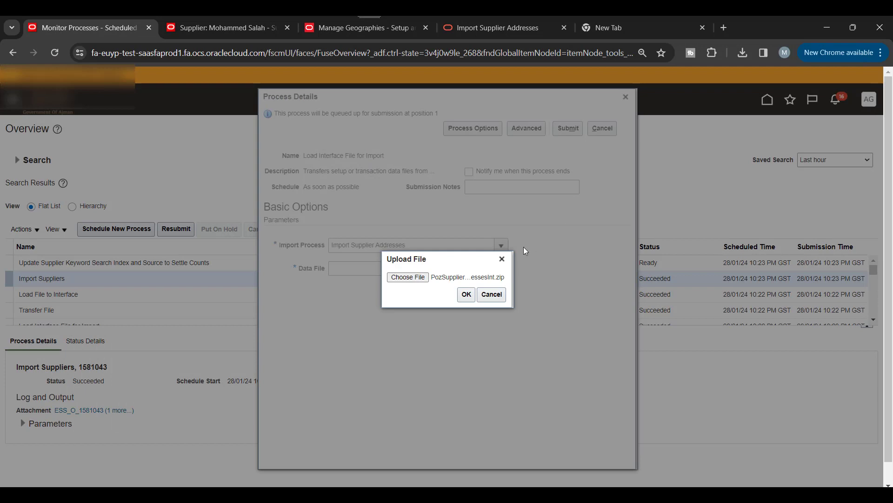
{"action": "left_click", "coordinate": [466, 294]}
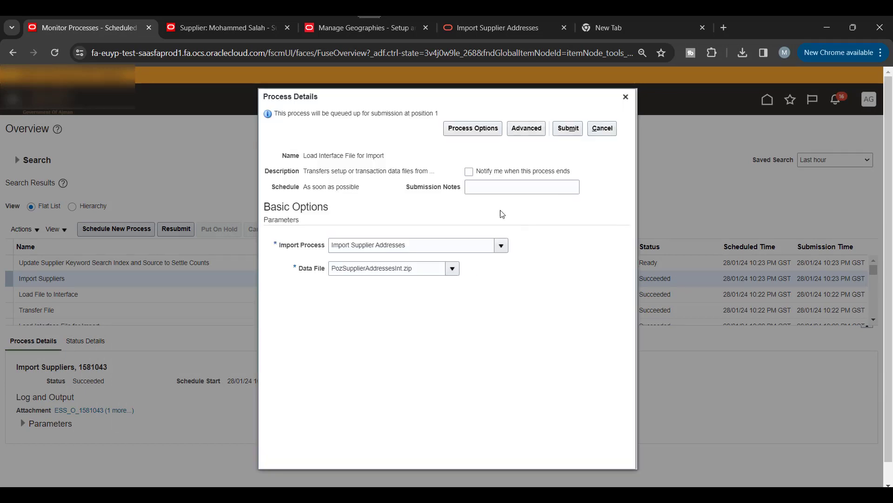
{"action": "left_click", "coordinate": [568, 128]}
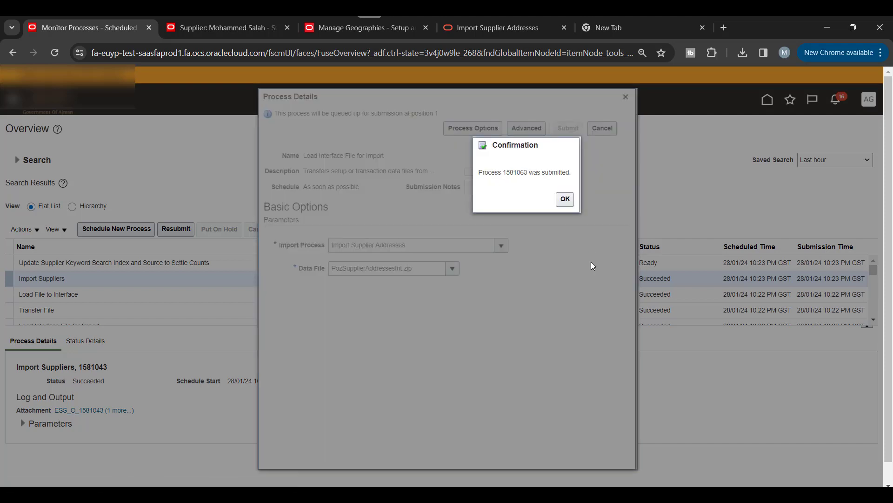
{"action": "left_click", "coordinate": [564, 203]}
Step: Refresh until Load File to Interface, Transfer File and Load Interface File for Import show Succeeded, then schedule a new process
{"action": "scroll", "coordinate": [190, 259], "scroll_direction": "down", "scroll_amount": 2}
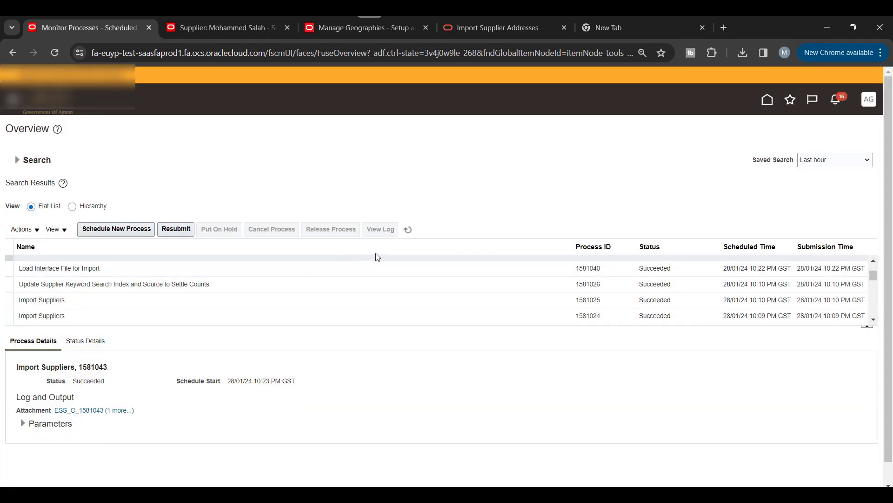
{"action": "left_click", "coordinate": [409, 231]}
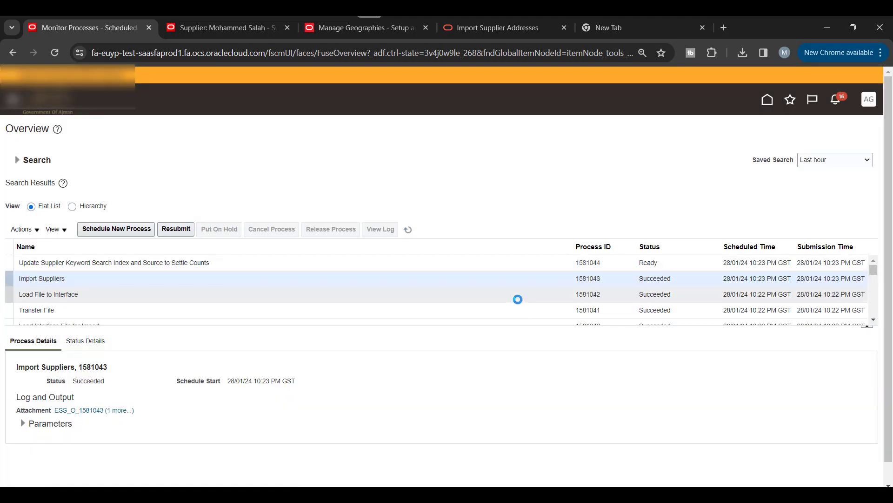
{"action": "left_click", "coordinate": [410, 231]}
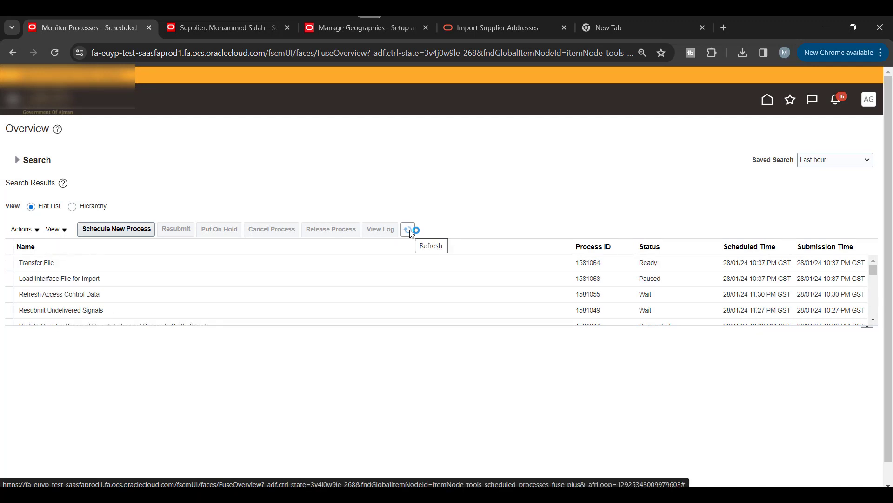
{"action": "left_click", "coordinate": [408, 230]}
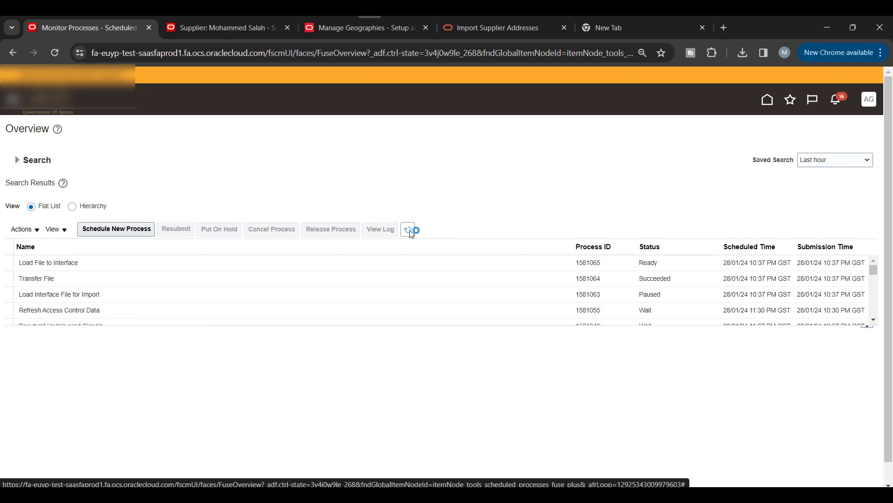
{"action": "left_click", "coordinate": [288, 28]}
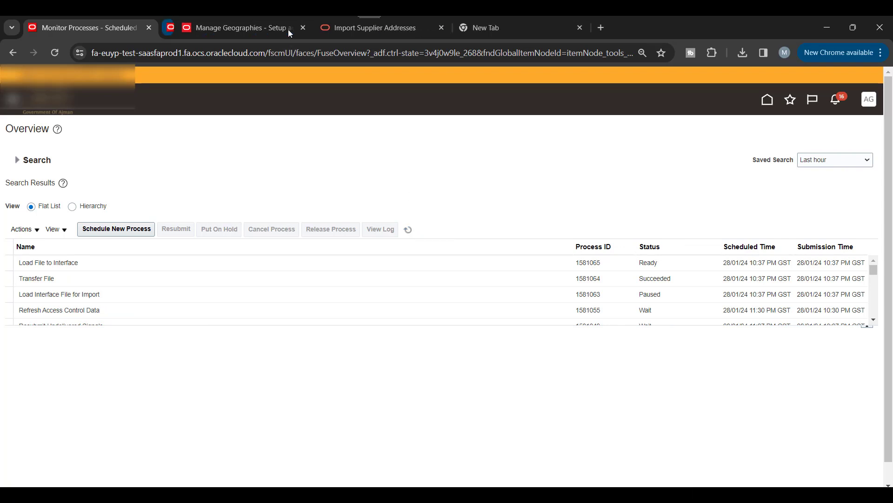
{"action": "left_click", "coordinate": [409, 230]}
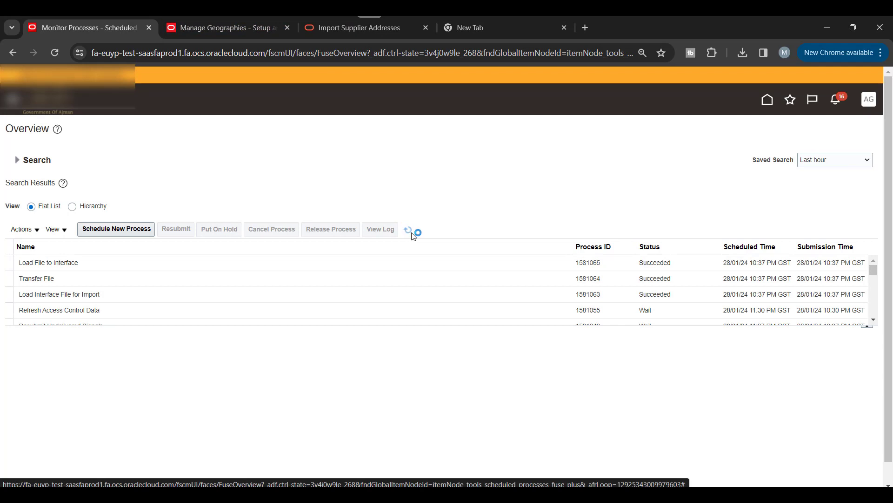
{"action": "left_click", "coordinate": [115, 229]}
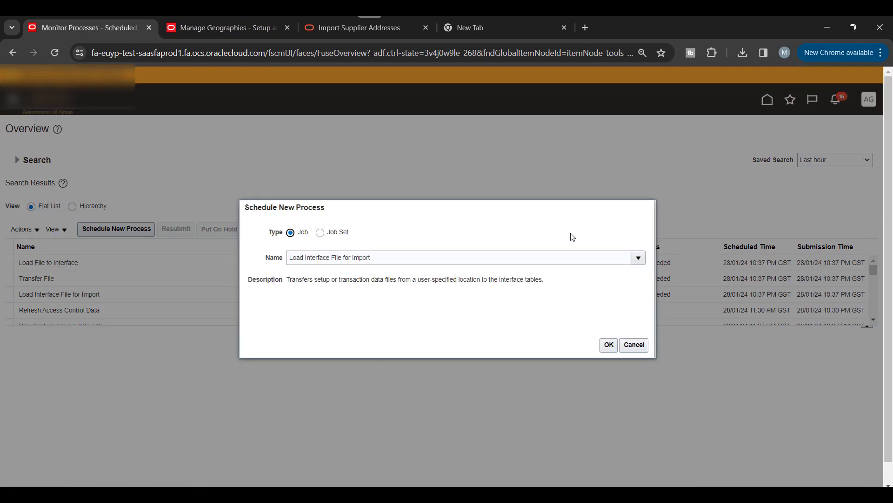
Step: Search 'Import' and choose the Import Supplier Addresses job to schedule
{"action": "left_click_drag", "start_coordinate": [509, 213], "coordinate": [413, 213]}
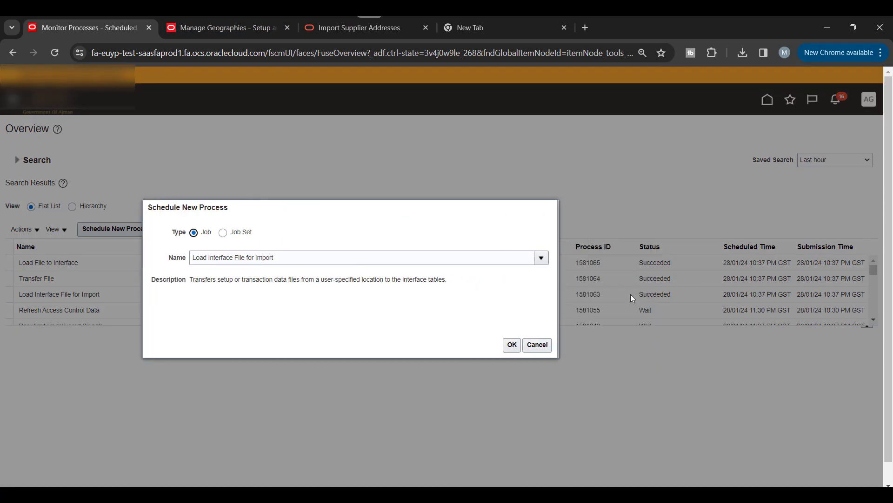
{"action": "triple_click", "coordinate": [474, 257]}
{"action": "key", "text": "BackSpace"}
{"action": "type", "text": "Imp"}
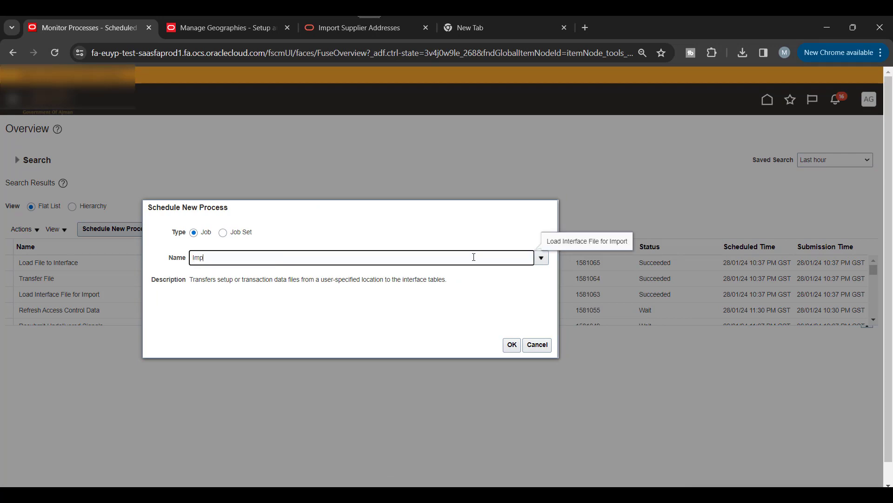
{"action": "type", "text": "ort"}
{"action": "key", "text": "Tab"}
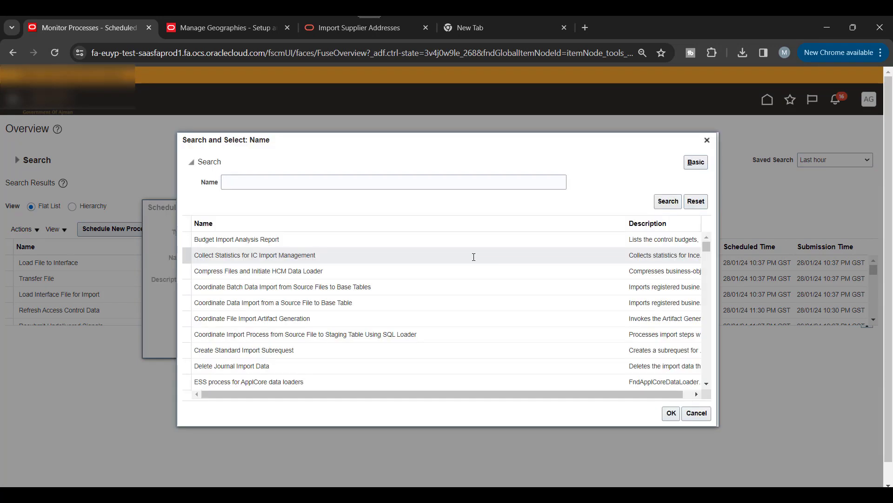
{"action": "scroll", "coordinate": [382, 279], "scroll_direction": "down", "scroll_amount": 5}
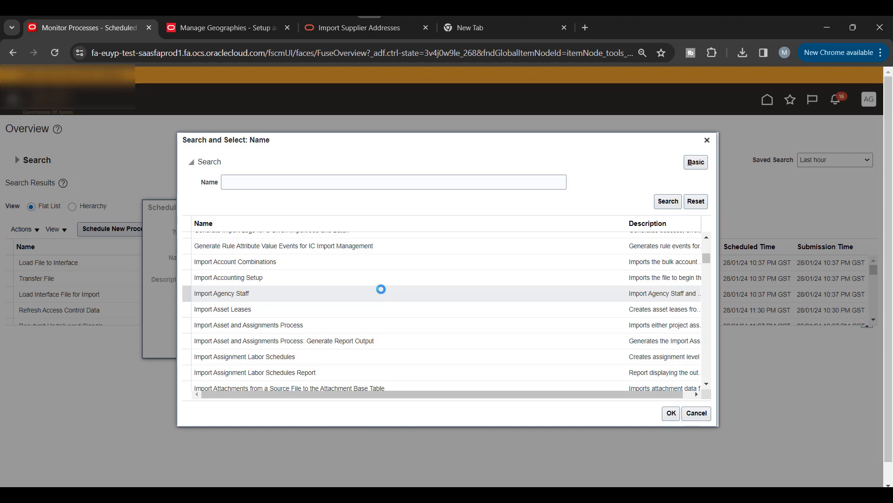
{"action": "scroll", "coordinate": [381, 289], "scroll_direction": "down", "scroll_amount": 6}
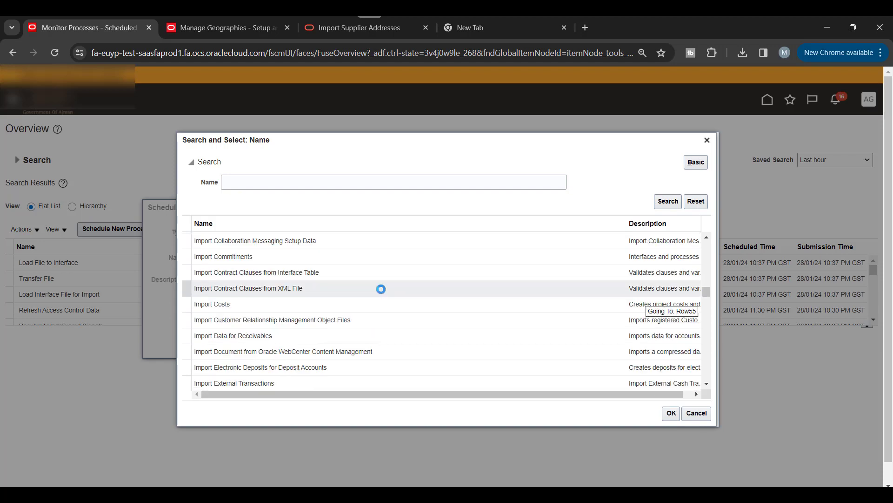
{"action": "scroll", "coordinate": [381, 289], "scroll_direction": "down", "scroll_amount": 4}
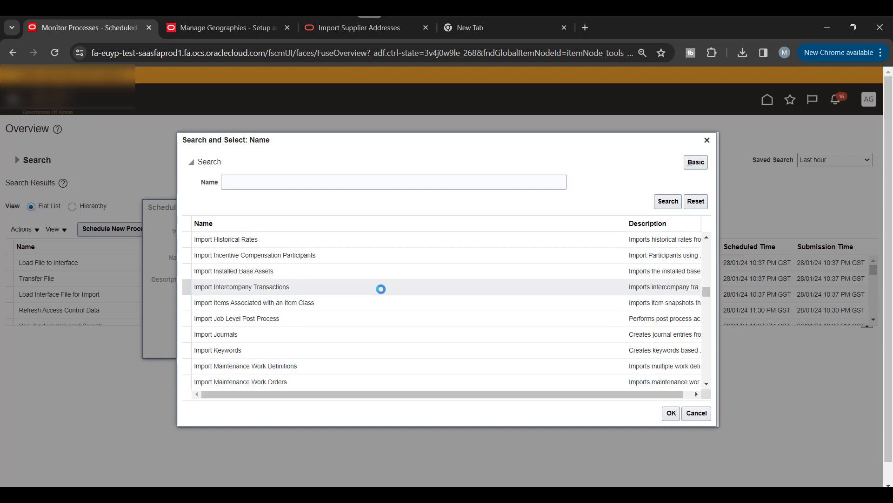
{"action": "scroll", "coordinate": [381, 289], "scroll_direction": "down", "scroll_amount": 9}
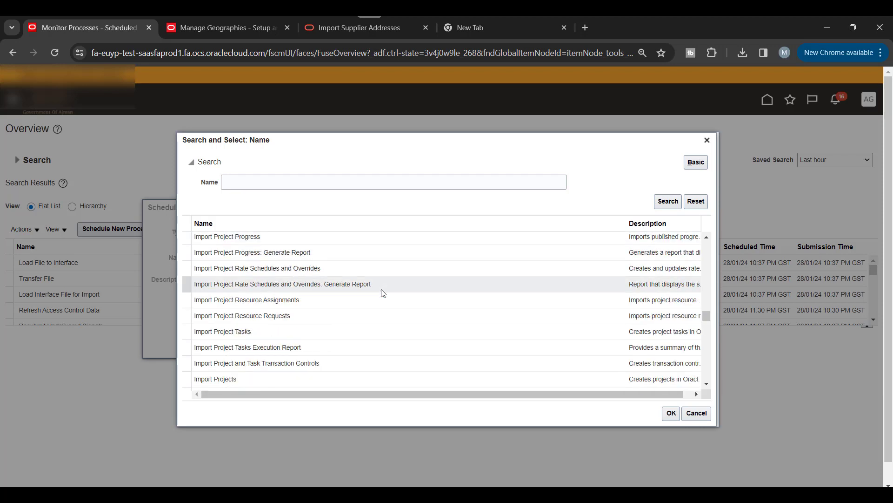
{"action": "scroll", "coordinate": [381, 289], "scroll_direction": "down", "scroll_amount": 10}
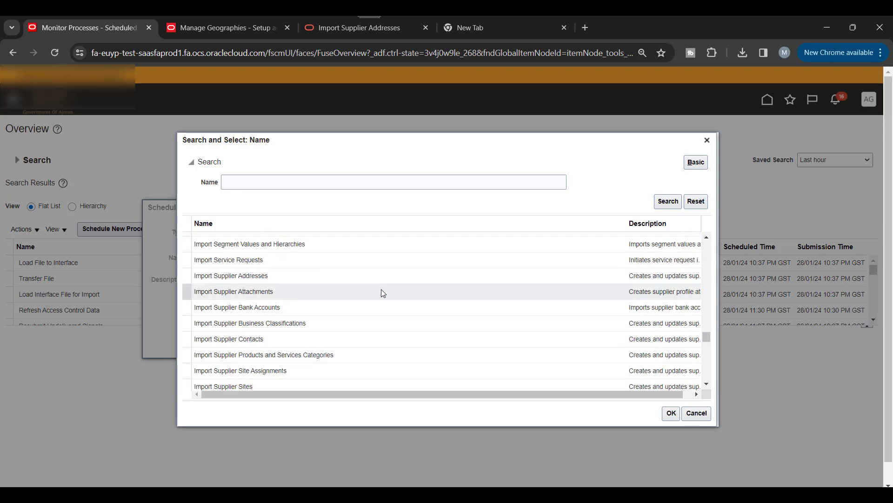
{"action": "left_click", "coordinate": [264, 277]}
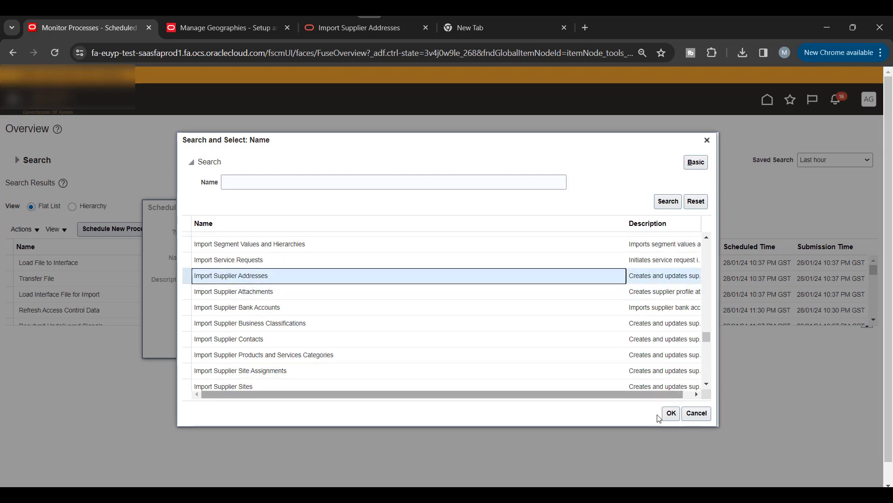
{"action": "left_click", "coordinate": [671, 413]}
{"action": "left_click", "coordinate": [511, 345]}
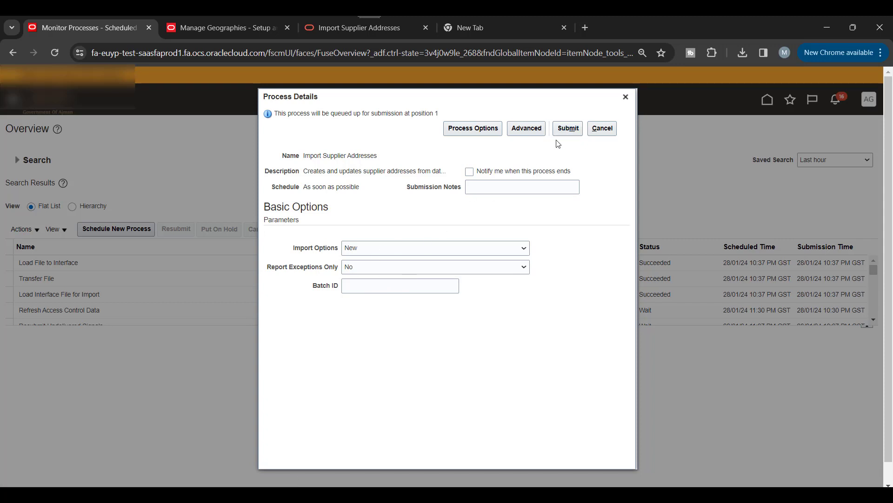
Step: Submit Import Supplier Addresses with Import Options New and refresh to see process 1581066 Running
{"action": "left_click", "coordinate": [568, 133]}
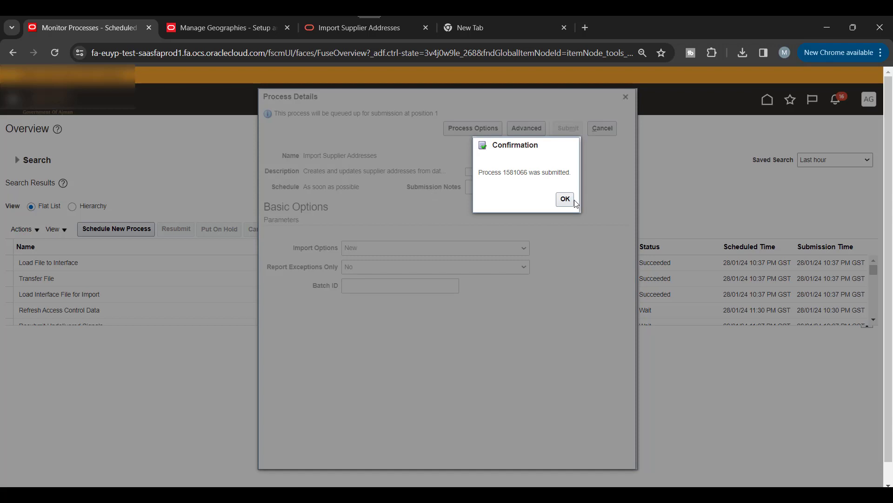
{"action": "left_click", "coordinate": [564, 199]}
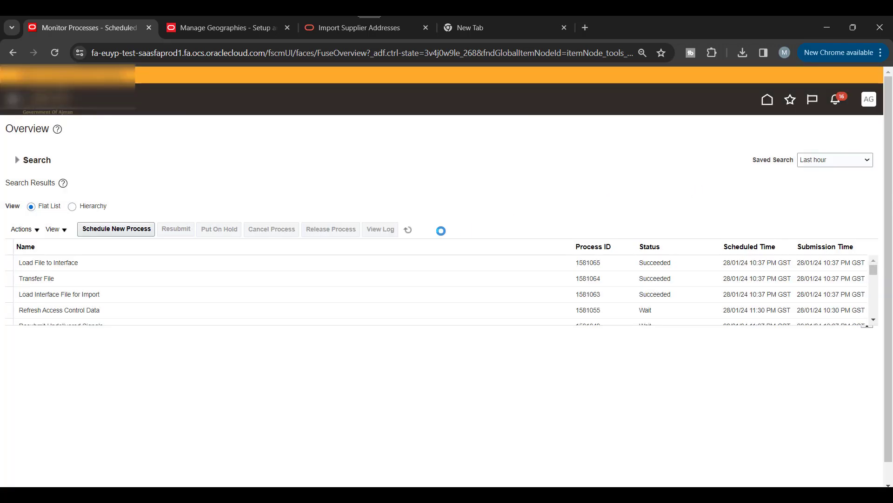
{"action": "left_click", "coordinate": [408, 229]}
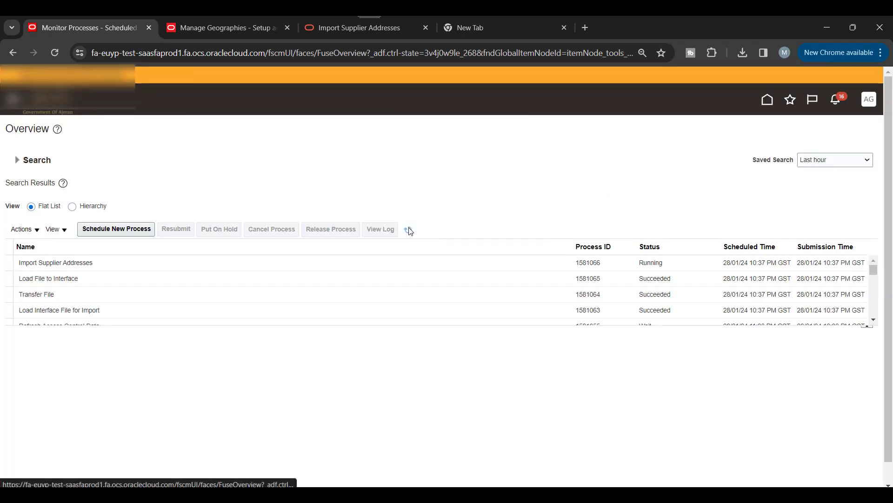
Step: Refresh until process 1581066 shows Error, then download its output Report_1581066.pdf
{"action": "left_click", "coordinate": [409, 230]}
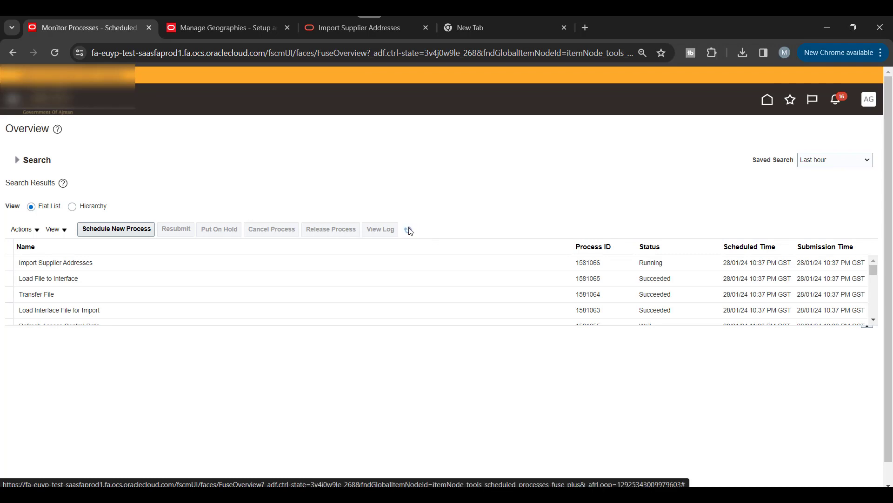
{"action": "left_click", "coordinate": [410, 230]}
{"action": "left_click", "coordinate": [405, 262]}
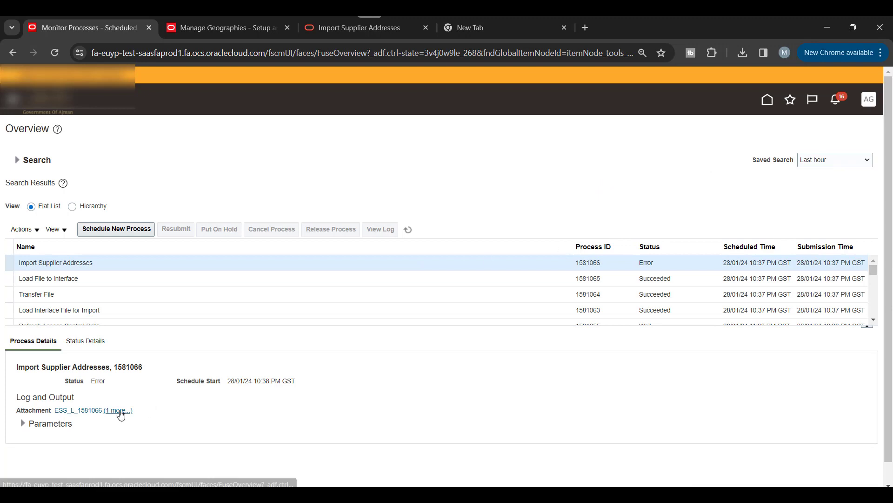
{"action": "left_click", "coordinate": [120, 412]}
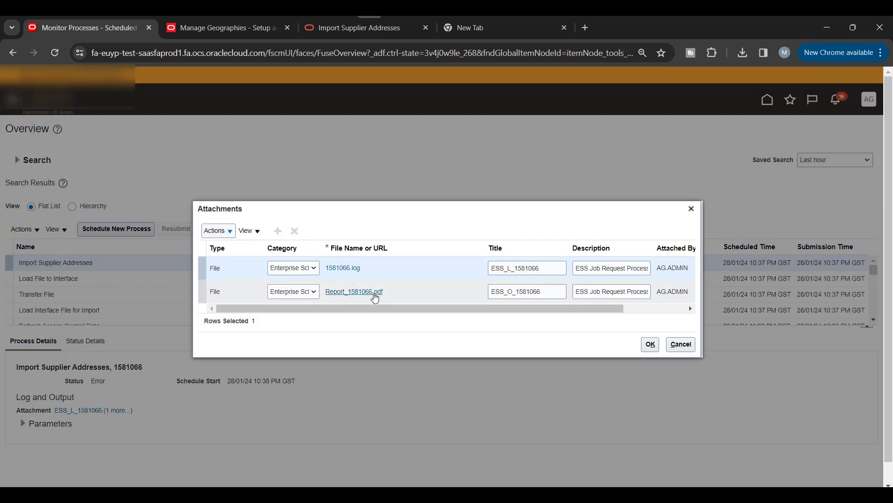
{"action": "left_click", "coordinate": [375, 298]}
Step: Open Report_1581066.pdf and read the Supplier Addresses Not Imported table rejecting COUNTRY value UAE
{"action": "left_click", "coordinate": [625, 82]}
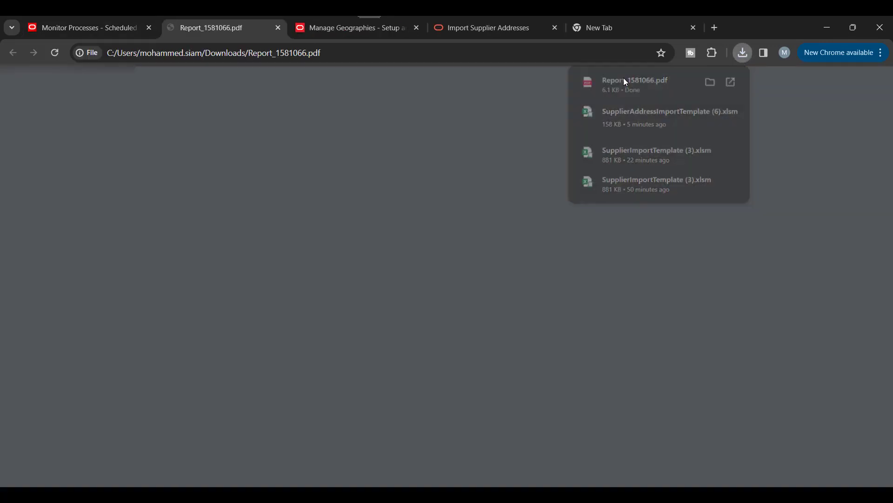
{"action": "scroll", "coordinate": [786, 248], "scroll_direction": "down", "scroll_amount": 10}
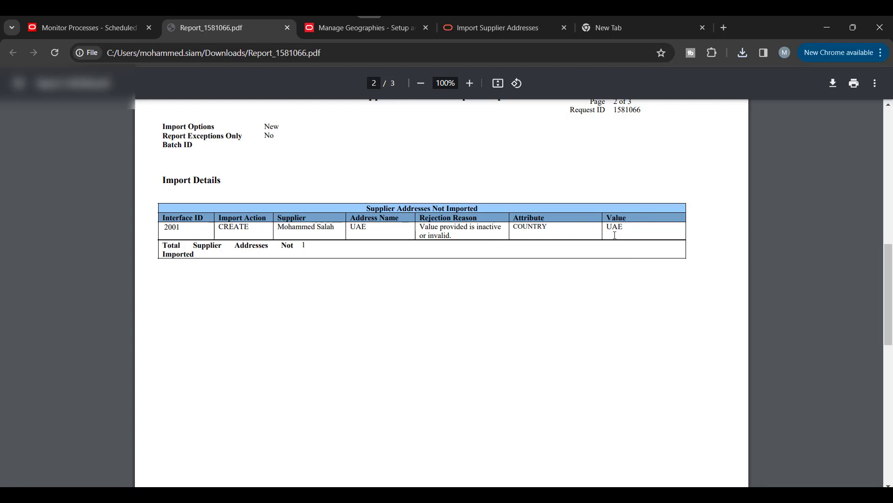
{"action": "scroll", "coordinate": [583, 256], "scroll_direction": "down", "scroll_amount": 8}
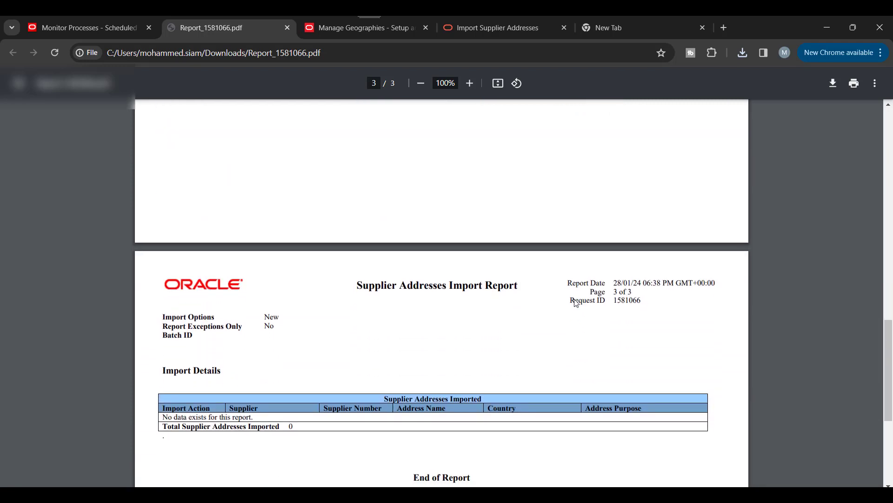
{"action": "scroll", "coordinate": [577, 303], "scroll_direction": "up", "scroll_amount": 8}
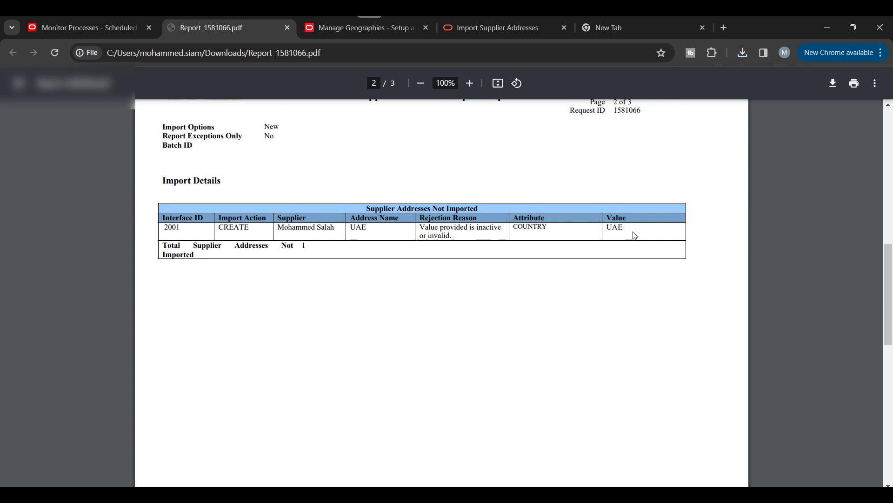
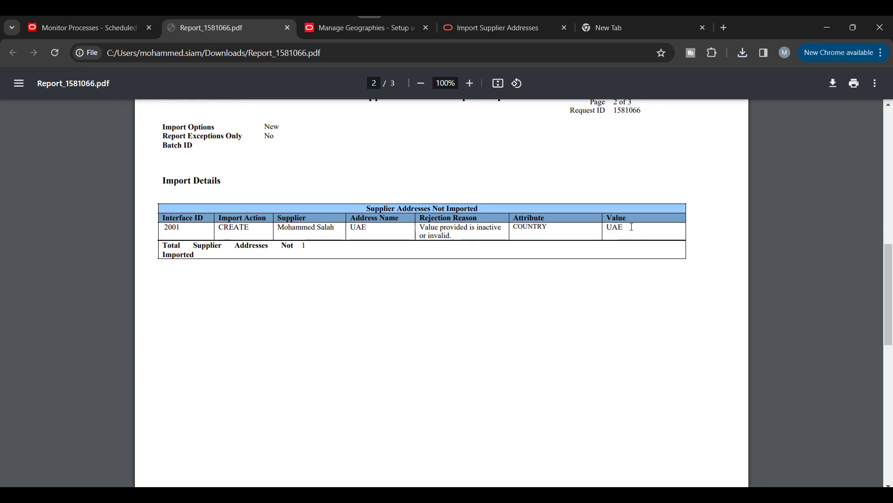
Step: Leave the PDF report and bring up the Excel SupplierAddressImportTemplate workbook
{"action": "key", "text": "alt+Tab"}
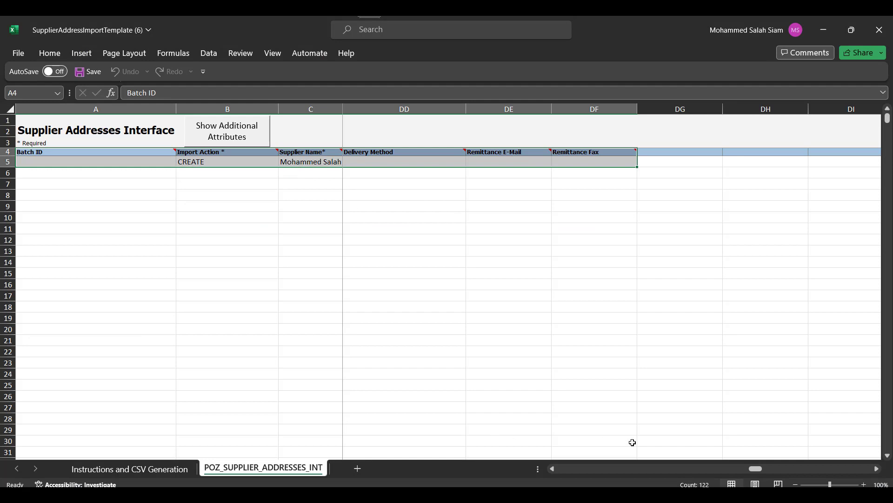
Step: Change the address Country in cell F5 from UAE to AE
{"action": "left_click_drag", "start_coordinate": [757, 469], "coordinate": [561, 469]}
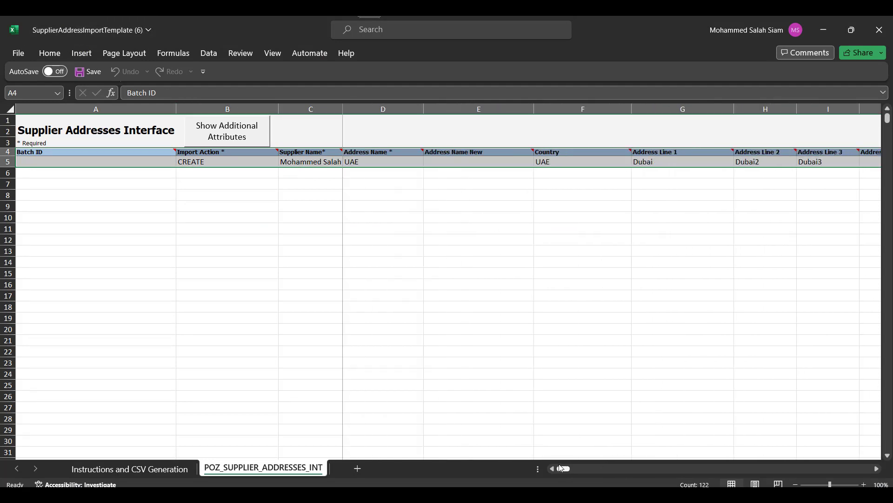
{"action": "left_click", "coordinate": [556, 159]}
{"action": "type", "text": "AE"}
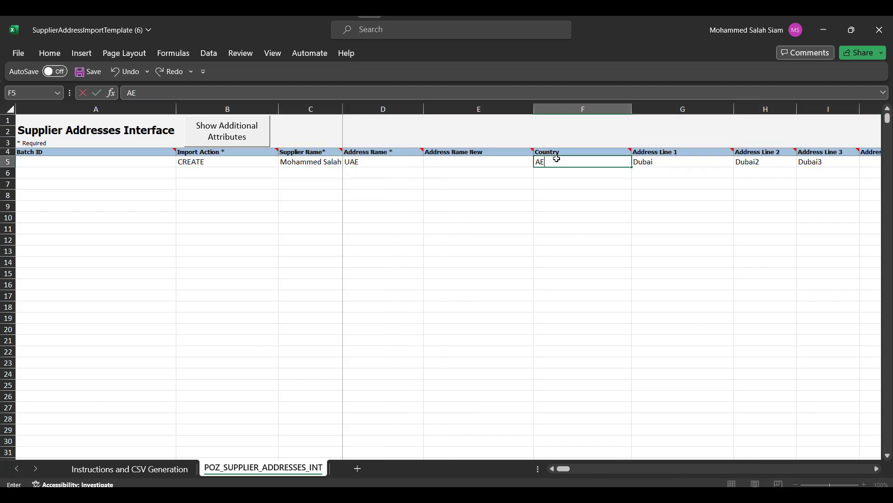
{"action": "key", "text": "Tab"}
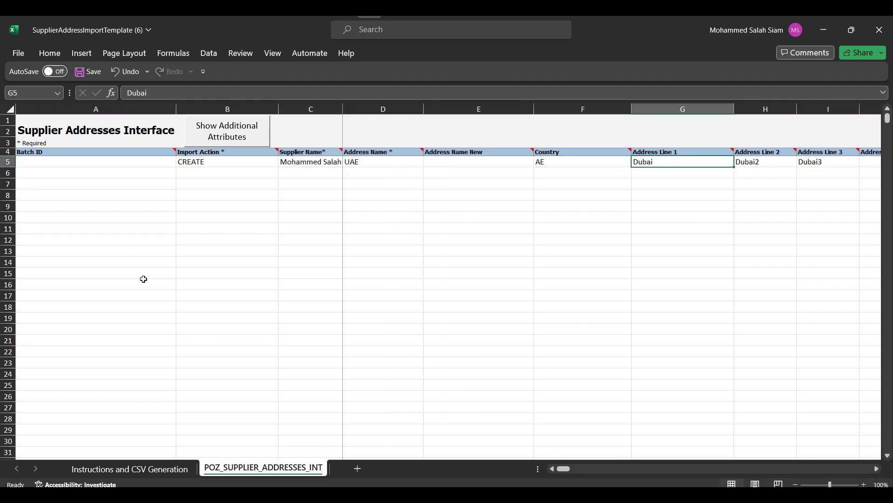
Step: Generate the import CSV and ZIP files, both named PozSupplierAddressesInt10
{"action": "left_click", "coordinate": [140, 468]}
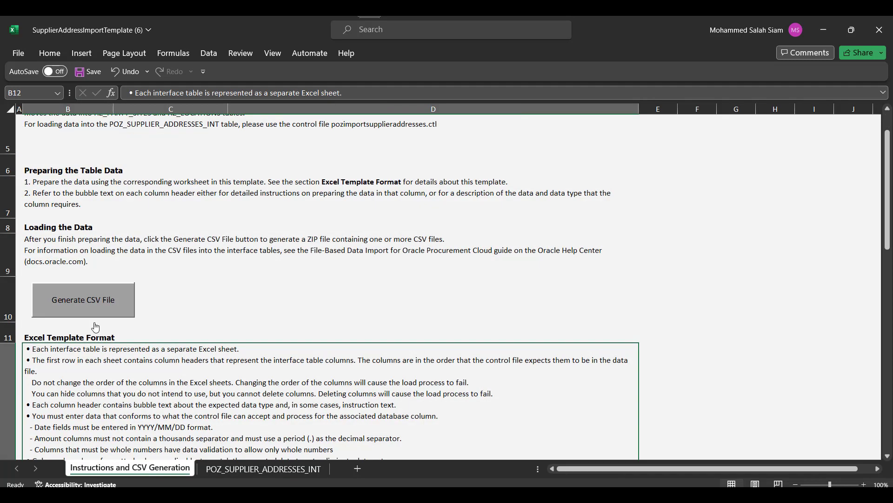
{"action": "left_click", "coordinate": [82, 311]}
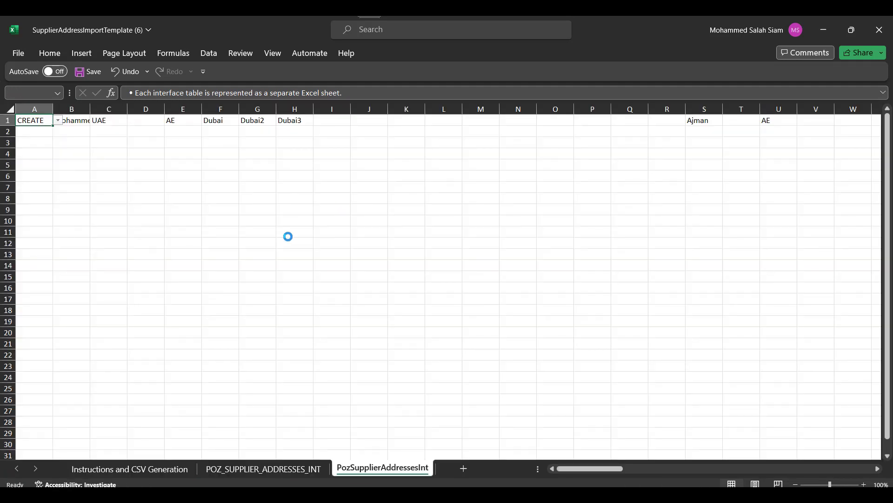
{"action": "left_click", "coordinate": [178, 210]}
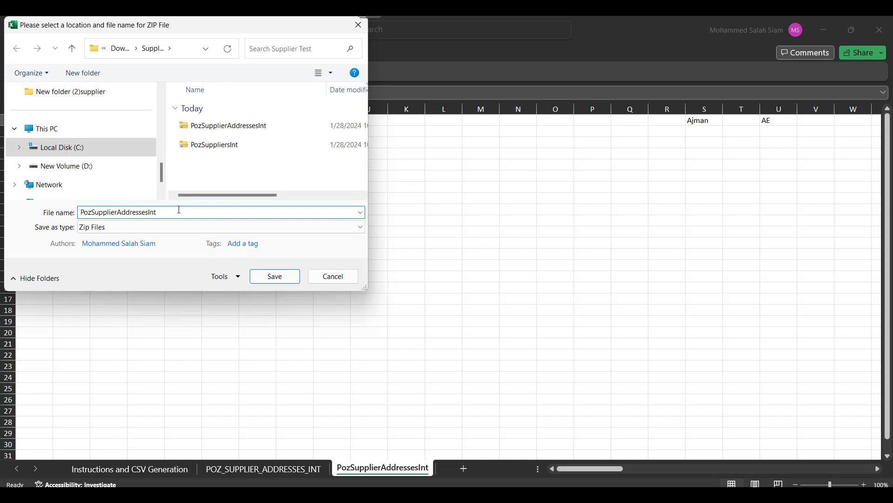
{"action": "key", "text": "Return"}
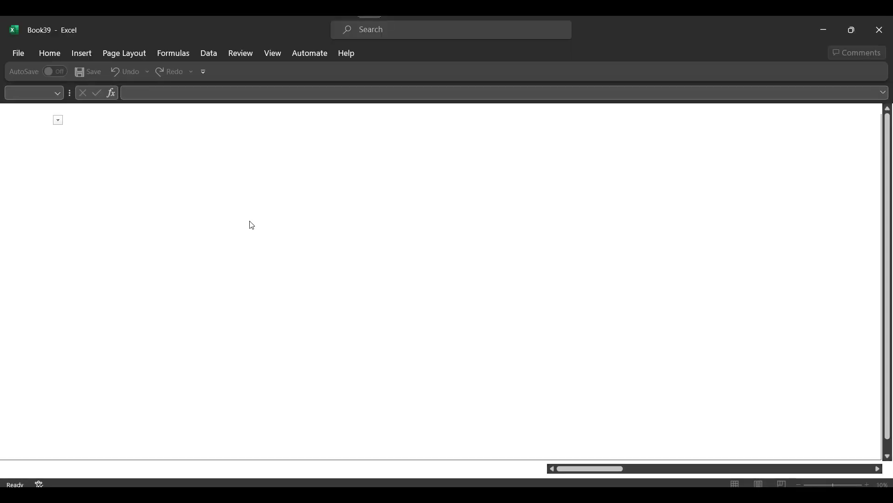
{"action": "left_click", "coordinate": [196, 208]}
{"action": "type", "text": "10"}
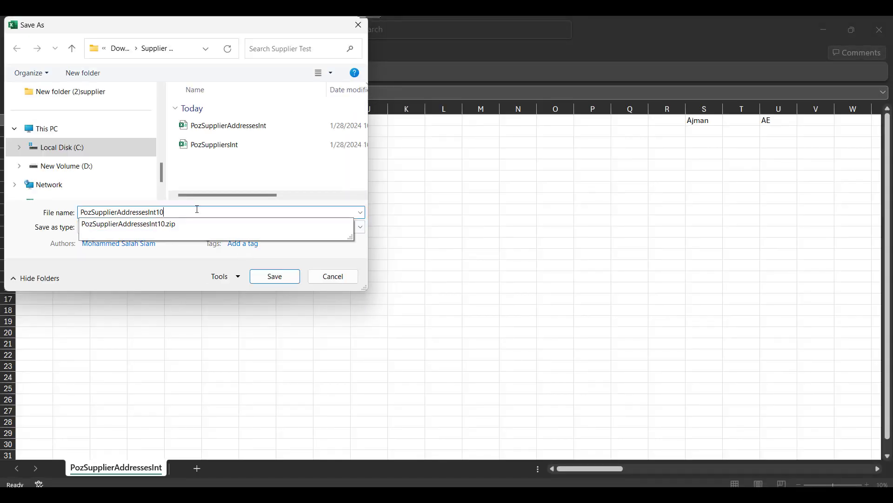
{"action": "key", "text": "Return"}
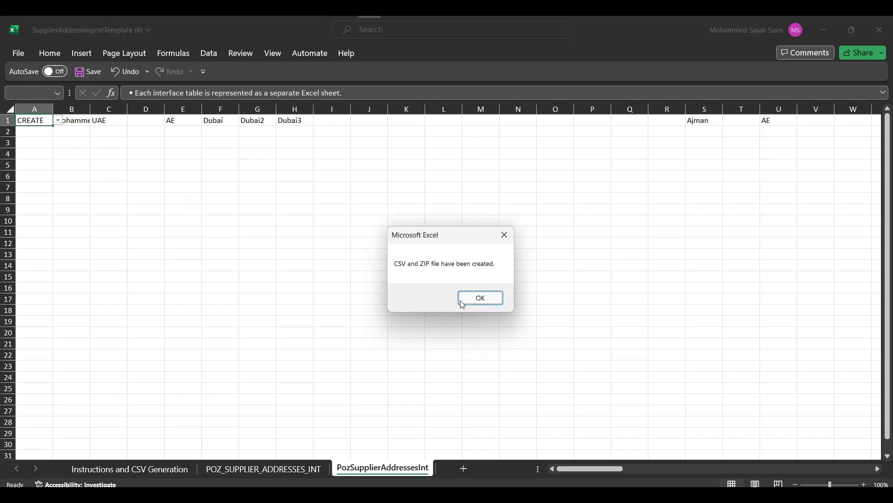
{"action": "left_click", "coordinate": [479, 302]}
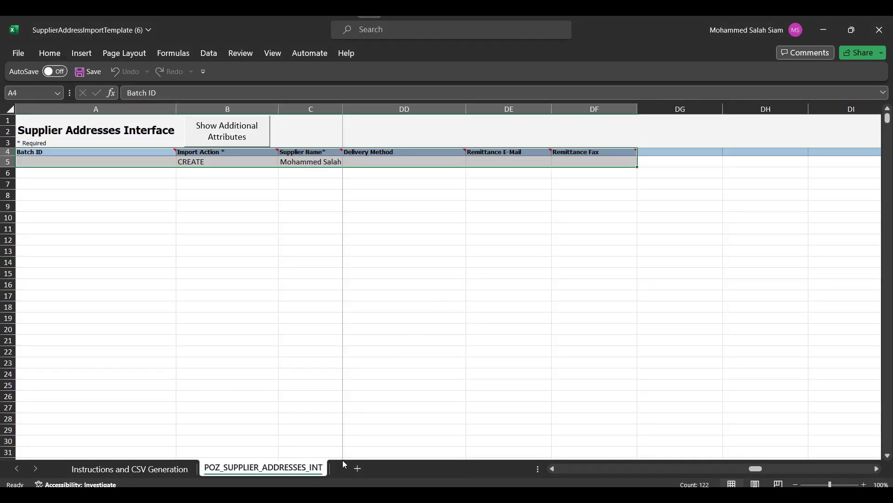
{"action": "key", "text": "alt+Tab"}
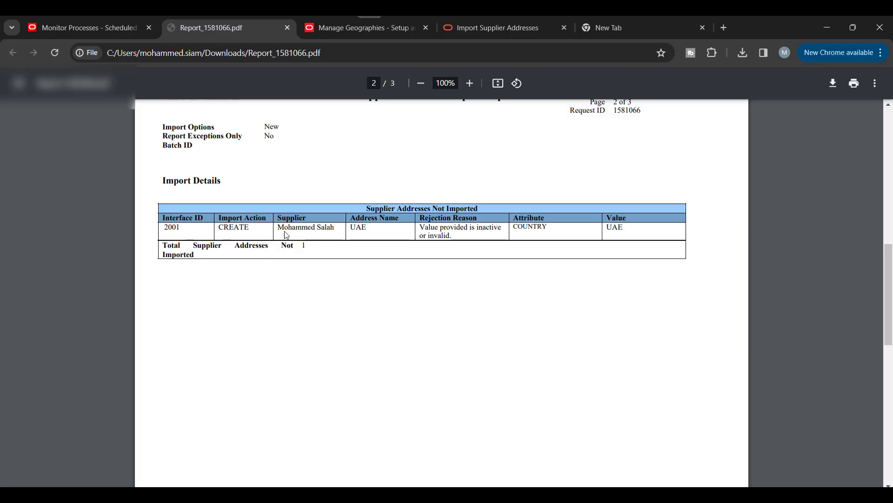
Step: Schedule a new Load Interface File for Import process
{"action": "left_click", "coordinate": [92, 20]}
{"action": "left_click", "coordinate": [692, 209]}
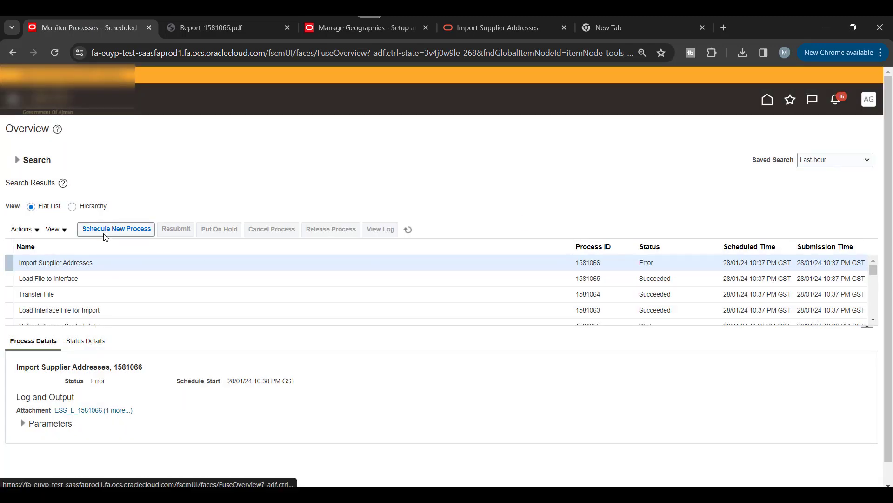
{"action": "left_click", "coordinate": [116, 229]}
{"action": "triple_click", "coordinate": [380, 258]}
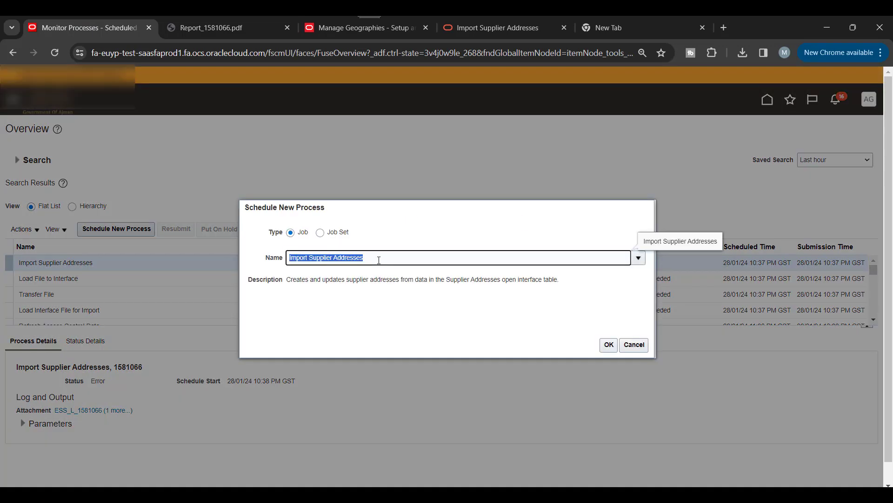
{"action": "type", "text": "Load In"}
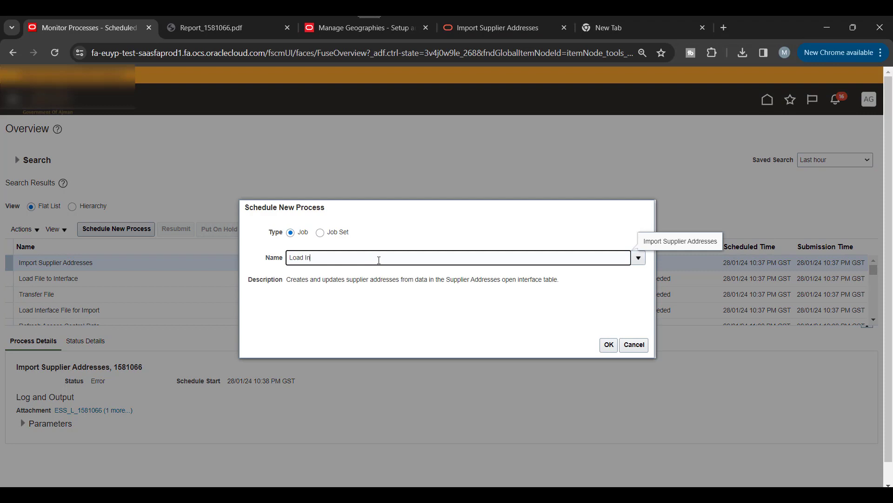
{"action": "key", "text": "Tab"}
{"action": "left_click", "coordinate": [610, 346]}
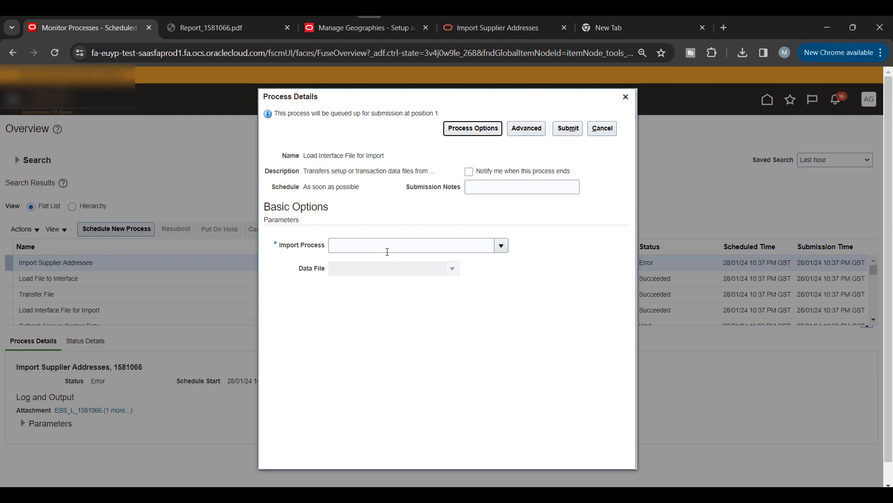
Step: Set the Import Process to Import Supplier Addresses
{"action": "left_click", "coordinate": [387, 252]}
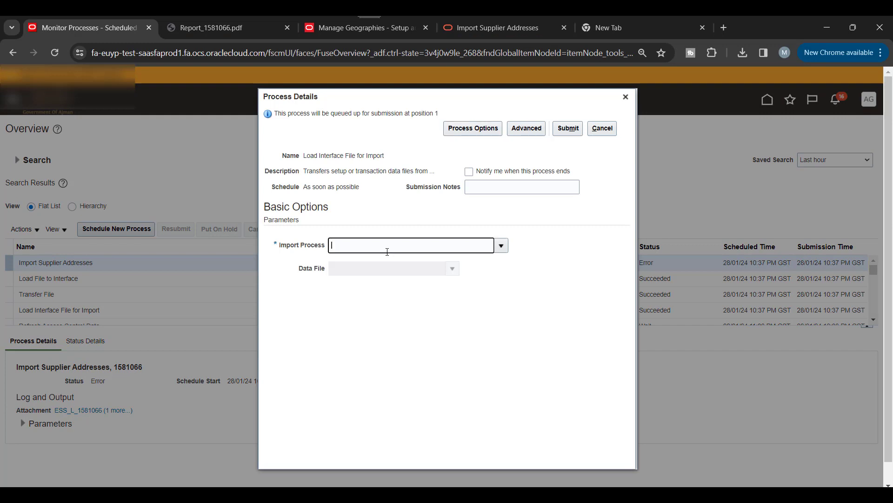
{"action": "type", "text": "Import Su"}
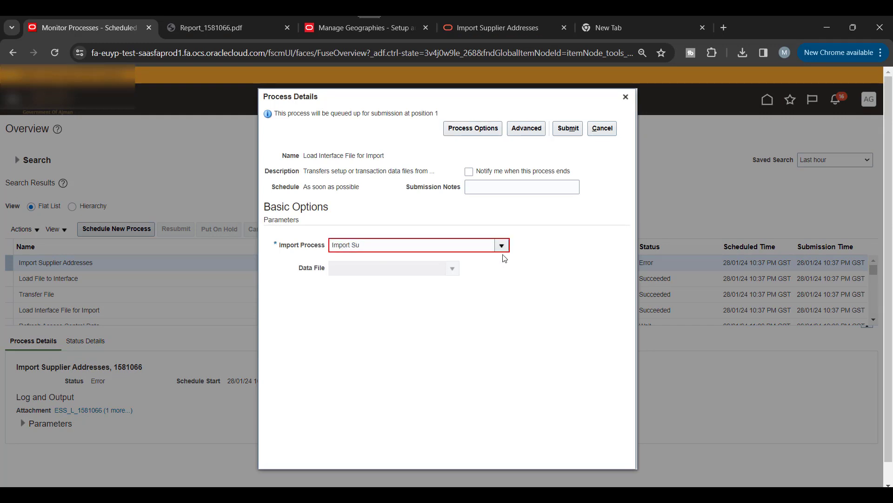
{"action": "left_click", "coordinate": [501, 246]}
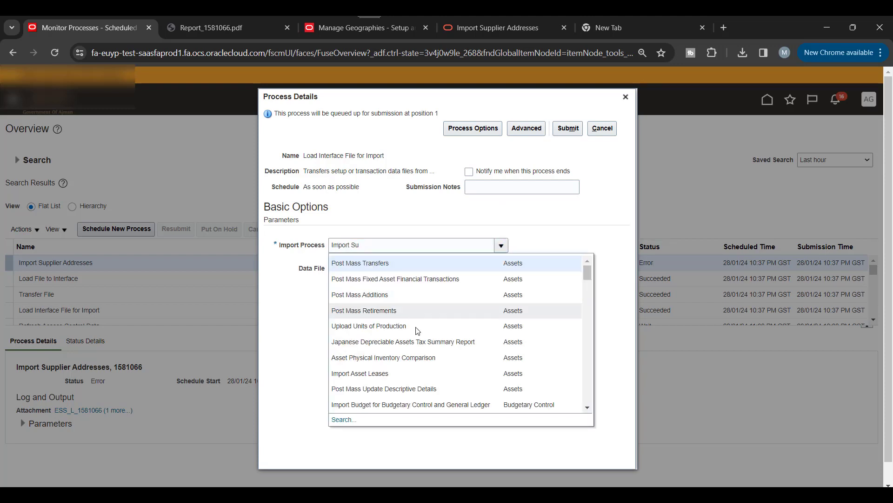
{"action": "scroll", "coordinate": [454, 344], "scroll_direction": "down", "scroll_amount": 5}
{"action": "scroll", "coordinate": [452, 343], "scroll_direction": "down", "scroll_amount": 5}
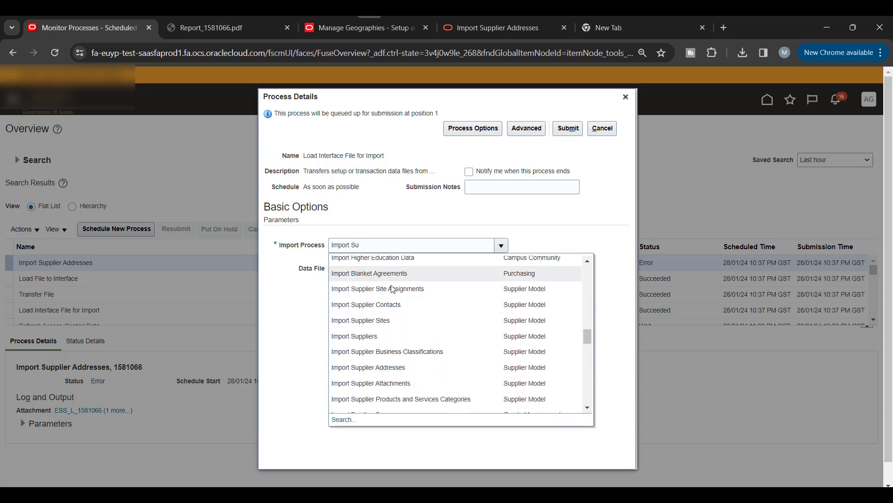
{"action": "left_click", "coordinate": [393, 371]}
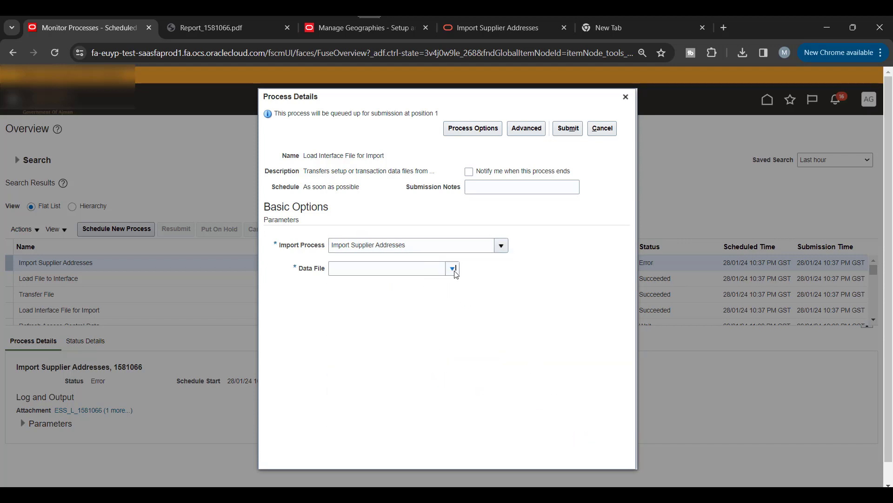
Step: Upload PozSupplierAddressesInt10.zip as the data file and submit, creating process 1581069
{"action": "left_click", "coordinate": [452, 268]}
{"action": "left_click", "coordinate": [348, 300]}
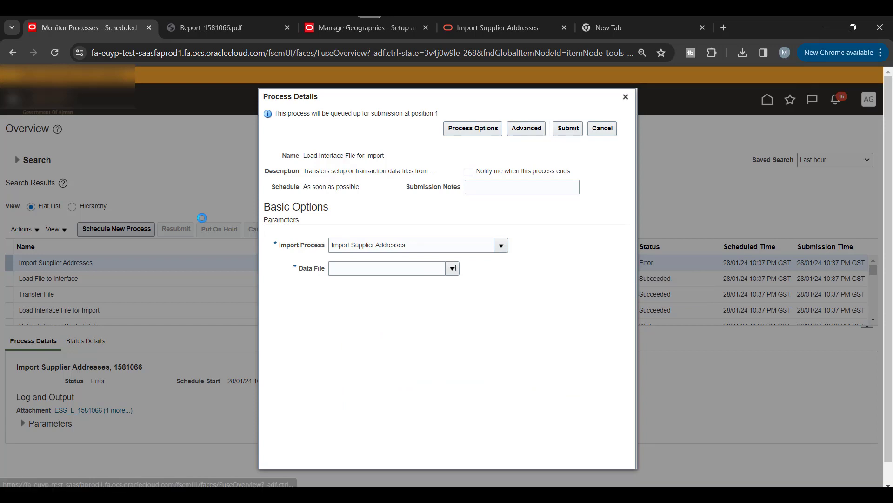
{"action": "left_click", "coordinate": [394, 279]}
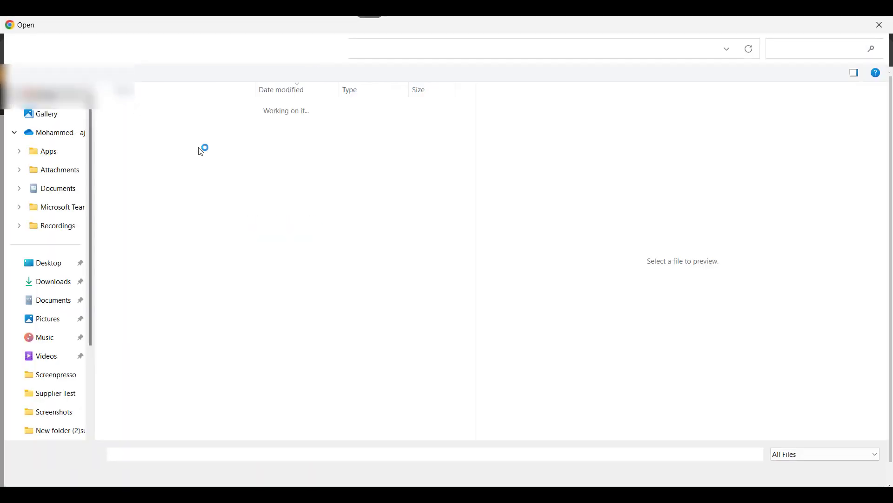
{"action": "left_click", "coordinate": [183, 160]}
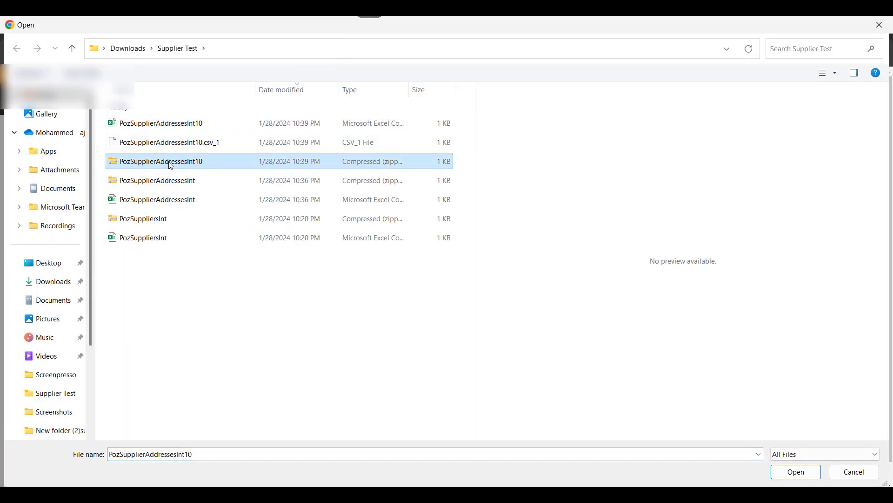
{"action": "left_click", "coordinate": [796, 472]}
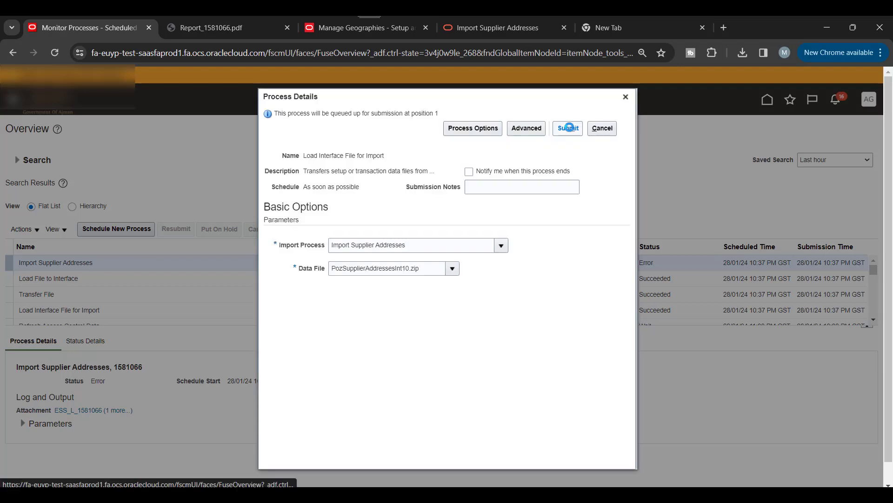
{"action": "left_click", "coordinate": [570, 129]}
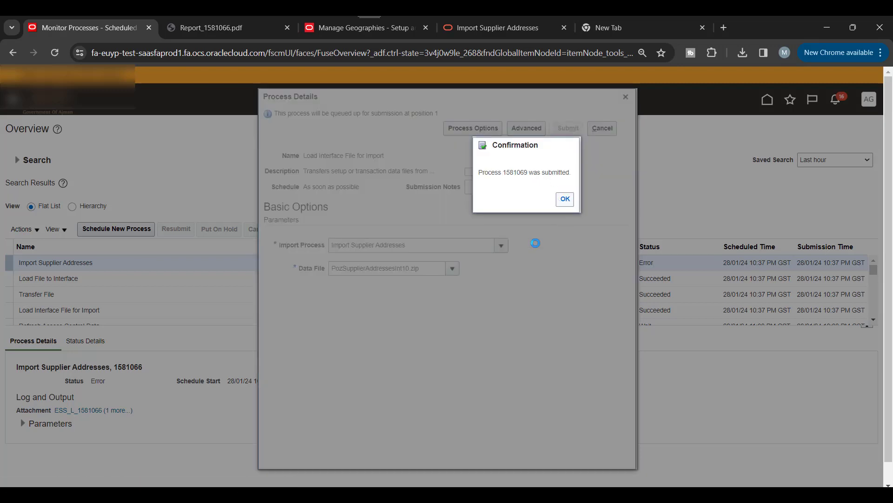
{"action": "left_click", "coordinate": [565, 198]}
{"action": "left_click", "coordinate": [407, 231]}
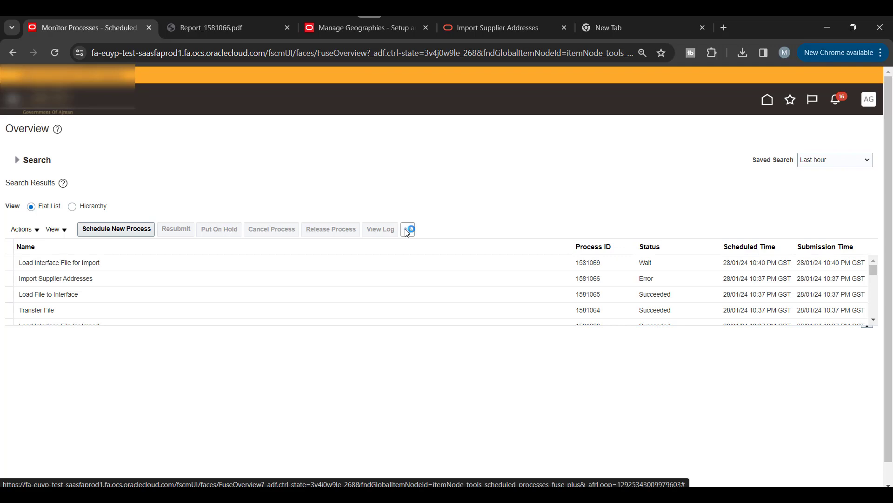
Step: Refresh until process 1581069 and its Transfer File and Load File steps succeed, then schedule another process
{"action": "left_click", "coordinate": [407, 232]}
{"action": "left_click", "coordinate": [408, 230]}
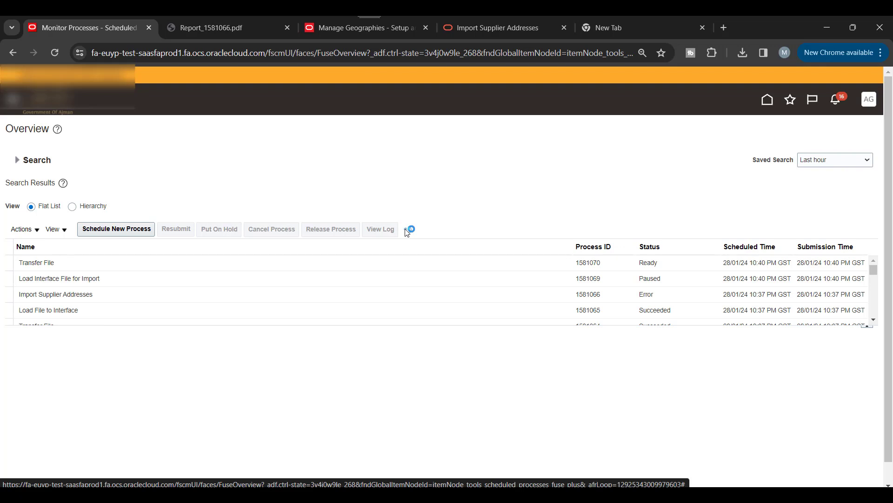
{"action": "left_click", "coordinate": [409, 230]}
{"action": "left_click", "coordinate": [408, 230]}
{"action": "left_click", "coordinate": [409, 230]}
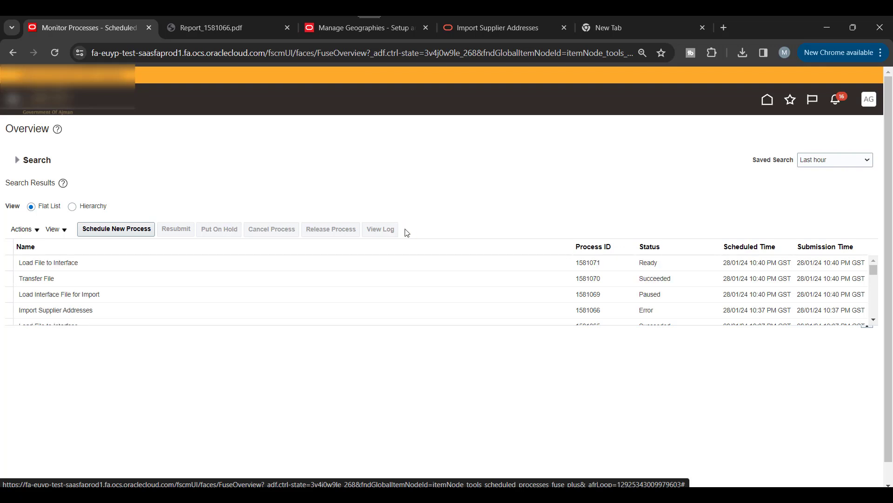
{"action": "left_click", "coordinate": [408, 230]}
{"action": "left_click", "coordinate": [407, 231]}
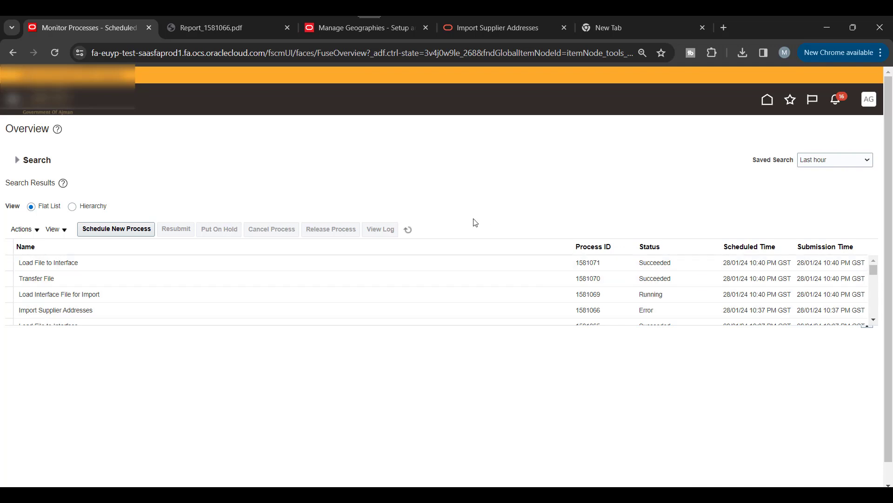
{"action": "left_click", "coordinate": [407, 230]}
{"action": "left_click", "coordinate": [407, 230]}
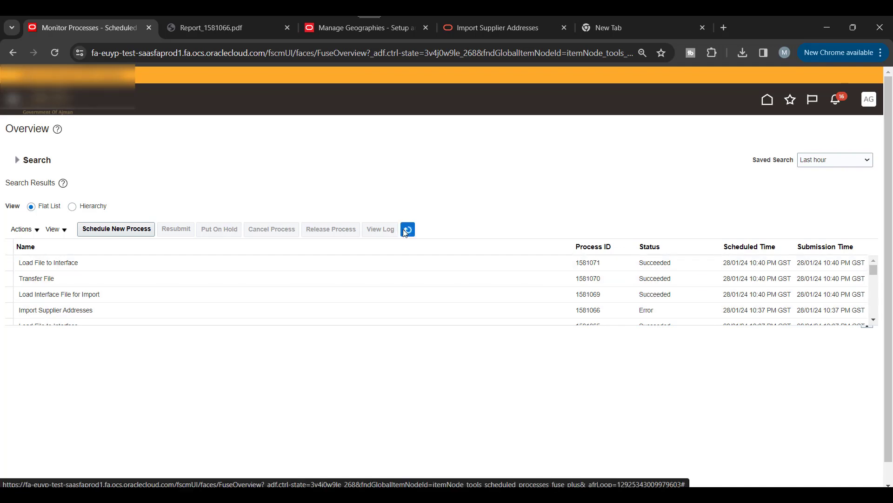
{"action": "left_click", "coordinate": [127, 230]}
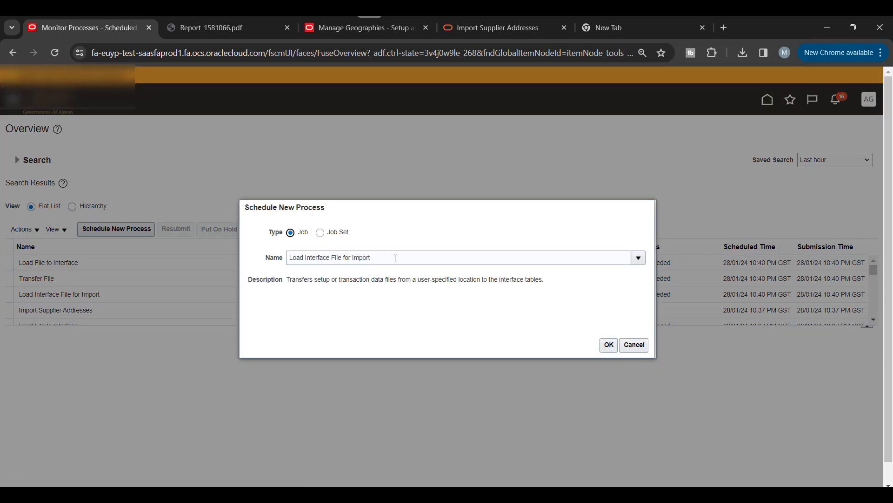
Step: Pick the Import Supplier Addresses job, with Import Options New and Report Exceptions Only No
{"action": "triple_click", "coordinate": [394, 257]}
{"action": "key", "text": "BackSpace"}
{"action": "type", "text": "Impo"}
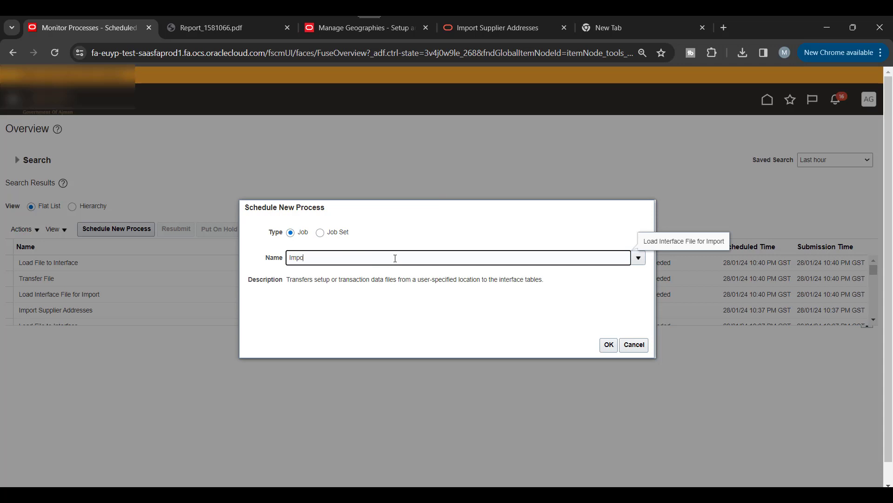
{"action": "type", "text": "rt"}
{"action": "left_click", "coordinate": [638, 255]}
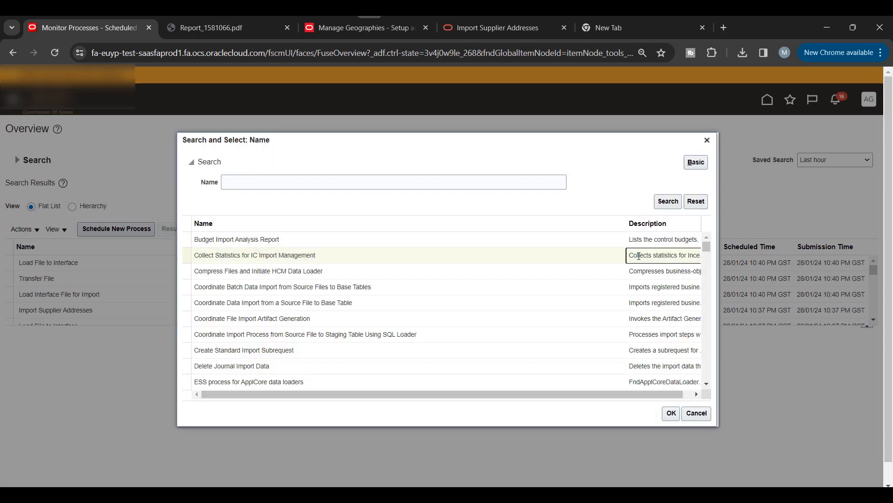
{"action": "scroll", "coordinate": [396, 262], "scroll_direction": "down", "scroll_amount": 5}
{"action": "scroll", "coordinate": [436, 307], "scroll_direction": "down", "scroll_amount": 3}
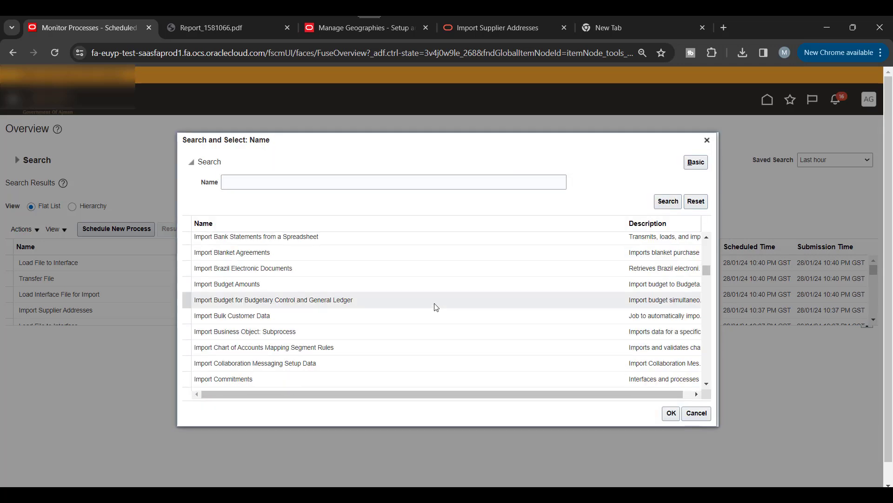
{"action": "scroll", "coordinate": [436, 307], "scroll_direction": "down", "scroll_amount": 3}
{"action": "scroll", "coordinate": [436, 307], "scroll_direction": "down", "scroll_amount": 3}
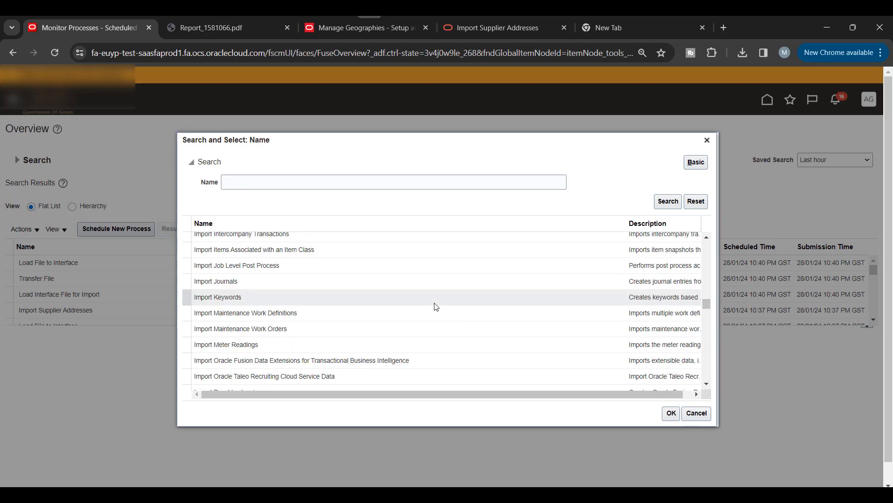
{"action": "scroll", "coordinate": [433, 305], "scroll_direction": "down", "scroll_amount": 5}
{"action": "scroll", "coordinate": [414, 266], "scroll_direction": "down", "scroll_amount": 8}
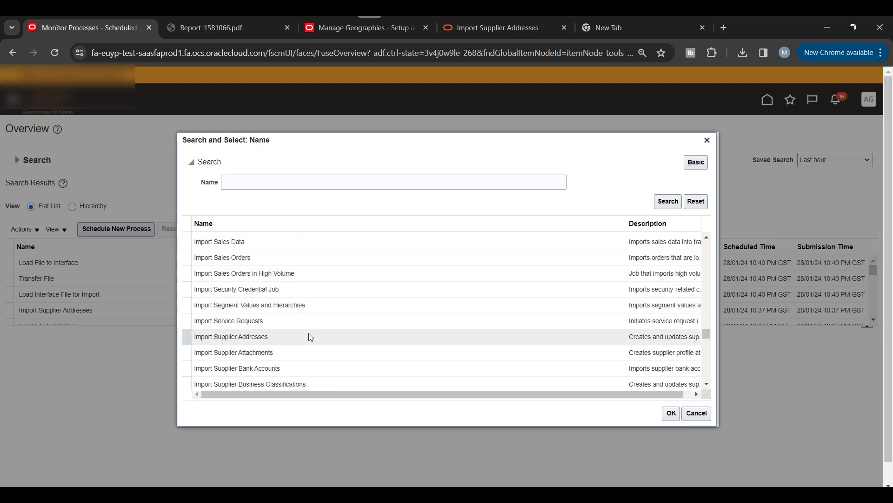
{"action": "scroll", "coordinate": [311, 336], "scroll_direction": "down", "scroll_amount": 1}
{"action": "scroll", "coordinate": [310, 336], "scroll_direction": "down", "scroll_amount": 1}
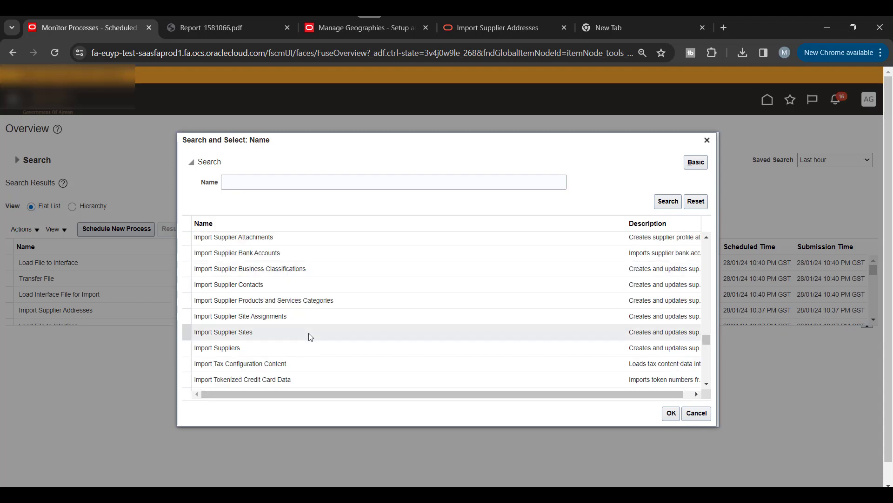
{"action": "scroll", "coordinate": [309, 335], "scroll_direction": "down", "scroll_amount": 1}
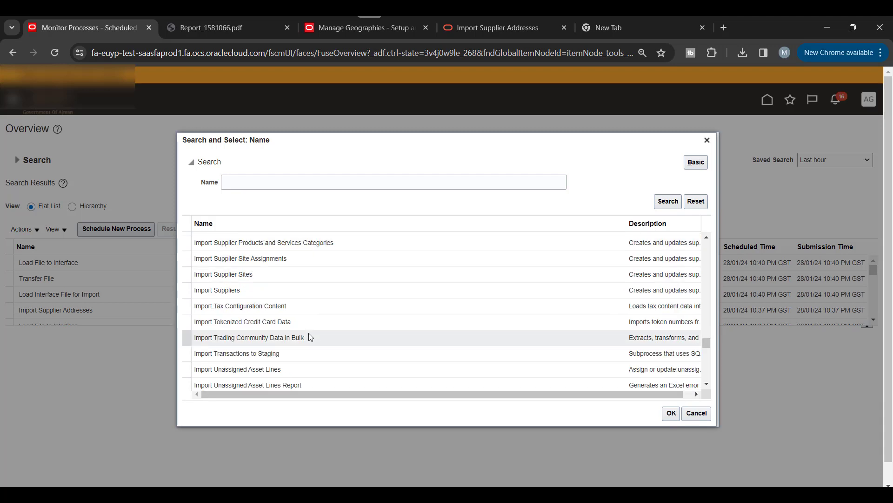
{"action": "scroll", "coordinate": [307, 326], "scroll_direction": "up", "scroll_amount": 2}
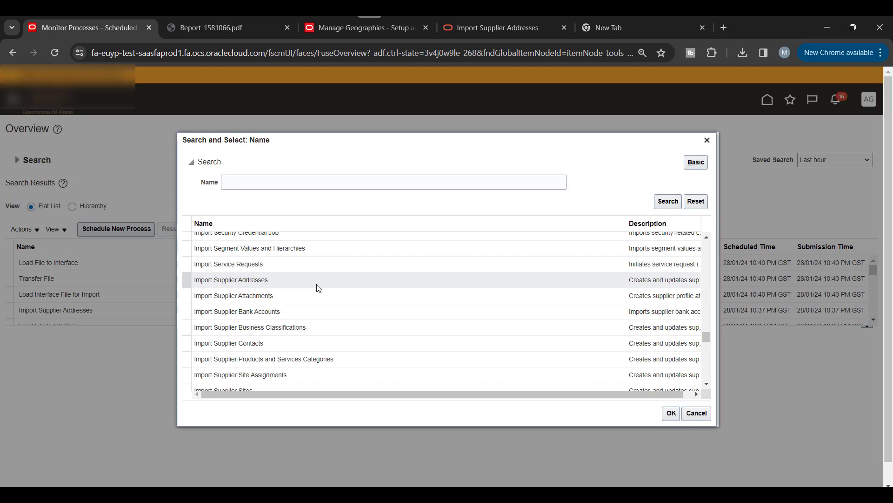
{"action": "scroll", "coordinate": [317, 285], "scroll_direction": "up", "scroll_amount": 1}
{"action": "scroll", "coordinate": [316, 284], "scroll_direction": "up", "scroll_amount": 1}
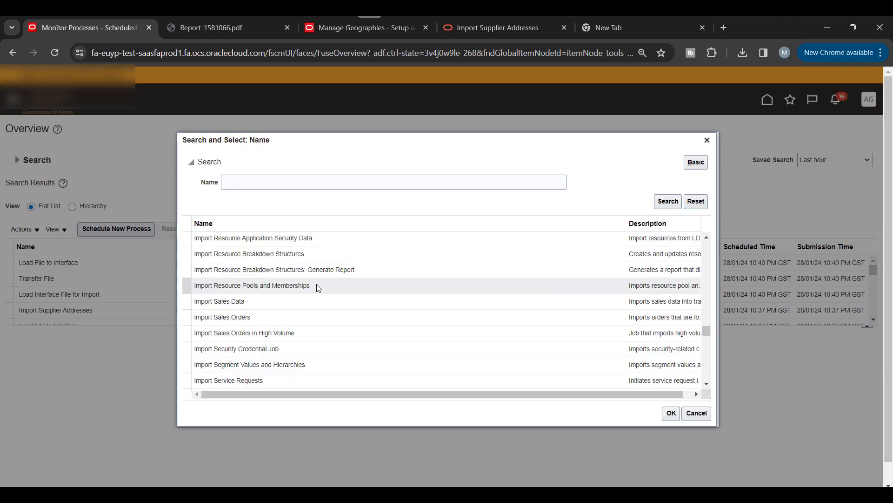
{"action": "scroll", "coordinate": [317, 284], "scroll_direction": "down", "scroll_amount": 3}
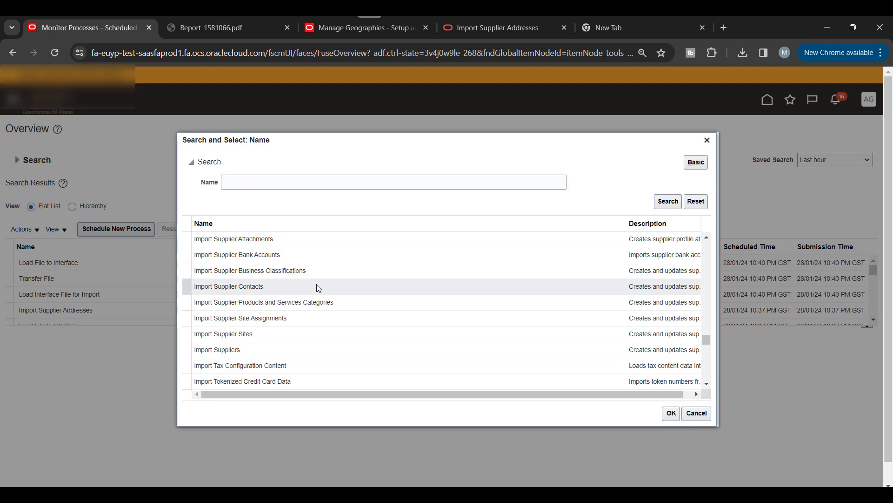
{"action": "scroll", "coordinate": [317, 287], "scroll_direction": "down", "scroll_amount": 1}
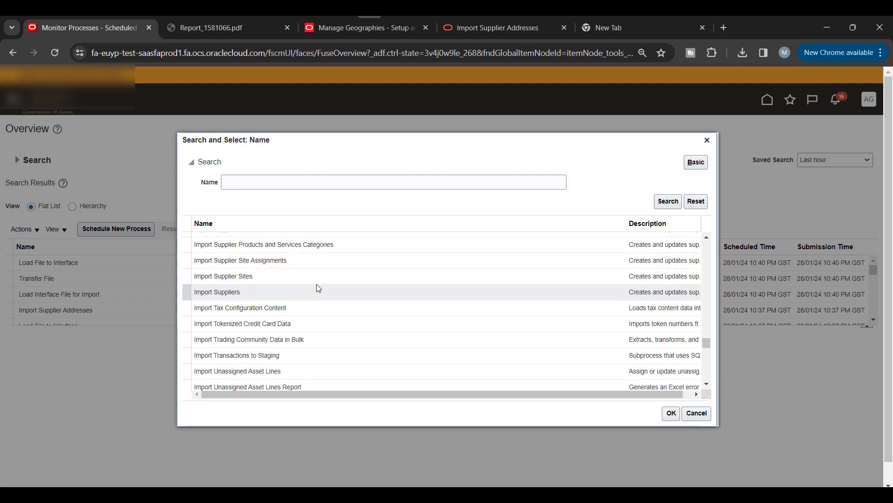
{"action": "scroll", "coordinate": [317, 286], "scroll_direction": "down", "scroll_amount": 1}
{"action": "scroll", "coordinate": [319, 287], "scroll_direction": "up", "scroll_amount": 2}
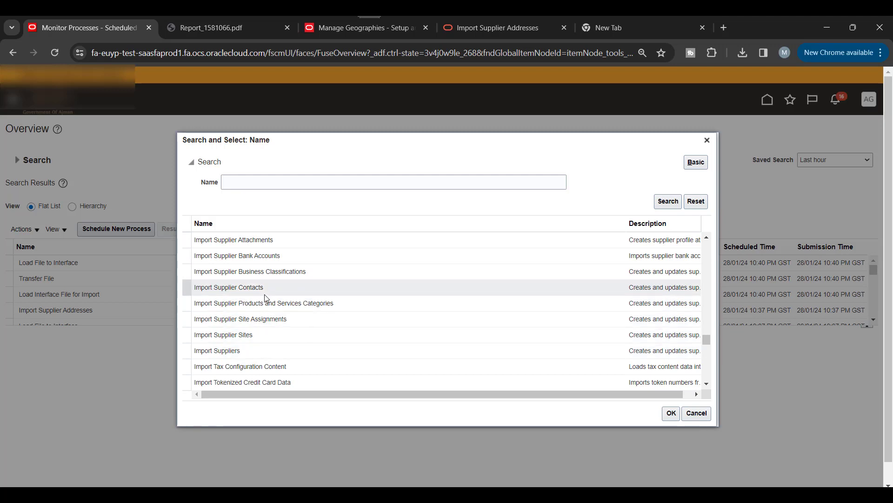
{"action": "scroll", "coordinate": [267, 298], "scroll_direction": "up", "scroll_amount": 1}
{"action": "left_click", "coordinate": [272, 281]}
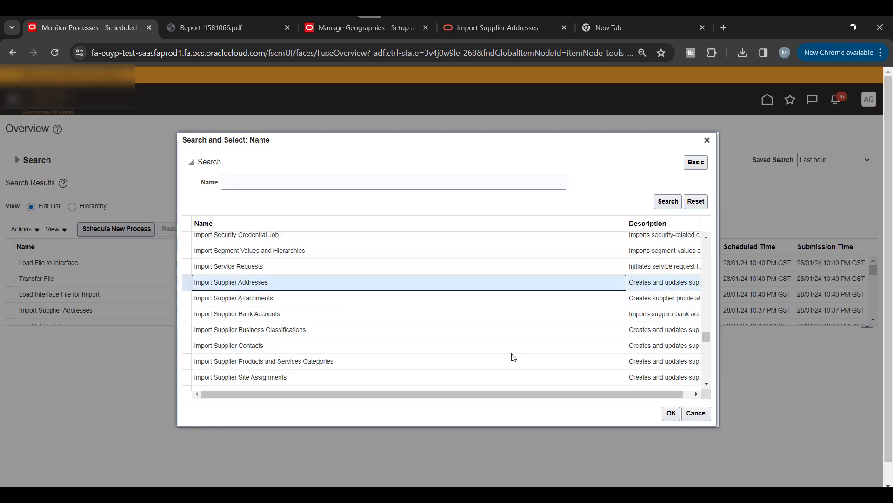
{"action": "left_click", "coordinate": [668, 413]}
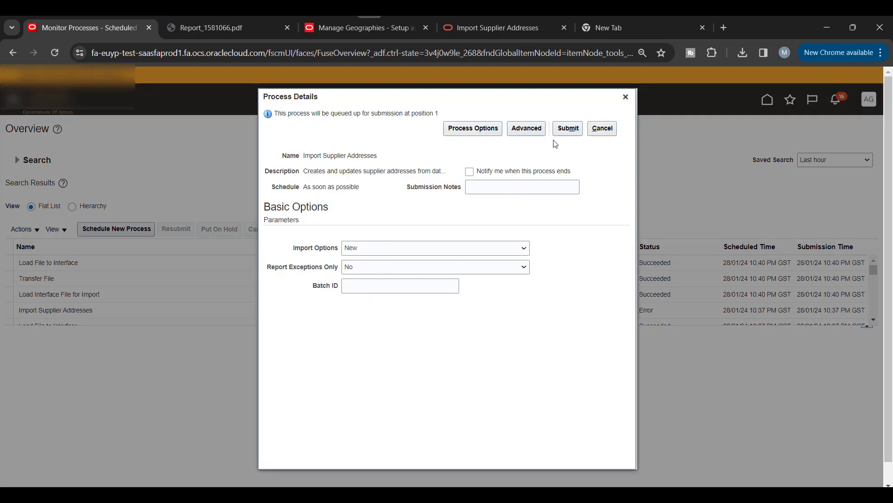
Step: Submit Import Supplier Addresses, refresh until run 1581075 shows Succeeded, and open its details
{"action": "left_click", "coordinate": [567, 128]}
{"action": "left_click", "coordinate": [566, 206]}
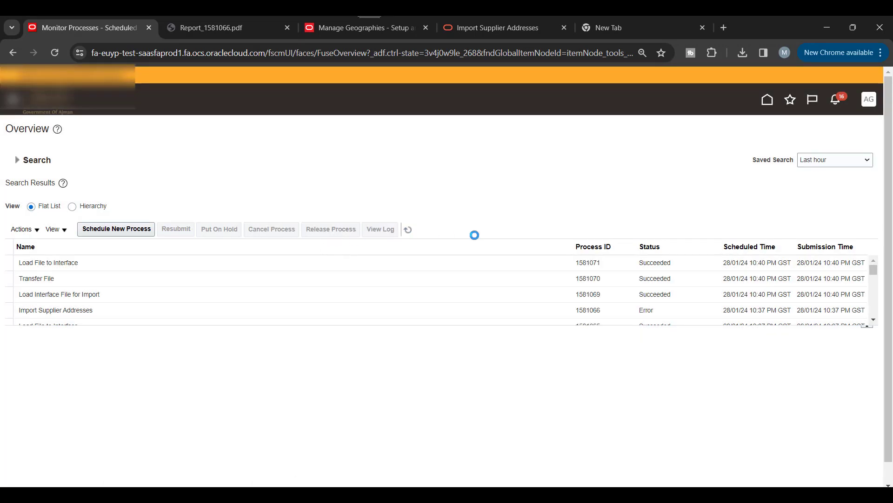
{"action": "left_click", "coordinate": [412, 235]}
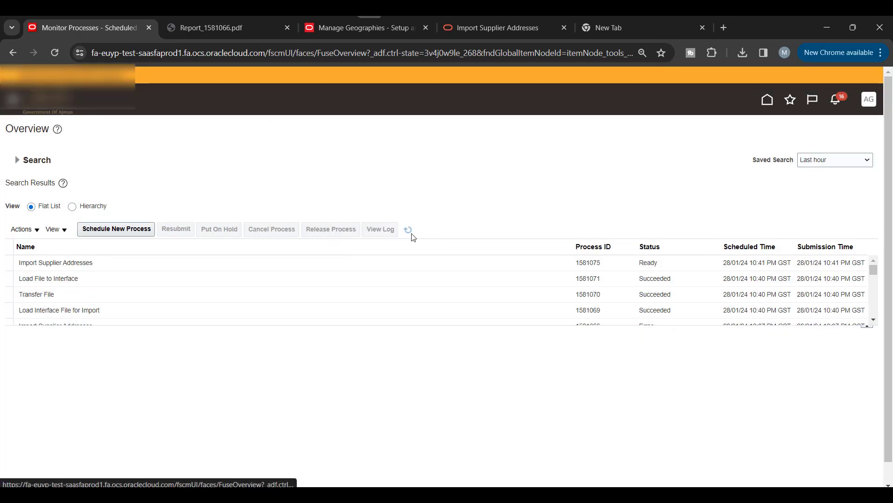
{"action": "left_click", "coordinate": [412, 235]}
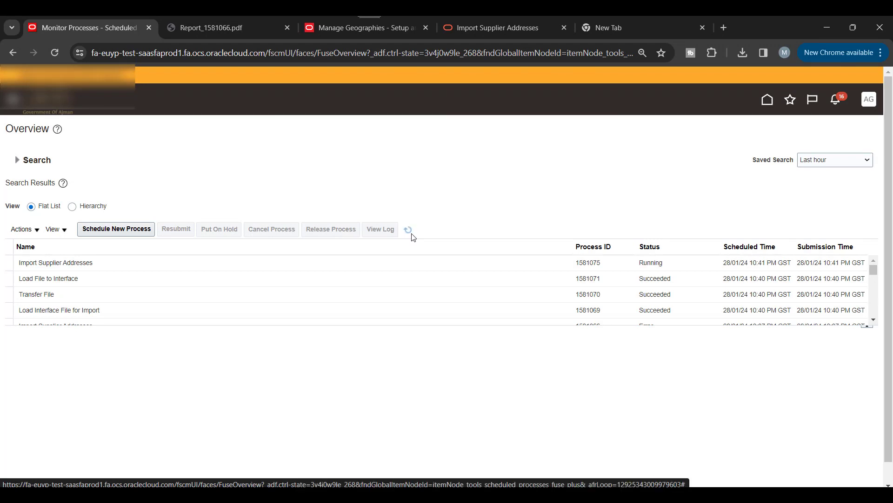
{"action": "left_click", "coordinate": [413, 235]}
{"action": "left_click", "coordinate": [412, 234]}
{"action": "left_click", "coordinate": [310, 264]}
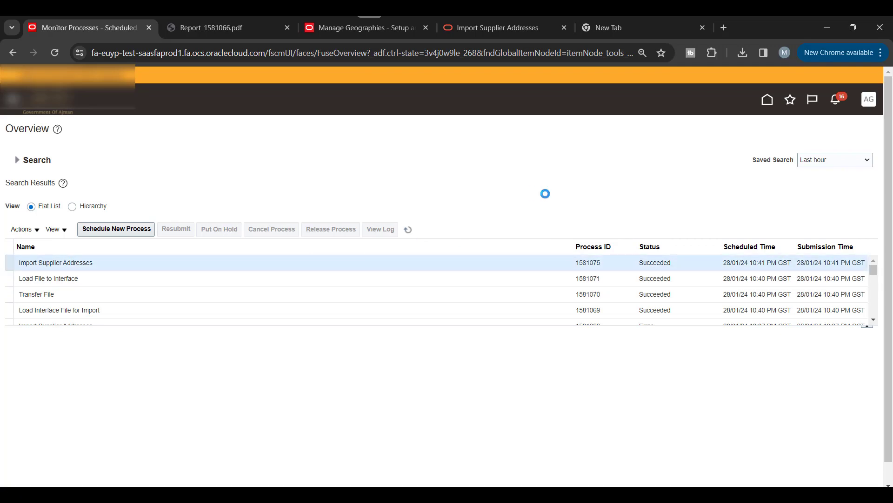
Step: Download Report_1581075.pdf and scroll to page 3 showing one supplier address imported
{"action": "left_click", "coordinate": [121, 412]}
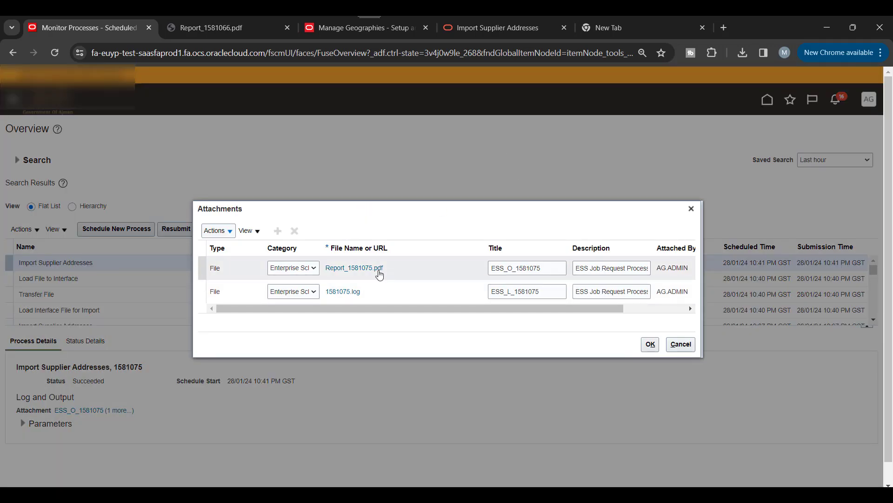
{"action": "left_click", "coordinate": [379, 271]}
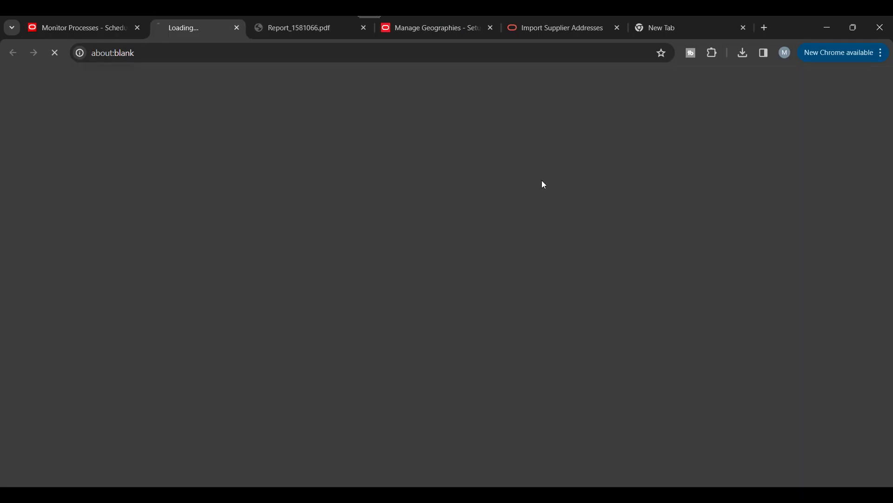
{"action": "left_click", "coordinate": [629, 80]}
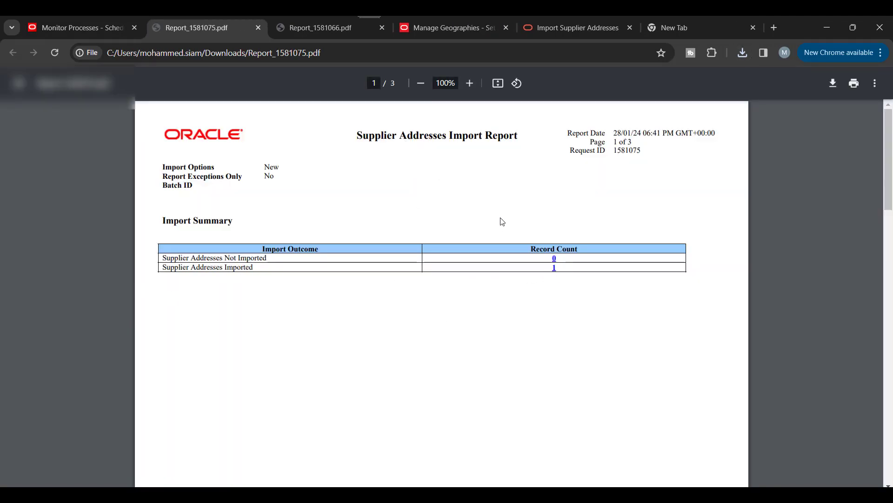
{"action": "scroll", "coordinate": [502, 221], "scroll_direction": "down", "scroll_amount": 10}
{"action": "scroll", "coordinate": [238, 263], "scroll_direction": "down", "scroll_amount": 12}
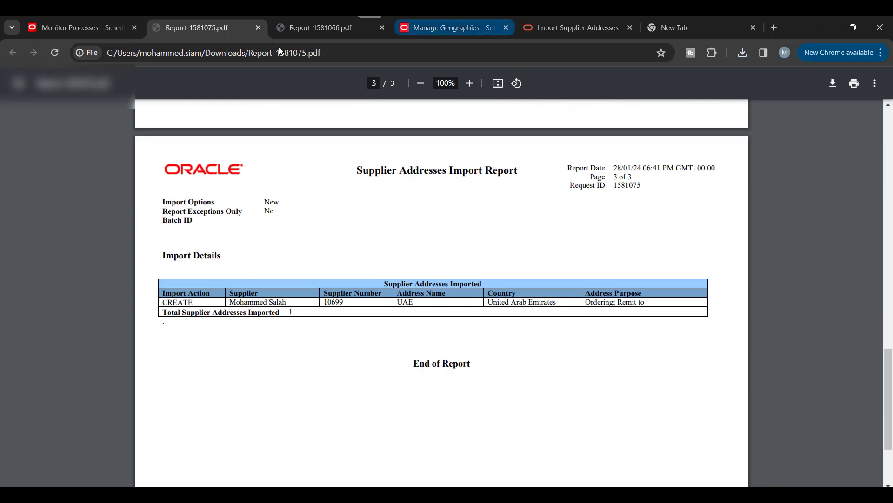
Step: Duplicate the Monitor Processes tab to get a second Fusion home page tab
{"action": "left_click", "coordinate": [67, 28]}
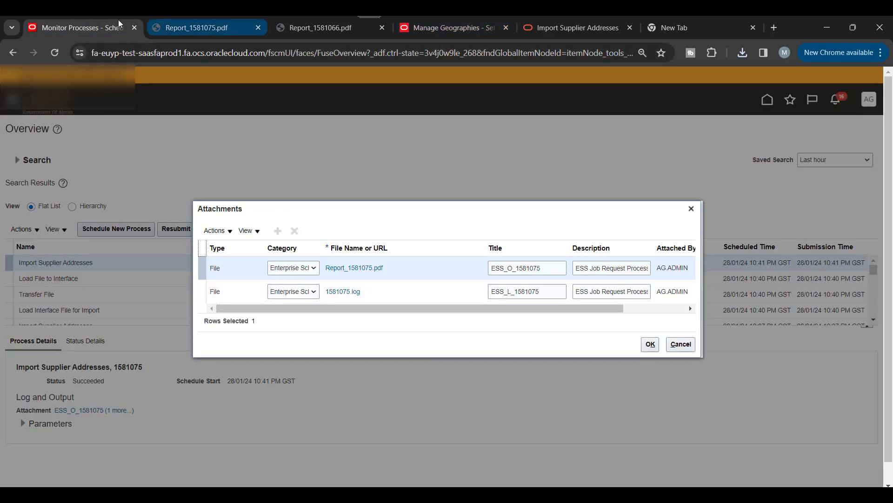
{"action": "right_click", "coordinate": [82, 29]}
{"action": "left_click", "coordinate": [122, 133]}
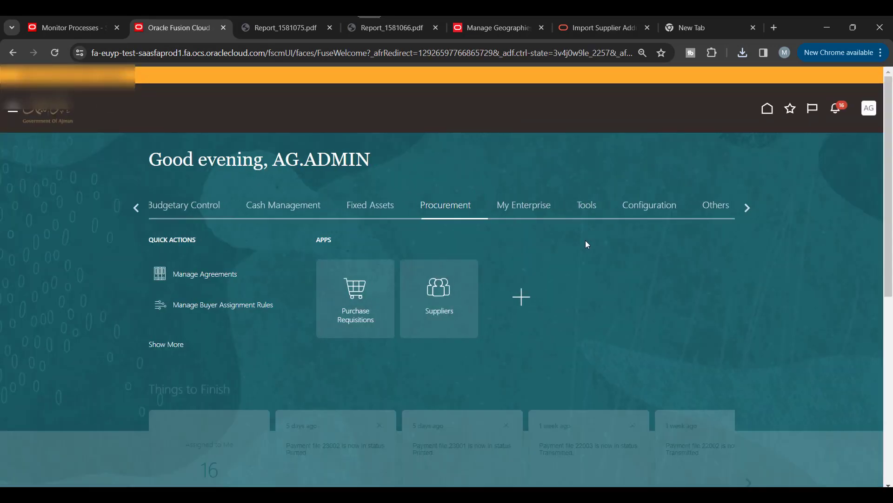
Step: In the Suppliers work area, list Suppliers with Incomplete Setup that have No Contacts
{"action": "scroll", "coordinate": [587, 242], "scroll_direction": "down", "scroll_amount": 3}
{"action": "left_click", "coordinate": [439, 140]}
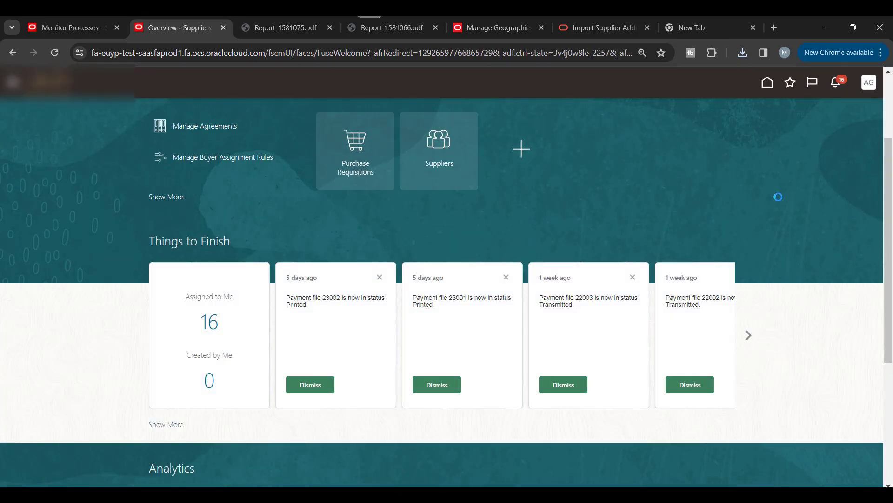
{"action": "scroll", "coordinate": [347, 315], "scroll_direction": "down", "scroll_amount": 4}
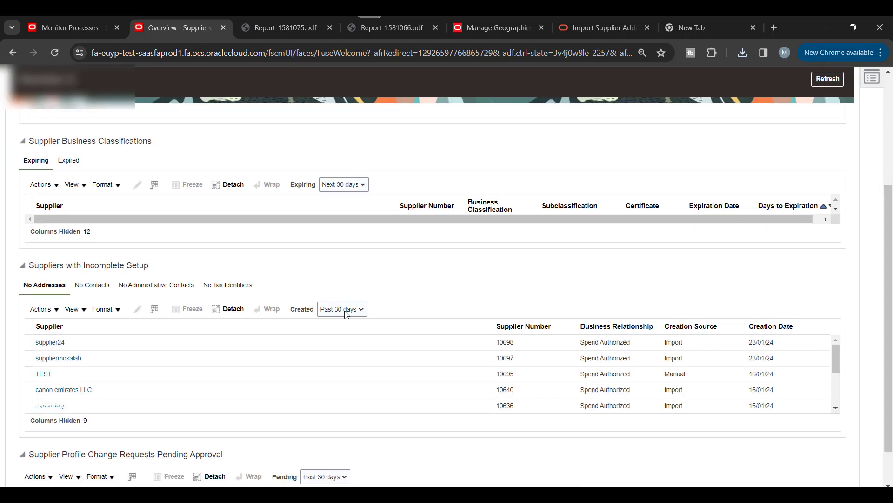
{"action": "scroll", "coordinate": [129, 365], "scroll_direction": "up", "scroll_amount": 1}
{"action": "scroll", "coordinate": [679, 314], "scroll_direction": "down", "scroll_amount": 2}
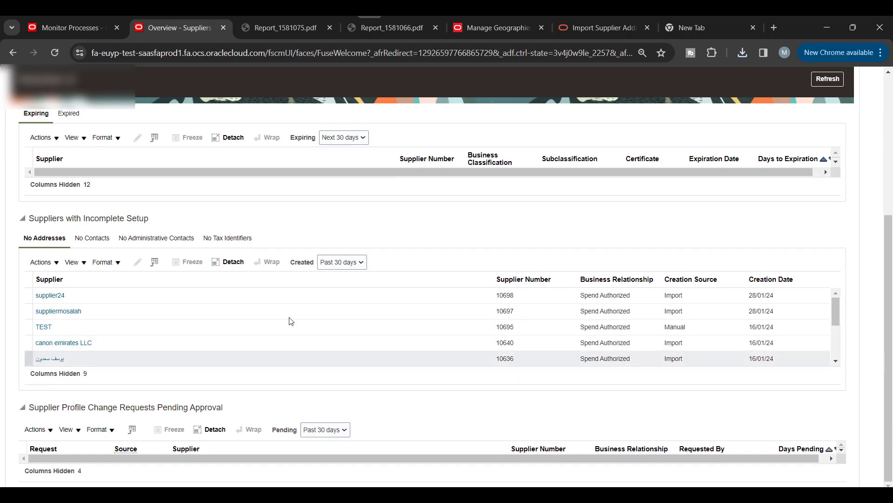
{"action": "left_click", "coordinate": [95, 238]}
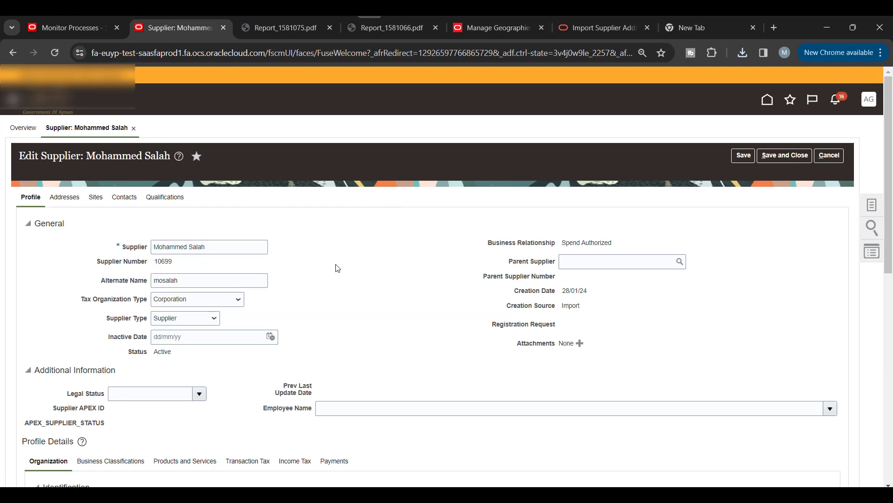
Step: Open the supplier's UAE address and review its Dubai lines, Ajman emirate and Ordering/Remit to purposes
{"action": "scroll", "coordinate": [273, 278], "scroll_direction": "down", "scroll_amount": 1}
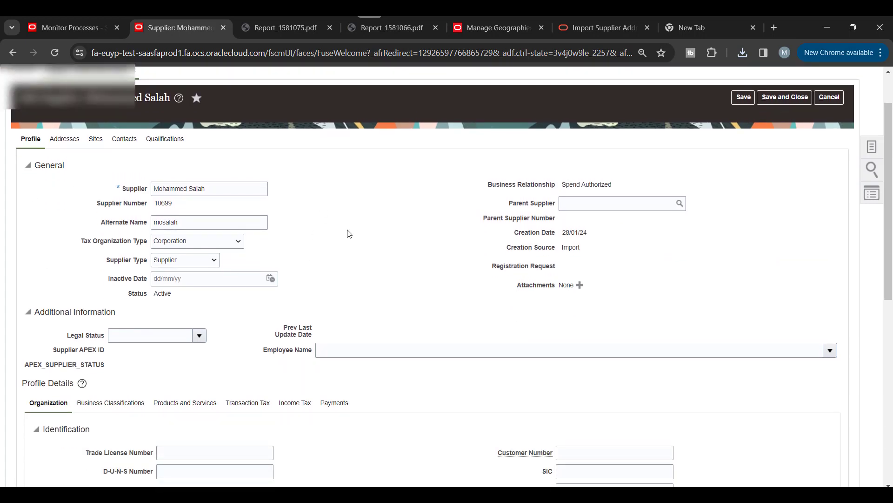
{"action": "left_click", "coordinate": [64, 139]}
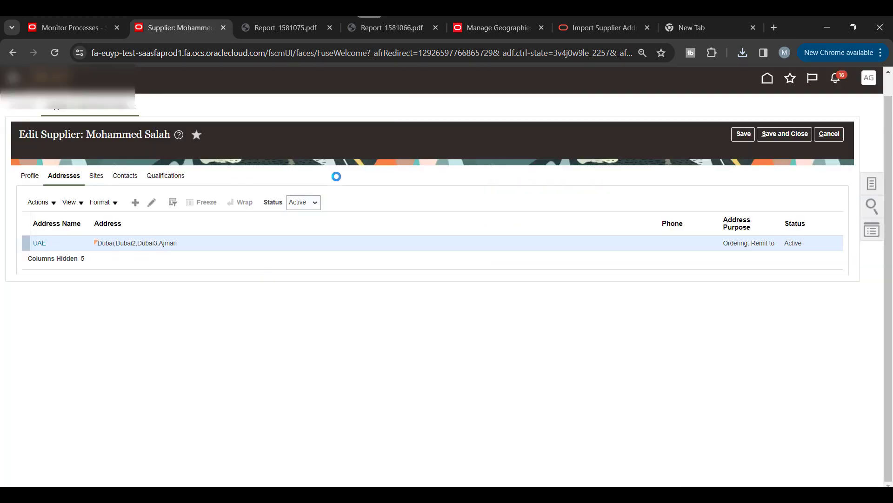
{"action": "left_click", "coordinate": [40, 242]}
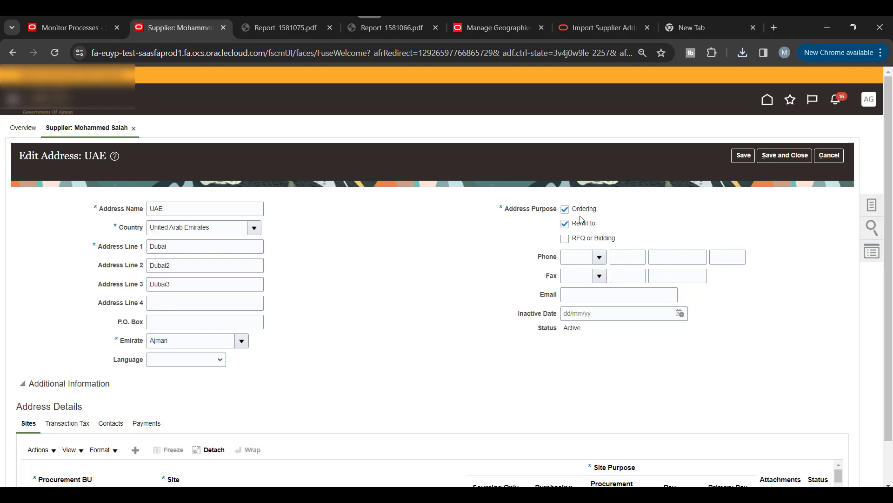
{"action": "scroll", "coordinate": [423, 239], "scroll_direction": "down", "scroll_amount": 1}
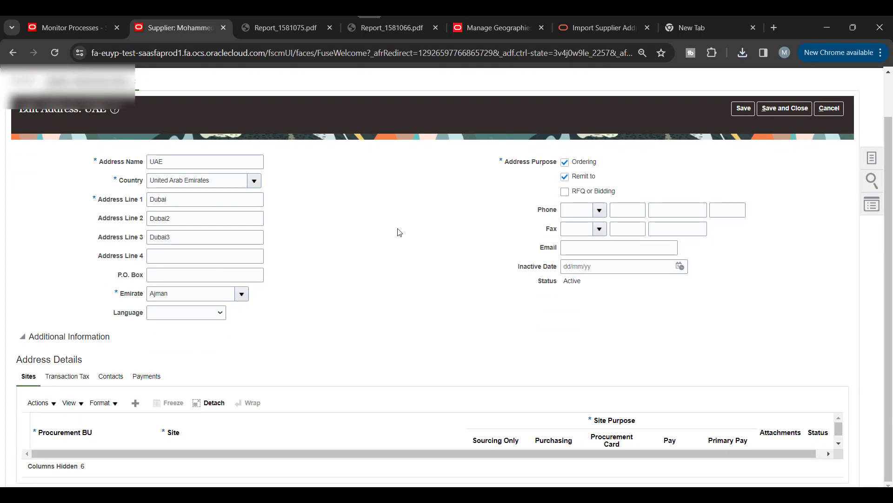
{"action": "scroll", "coordinate": [399, 231], "scroll_direction": "up", "scroll_amount": 1}
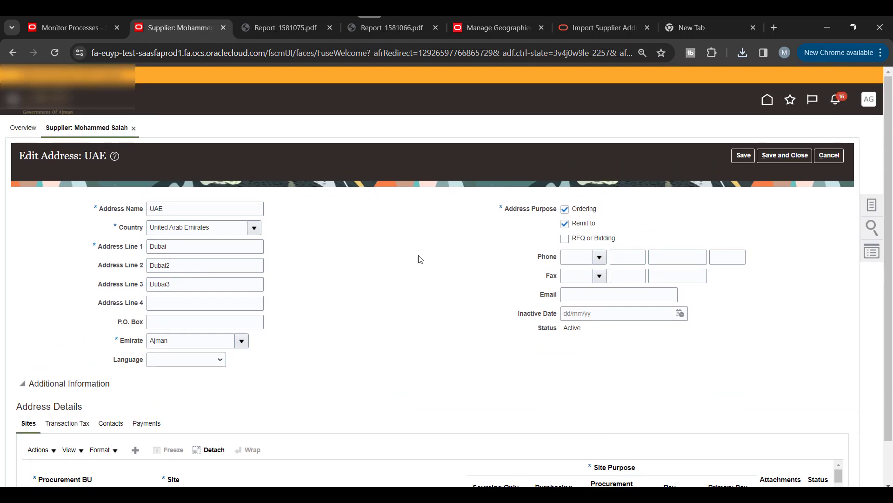
{"action": "scroll", "coordinate": [428, 258], "scroll_direction": "down", "scroll_amount": 1}
{"action": "scroll", "coordinate": [427, 257], "scroll_direction": "up", "scroll_amount": 2}
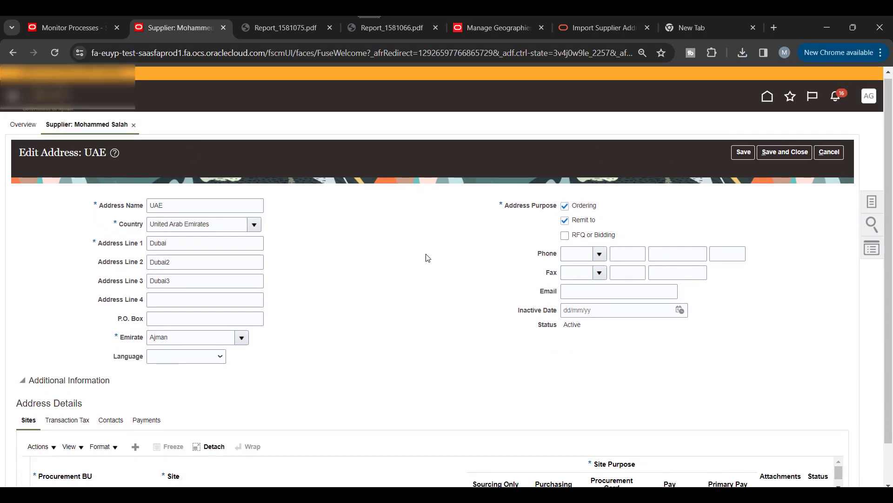
{"action": "scroll", "coordinate": [365, 273], "scroll_direction": "down", "scroll_amount": 2}
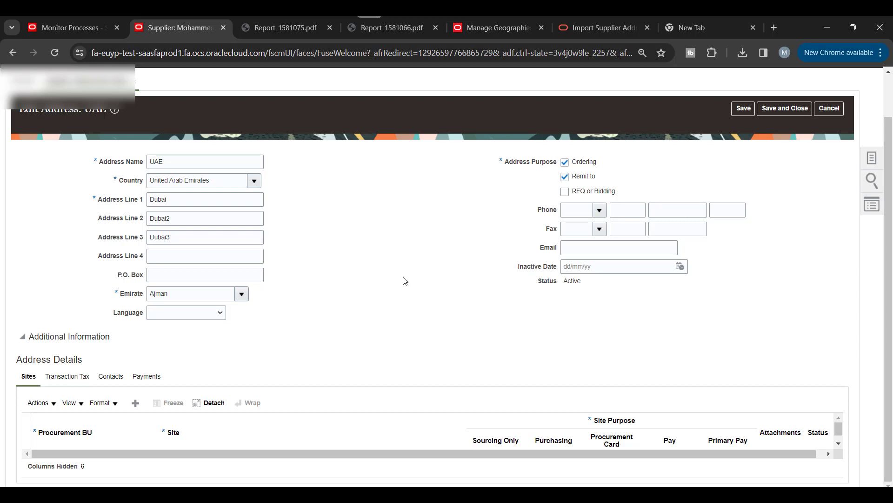
{"action": "left_click", "coordinate": [327, 494]}
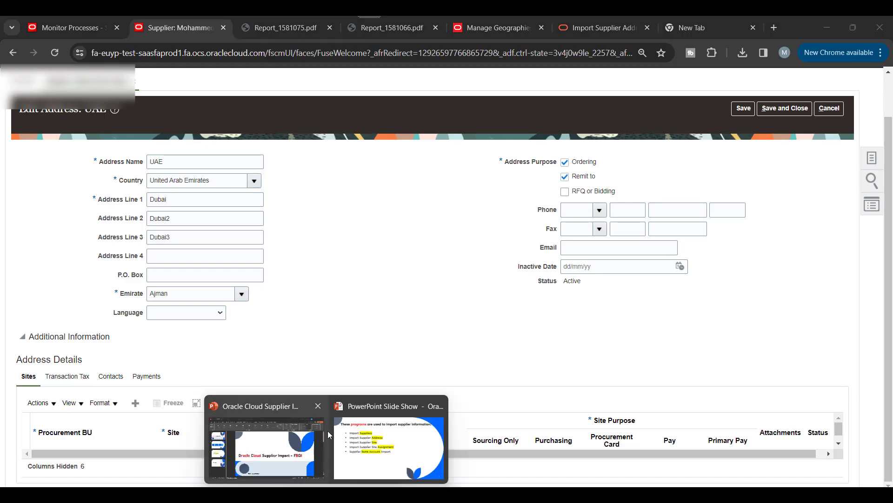
Step: Present the PowerPoint slide of five supplier import programs, then return to the Chrome address page
{"action": "left_click", "coordinate": [388, 430]}
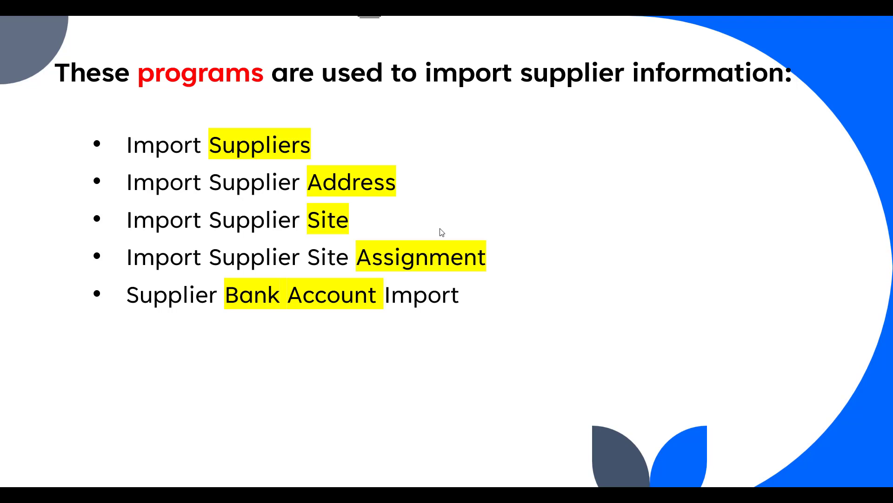
{"action": "key", "text": "Left"}
{"action": "key", "text": "Left"}
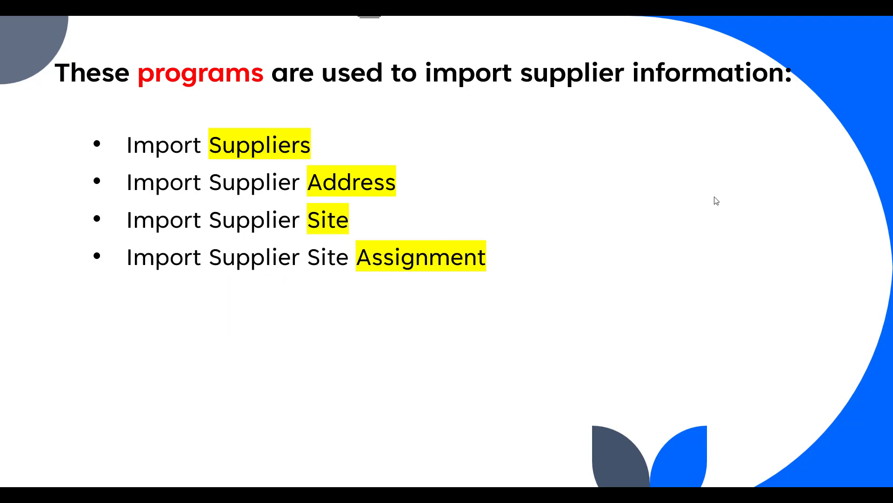
{"action": "key", "text": "Right"}
{"action": "key", "text": "Right"}
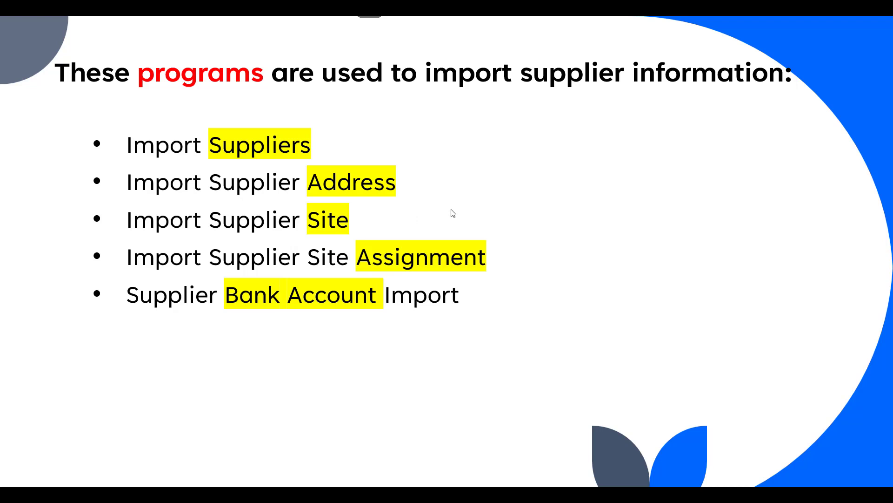
{"action": "key", "text": "alt+Tab"}
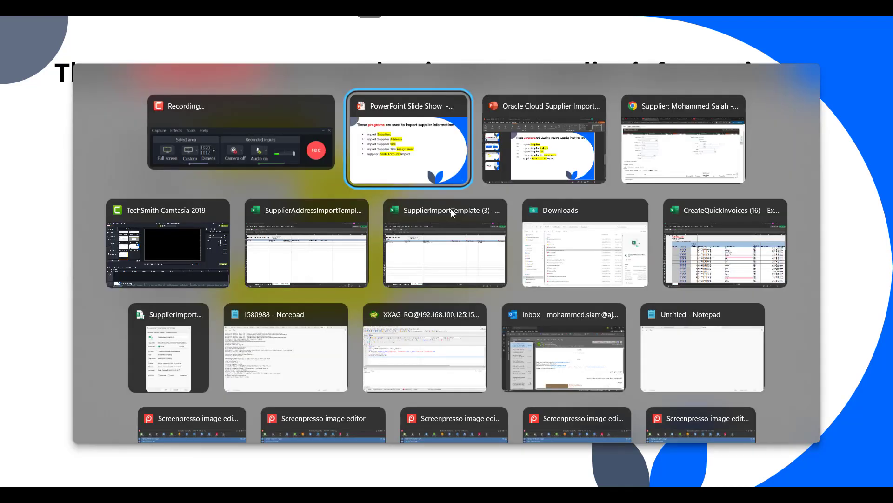
{"action": "key", "text": "Tab"}
{"action": "key", "text": "Tab"}
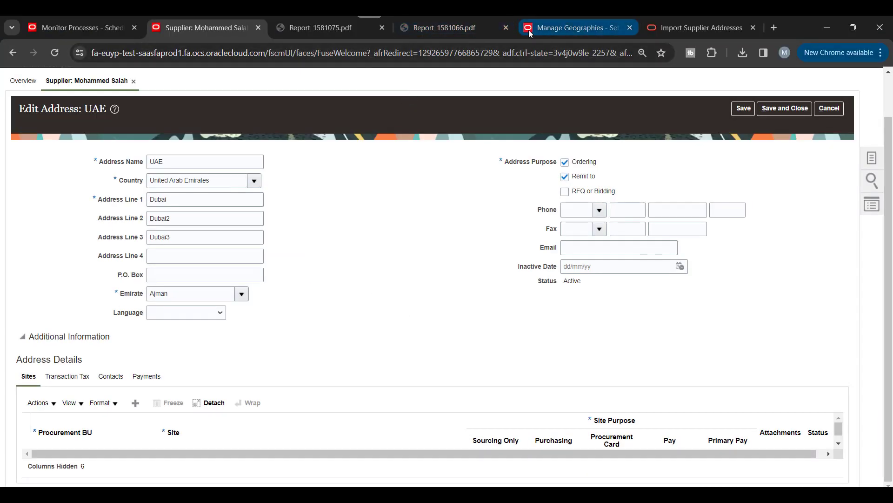
Step: Close the two report PDFs and download the Import Supplier Sites XLSM template, then show it in Downloads
{"action": "left_click", "coordinate": [506, 27]}
{"action": "left_click", "coordinate": [382, 28]}
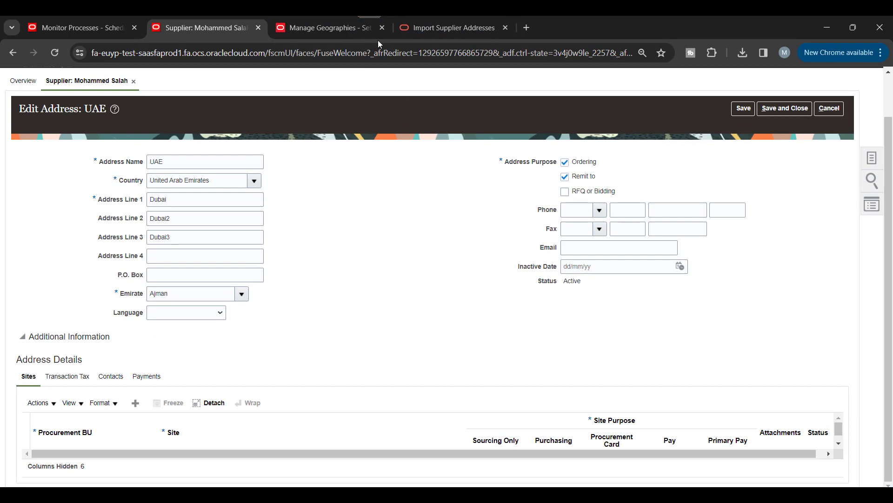
{"action": "left_click", "coordinate": [450, 30]}
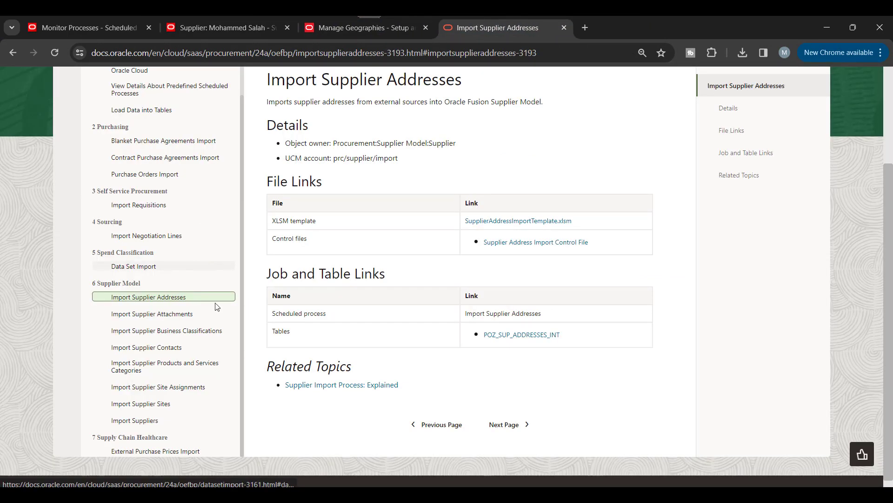
{"action": "left_click", "coordinate": [155, 403]}
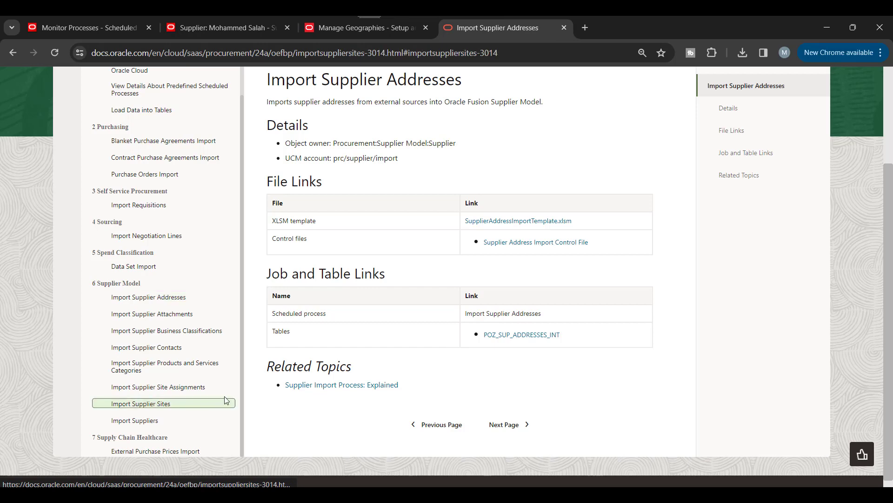
{"action": "left_click", "coordinate": [490, 221]}
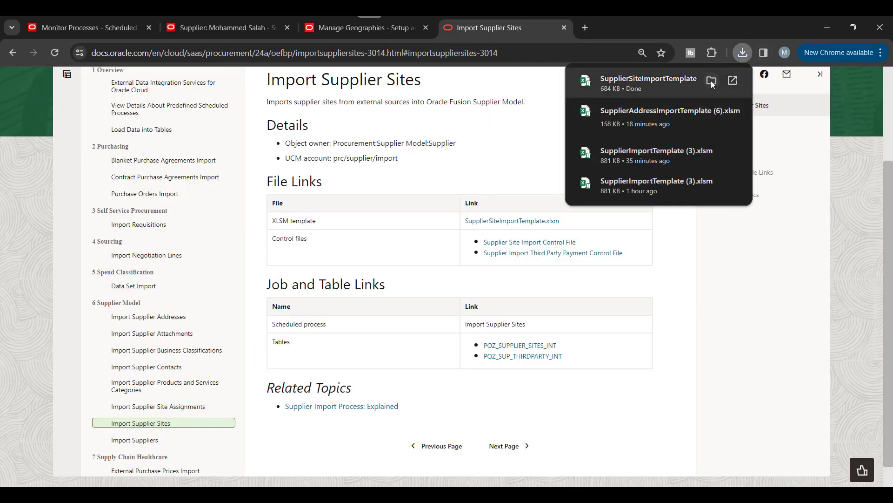
{"action": "left_click", "coordinate": [711, 80]}
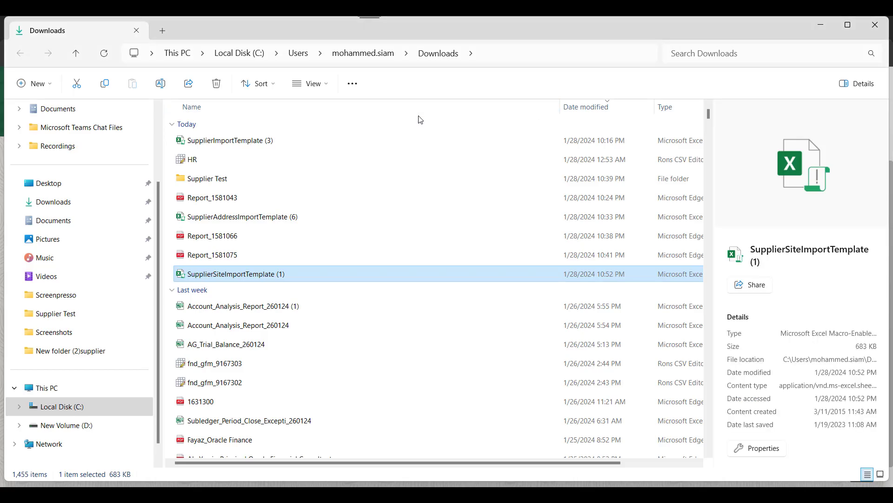
Step: Unblock SupplierSiteImportTemplate (1) in its file Properties and apply the change
{"action": "right_click", "coordinate": [251, 280]}
{"action": "left_click", "coordinate": [303, 345]}
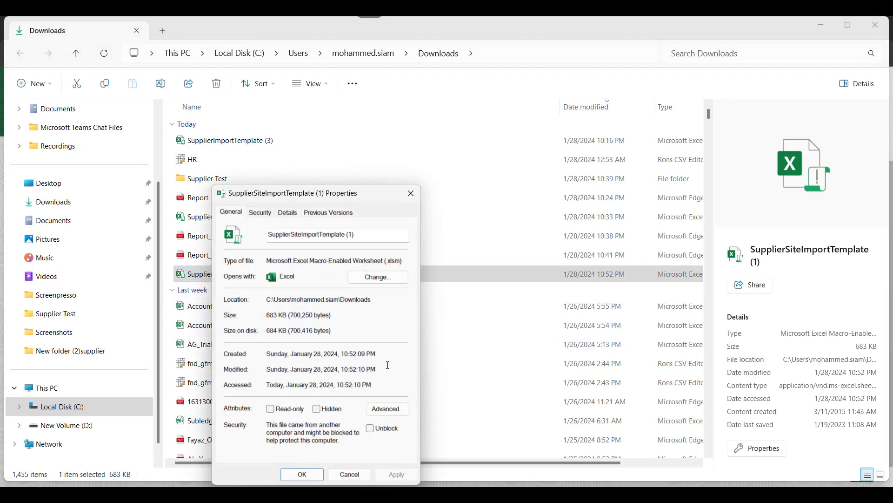
{"action": "left_click", "coordinate": [370, 428]}
{"action": "left_click", "coordinate": [395, 473]}
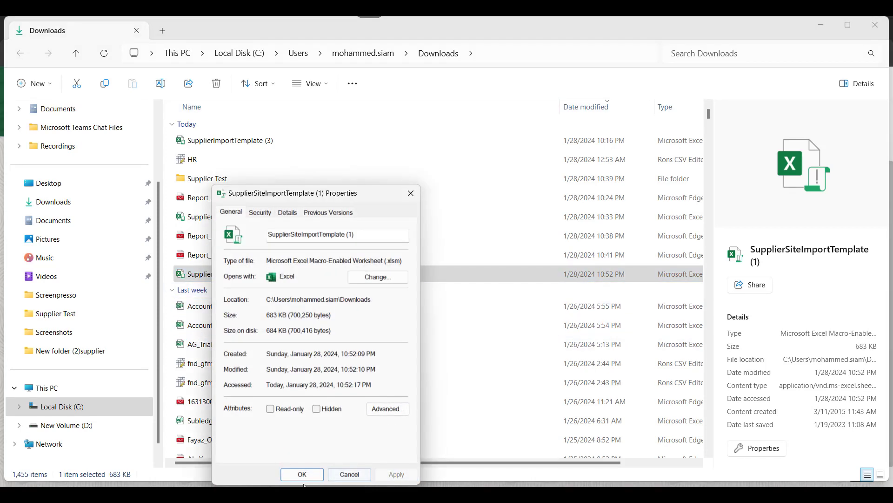
{"action": "left_click", "coordinate": [302, 474]}
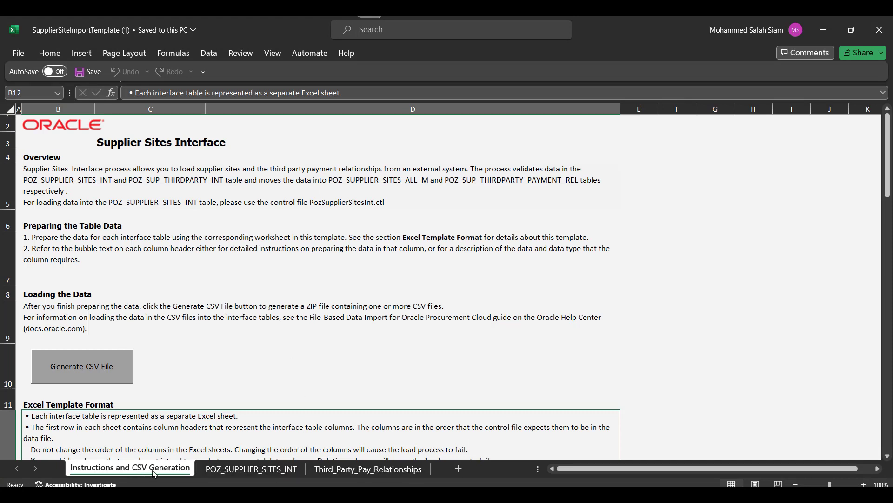
Step: Review the POZ_SUPPLIER_SITES_INT and Third_Party_Pay_Relationships sheets, then begin entering 'Cre' in cell B7
{"action": "left_click", "coordinate": [256, 468]}
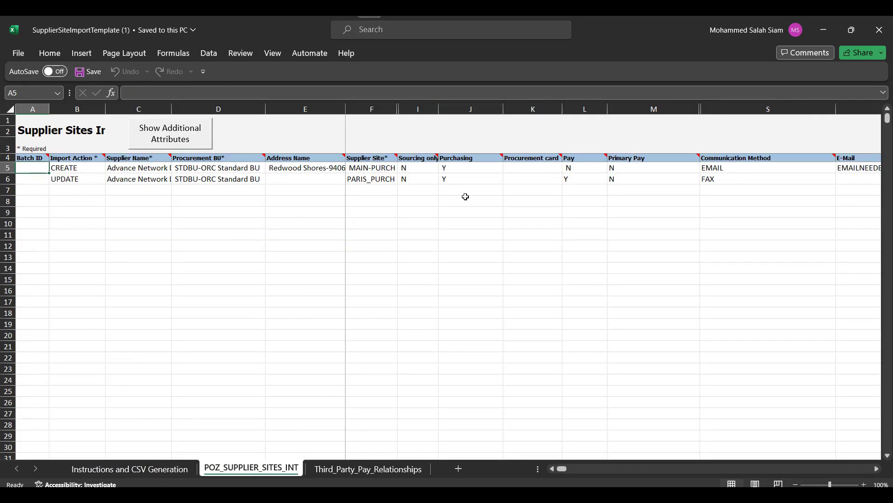
{"action": "left_click", "coordinate": [368, 468]}
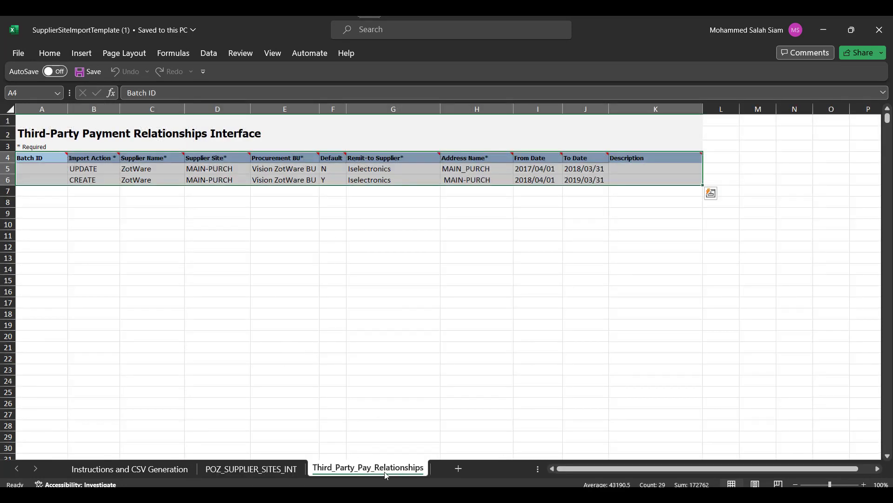
{"action": "left_click", "coordinate": [263, 469]}
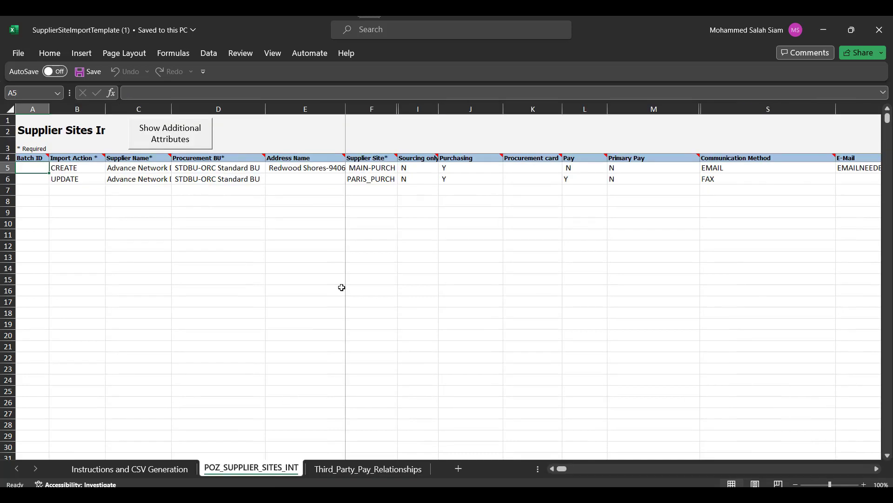
{"action": "left_click", "coordinate": [75, 191]}
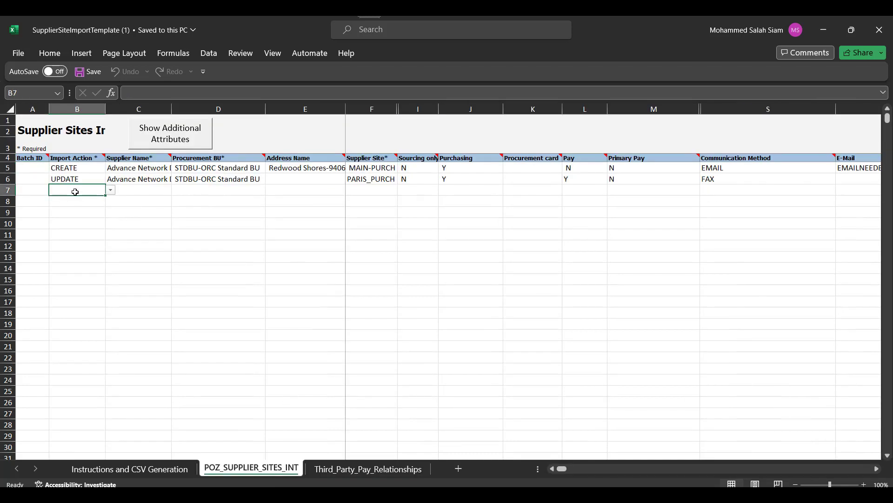
{"action": "type", "text": "Cr"}
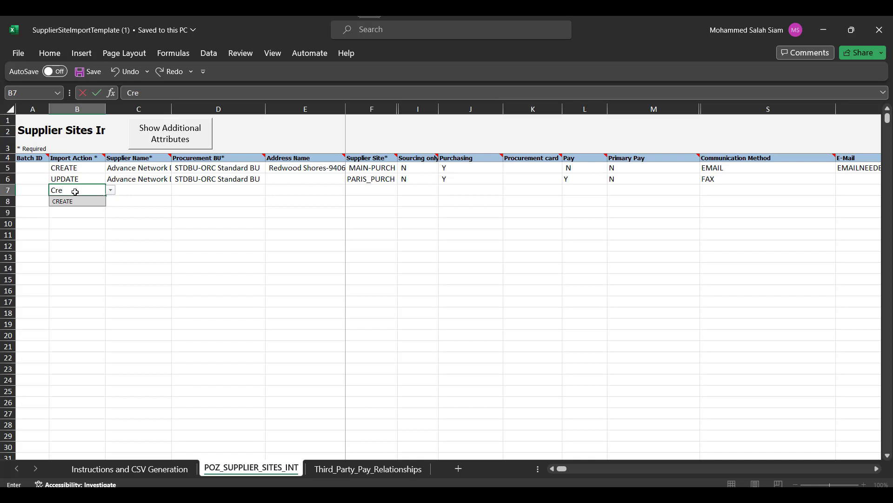
{"action": "type", "text": "e"}
Step: Fill row 7 with Import Action CREATE and the supplier's name in the Supplier Name column
{"action": "key", "text": "Return"}
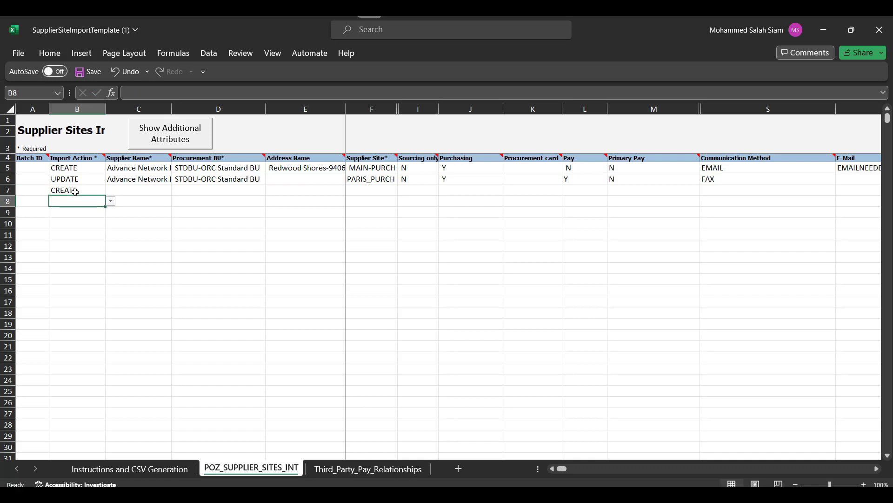
{"action": "key", "text": "Tab"}
{"action": "left_click", "coordinate": [128, 188]}
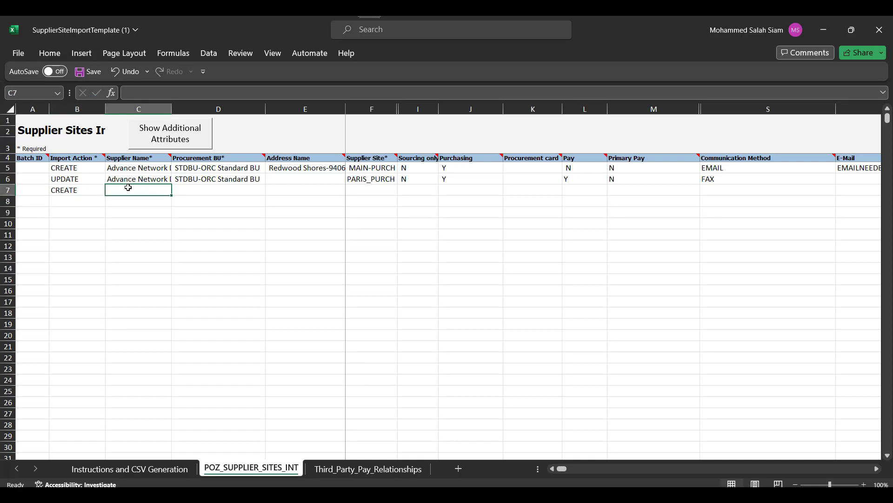
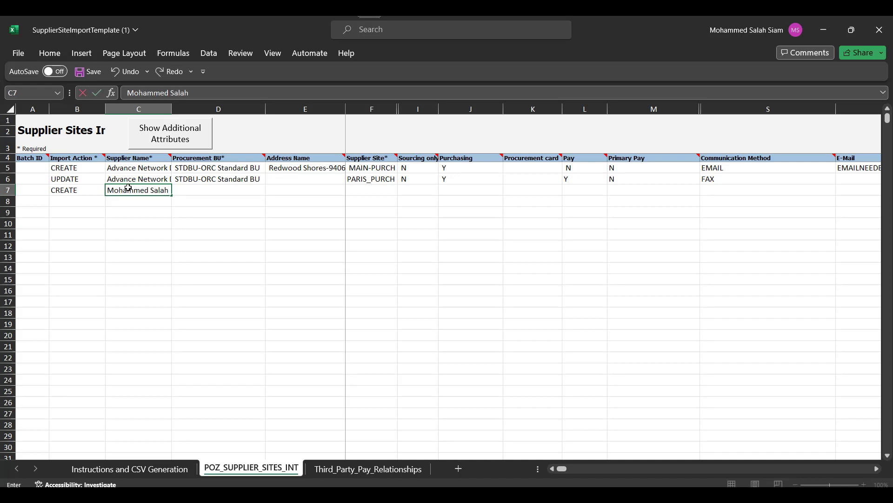
{"action": "key", "text": "Tab"}
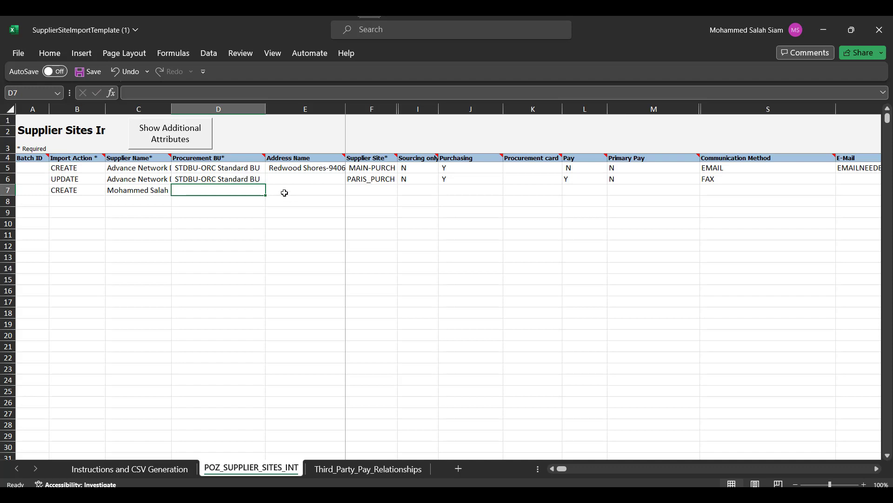
Step: Copy the business unit name 'AM.دائرة البلدية والتخطيط BU' from Notepad into row 7's Procurement BU cell D7
{"action": "left_click", "coordinate": [302, 494]}
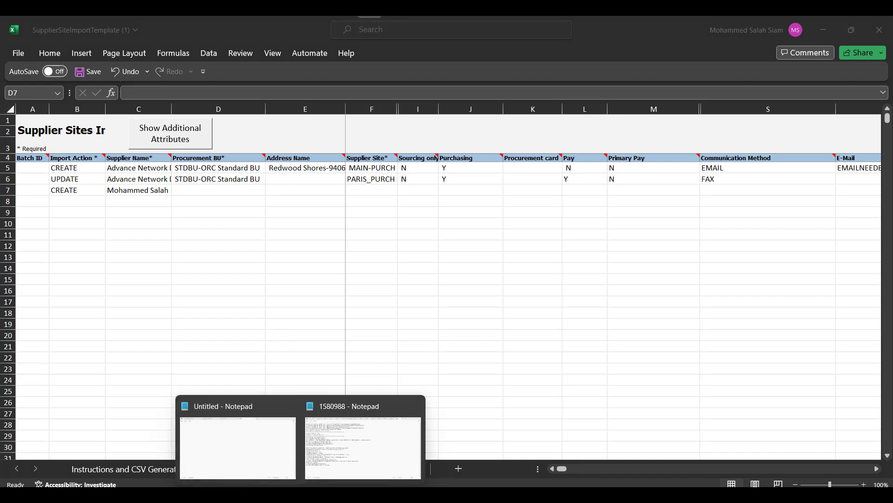
{"action": "left_click", "coordinate": [358, 414]}
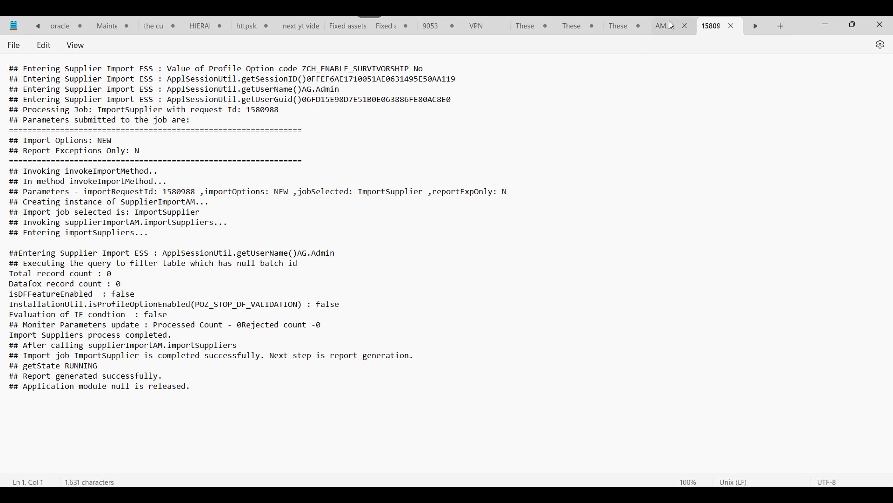
{"action": "left_click", "coordinate": [663, 23]}
{"action": "left_click_drag", "start_coordinate": [111, 71], "coordinate": [12, 73]}
{"action": "key", "text": "ctrl+c"}
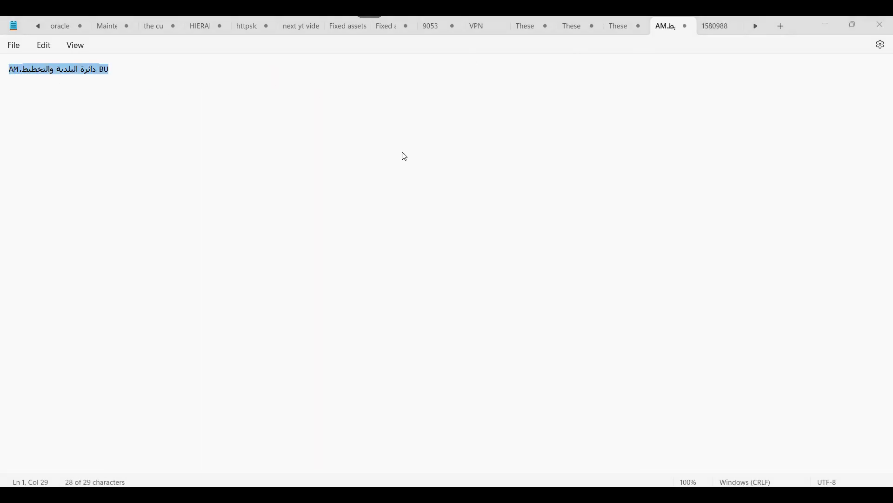
{"action": "key", "text": "alt+Tab"}
{"action": "key", "text": "ctrl+v"}
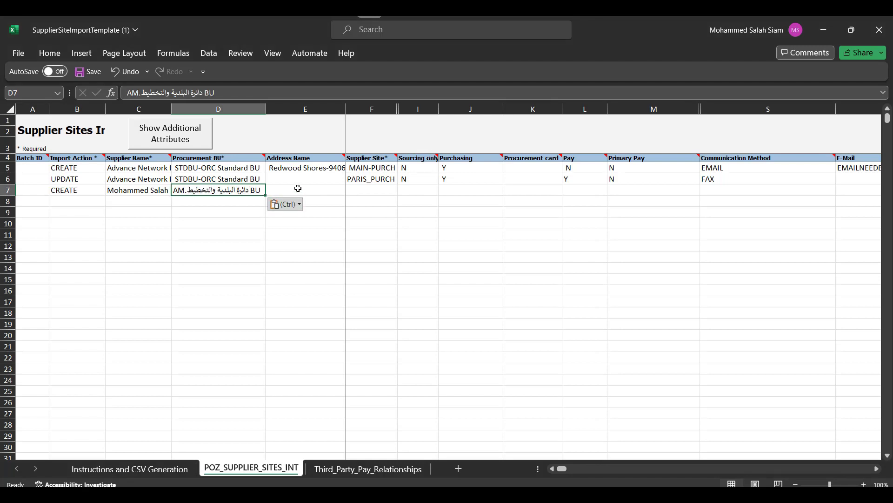
Step: Enter Address Name Dubai and Supplier Site Ajman in row 7
{"action": "left_click", "coordinate": [298, 190]}
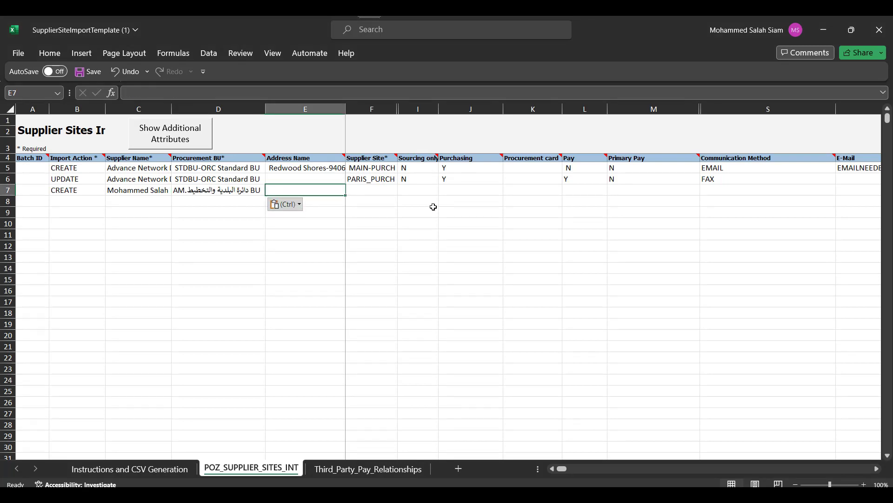
{"action": "type", "text": "Ajman"}
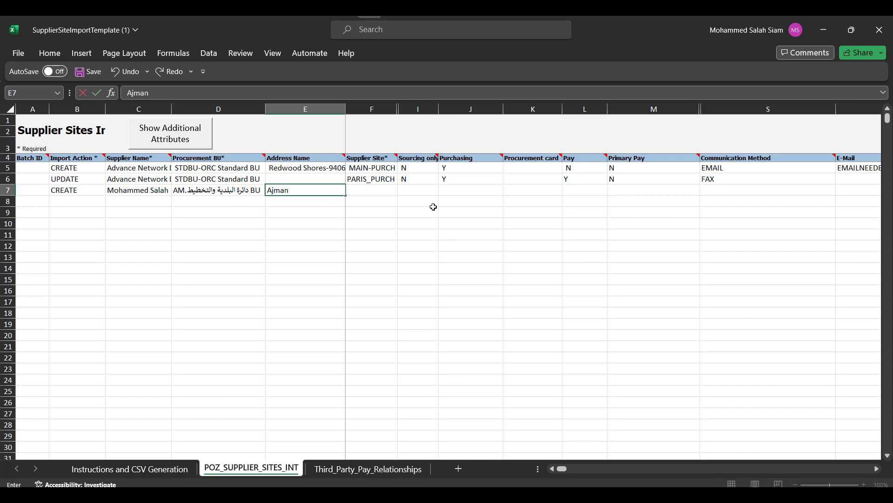
{"action": "key", "text": "BackSpace"}
{"action": "key", "text": "BackSpace"}
{"action": "key", "text": "BackSpace"}
{"action": "key", "text": "BackSpace"}
{"action": "type", "text": "Dubai"}
{"action": "key", "text": "Tab"}
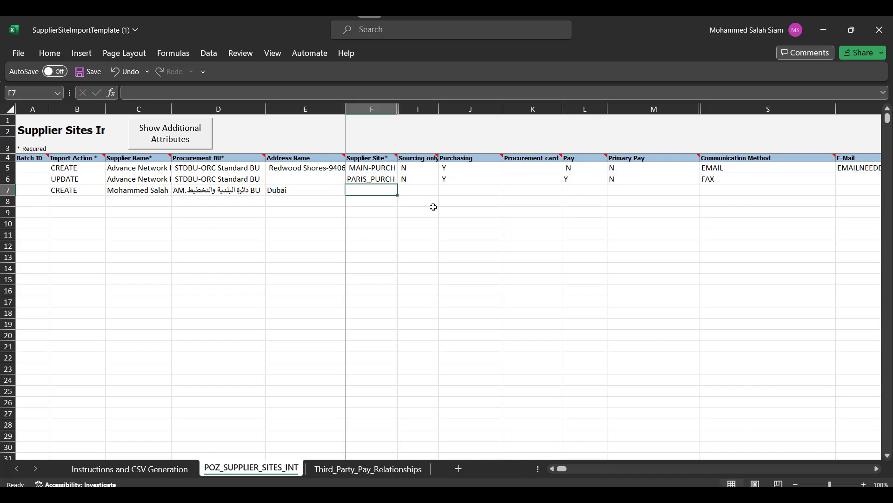
{"action": "type", "text": "Ajman"}
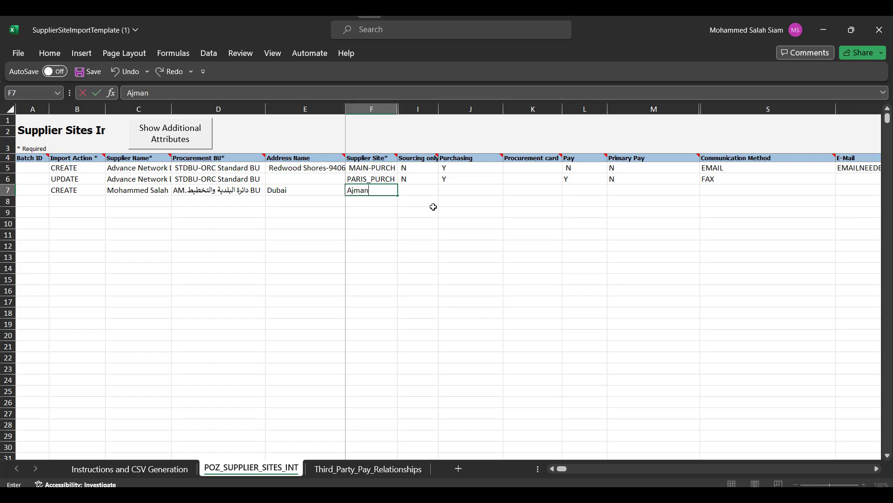
{"action": "key", "text": "Tab"}
Step: Check the address name UAE in cell D5 of the supplier address import template
{"action": "key", "text": "alt+Tab"}
{"action": "key", "text": "alt+Tab"}
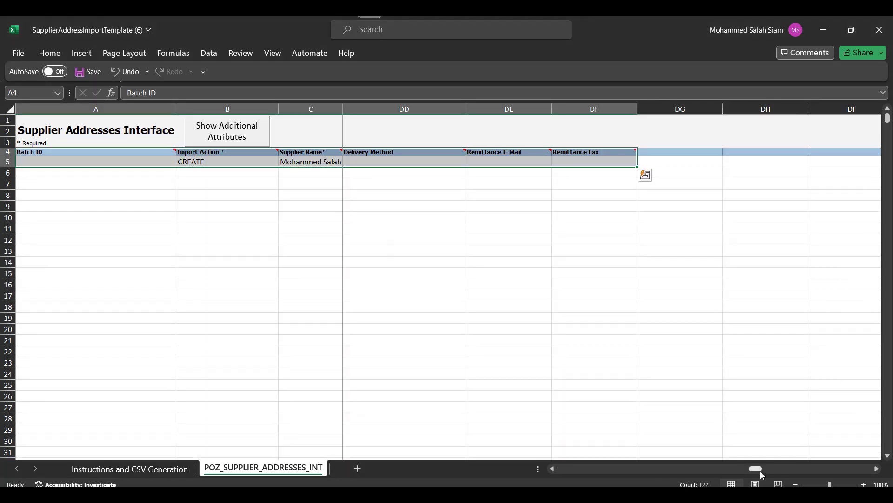
{"action": "left_click_drag", "start_coordinate": [760, 471], "coordinate": [549, 469]}
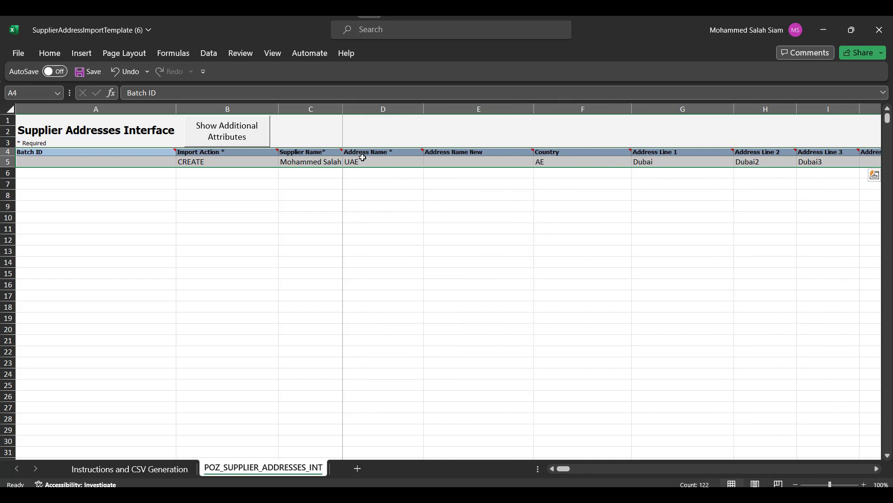
{"action": "left_click", "coordinate": [380, 162]}
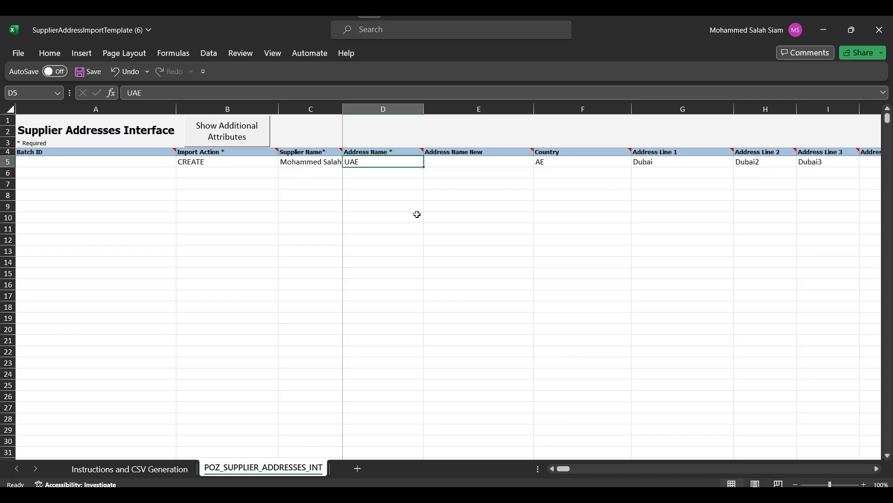
{"action": "key", "text": "alt+Tab"}
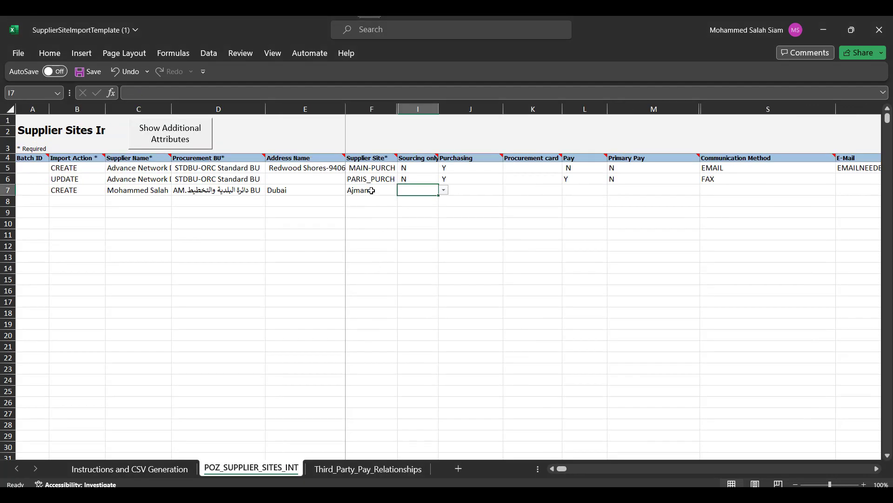
Step: Change row 7 to Address Name UAE, Supplier Site MOSALAH, sourcing N and Purchasing, Pay, Primary Pay Y
{"action": "left_click", "coordinate": [312, 191]}
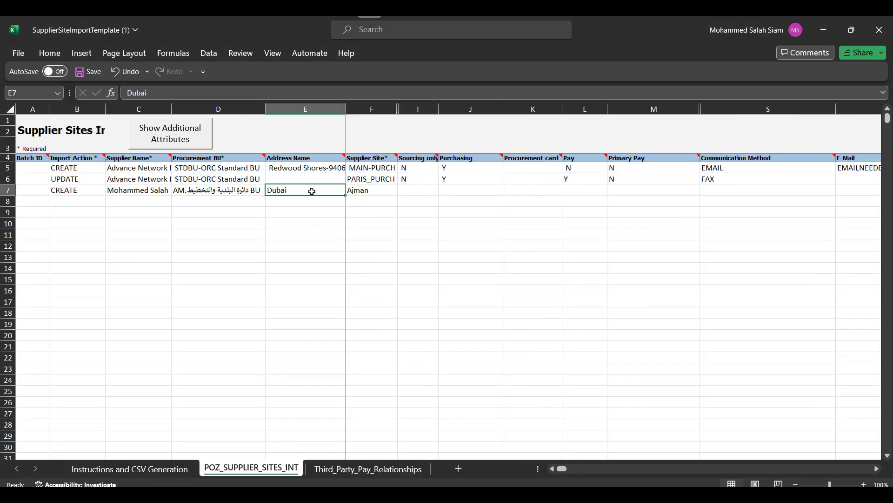
{"action": "type", "text": "UAE"}
{"action": "key", "text": "Tab"}
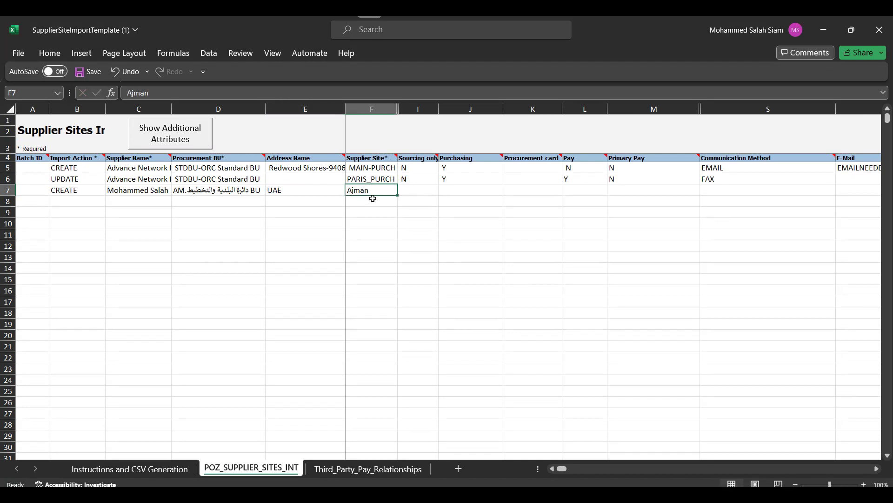
{"action": "type", "text": "MO"}
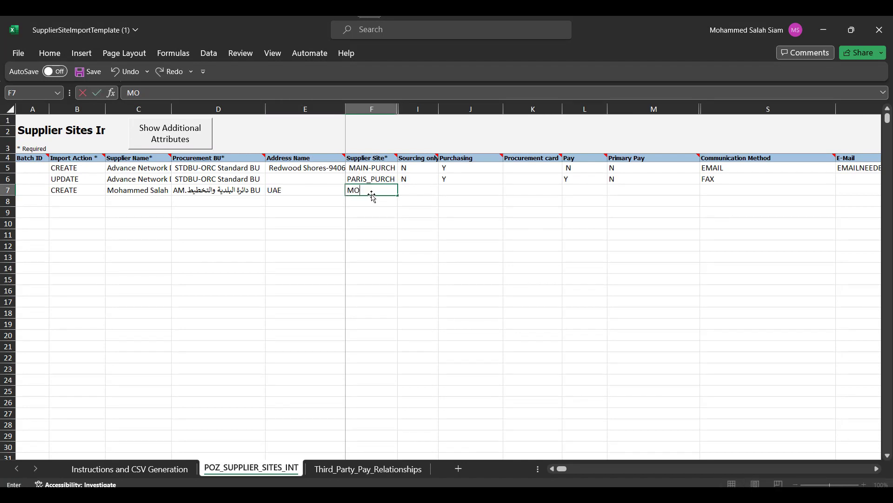
{"action": "type", "text": "SALAH"}
{"action": "key", "text": "Tab"}
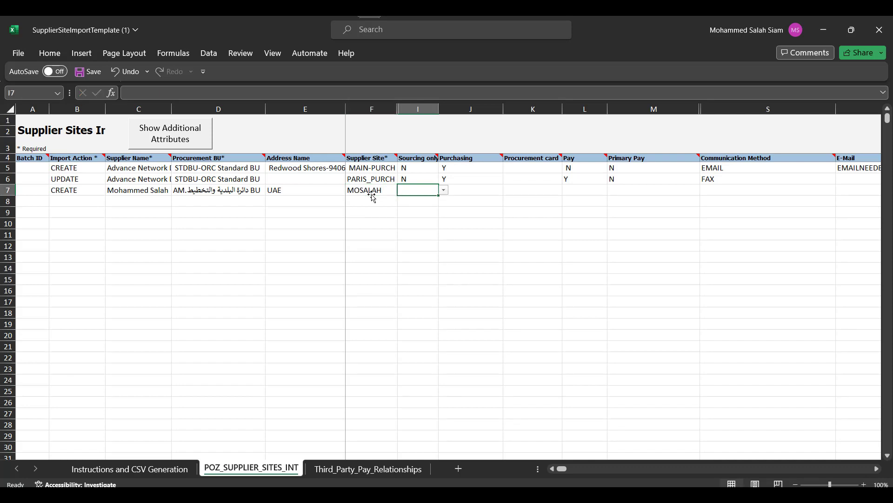
{"action": "type", "text": "N"}
{"action": "key", "text": "Tab"}
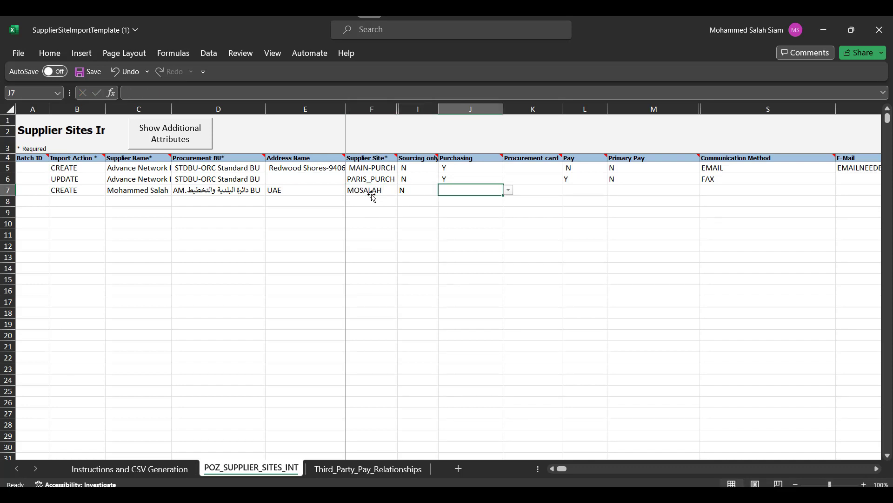
{"action": "type", "text": "Y"}
{"action": "key", "text": "Tab"}
{"action": "key", "text": "Tab"}
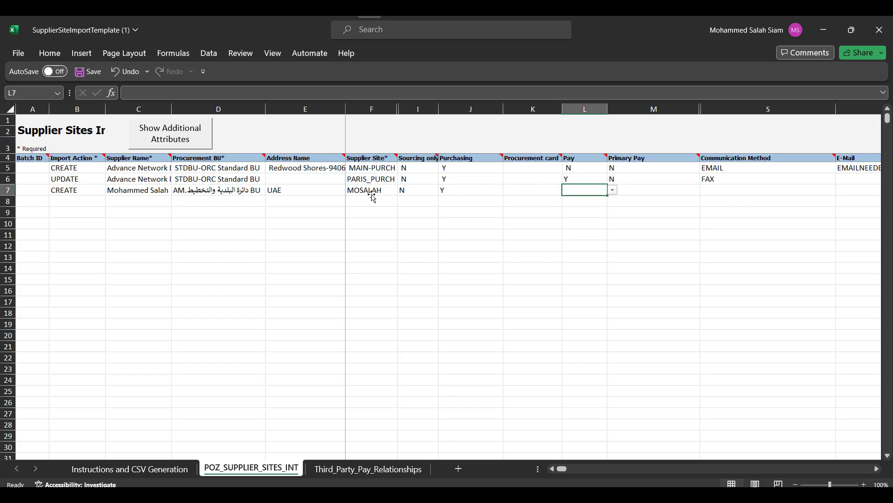
{"action": "type", "text": "Y"}
{"action": "key", "text": "Tab"}
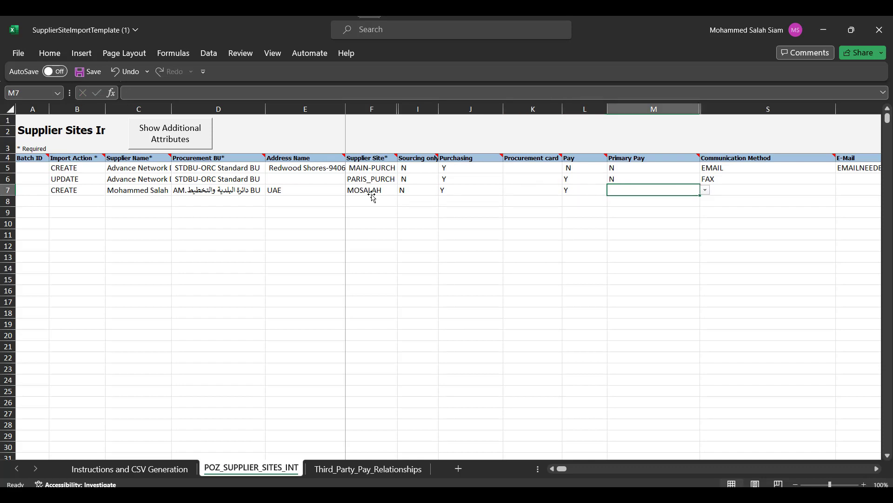
{"action": "type", "text": "Y"}
{"action": "key", "text": "Tab"}
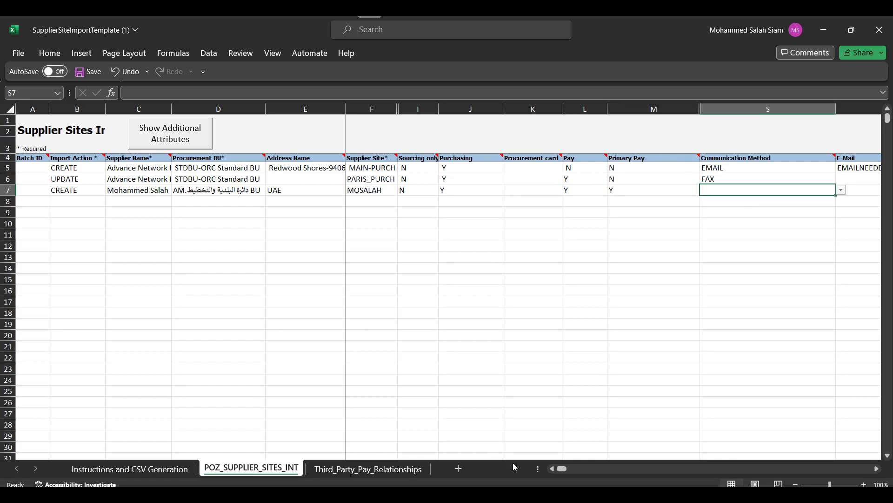
Step: Enter the supplier's e-mail address further along row 7
{"action": "scroll", "coordinate": [644, 201], "scroll_direction": "right", "scroll_amount": 5}
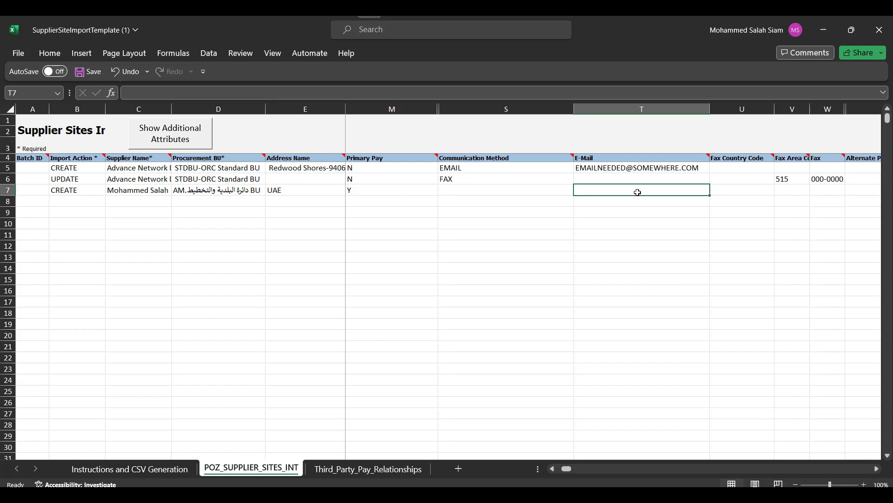
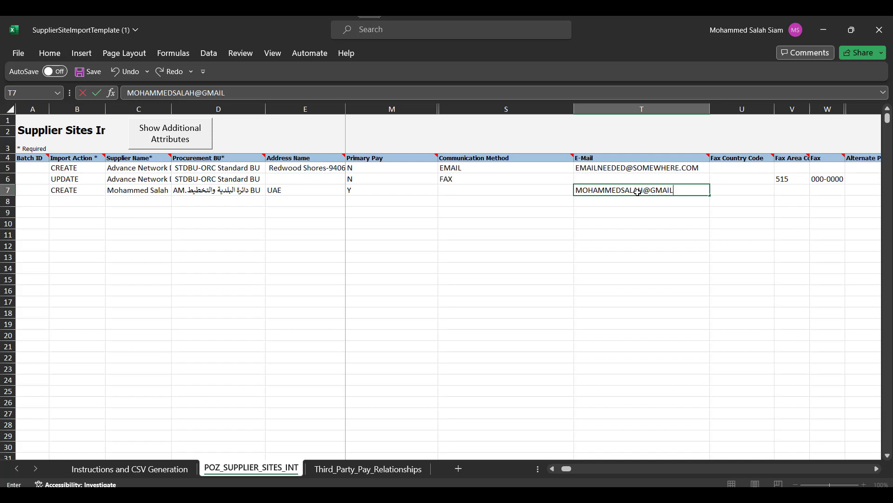
{"action": "key", "text": "Tab"}
{"action": "key", "text": "Tab"}
{"action": "key", "text": "Tab"}
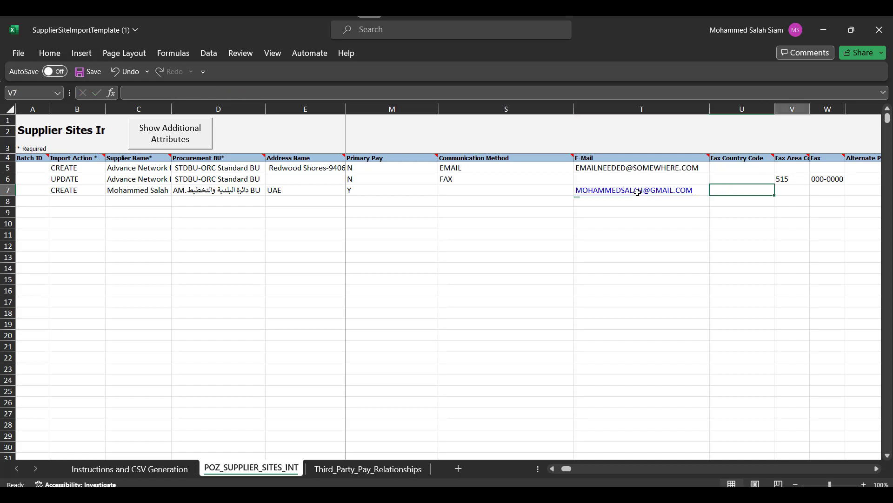
{"action": "key", "text": "Tab"}
{"action": "key", "text": "Tab"}
{"action": "key", "text": "Tab"}
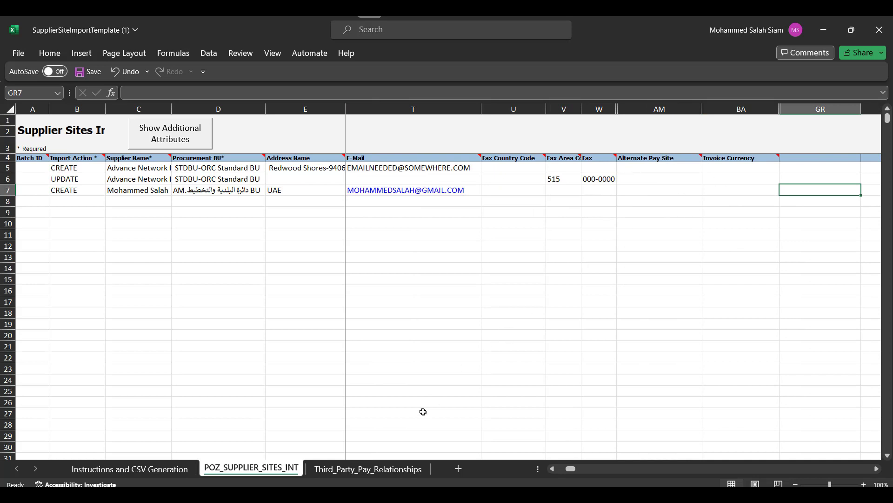
Step: Start Third_Party_Pay_Relationships row 7 with CREATE, the supplier's name and site MOSALAH
{"action": "left_click", "coordinate": [368, 468]}
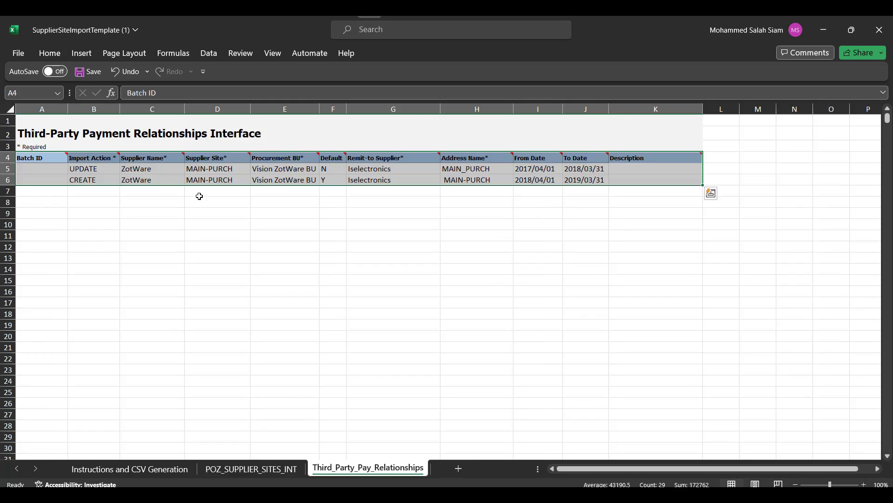
{"action": "left_click", "coordinate": [93, 192]}
{"action": "type", "text": "CR"}
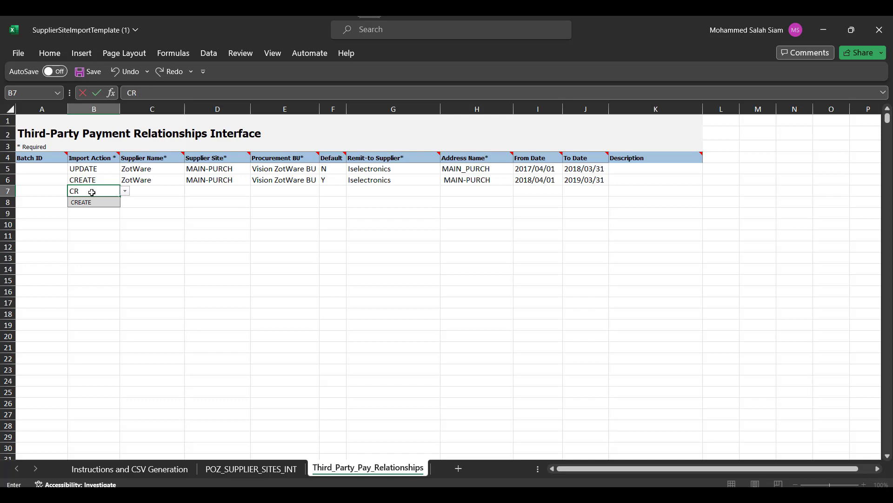
{"action": "key", "text": "Tab"}
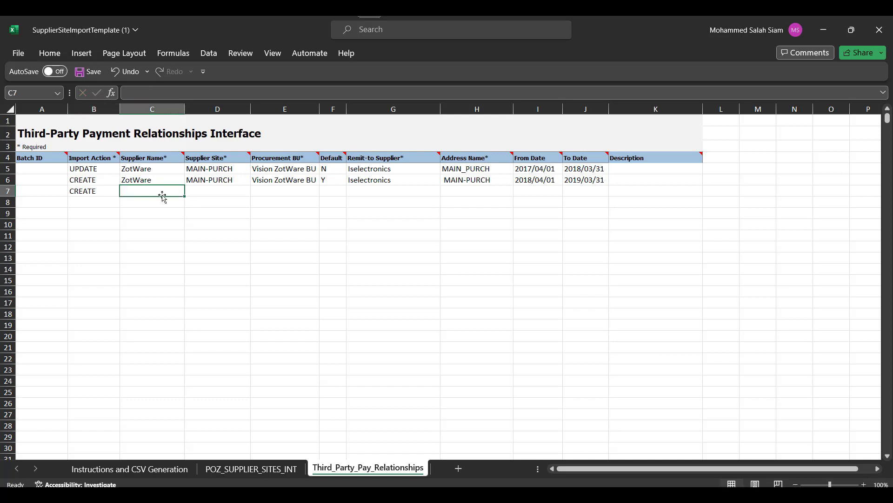
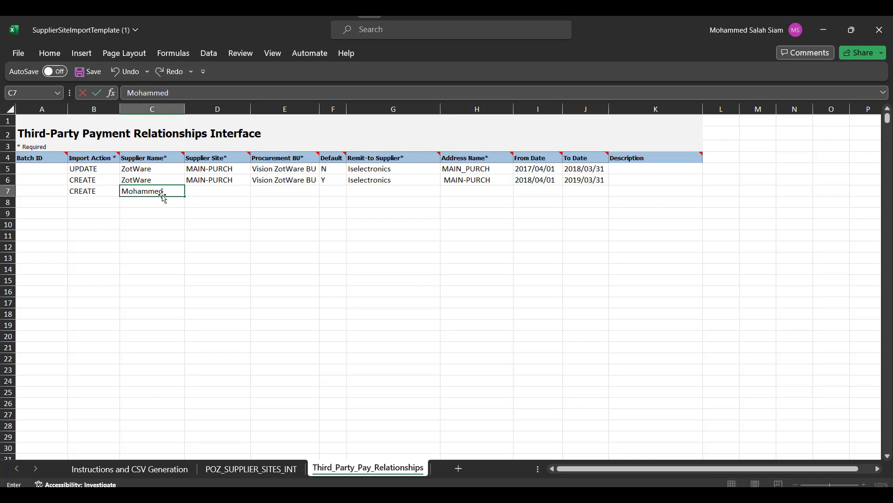
{"action": "key", "text": "Tab"}
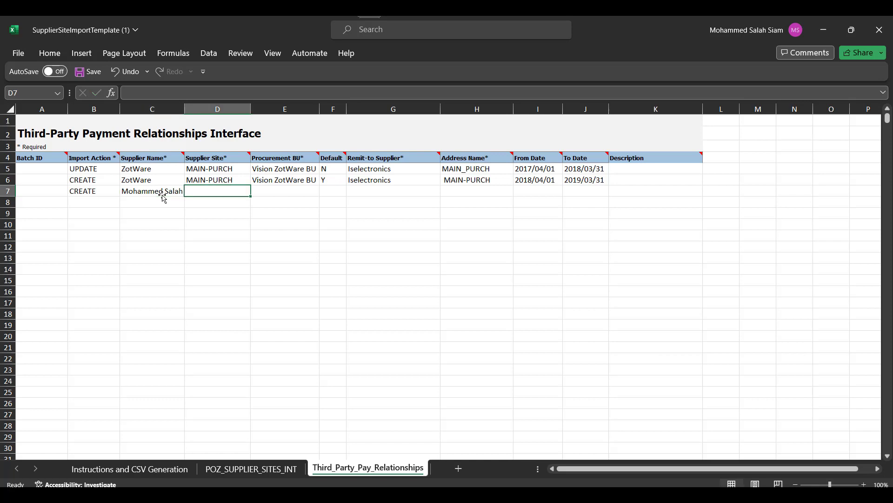
{"action": "left_click", "coordinate": [261, 469]}
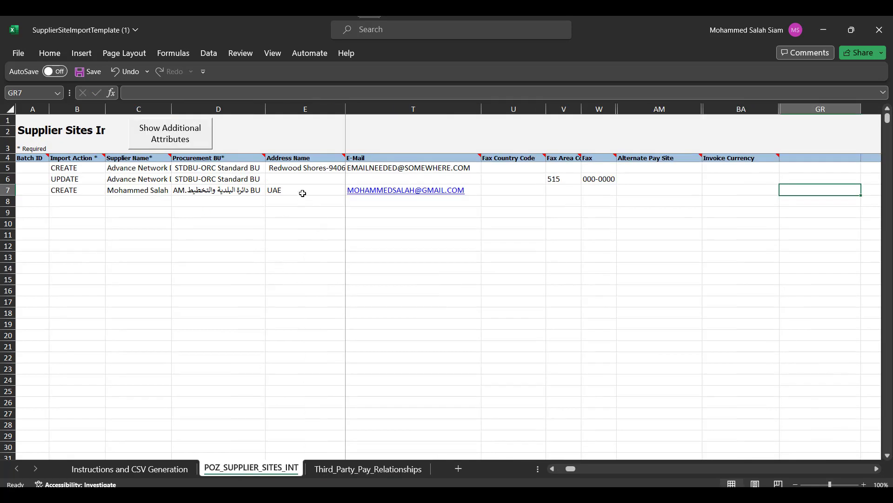
{"action": "left_click", "coordinate": [516, 469]}
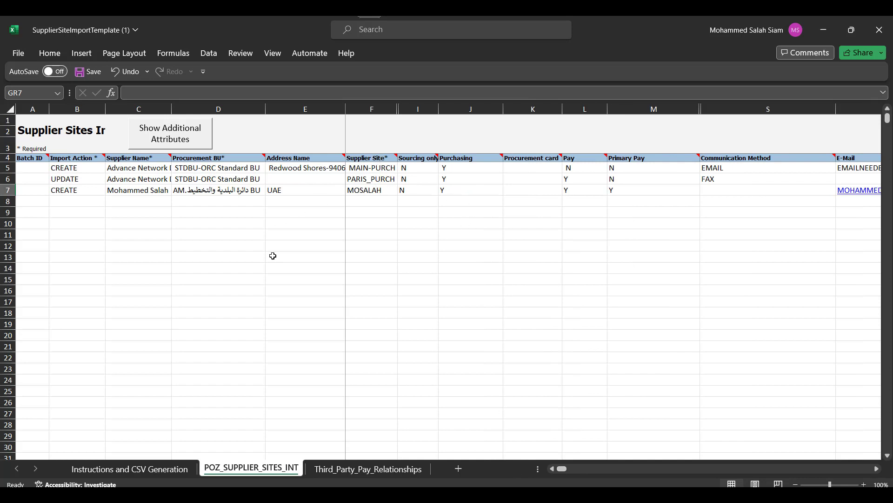
{"action": "left_click", "coordinate": [325, 469]}
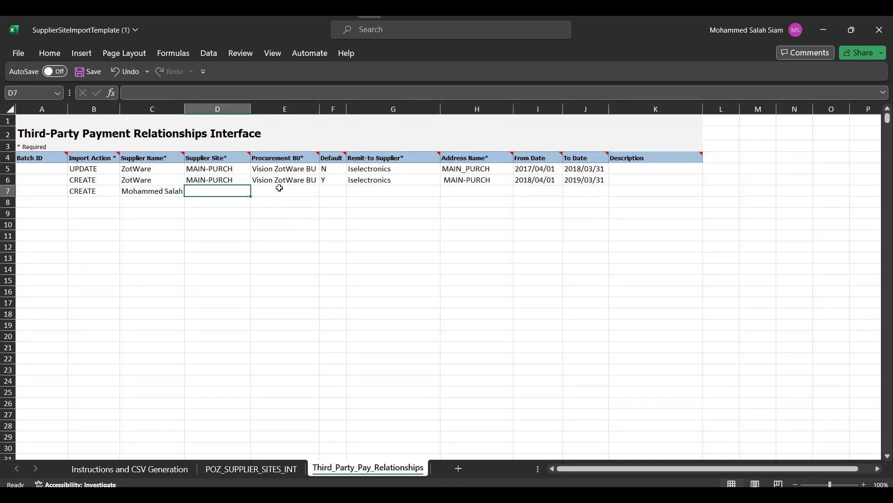
{"action": "type", "text": "MOSALAH"}
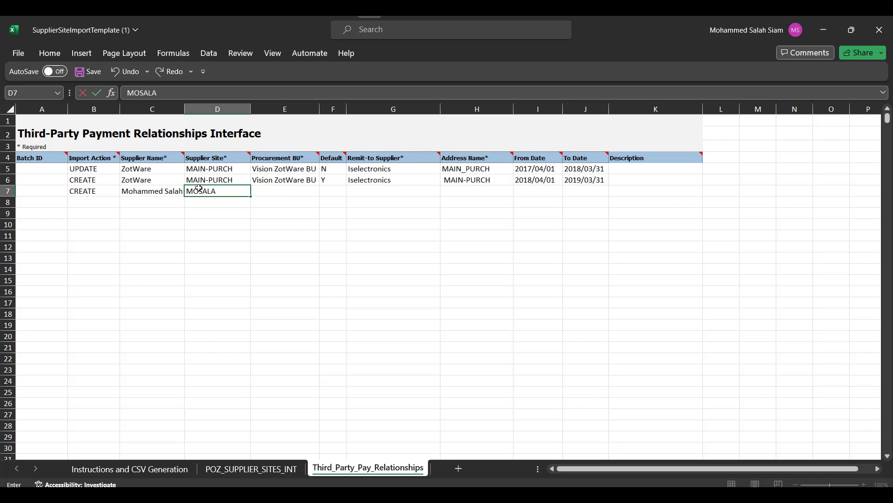
{"action": "key", "text": "Tab"}
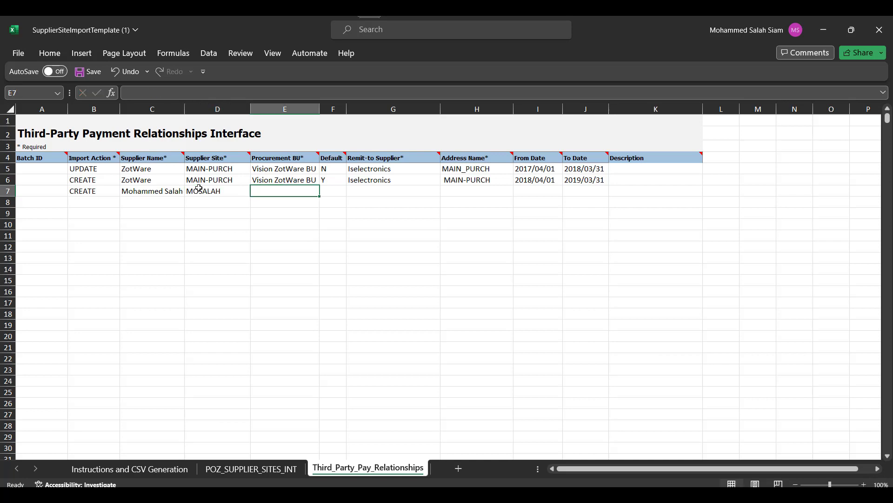
Step: Add the pasted procurement BU, Default Y, the supplier as remit-to, and address UAE to row 7
{"action": "mouse_move", "coordinate": [249, 495]}
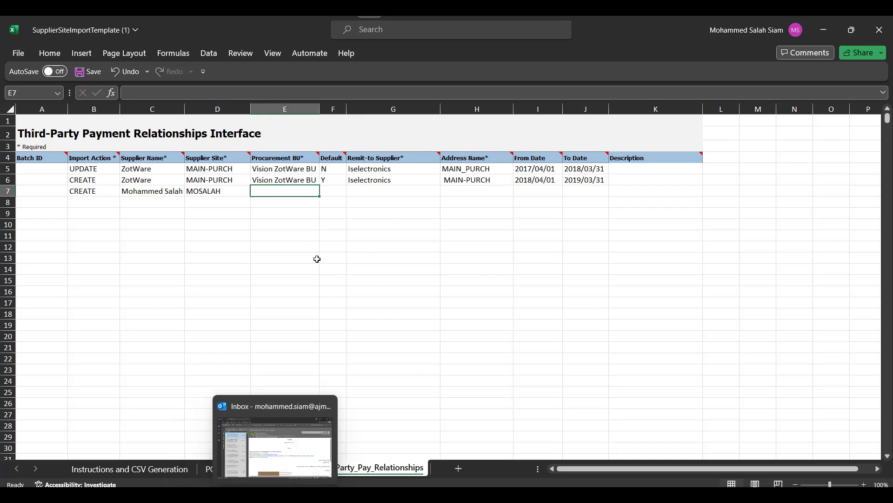
{"action": "type", "text": "AM.دائرة البلدية والتخطيط BU"}
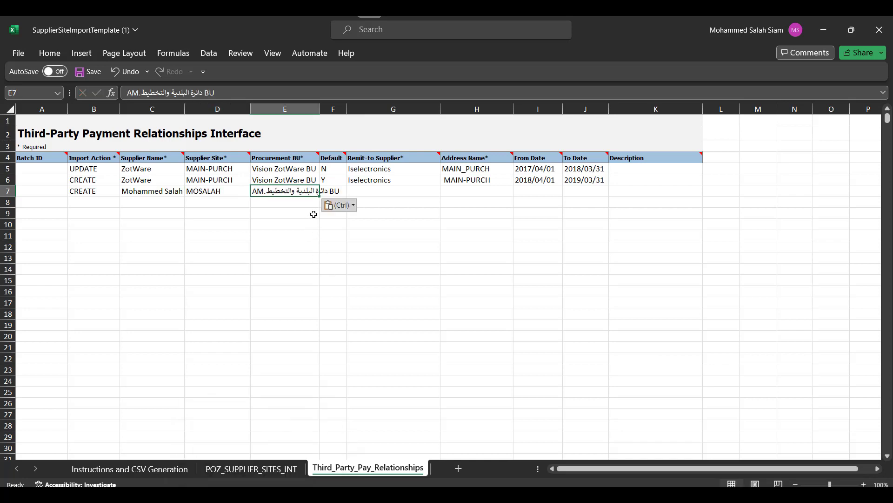
{"action": "double_click", "coordinate": [322, 110]}
{"action": "left_click", "coordinate": [356, 191]}
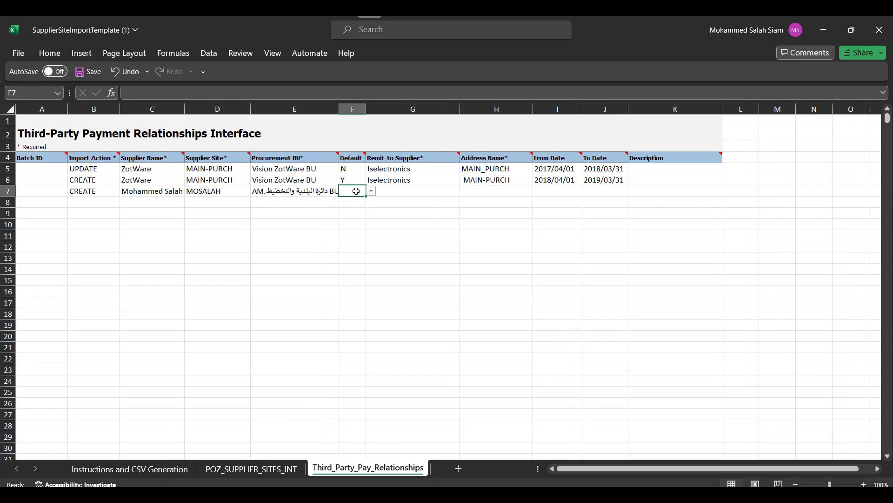
{"action": "type", "text": "Y"}
{"action": "key", "text": "Tab"}
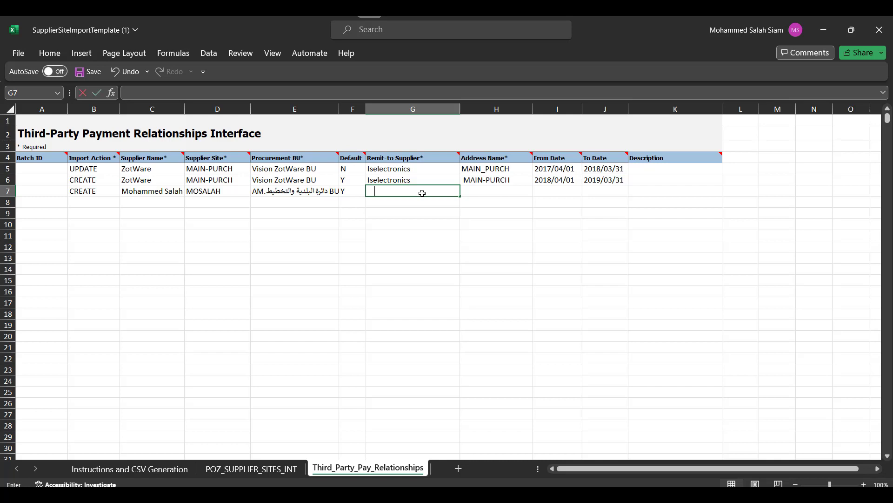
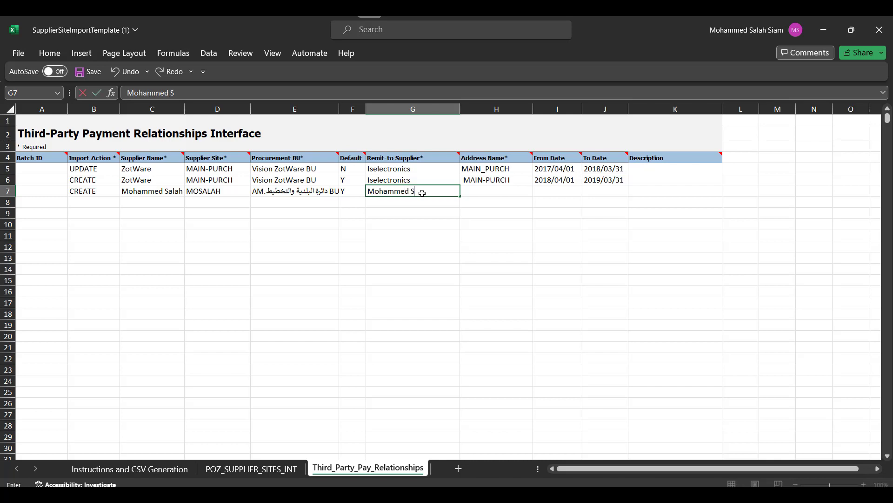
{"action": "key", "text": "Tab"}
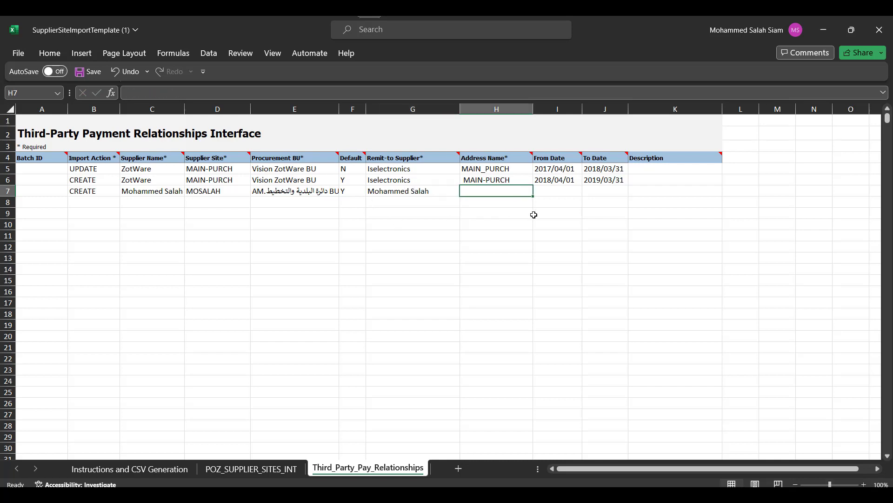
{"action": "type", "text": "UAE"}
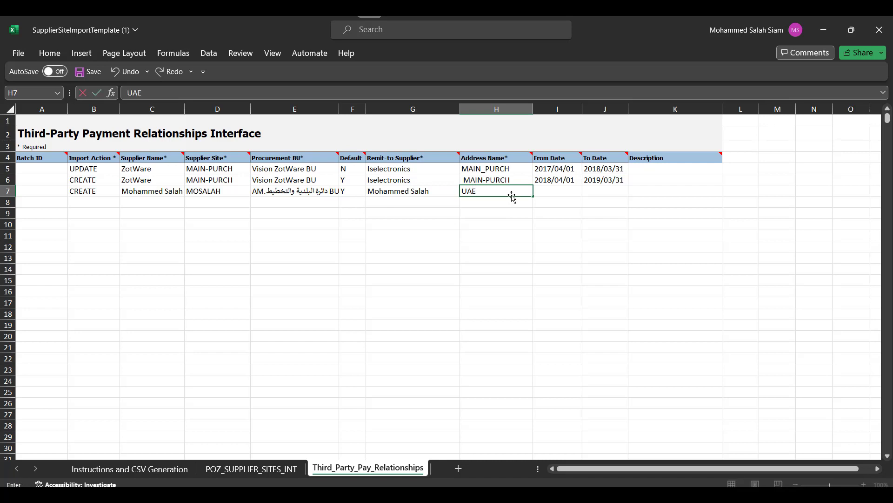
{"action": "key", "text": "Tab"}
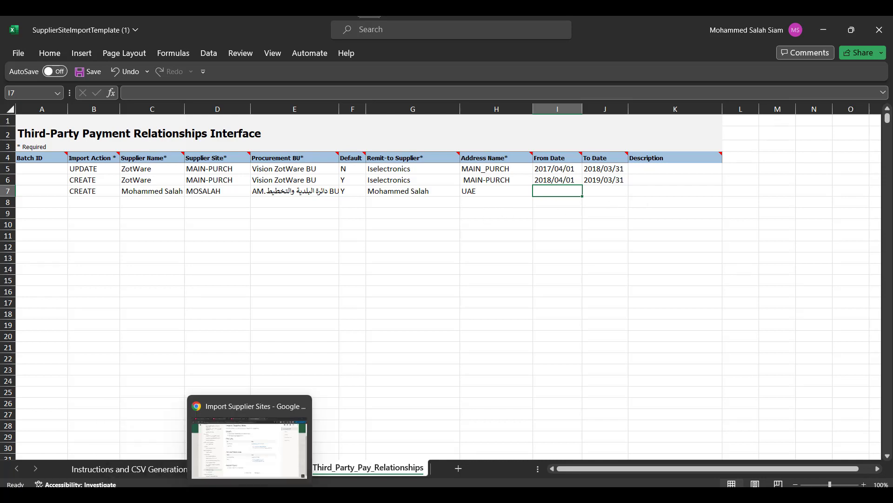
Step: Cancel the UAE address edit on the supplier record, then save and close it and confirm
{"action": "left_click", "coordinate": [250, 495]}
{"action": "left_click", "coordinate": [190, 18]}
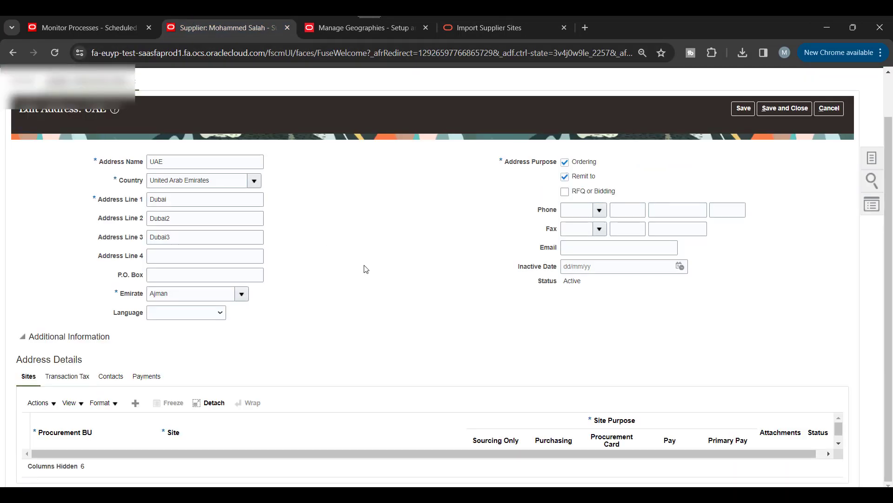
{"action": "scroll", "coordinate": [366, 269], "scroll_direction": "down", "scroll_amount": 1}
{"action": "left_click", "coordinate": [135, 403]}
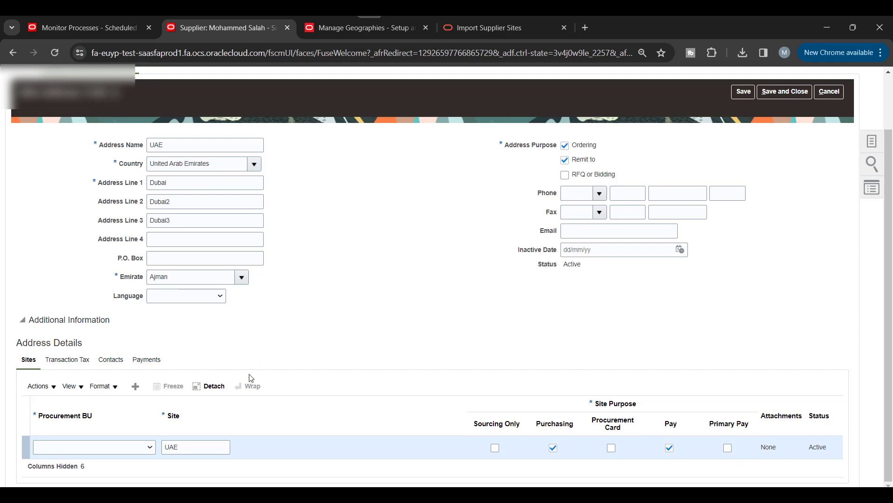
{"action": "scroll", "coordinate": [651, 304], "scroll_direction": "up", "scroll_amount": 2}
{"action": "left_click", "coordinate": [831, 150]}
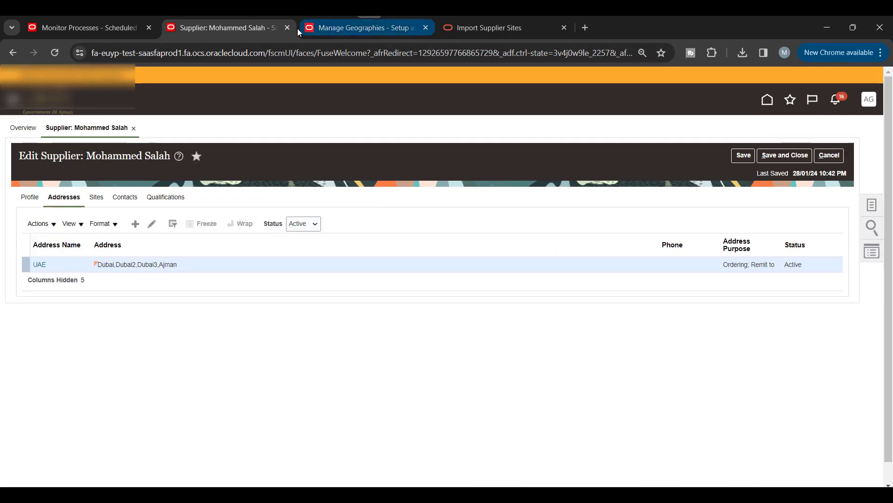
{"action": "left_click", "coordinate": [787, 156]}
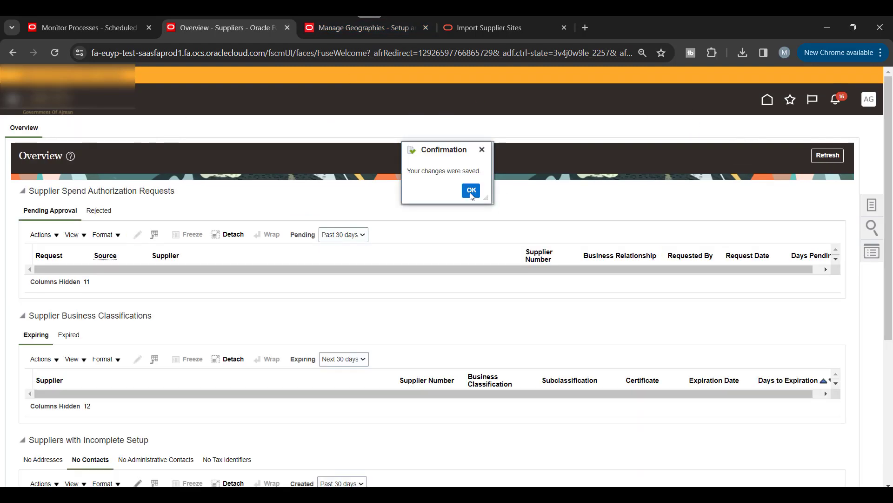
{"action": "left_click", "coordinate": [470, 191]}
{"action": "key", "text": "alt+Tab"}
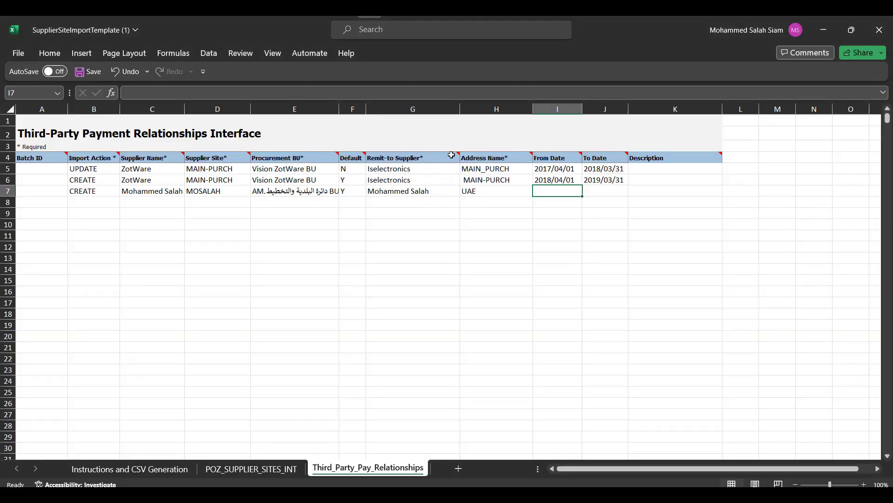
{"action": "mouse_move", "coordinate": [460, 157]}
{"action": "mouse_move", "coordinate": [365, 155]}
{"action": "mouse_move", "coordinate": [628, 153]}
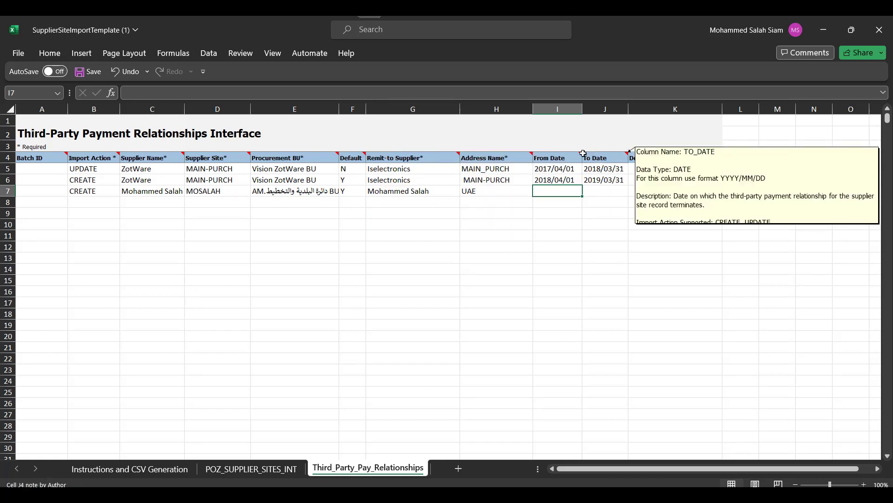
{"action": "mouse_move", "coordinate": [115, 156]}
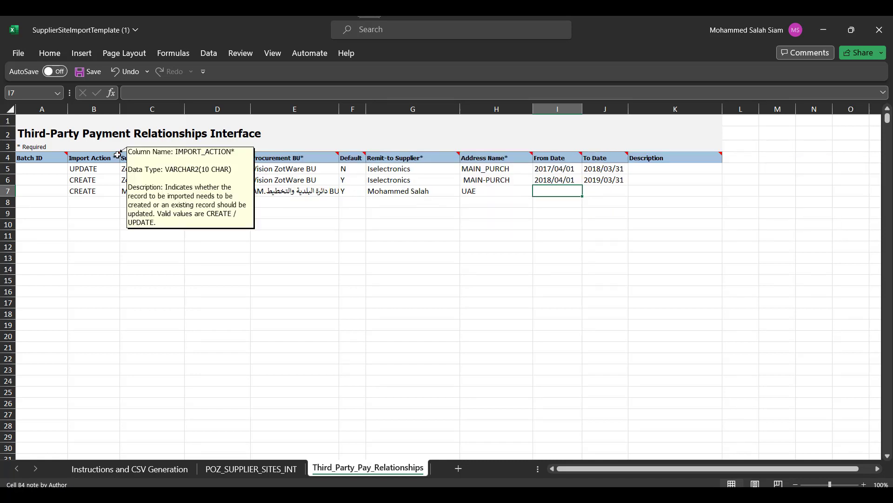
Step: Delete sample rows 5 and 6 from both the third-party payment and supplier sites sheets
{"action": "left_click_drag", "start_coordinate": [9, 180], "coordinate": [28, 174]}
{"action": "right_click", "coordinate": [30, 174]}
{"action": "left_click", "coordinate": [62, 305]}
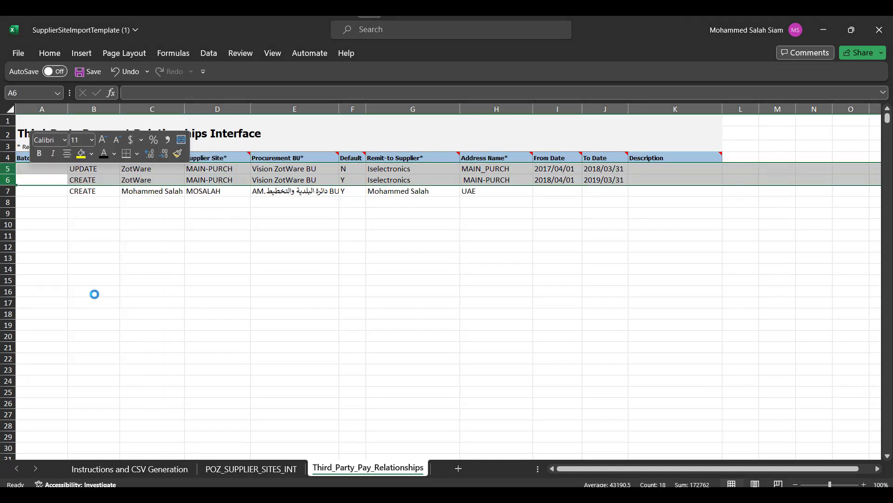
{"action": "left_click", "coordinate": [251, 469]}
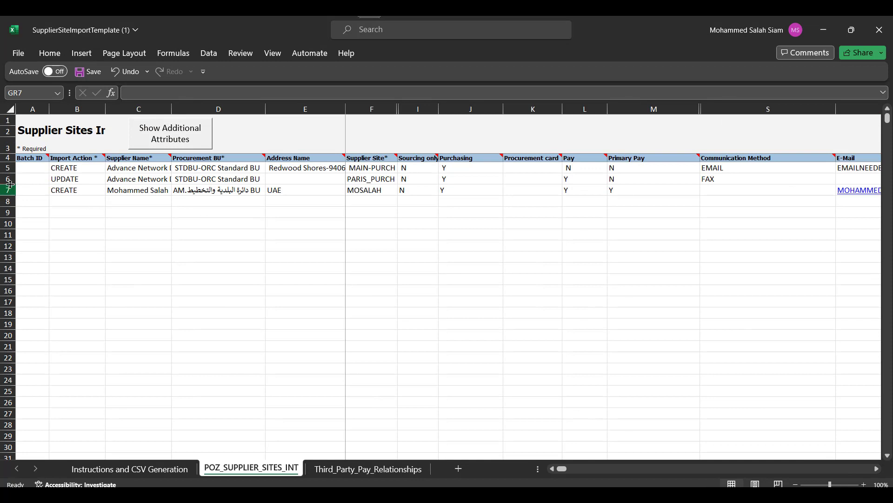
{"action": "left_click_drag", "start_coordinate": [8, 179], "coordinate": [8, 168]}
{"action": "right_click", "coordinate": [41, 168]}
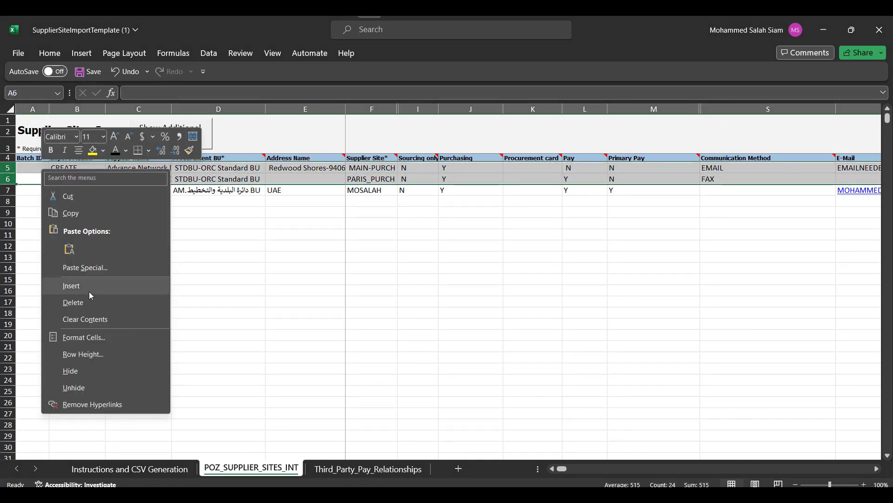
{"action": "left_click", "coordinate": [73, 302]}
{"action": "left_click", "coordinate": [255, 233]}
Step: Generate and save the supplier sites CSV and ZIP files from the Instructions sheet
{"action": "left_click", "coordinate": [130, 468]}
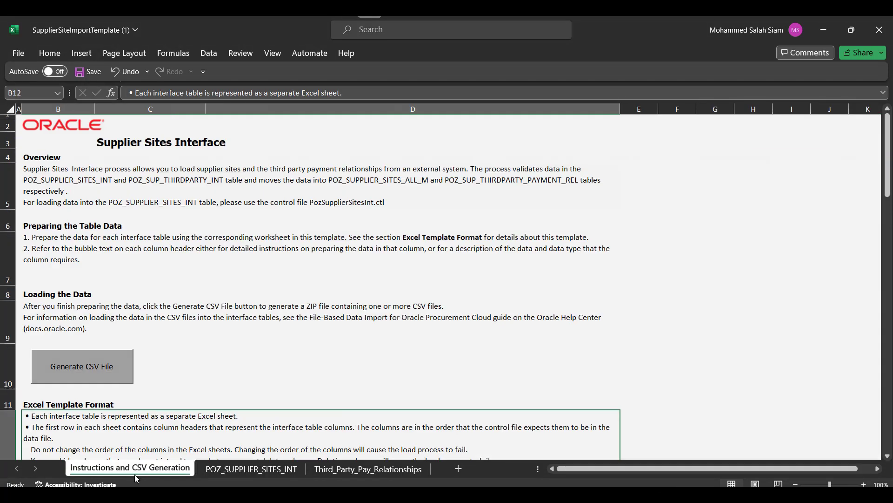
{"action": "left_click", "coordinate": [110, 313]}
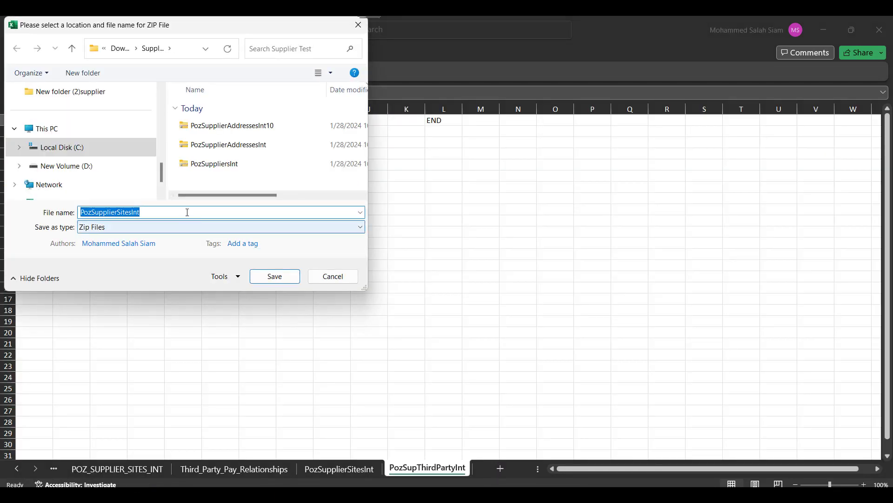
{"action": "left_click", "coordinate": [276, 278]}
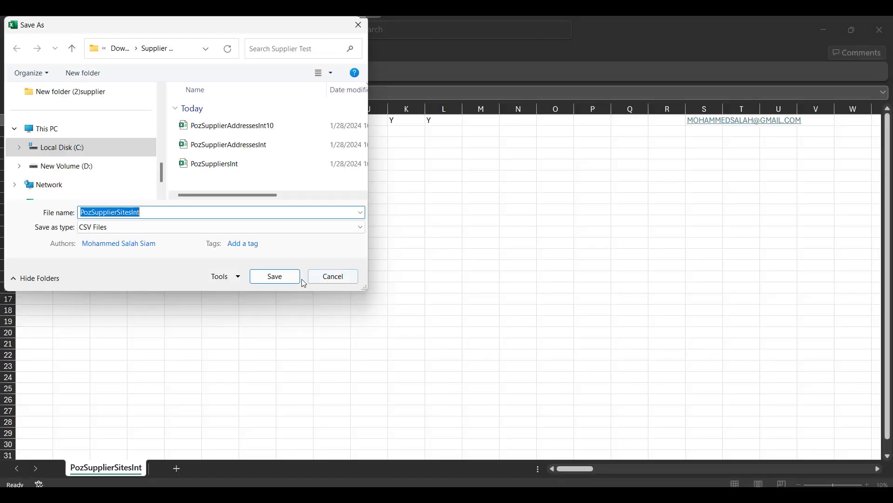
{"action": "left_click", "coordinate": [297, 278]}
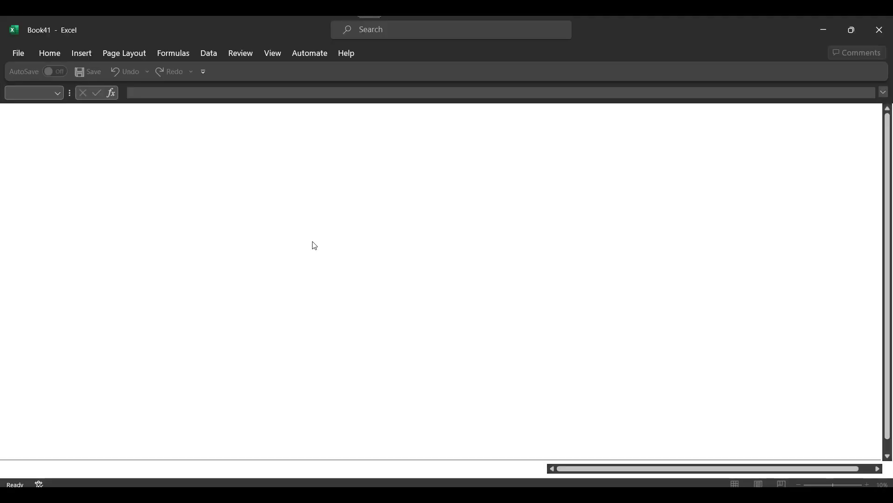
{"action": "left_click", "coordinate": [273, 276]}
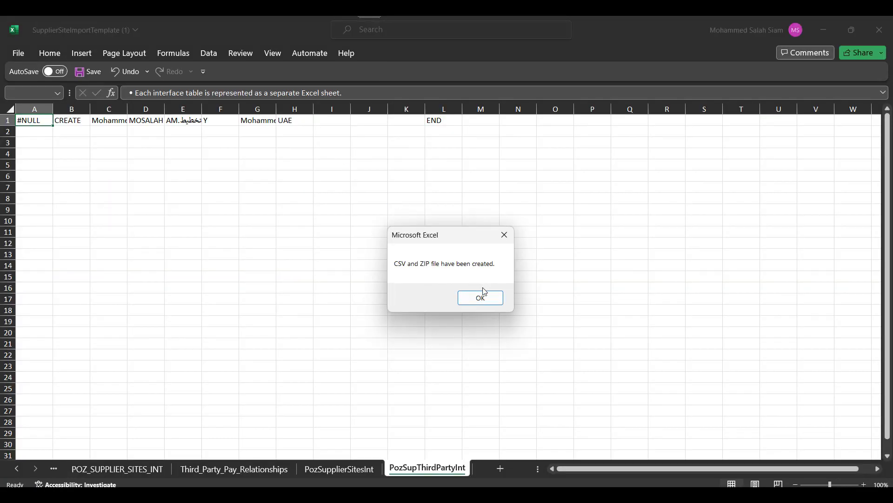
{"action": "left_click", "coordinate": [483, 300]}
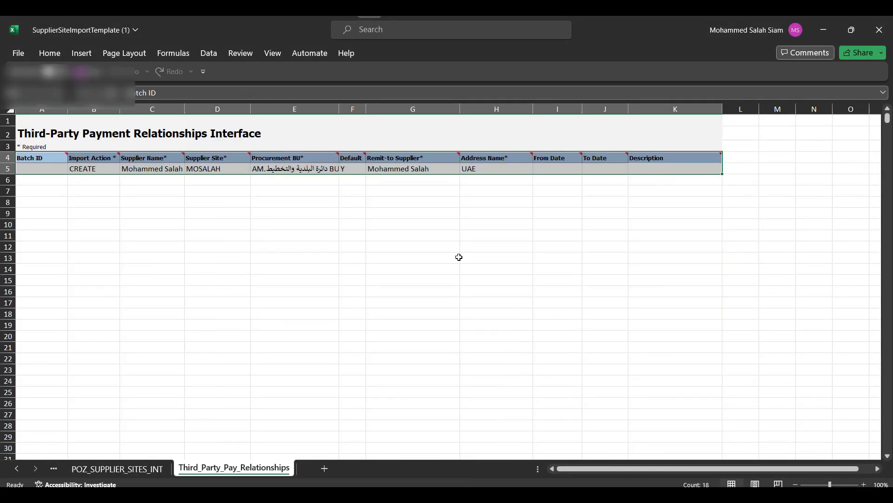
{"action": "key", "text": "alt+Tab"}
Step: On Monitor Processes, schedule a new Load Interface File for Import process
{"action": "left_click", "coordinate": [131, 21]}
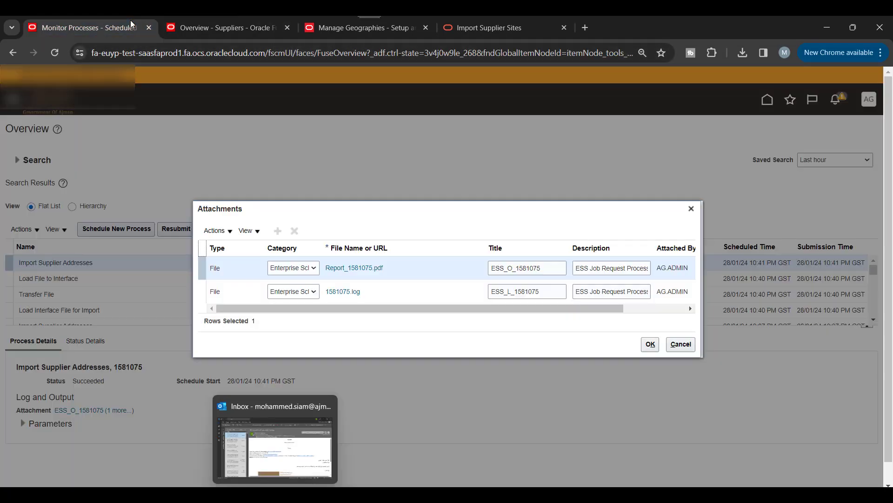
{"action": "left_click", "coordinate": [690, 209]}
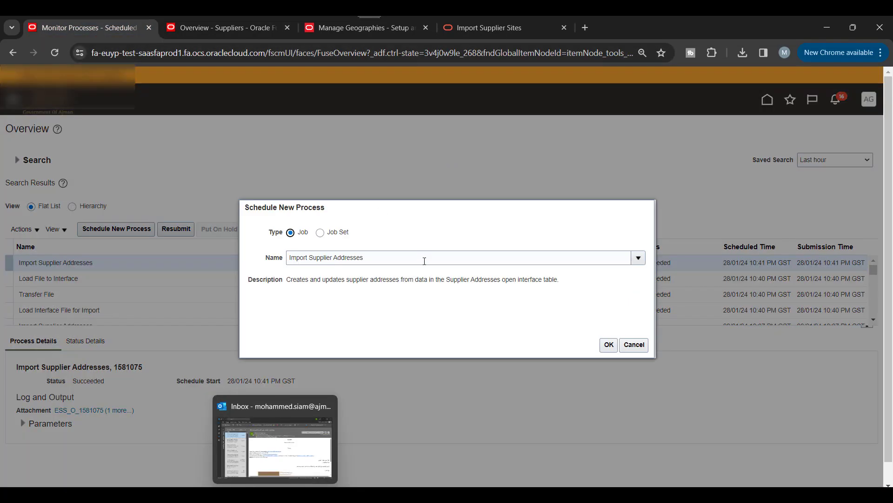
{"action": "triple_click", "coordinate": [425, 258]}
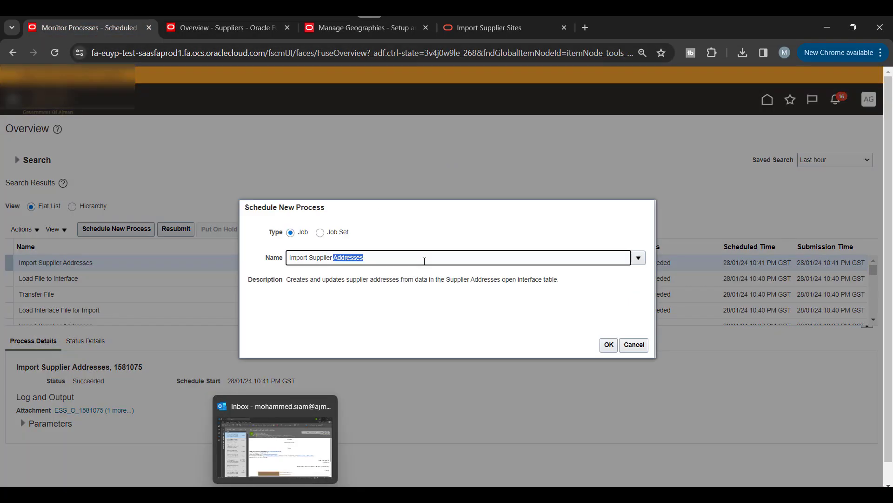
{"action": "type", "text": "L"}
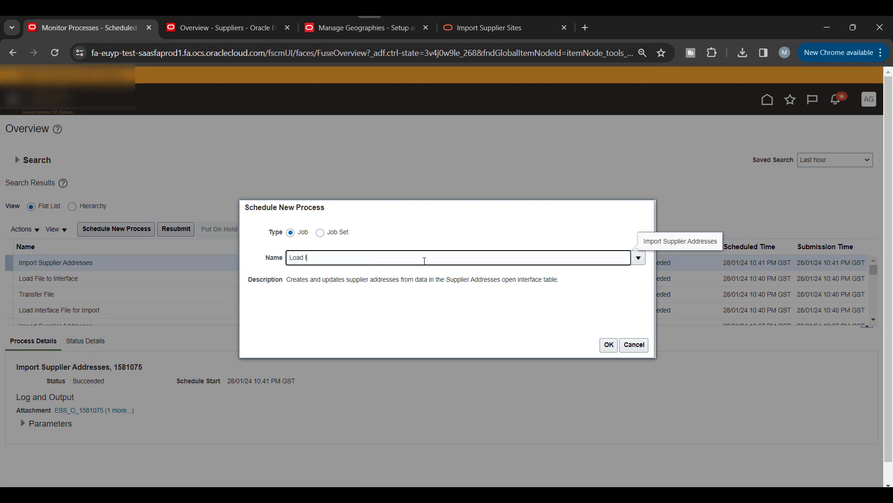
{"action": "type", "text": "oad I"}
{"action": "key", "text": "Tab"}
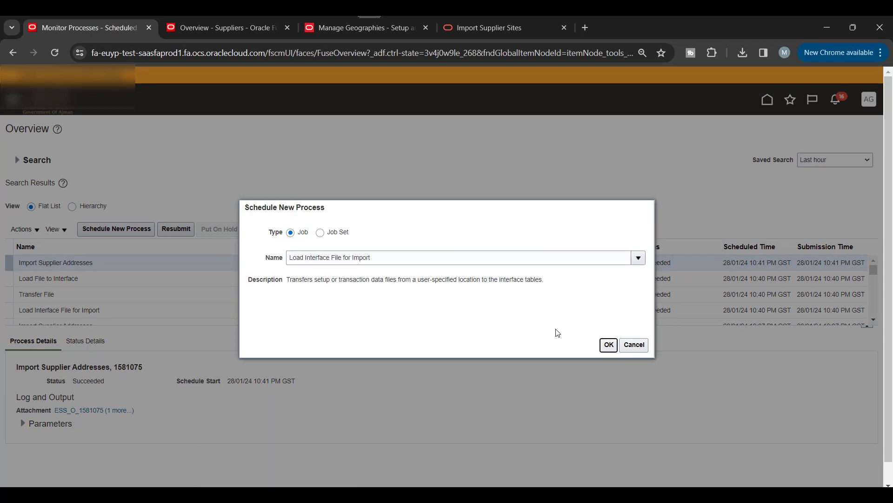
{"action": "left_click", "coordinate": [610, 345]}
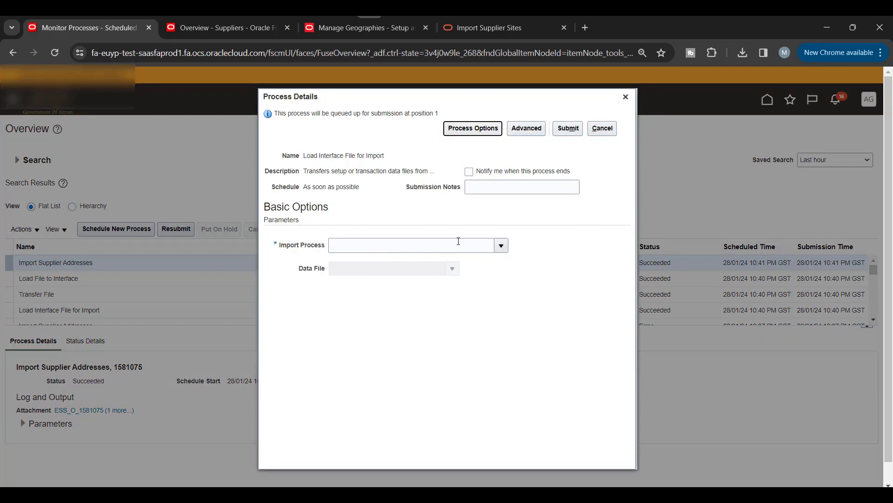
Step: Set the Import Process parameter to Import Supplier Sites
{"action": "left_click", "coordinate": [449, 248]}
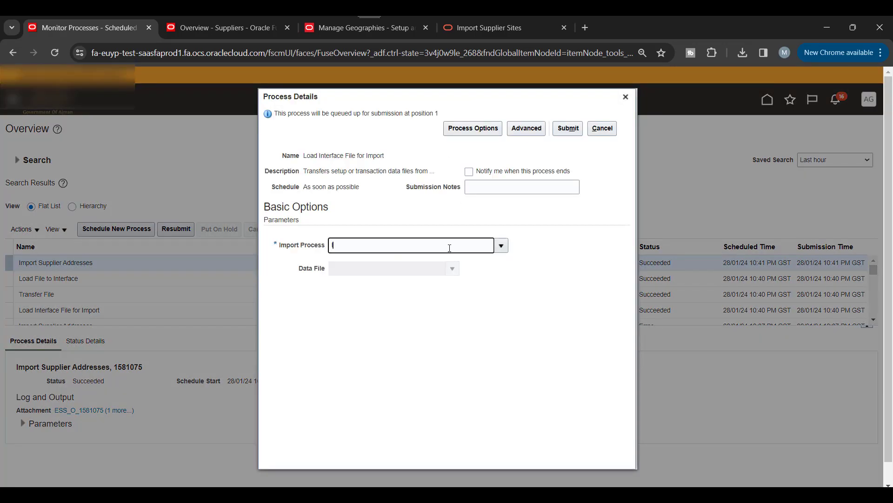
{"action": "key", "text": "Tab"}
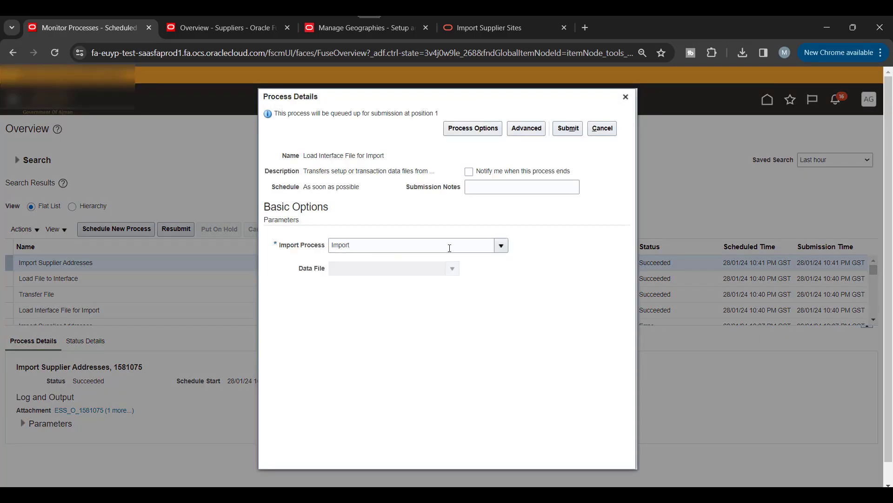
{"action": "left_click", "coordinate": [502, 245]}
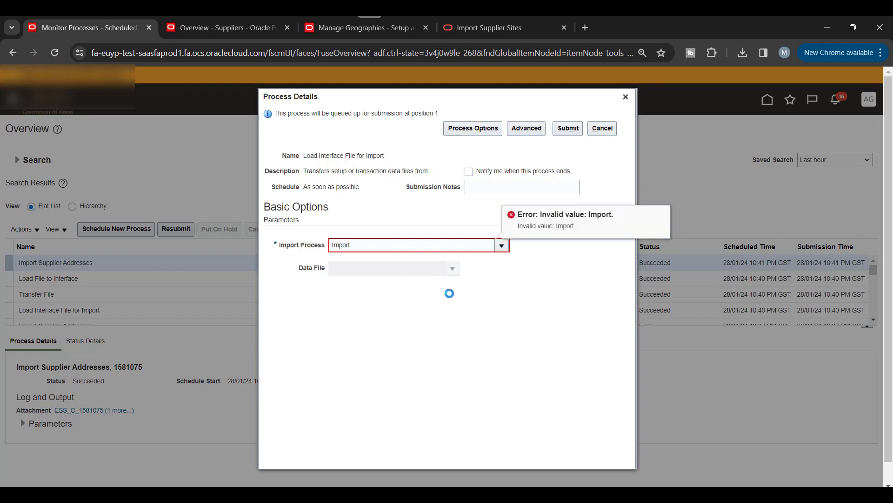
{"action": "scroll", "coordinate": [386, 291], "scroll_direction": "down", "scroll_amount": 5}
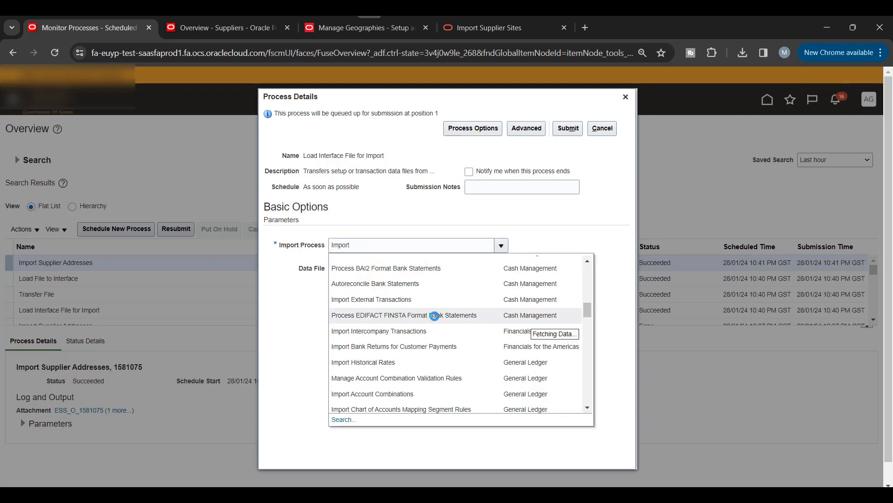
{"action": "scroll", "coordinate": [435, 316], "scroll_direction": "down", "scroll_amount": 4}
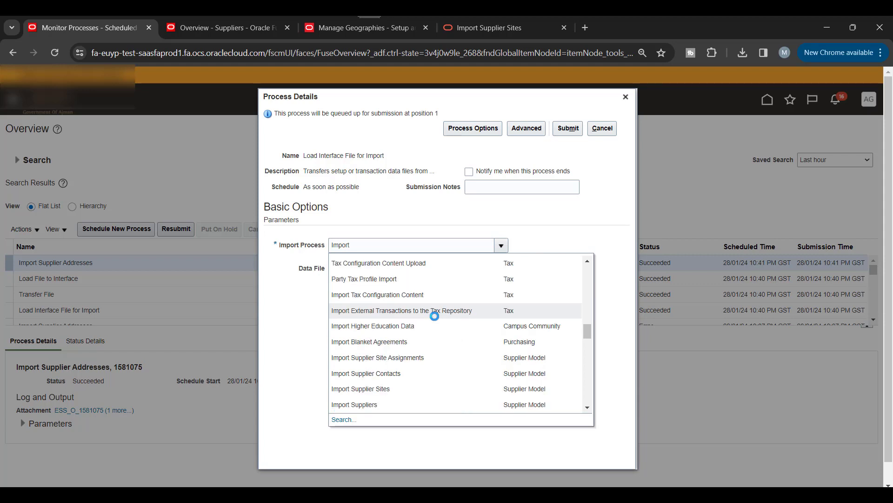
{"action": "left_click", "coordinate": [406, 390]}
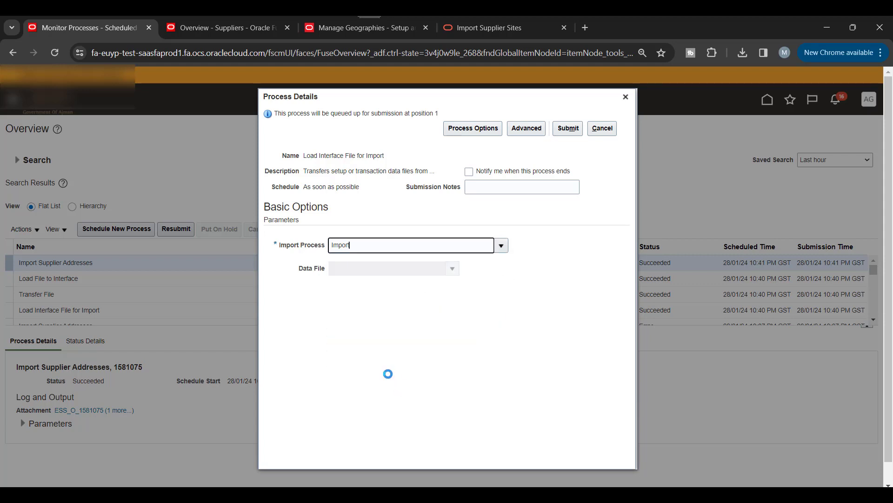
Step: Upload PozSupplierSitesInt.zip as the data file and submit the load job
{"action": "left_click", "coordinate": [452, 268]}
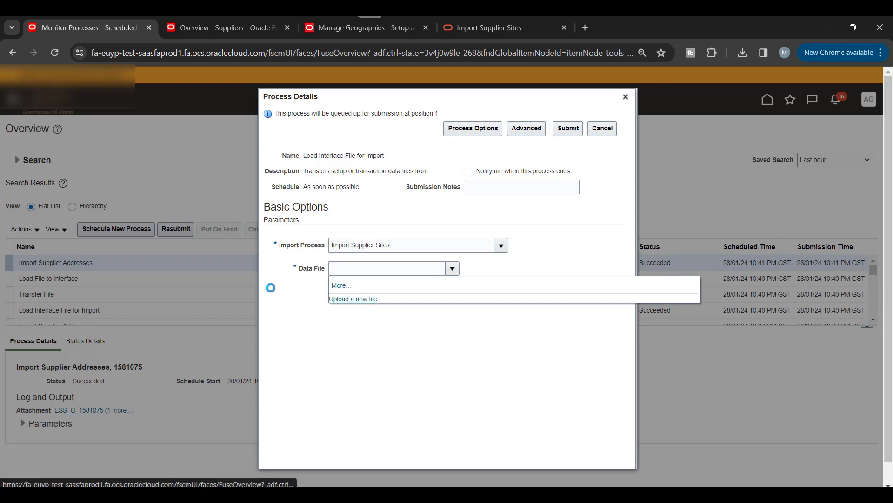
{"action": "left_click", "coordinate": [353, 299]}
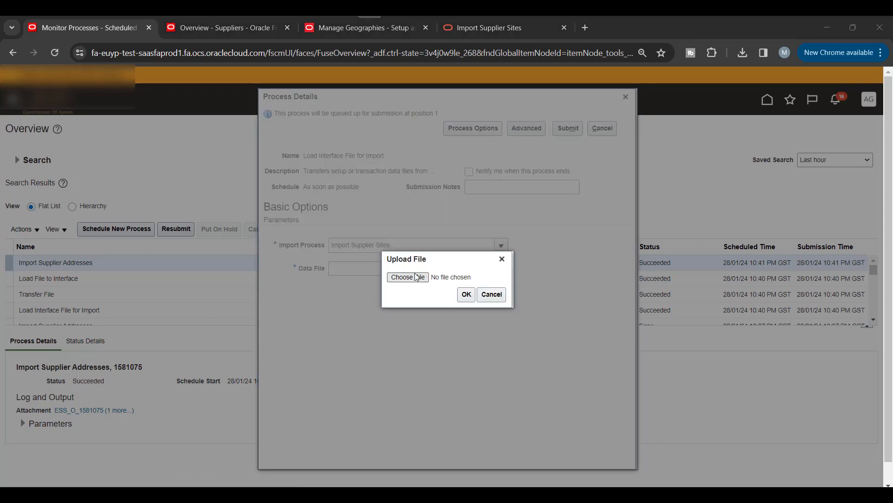
{"action": "left_click", "coordinate": [417, 278]}
{"action": "left_click", "coordinate": [146, 125]}
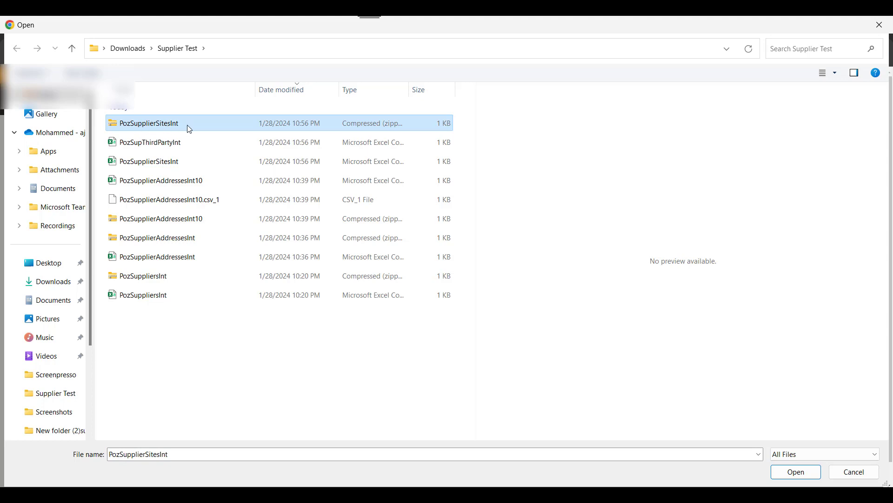
{"action": "left_click", "coordinate": [794, 473]}
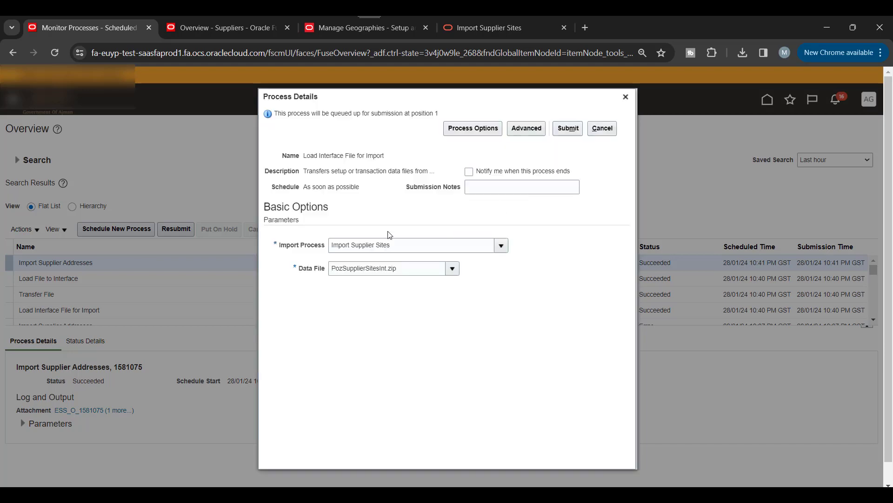
{"action": "left_click", "coordinate": [568, 129]}
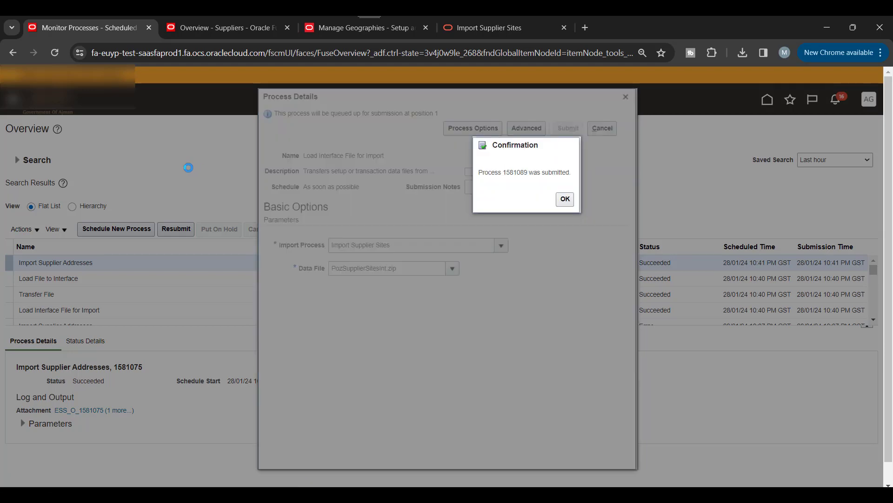
Step: Refresh the list until process 1581089's Transfer File and Load File to Interface steps show Succeeded
{"action": "key", "text": "Return"}
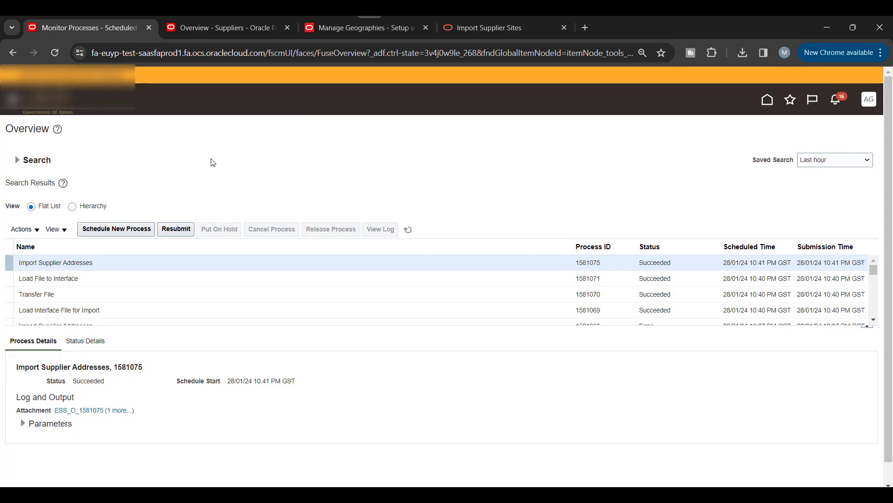
{"action": "scroll", "coordinate": [307, 186], "scroll_direction": "down", "scroll_amount": 1}
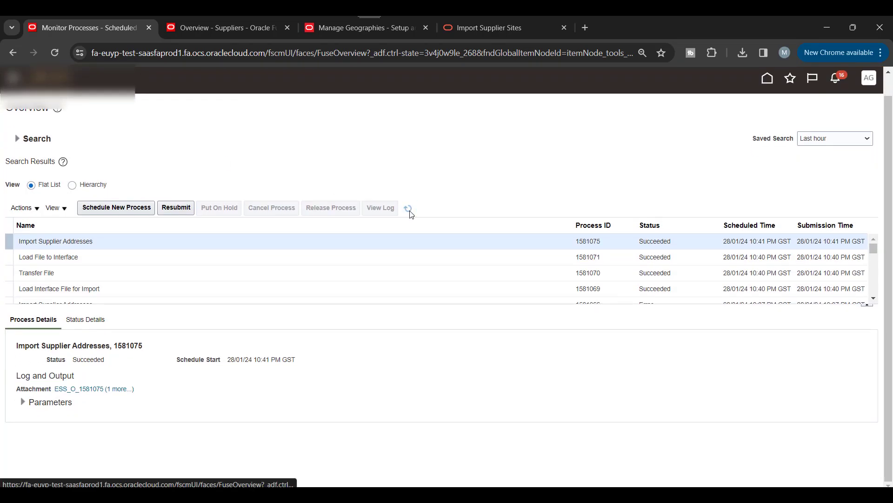
{"action": "left_click", "coordinate": [410, 210]}
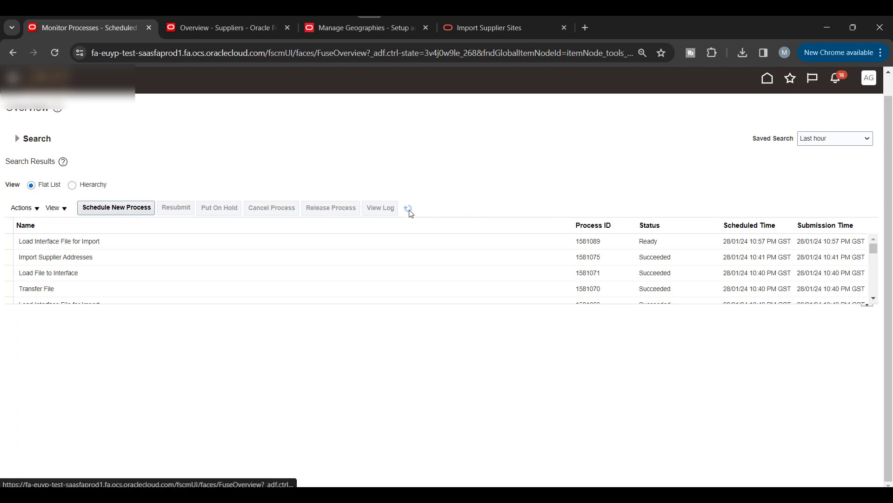
{"action": "left_click", "coordinate": [409, 208]}
{"action": "left_click", "coordinate": [410, 211]}
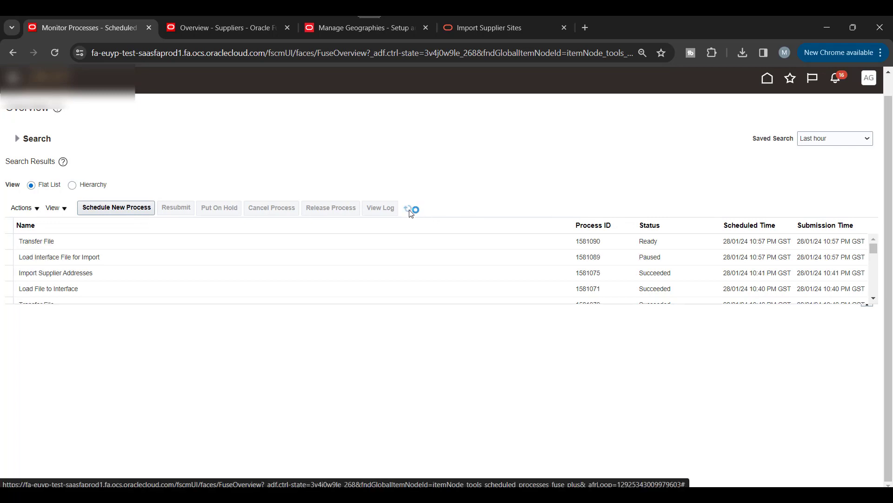
{"action": "left_click", "coordinate": [410, 212]}
{"action": "left_click", "coordinate": [409, 212]}
{"action": "left_click", "coordinate": [410, 212]}
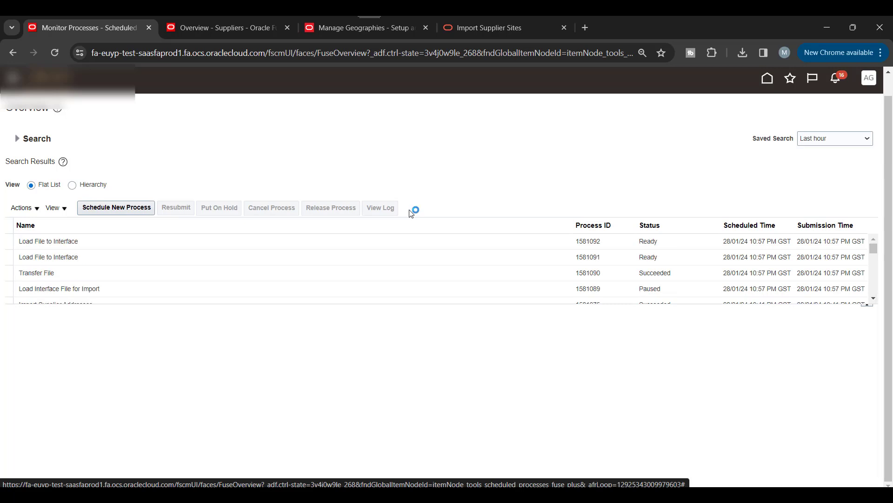
{"action": "left_click", "coordinate": [410, 212]}
Step: Schedule a new process and choose Import Supplier Sites from the name lookup
{"action": "left_click", "coordinate": [103, 208]}
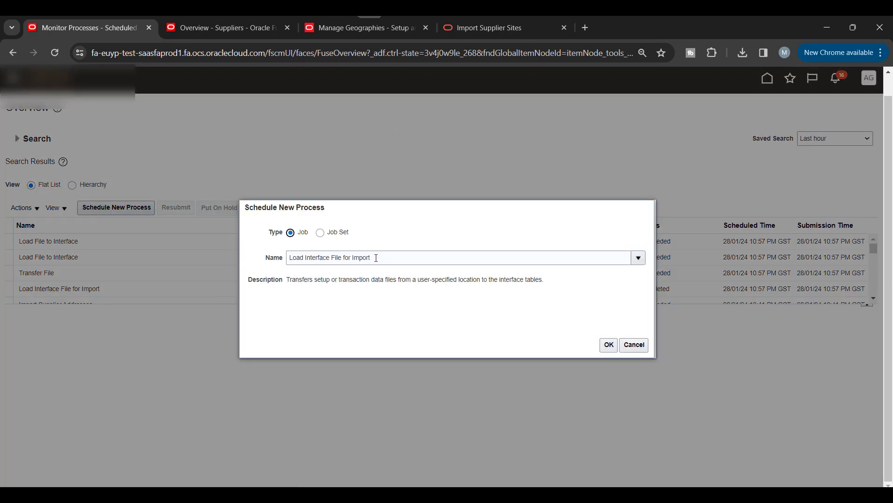
{"action": "triple_click", "coordinate": [376, 258]}
{"action": "key", "text": "BackSpace"}
{"action": "type", "text": "Imp"}
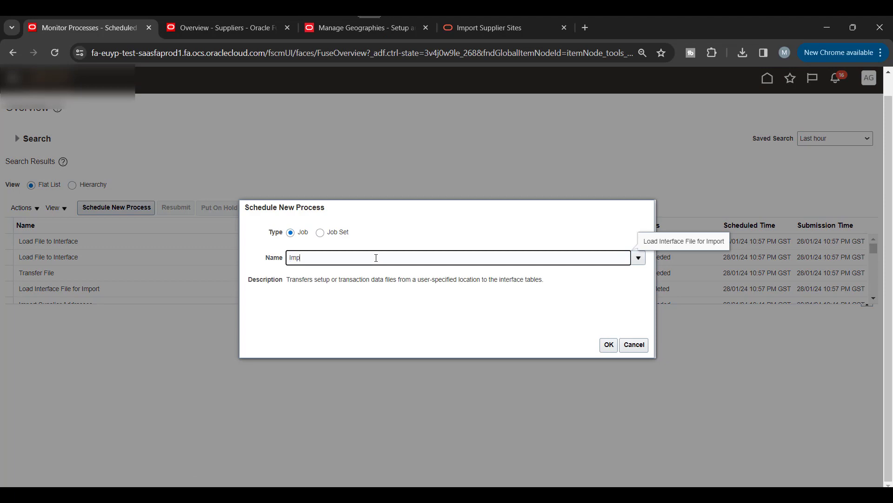
{"action": "type", "text": "ort"}
{"action": "key", "text": "Tab"}
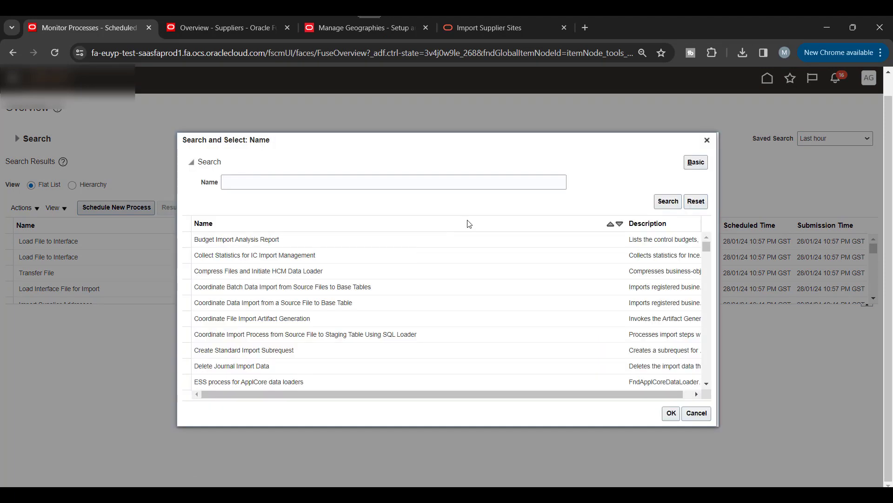
{"action": "scroll", "coordinate": [373, 270], "scroll_direction": "down", "scroll_amount": 10}
{"action": "scroll", "coordinate": [382, 280], "scroll_direction": "down", "scroll_amount": 12}
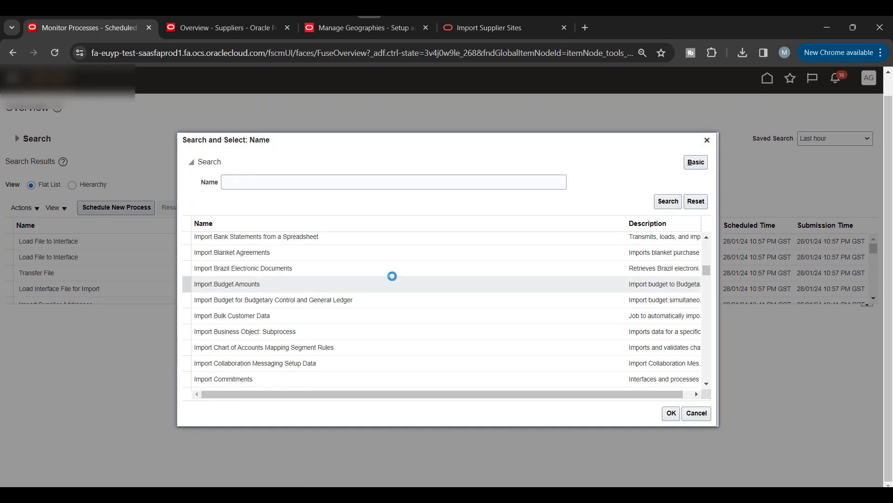
{"action": "scroll", "coordinate": [402, 276], "scroll_direction": "down", "scroll_amount": 5}
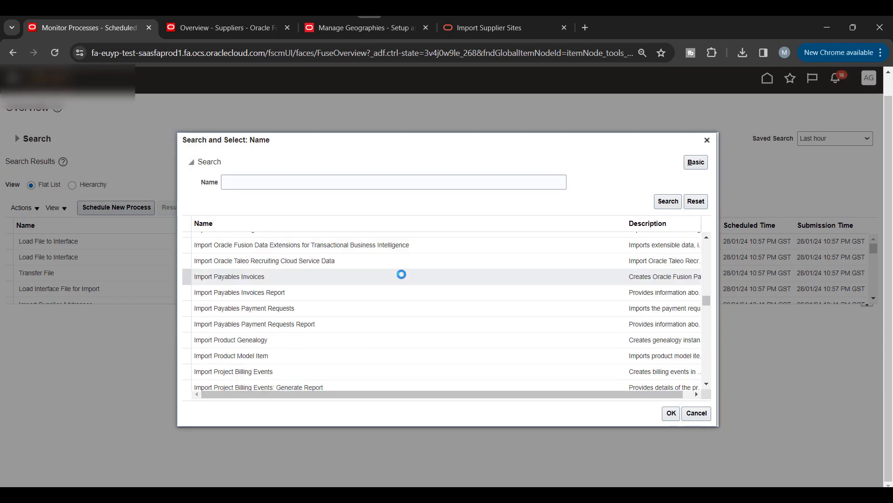
{"action": "scroll", "coordinate": [402, 277], "scroll_direction": "down", "scroll_amount": 5}
{"action": "scroll", "coordinate": [404, 278], "scroll_direction": "down", "scroll_amount": 10}
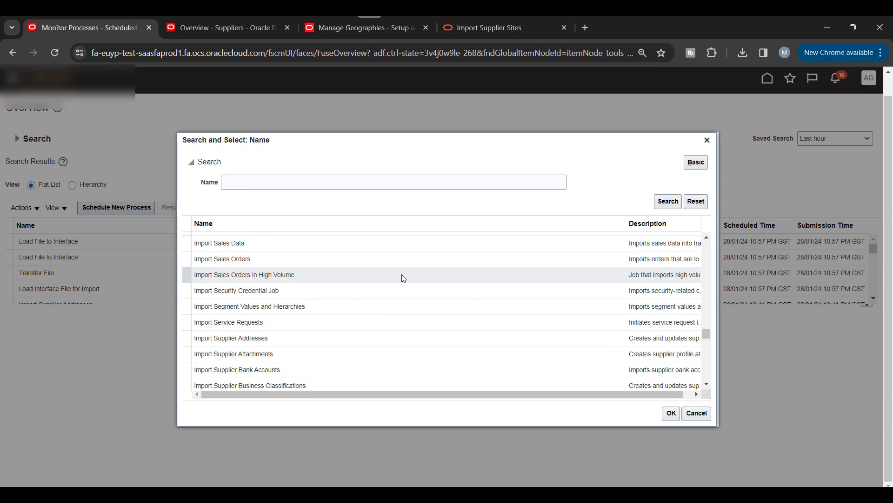
{"action": "scroll", "coordinate": [403, 278], "scroll_direction": "down", "scroll_amount": 3}
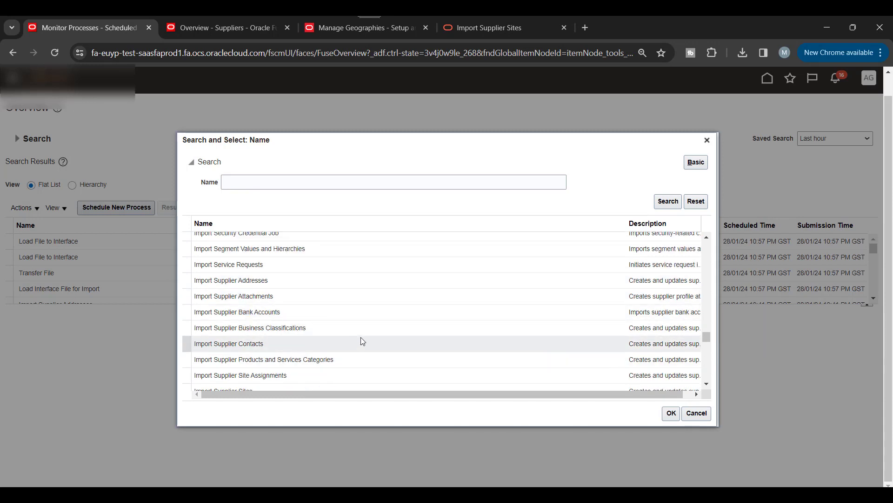
{"action": "scroll", "coordinate": [361, 337], "scroll_direction": "down", "scroll_amount": 3}
{"action": "left_click", "coordinate": [239, 333]}
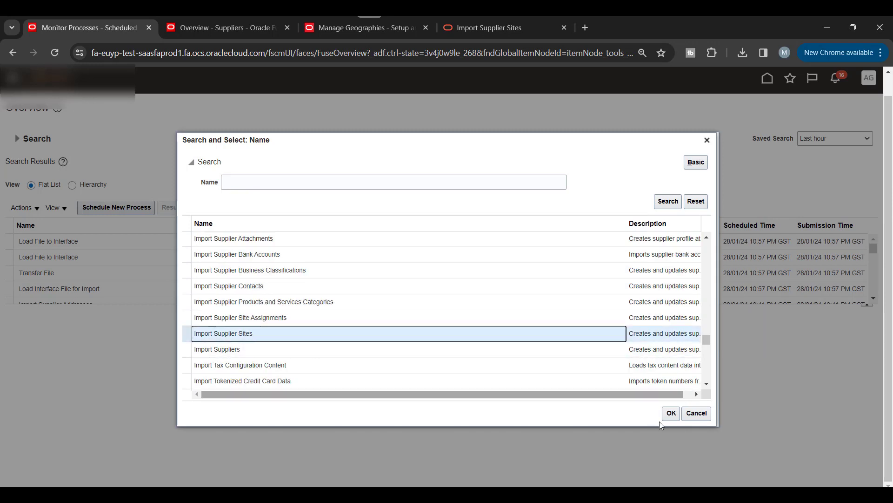
{"action": "left_click", "coordinate": [670, 413]}
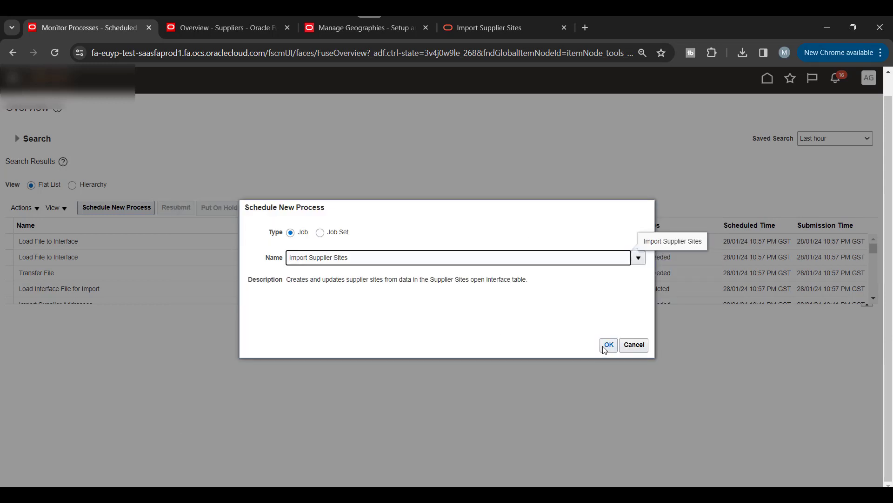
Step: Submit the Import Supplier Sites job with Import Options New
{"action": "left_click", "coordinate": [608, 345]}
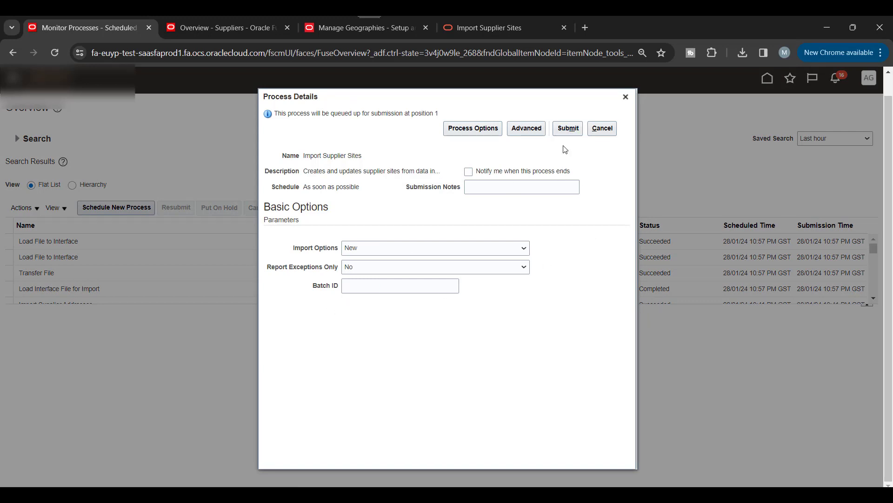
{"action": "left_click", "coordinate": [567, 129]}
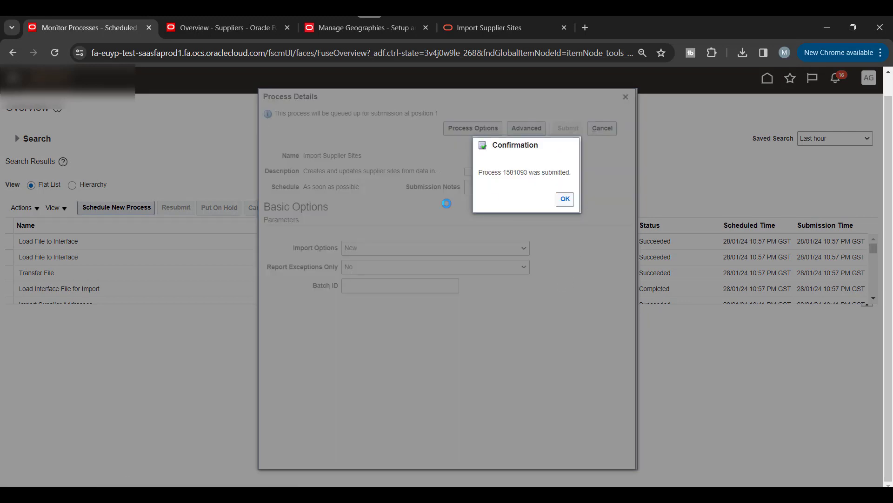
{"action": "left_click", "coordinate": [566, 199]}
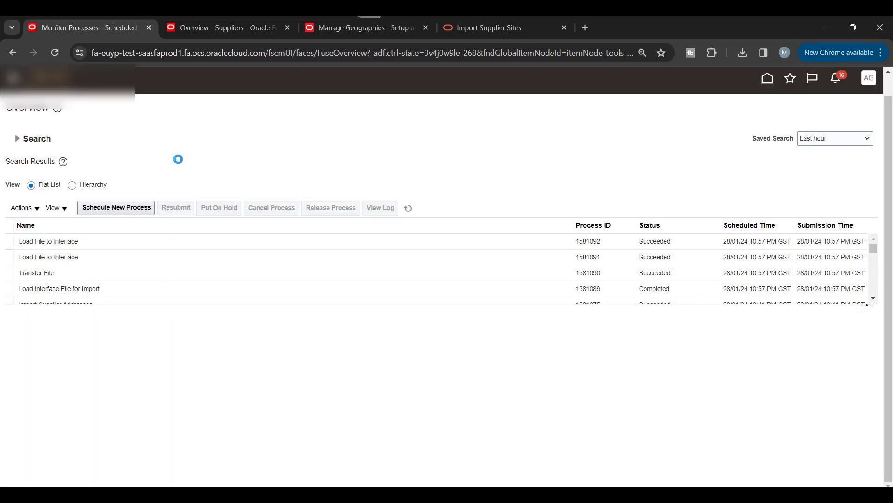
Step: Close the Overview - Suppliers tab, refresh until job 1581093 shows Error, and open its details
{"action": "left_click", "coordinate": [407, 209]}
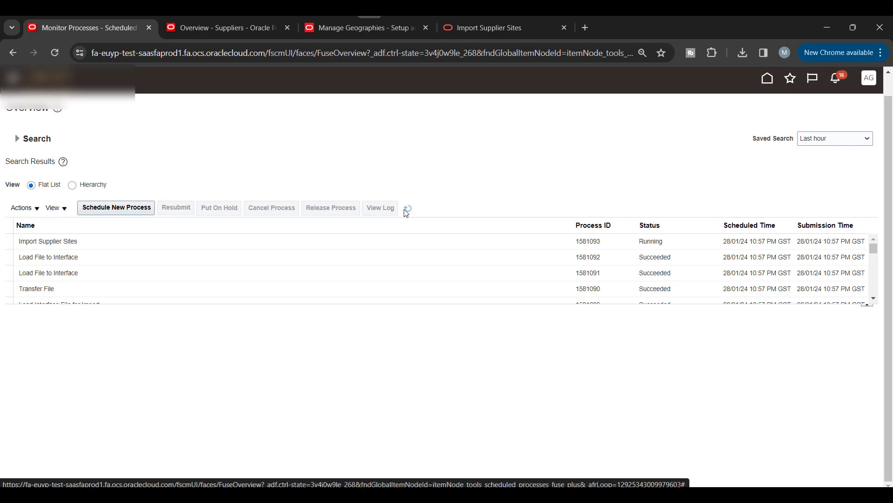
{"action": "left_click", "coordinate": [407, 210]}
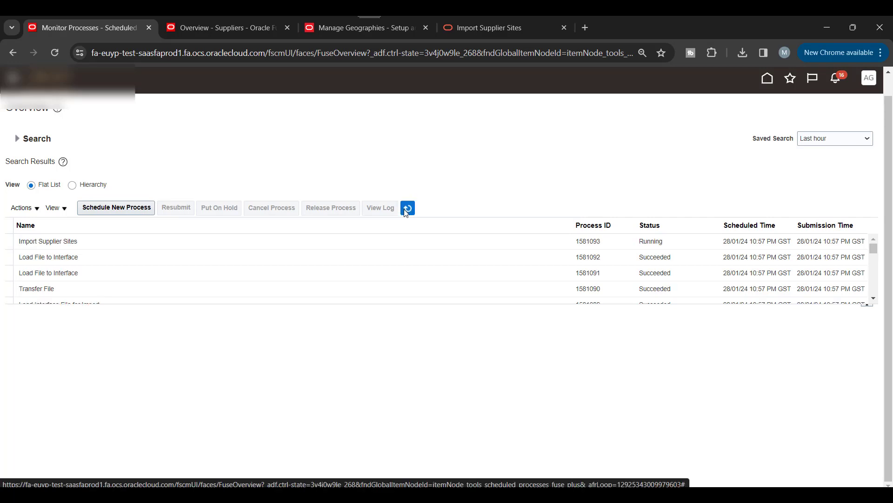
{"action": "left_click", "coordinate": [287, 28]}
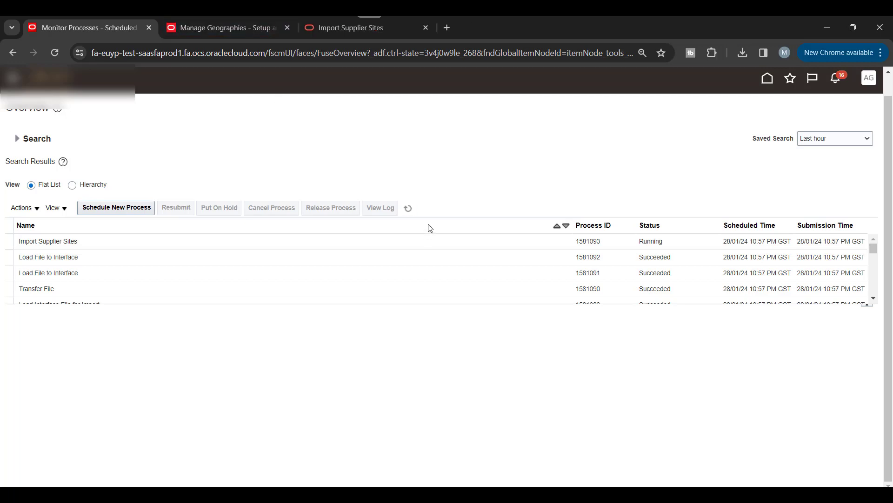
{"action": "left_click", "coordinate": [406, 211]}
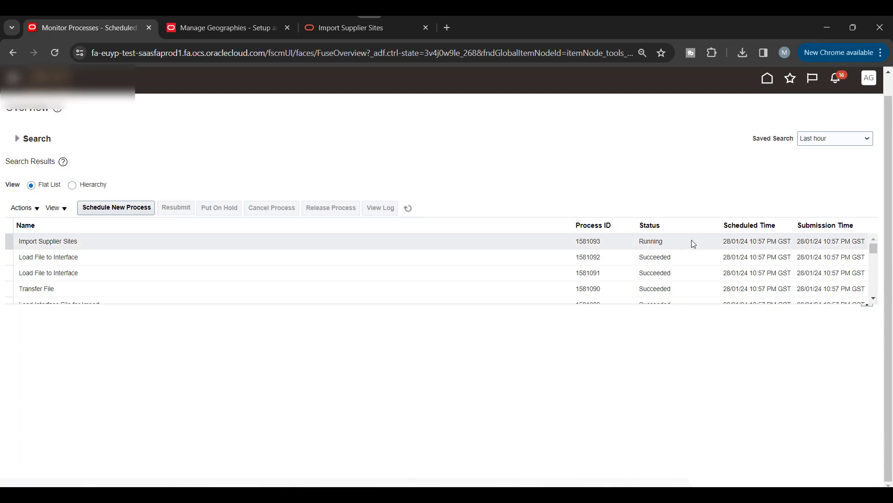
{"action": "left_click", "coordinate": [408, 211]}
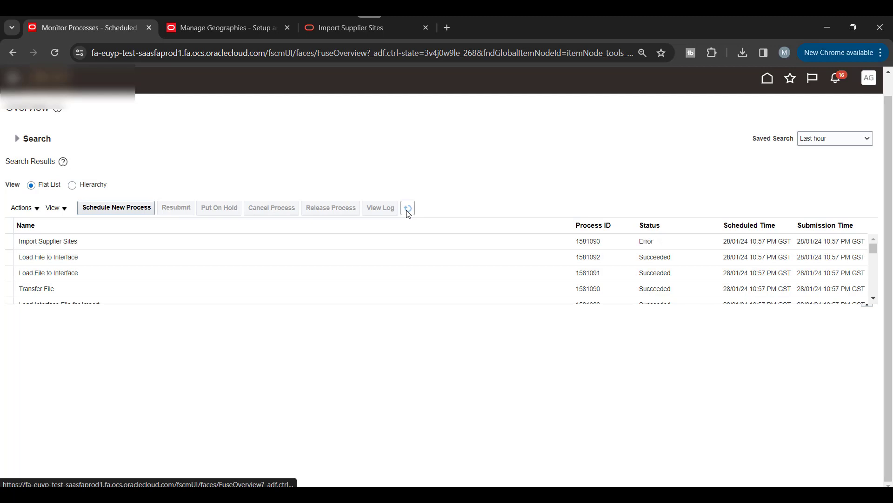
{"action": "left_click", "coordinate": [532, 244]}
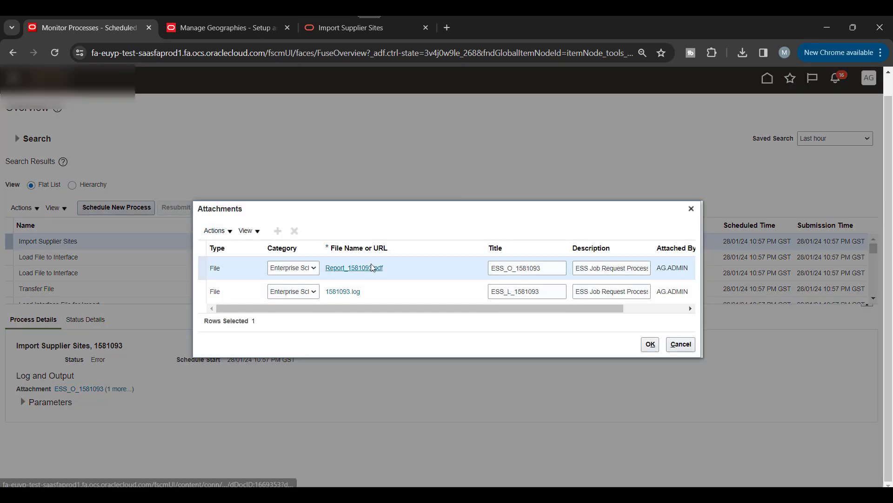
Step: Review Report_1581093.pdf showing site MOSALAH rejected for missing SUPPLIER_NOTIF_METHOD, then close it
{"action": "left_click", "coordinate": [373, 267]}
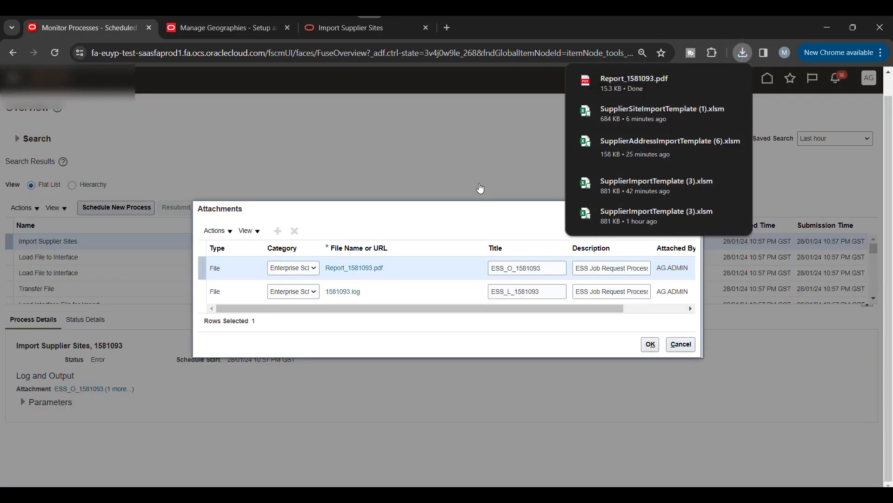
{"action": "left_click", "coordinate": [623, 84]}
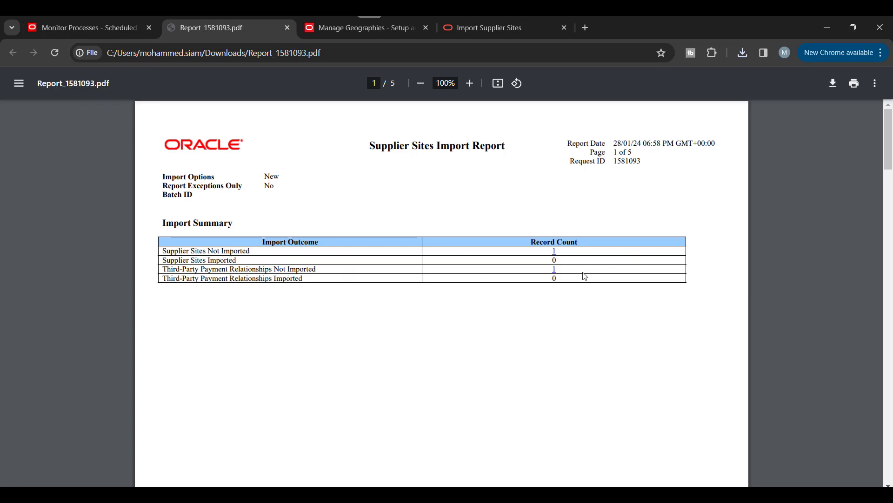
{"action": "scroll", "coordinate": [741, 256], "scroll_direction": "down", "scroll_amount": 10}
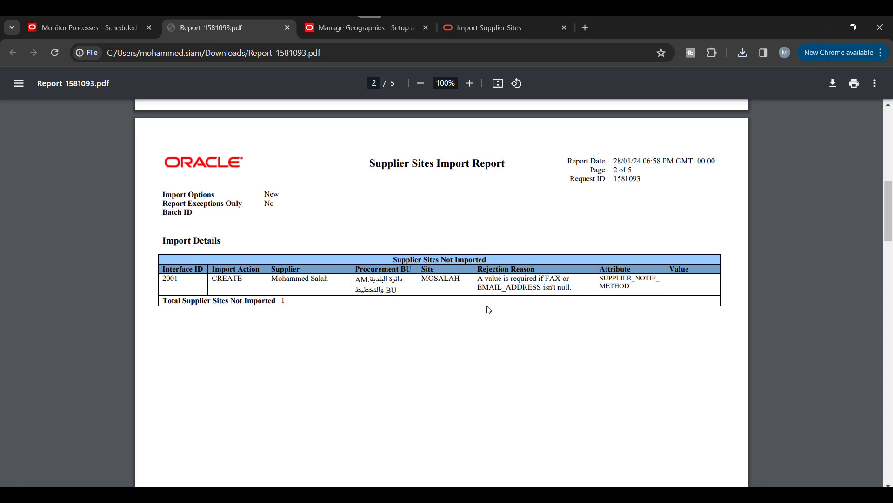
{"action": "scroll", "coordinate": [554, 305], "scroll_direction": "down", "scroll_amount": 20}
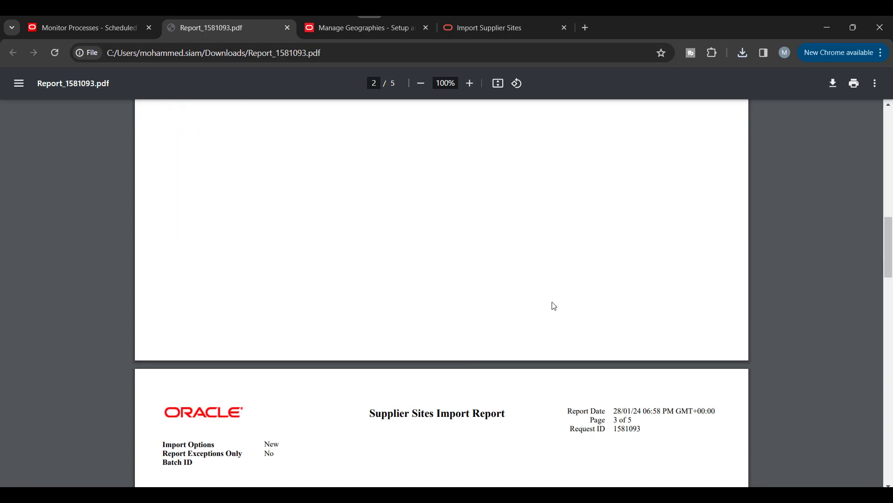
{"action": "left_click", "coordinate": [288, 29]}
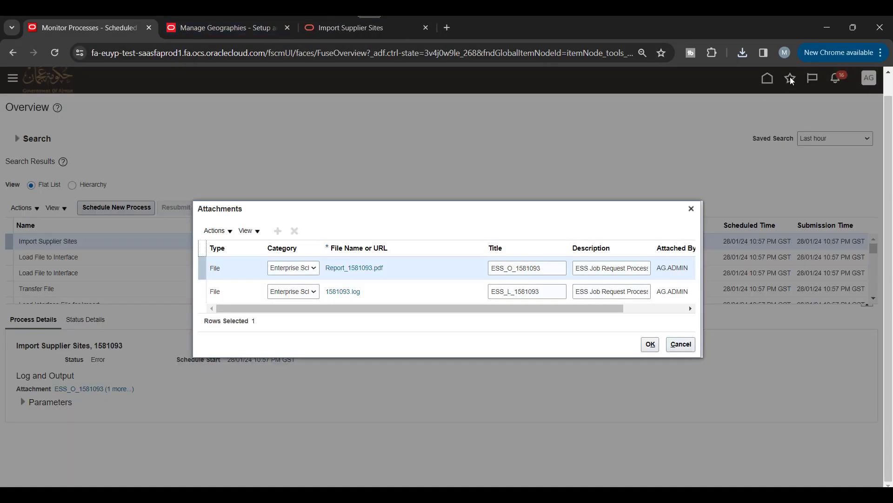
Step: On the POZ_SUPPLIER_SITES_INT sheet, set cell S5 Communication Method to EMAIL
{"action": "left_click", "coordinate": [826, 31]}
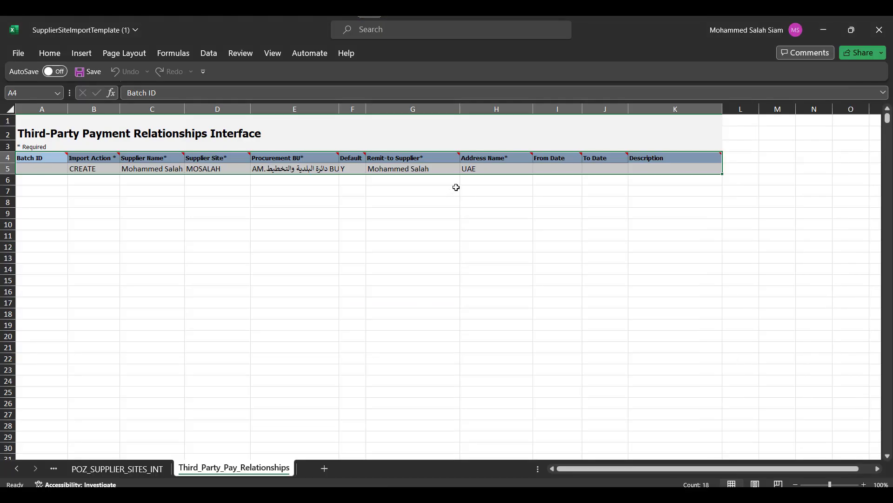
{"action": "left_click", "coordinate": [457, 187]}
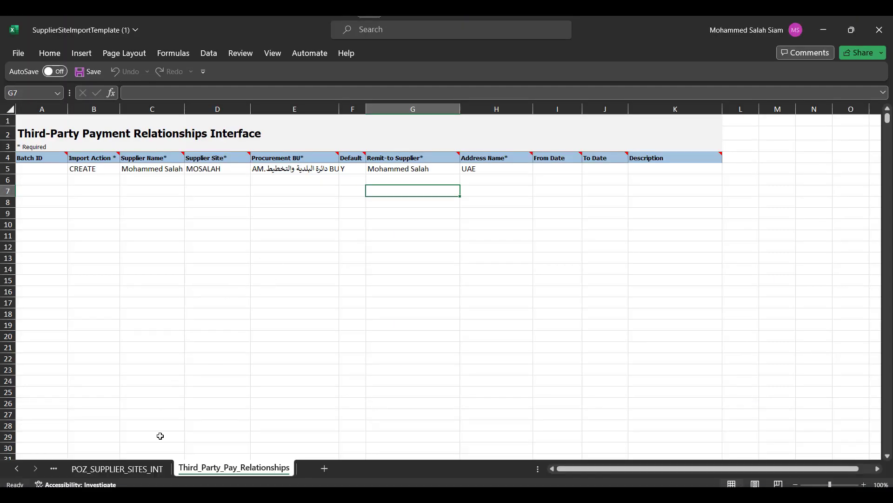
{"action": "left_click", "coordinate": [117, 469]}
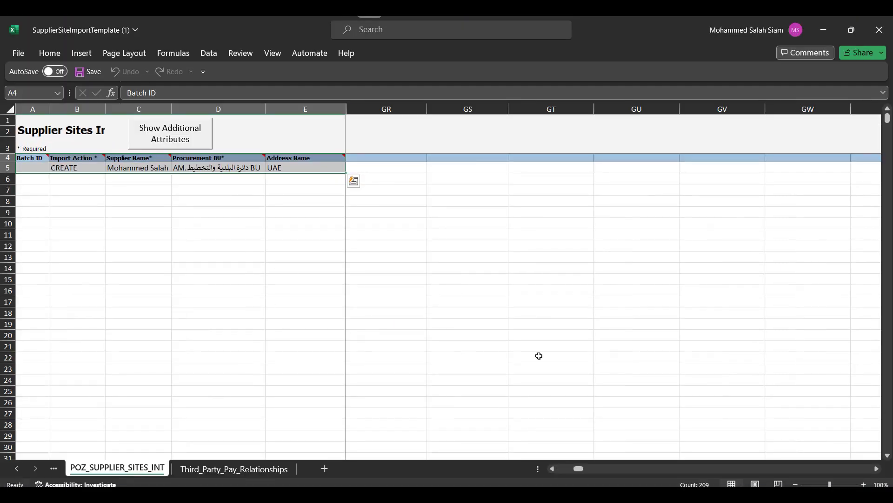
{"action": "left_click_drag", "start_coordinate": [580, 471], "coordinate": [563, 469]}
{"action": "left_click", "coordinate": [745, 168]}
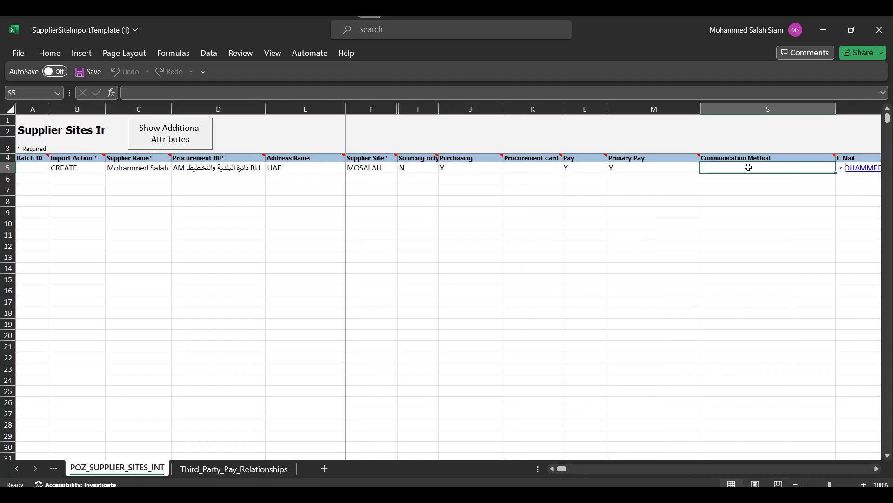
{"action": "left_click", "coordinate": [842, 169]}
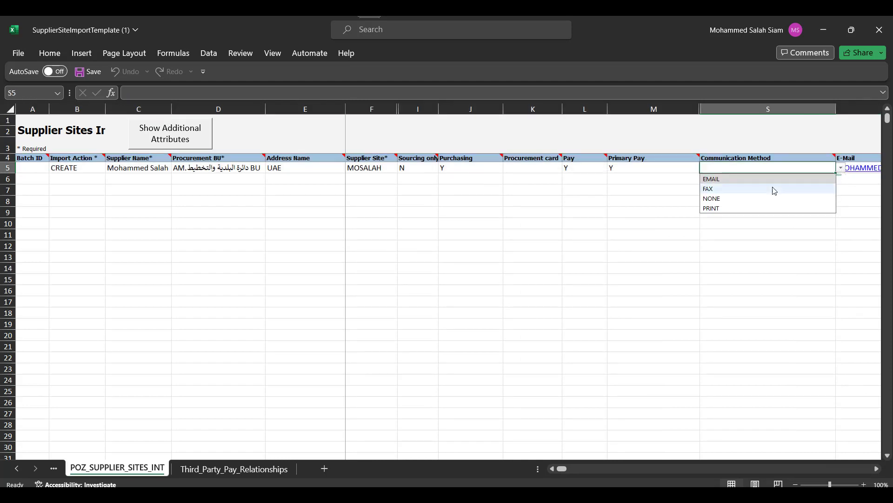
{"action": "left_click", "coordinate": [770, 179]}
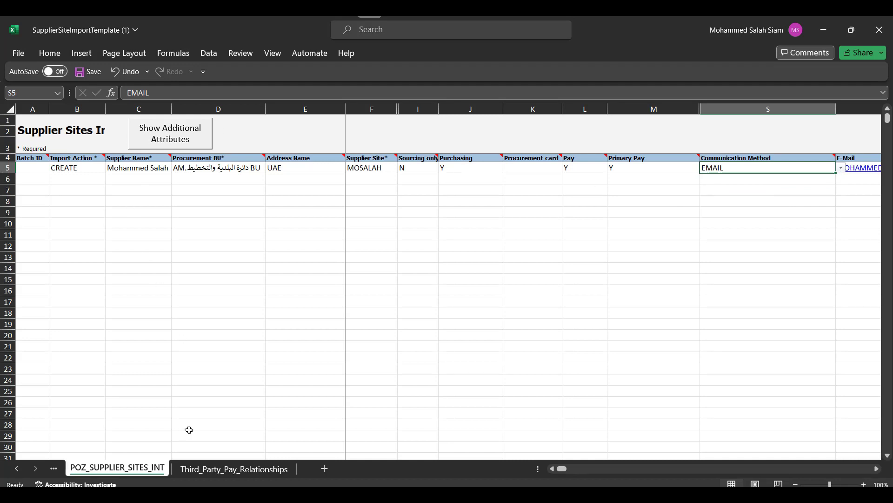
{"action": "left_click", "coordinate": [21, 471]}
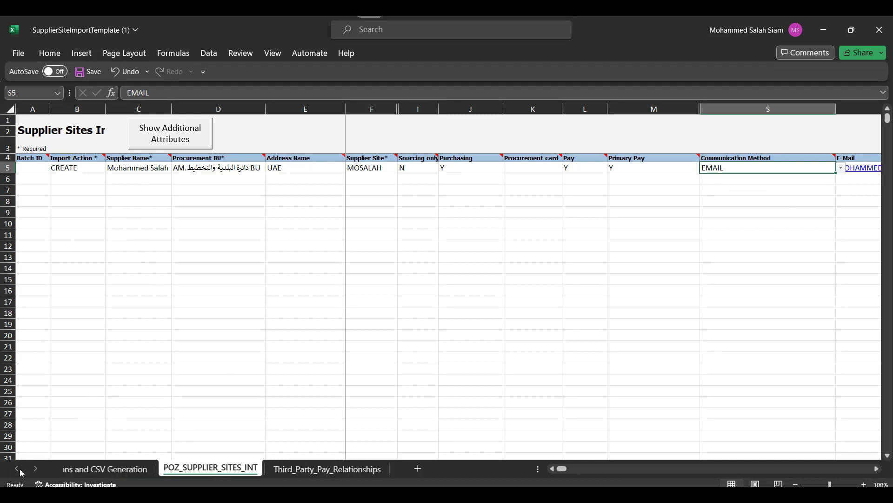
{"action": "left_click", "coordinate": [98, 469]}
Step: Generate the CSV and ZIP files, saving them as PozSupplierSitesInt100 and PozSupThirdPartyInt100
{"action": "left_click", "coordinate": [80, 370]}
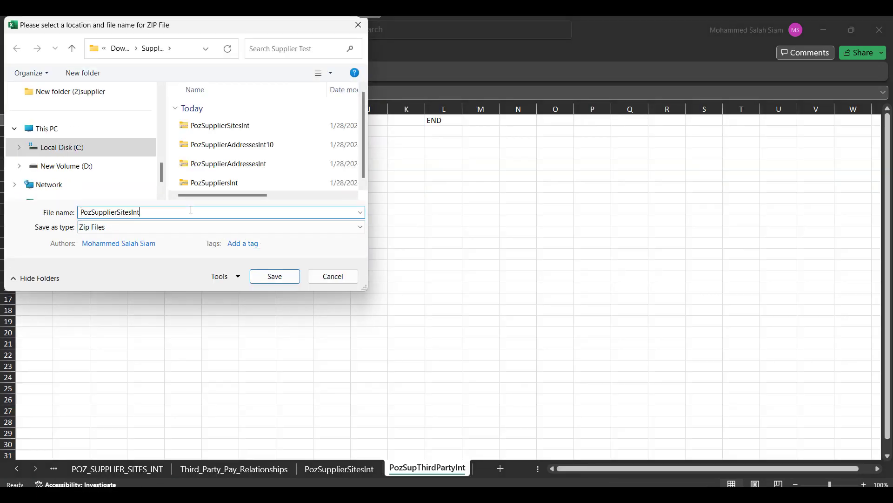
{"action": "key", "text": "Return"}
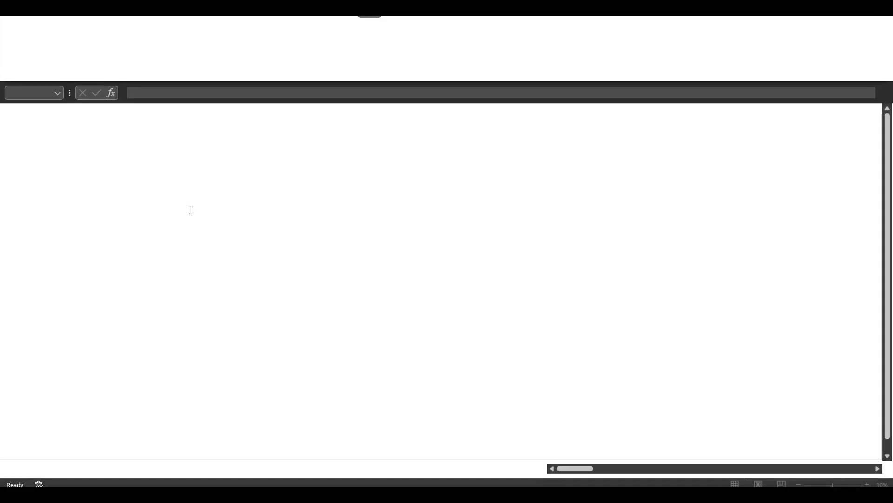
{"action": "left_click", "coordinate": [204, 211]}
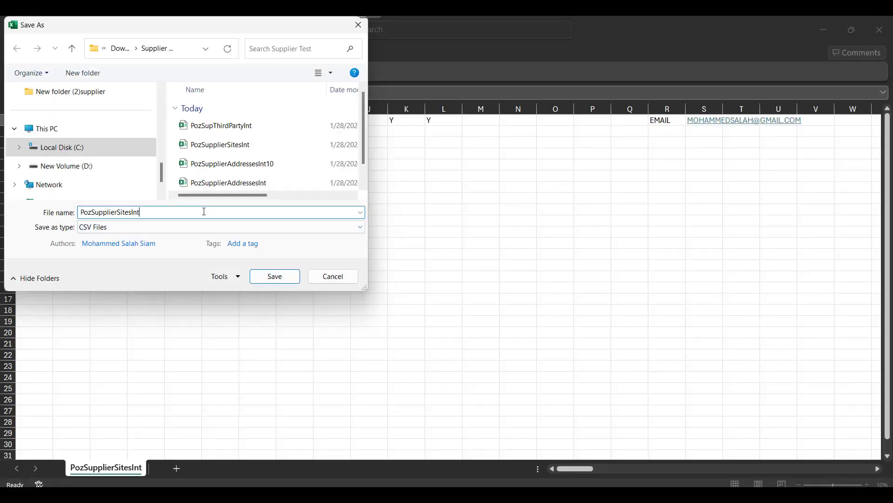
{"action": "type", "text": "100"}
{"action": "key", "text": "Return"}
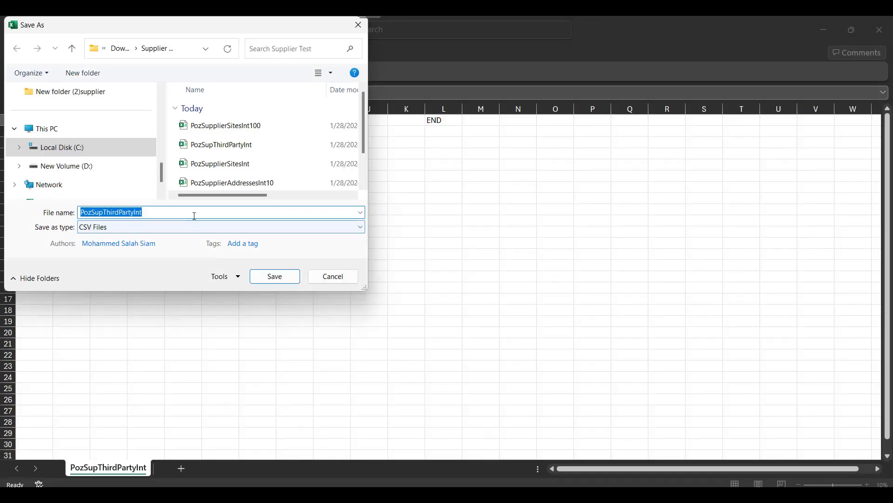
{"action": "left_click", "coordinate": [194, 213]}
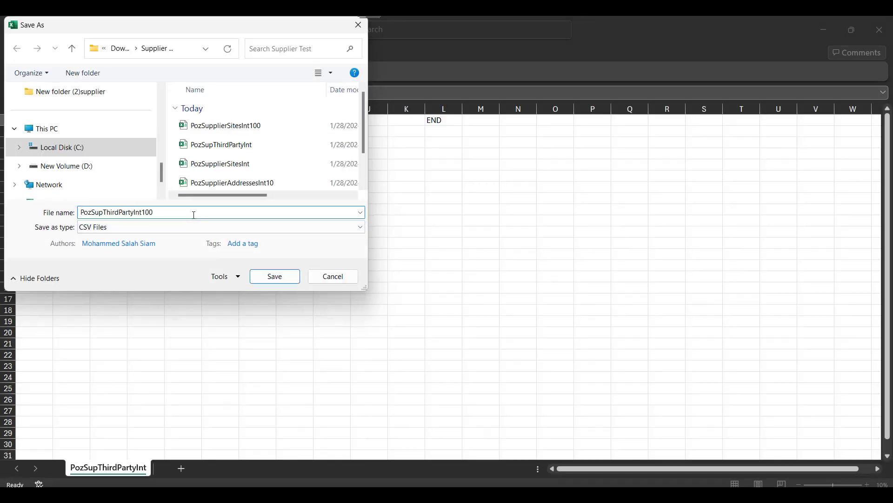
{"action": "key", "text": "Return"}
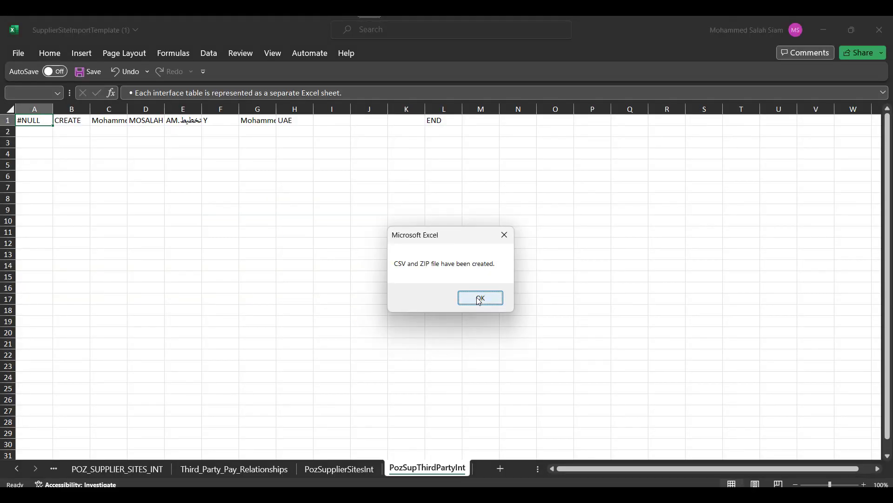
{"action": "left_click", "coordinate": [470, 300]}
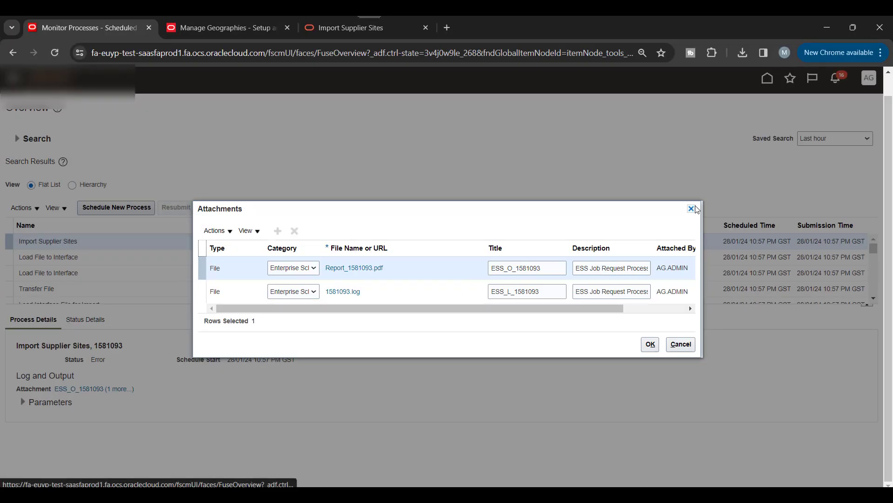
Step: Schedule a new Load Interface File for Import process
{"action": "left_click", "coordinate": [694, 206]}
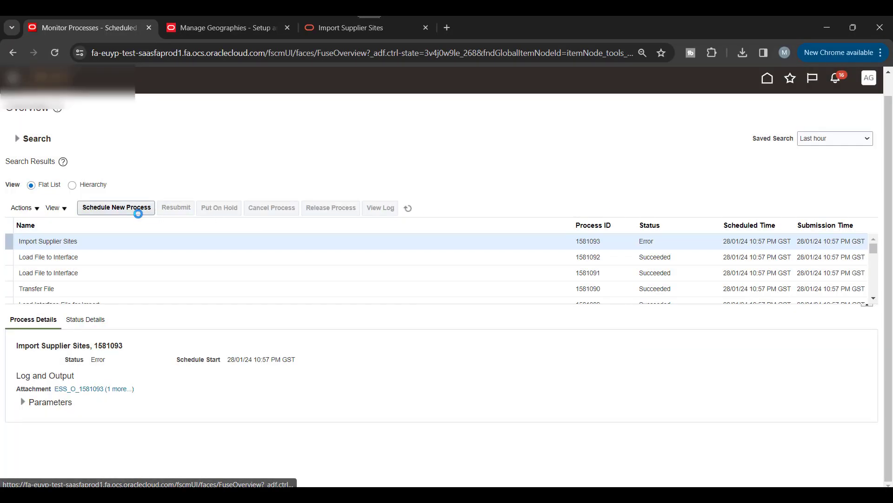
{"action": "left_click", "coordinate": [138, 213]}
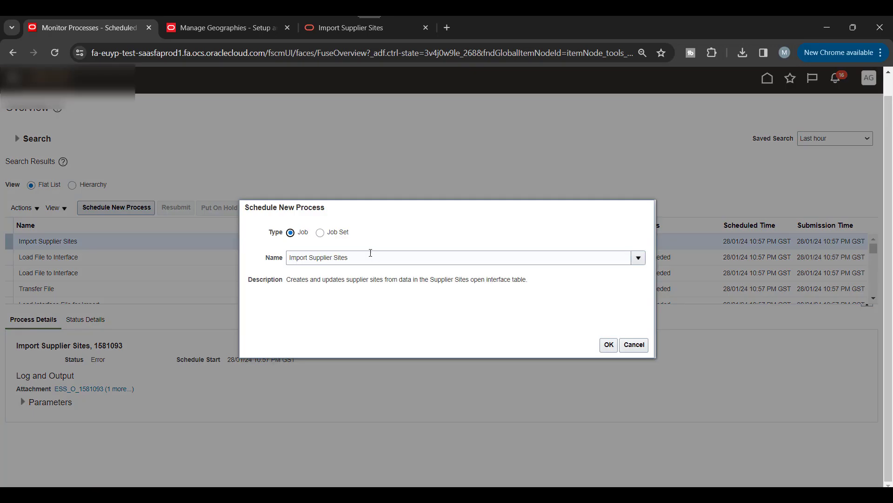
{"action": "triple_click", "coordinate": [371, 253]}
{"action": "type", "text": "Load"}
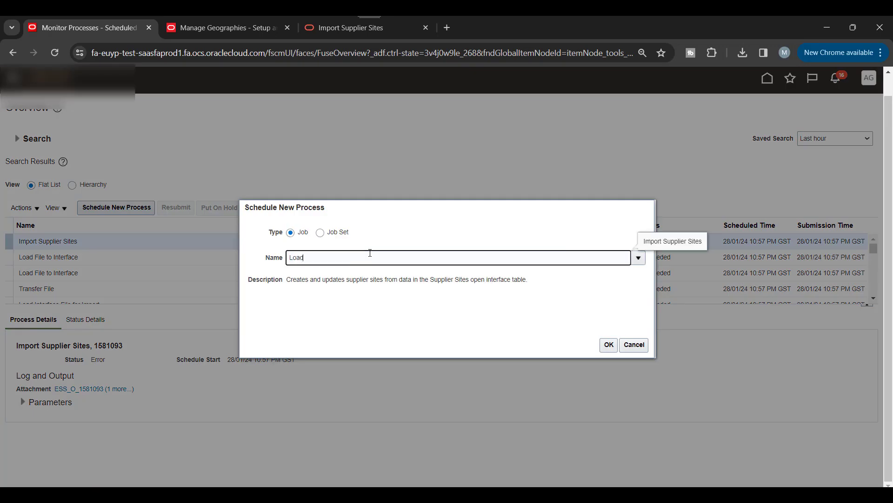
{"action": "type", "text": " In"}
{"action": "key", "text": "Tab"}
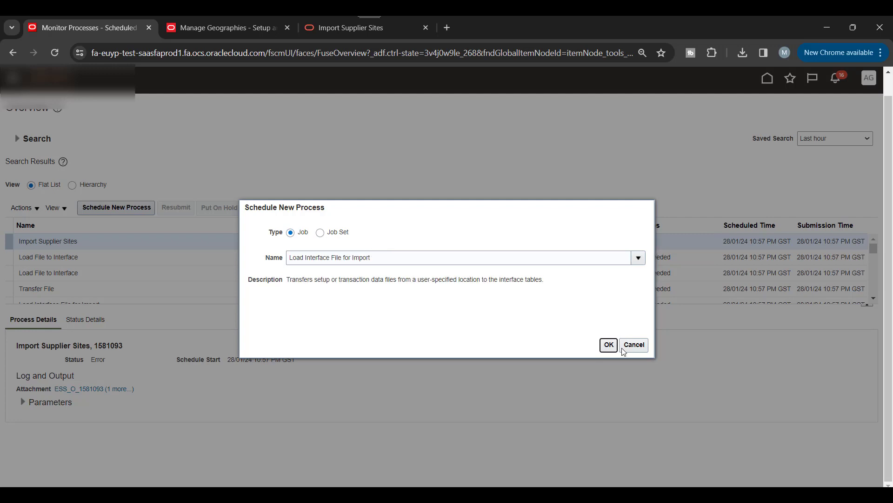
{"action": "left_click", "coordinate": [609, 346]}
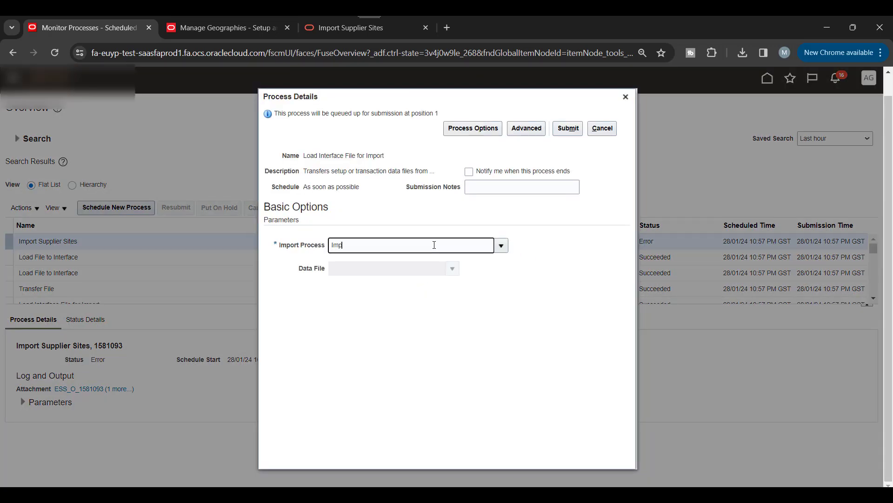
Step: Set the Import Process parameter to Import Supplier Sites
{"action": "key", "text": "Tab"}
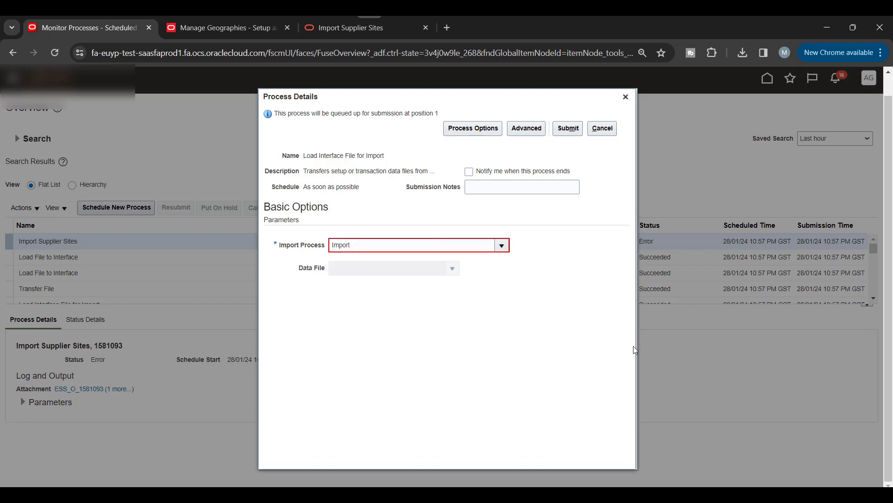
{"action": "left_click", "coordinate": [501, 245]}
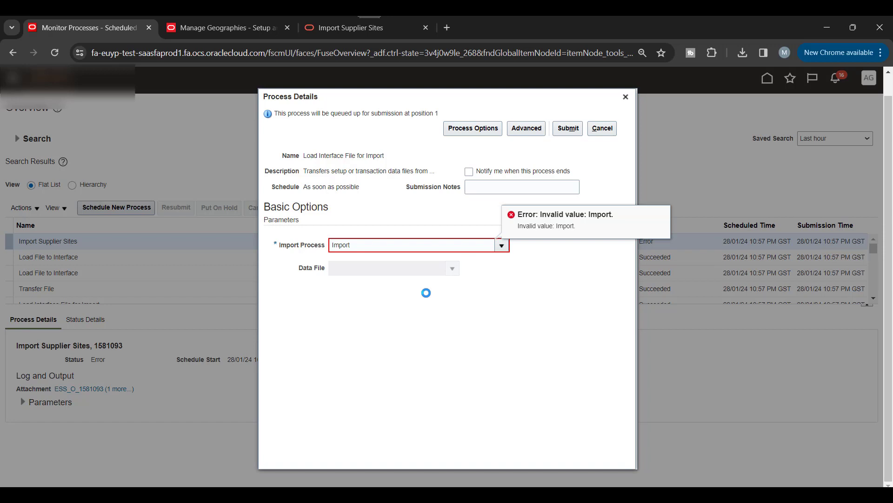
{"action": "scroll", "coordinate": [428, 302], "scroll_direction": "down", "scroll_amount": 5}
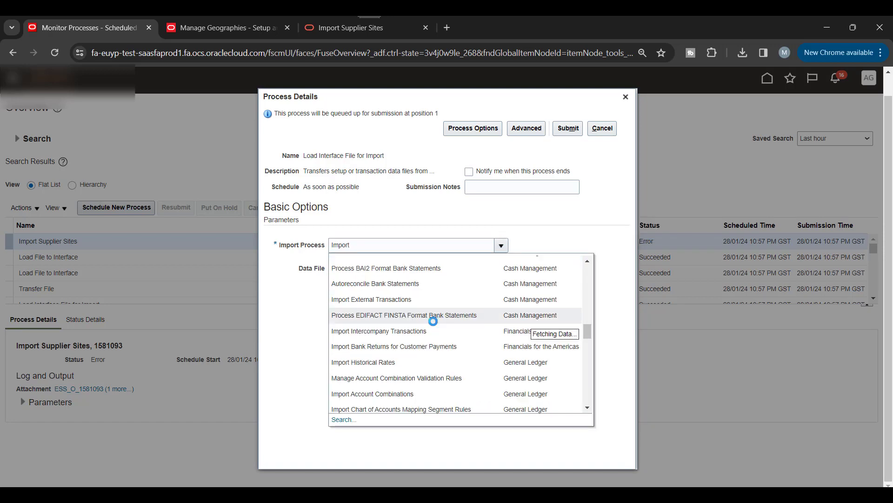
{"action": "scroll", "coordinate": [433, 321], "scroll_direction": "down", "scroll_amount": 5}
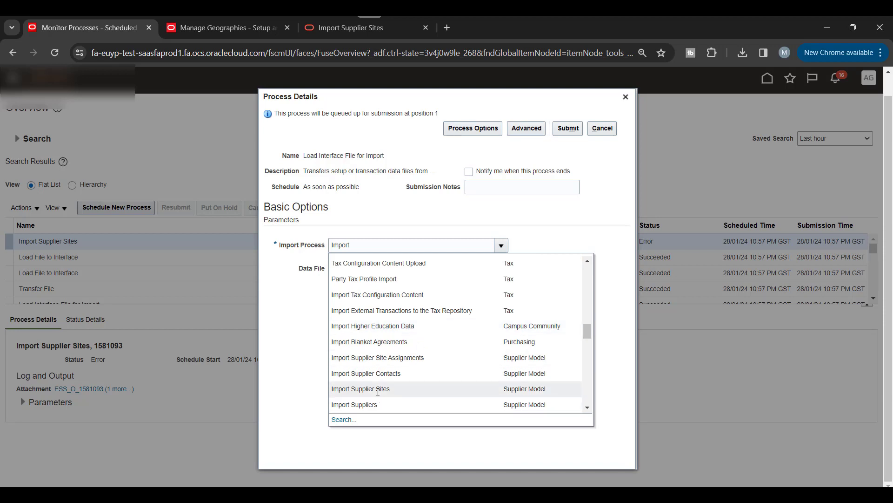
{"action": "left_click", "coordinate": [379, 390]}
Step: Upload PozSupplierSitesInt100.zip as the data file and submit the load job
{"action": "left_click", "coordinate": [453, 269]}
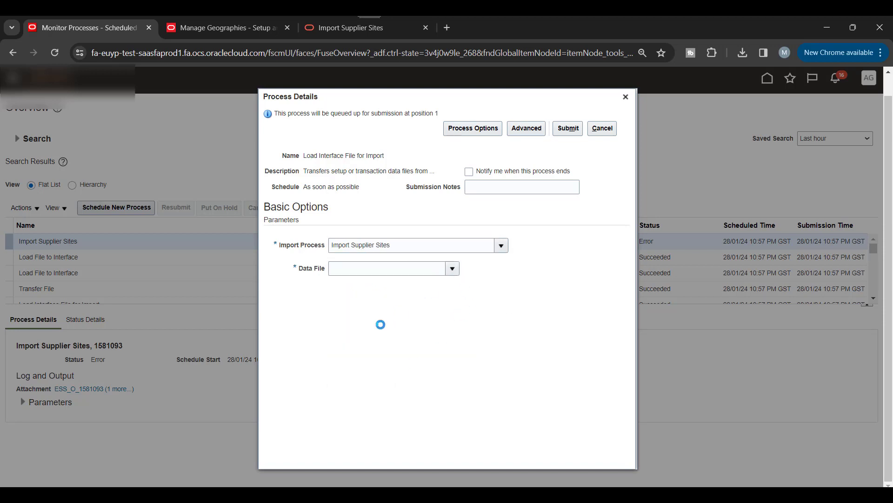
{"action": "left_click", "coordinate": [356, 300]}
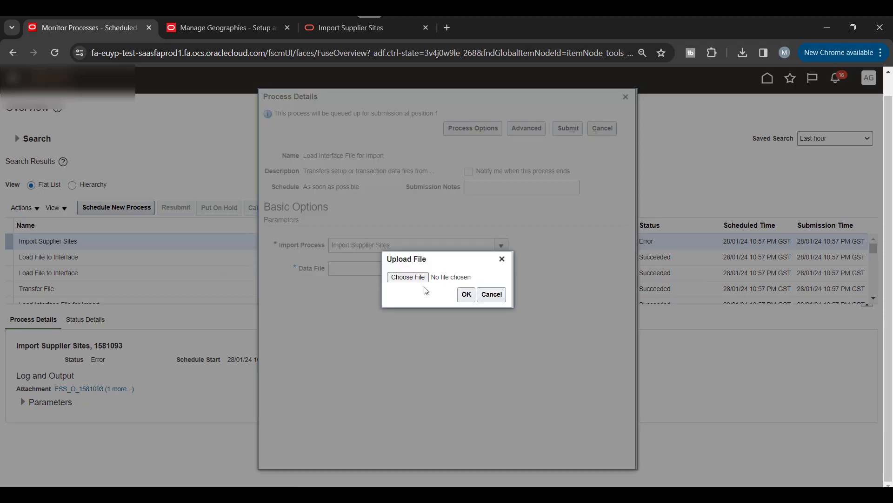
{"action": "left_click", "coordinate": [410, 277]}
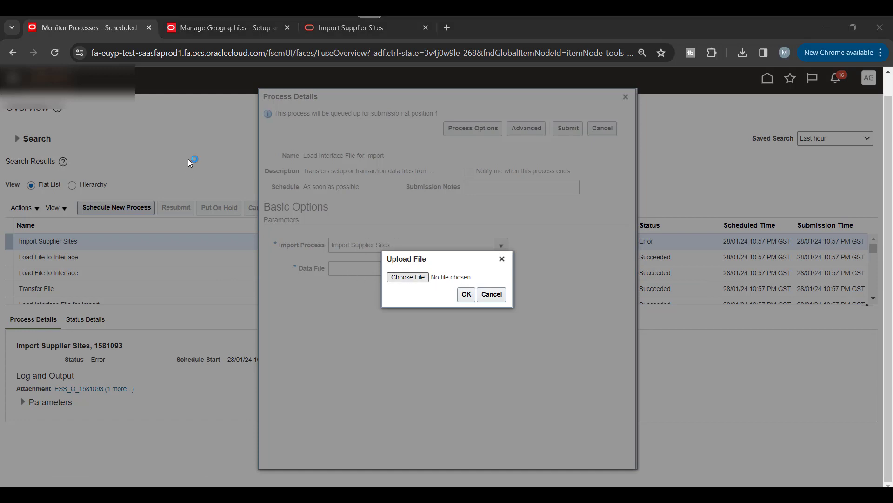
{"action": "left_click", "coordinate": [186, 123]}
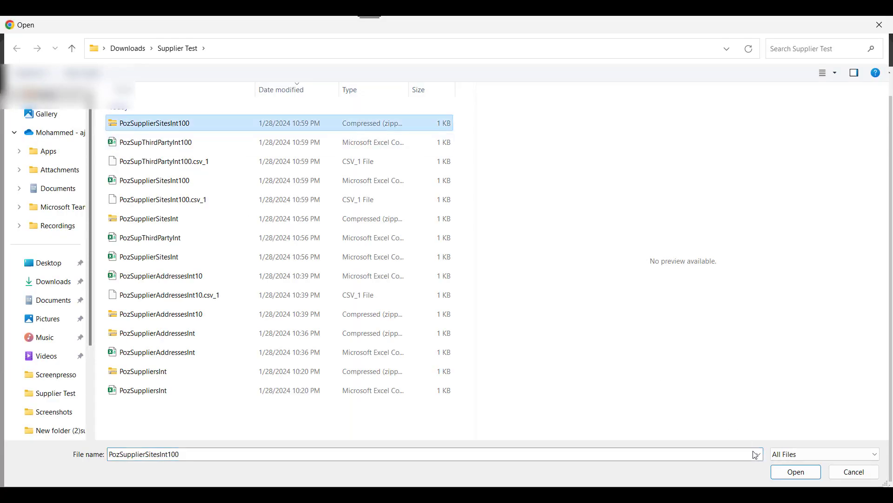
{"action": "left_click", "coordinate": [786, 472]}
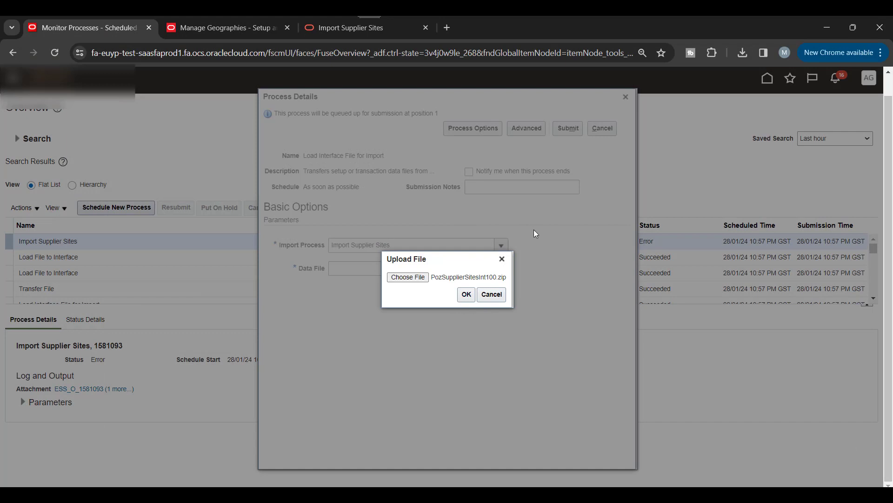
{"action": "left_click", "coordinate": [466, 294]}
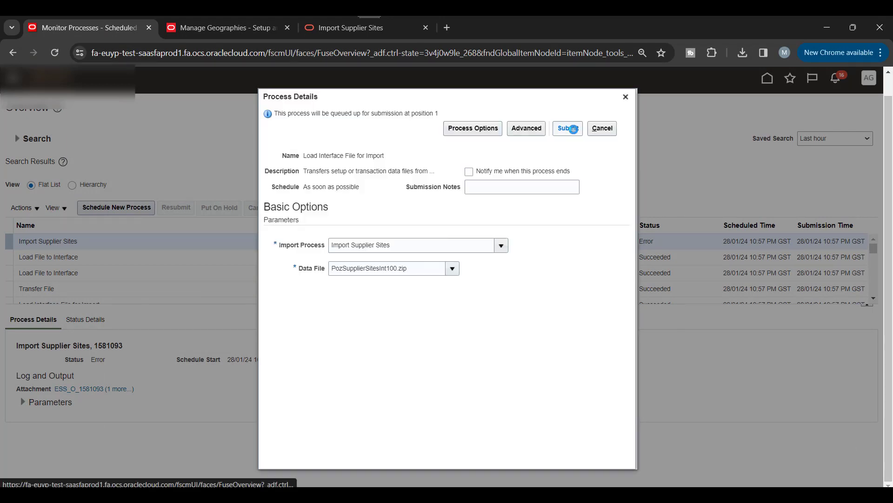
{"action": "left_click", "coordinate": [574, 129]}
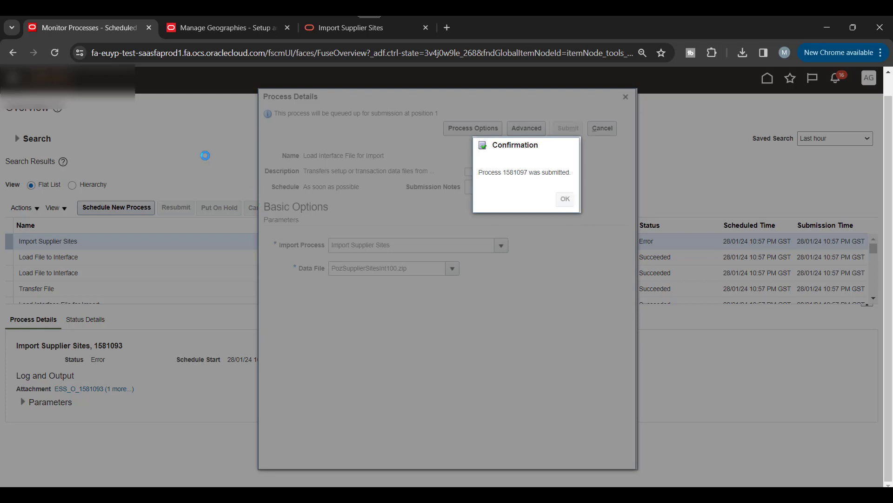
{"action": "left_click", "coordinate": [564, 199]}
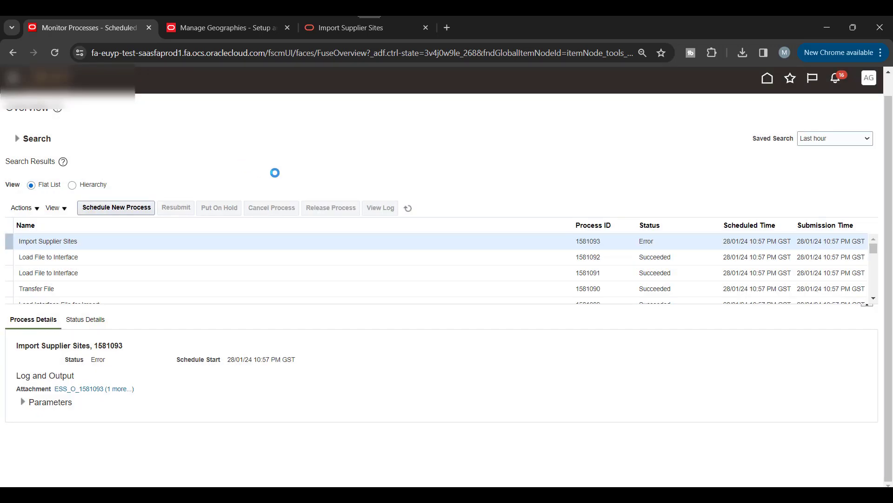
Step: Refresh the process list until load process 1581097 and its steps show Succeeded
{"action": "left_click", "coordinate": [409, 209]}
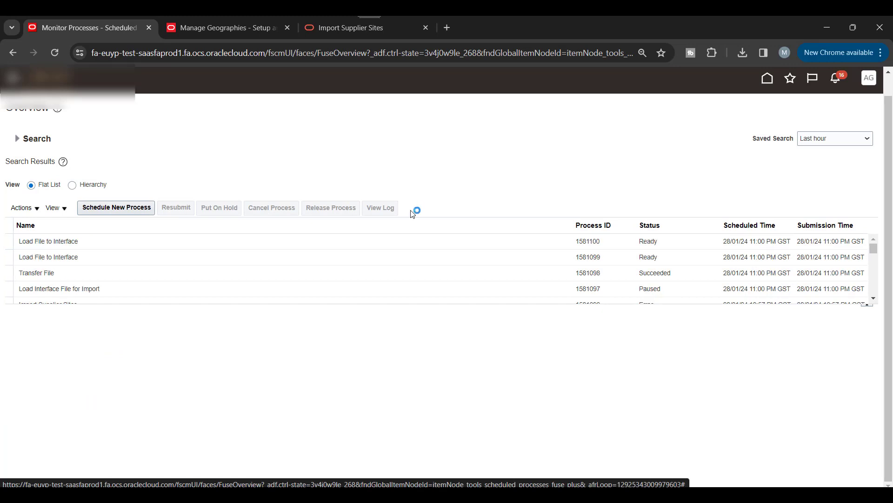
{"action": "left_click", "coordinate": [410, 210]}
{"action": "left_click", "coordinate": [412, 211]}
{"action": "left_click", "coordinate": [409, 209]}
{"action": "left_click", "coordinate": [409, 209]}
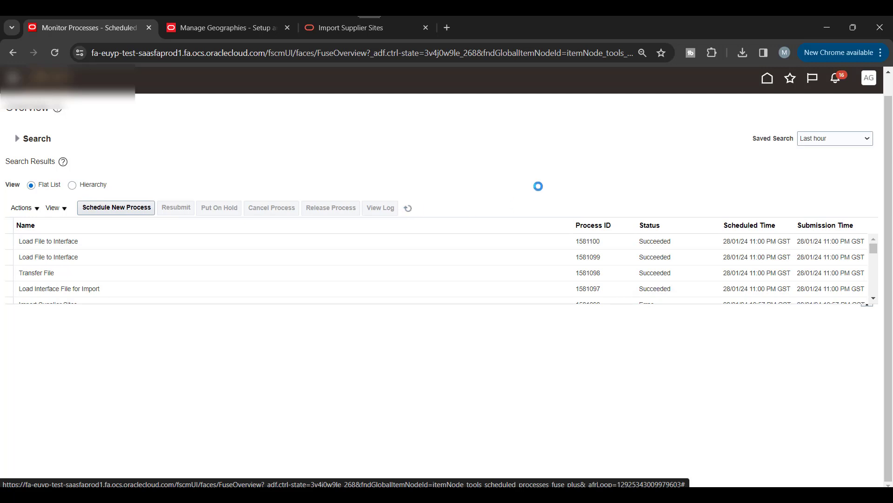
{"action": "left_click", "coordinate": [151, 208]}
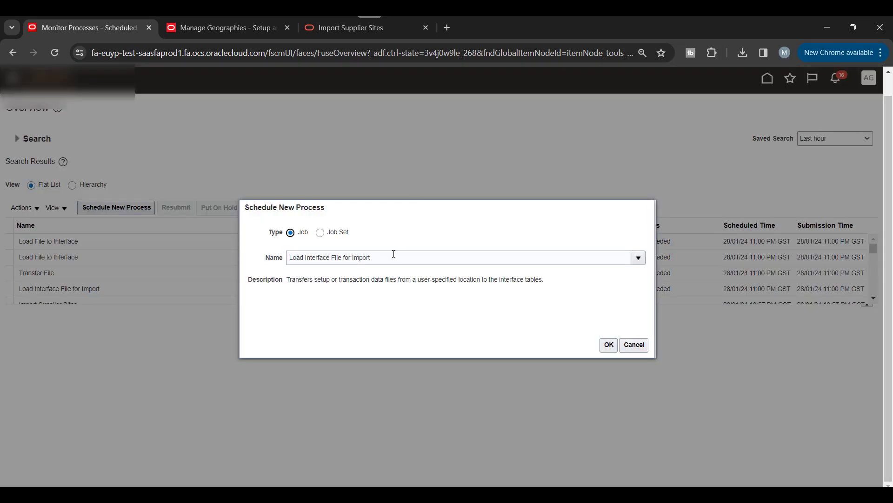
Step: Replace the process name with 'Import', correcting the mistyped 'Iport'
{"action": "triple_click", "coordinate": [394, 254]}
{"action": "key", "text": "BackSpace"}
{"action": "type", "text": "Ipo"}
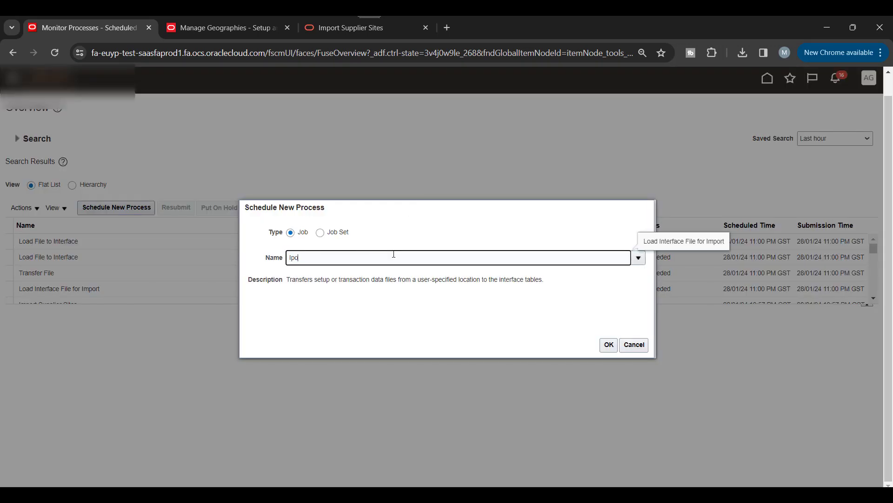
{"action": "type", "text": "rt"}
{"action": "key", "text": "Tab"}
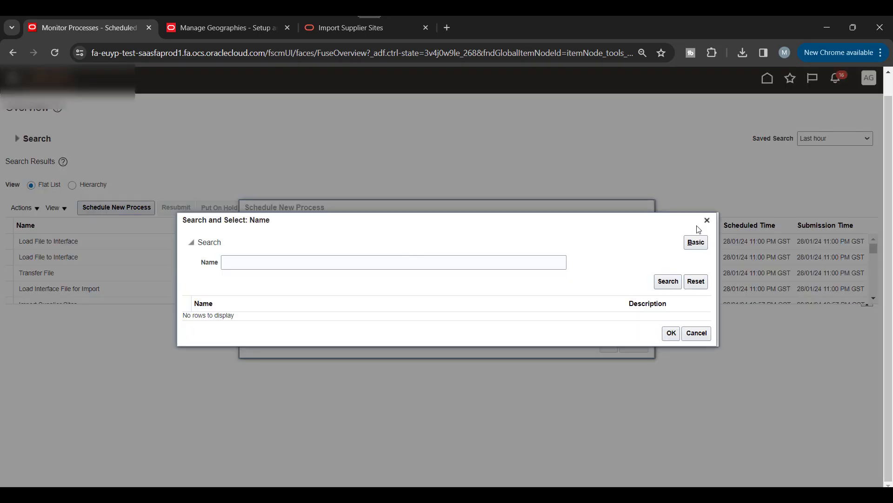
{"action": "left_click", "coordinate": [704, 220]}
{"action": "triple_click", "coordinate": [375, 256]}
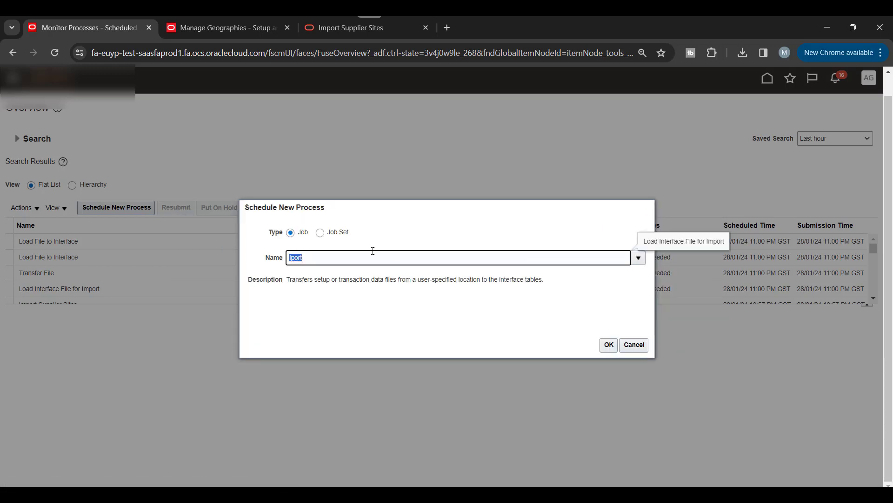
{"action": "type", "text": "Import"}
{"action": "key", "text": "Tab"}
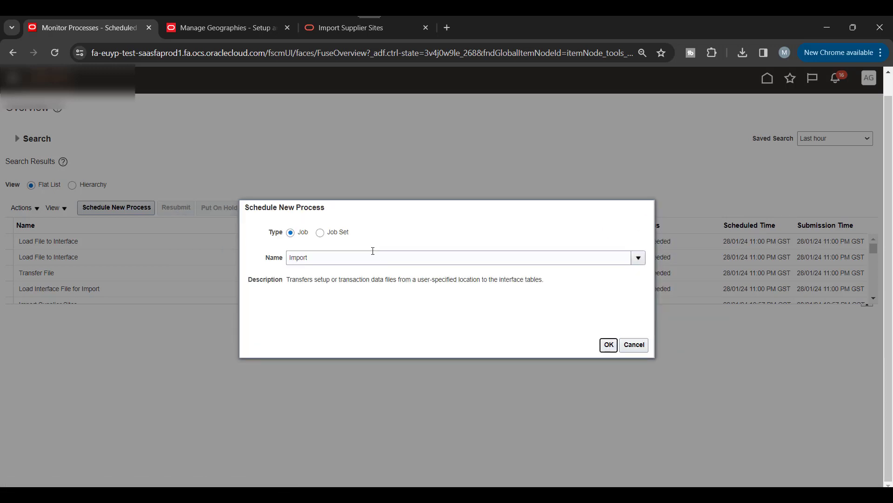
Step: Pick Import Supplier Sites from the lookup and submit it with Import Options New
{"action": "left_click", "coordinate": [297, 183]}
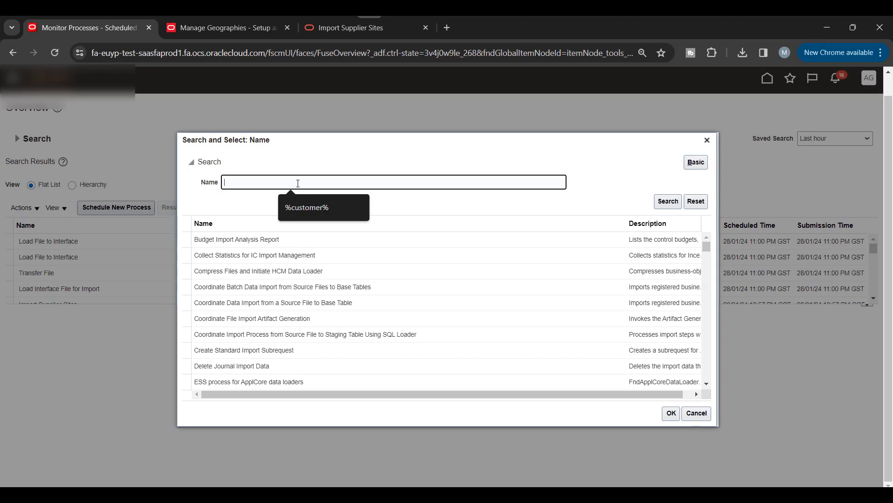
{"action": "scroll", "coordinate": [408, 301], "scroll_direction": "down", "scroll_amount": 10}
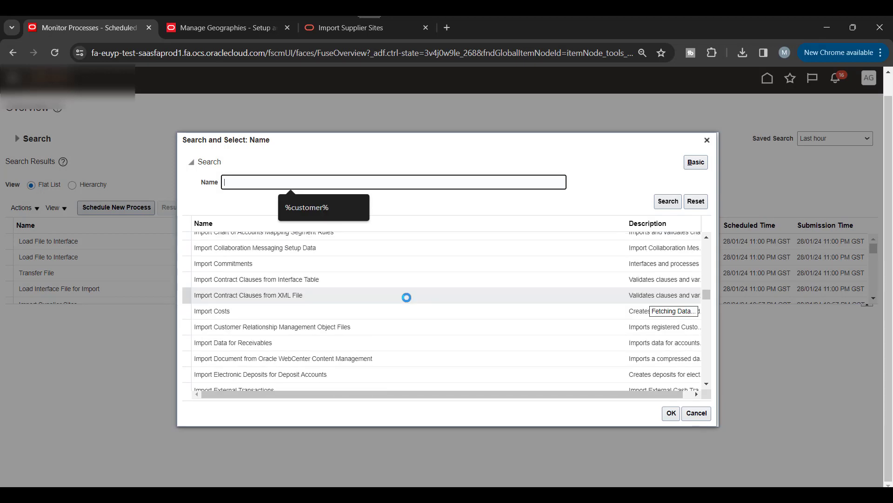
{"action": "scroll", "coordinate": [408, 301], "scroll_direction": "down", "scroll_amount": 10}
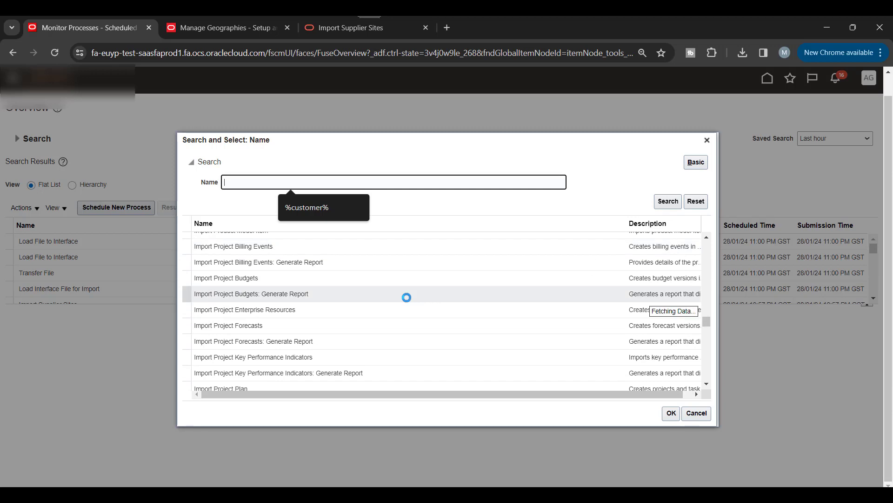
{"action": "scroll", "coordinate": [408, 301], "scroll_direction": "down", "scroll_amount": 10}
{"action": "scroll", "coordinate": [279, 358], "scroll_direction": "down", "scroll_amount": 3}
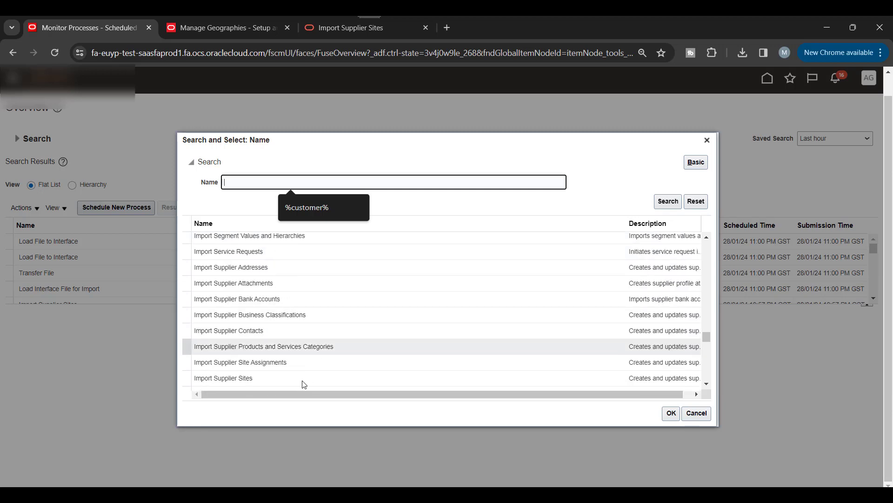
{"action": "left_click", "coordinate": [293, 379]}
{"action": "left_click", "coordinate": [672, 413]}
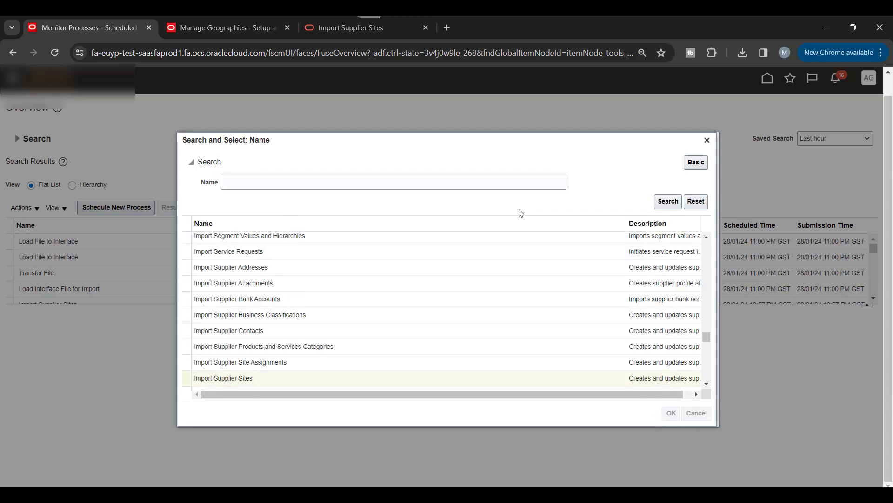
{"action": "left_click", "coordinate": [609, 345]}
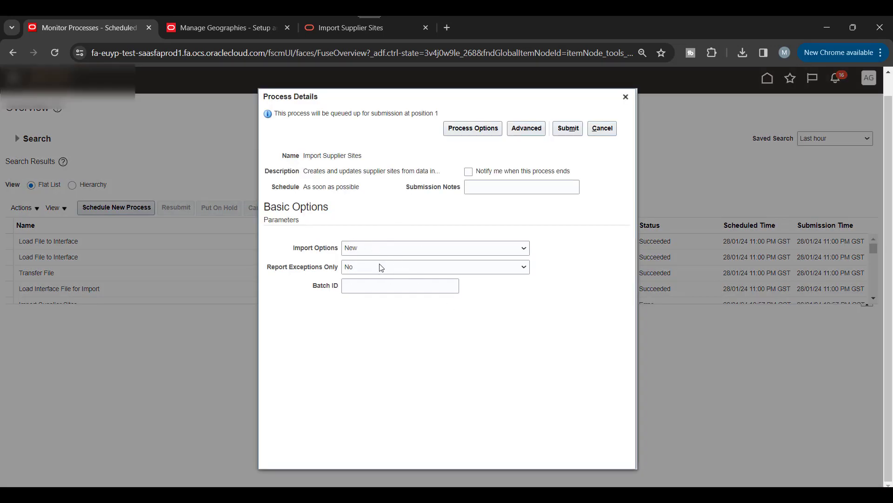
{"action": "left_click", "coordinate": [568, 129]}
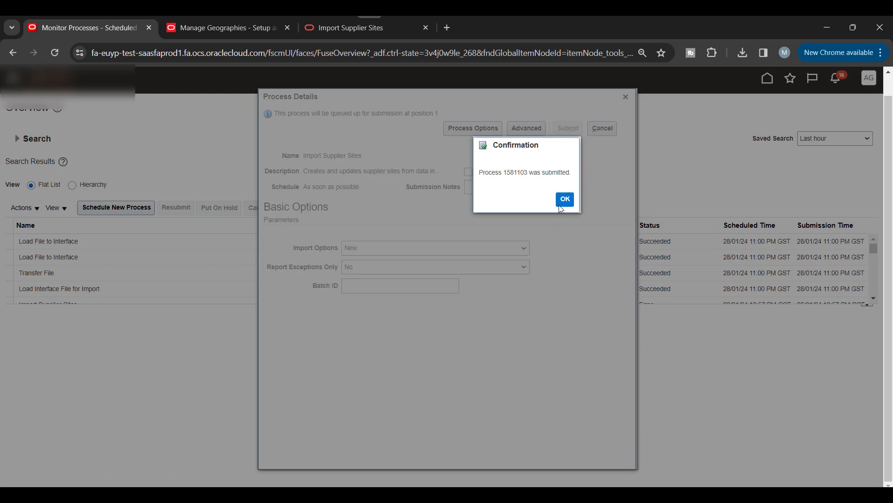
{"action": "left_click", "coordinate": [560, 205]}
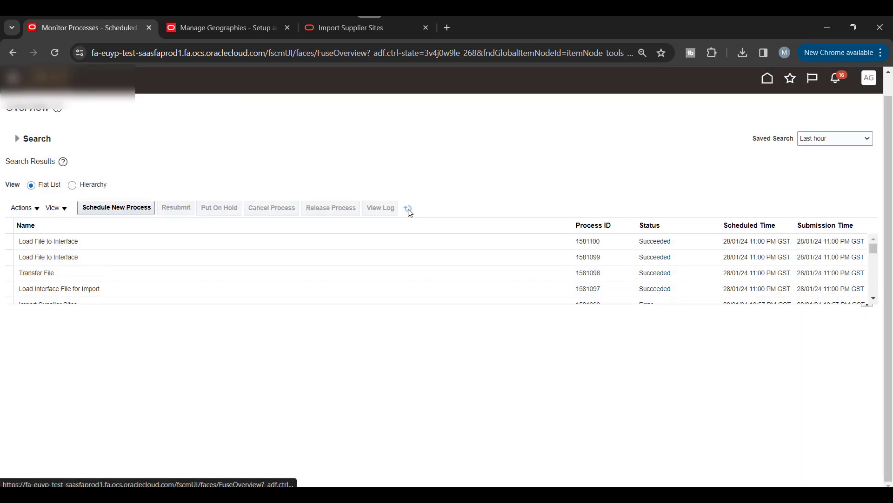
Step: Refresh the process list until Import Supplier Sites job 1581103 ends in Error
{"action": "left_click", "coordinate": [408, 209]}
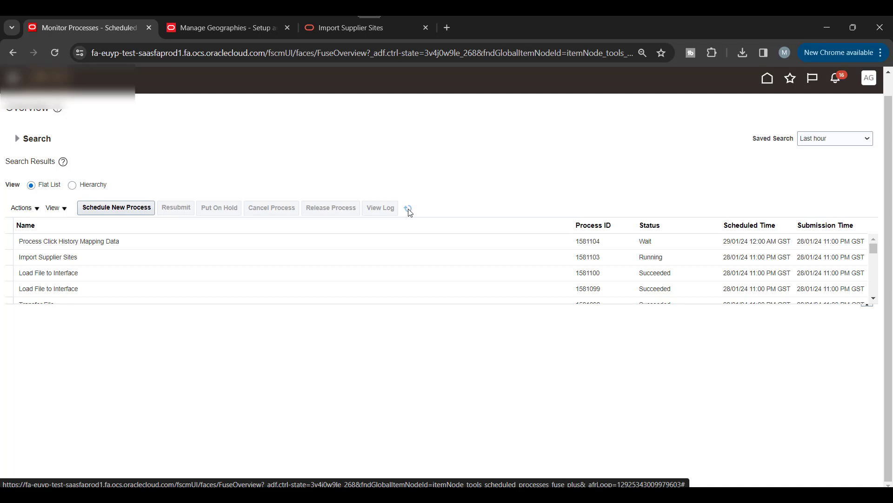
{"action": "left_click", "coordinate": [409, 209]}
{"action": "left_click", "coordinate": [408, 208]}
{"action": "left_click", "coordinate": [409, 209]}
{"action": "left_click", "coordinate": [409, 210]}
{"action": "left_click", "coordinate": [408, 209]}
{"action": "left_click", "coordinate": [409, 209]}
{"action": "left_click", "coordinate": [409, 209]}
{"action": "left_click", "coordinate": [409, 209]}
{"action": "left_click", "coordinate": [409, 209]}
Step: Select the failed job and download its output Report_1581103.pdf
{"action": "left_click", "coordinate": [378, 256]}
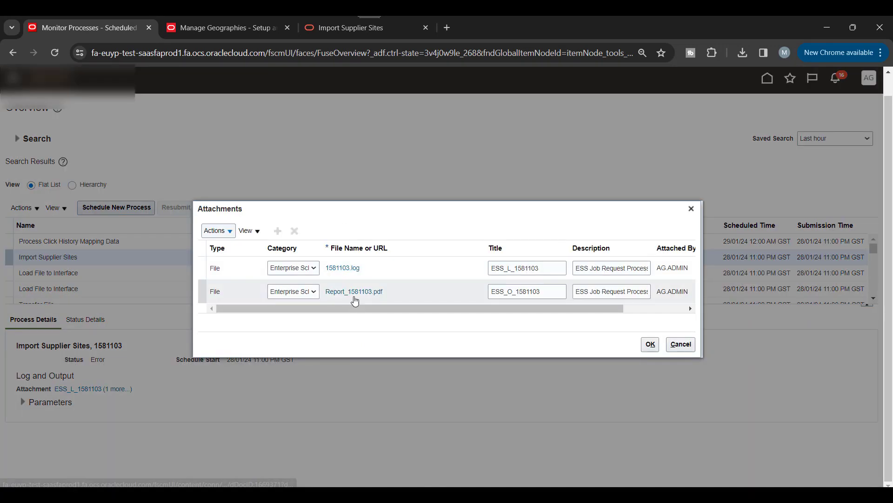
{"action": "left_click", "coordinate": [355, 295]}
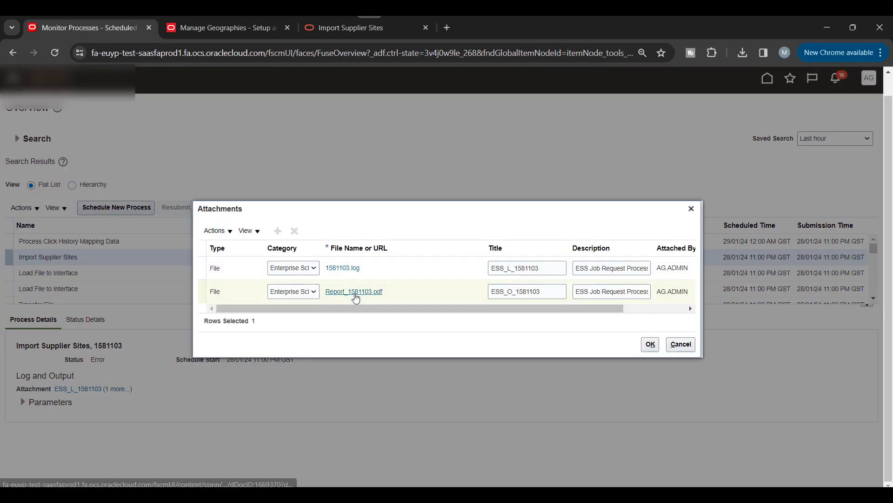
{"action": "left_click", "coordinate": [356, 296]}
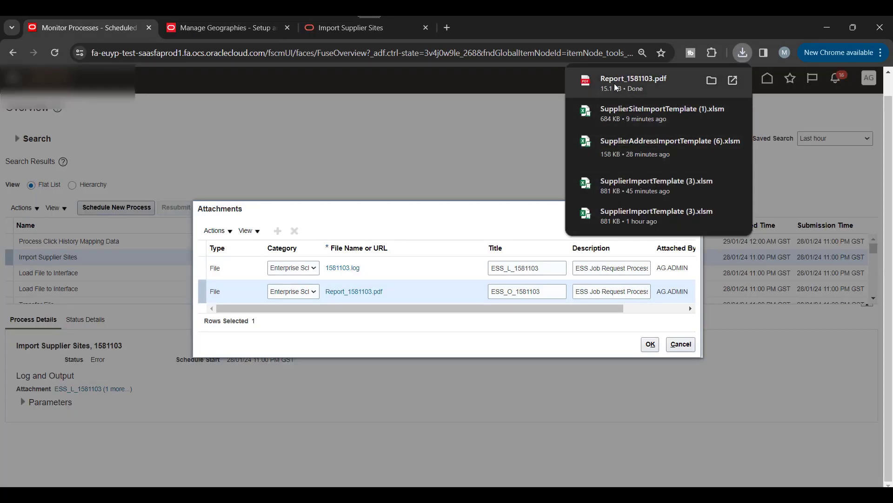
Step: Open Report_1581103.pdf and check its Import Summary: 1 site imported, 1 third-party relationship not imported
{"action": "left_click", "coordinate": [615, 87]}
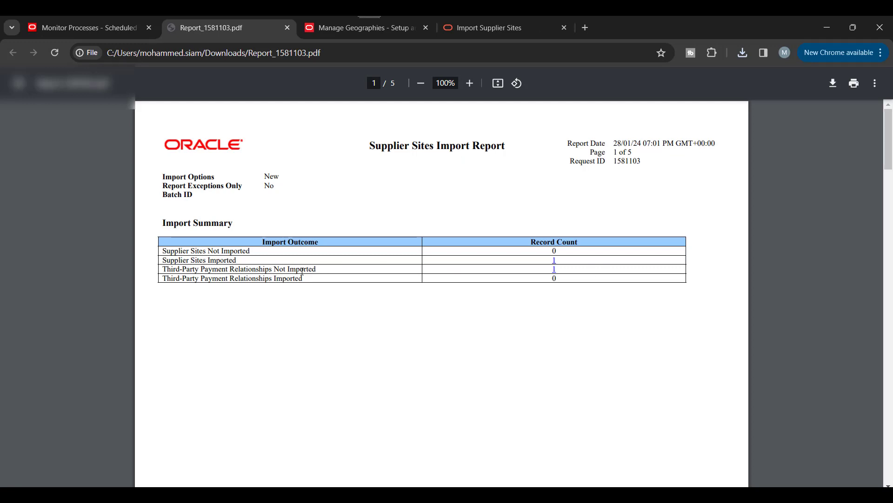
{"action": "scroll", "coordinate": [727, 247], "scroll_direction": "down", "scroll_amount": 5}
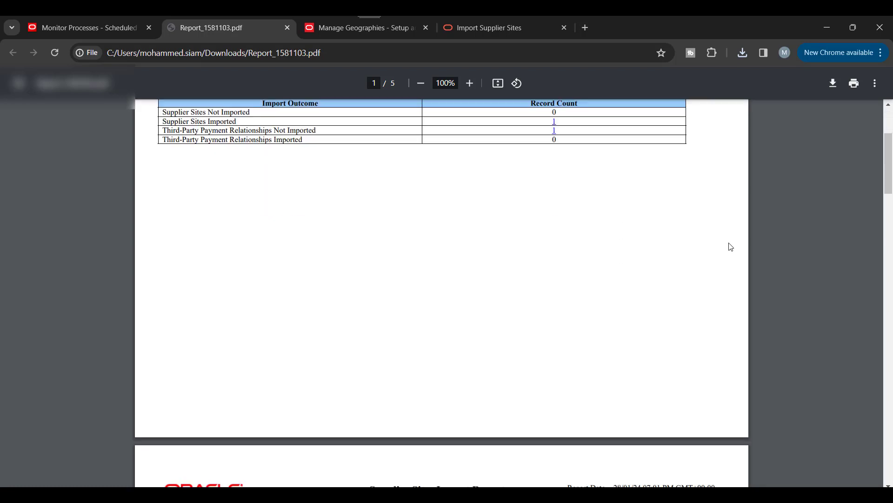
{"action": "scroll", "coordinate": [727, 246], "scroll_direction": "down", "scroll_amount": 5}
{"action": "scroll", "coordinate": [698, 233], "scroll_direction": "up", "scroll_amount": 10}
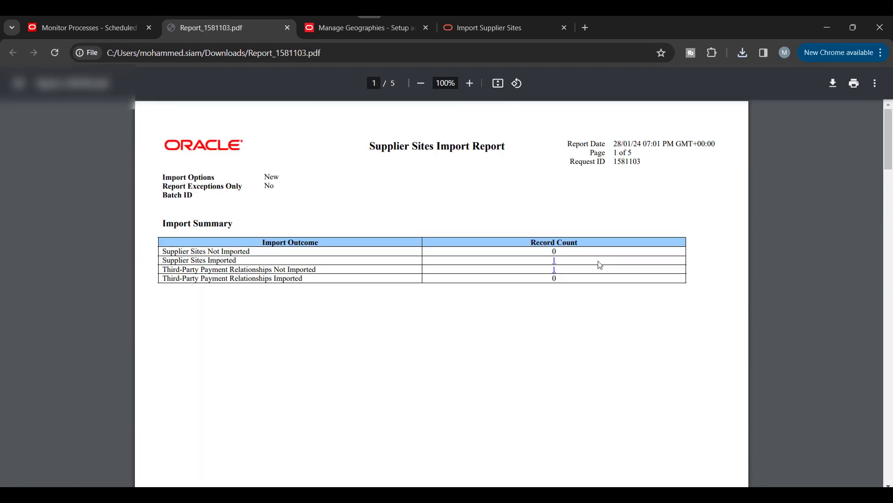
{"action": "left_click", "coordinate": [332, 28]}
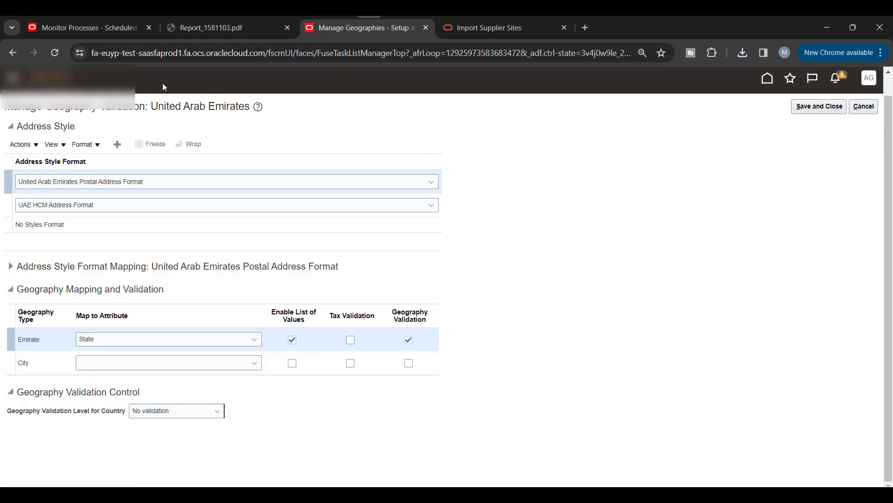
Step: Duplicate the Monitor Processes tab to get a second copy of the page
{"action": "right_click", "coordinate": [78, 30]}
{"action": "left_click", "coordinate": [118, 135]}
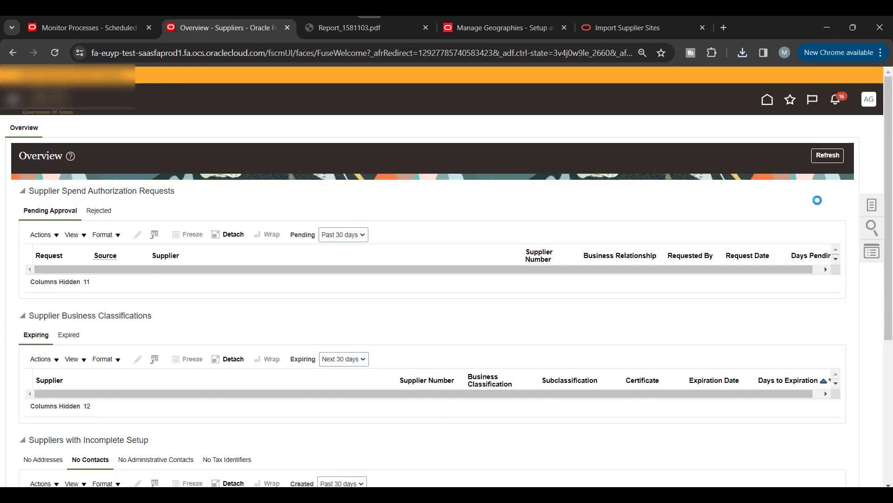
{"action": "scroll", "coordinate": [307, 275], "scroll_direction": "down", "scroll_amount": 4}
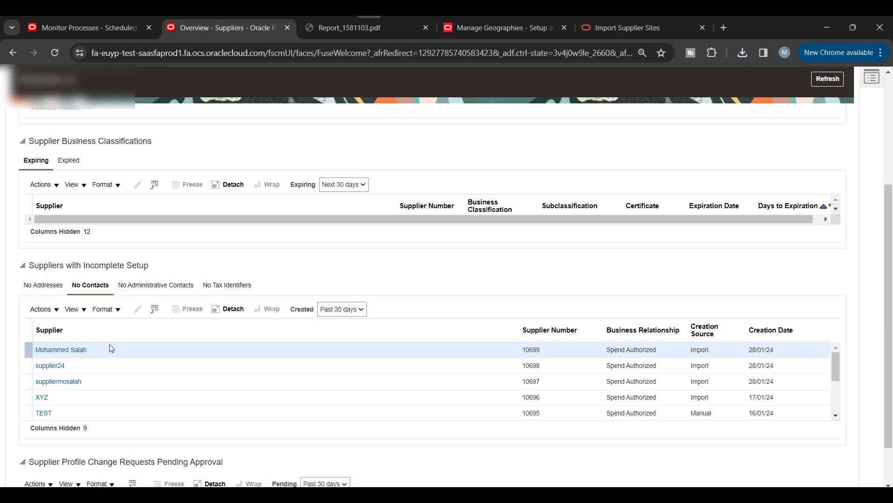
Step: From Suppliers with Incomplete Setup, open the supplier's MOSALAH site: Active, with Purchasing, Pay and Primary pay purposes
{"action": "left_click", "coordinate": [67, 350]}
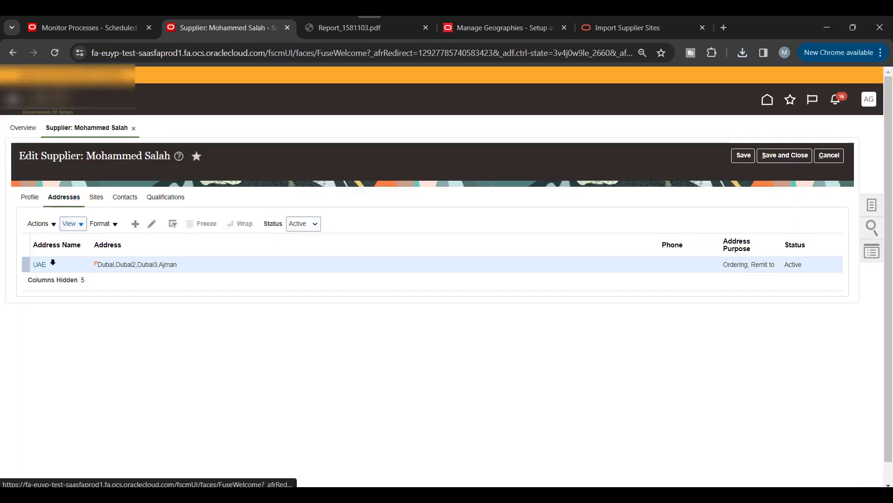
{"action": "left_click", "coordinate": [96, 198]}
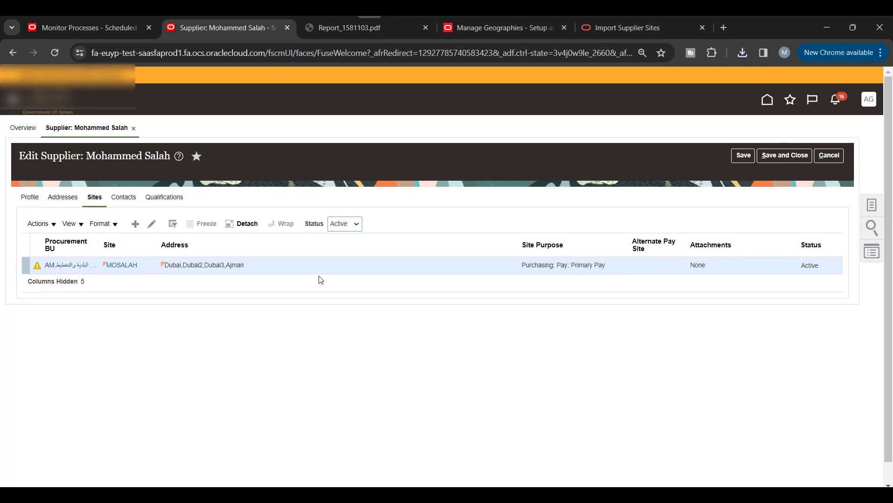
{"action": "left_click", "coordinate": [125, 272]}
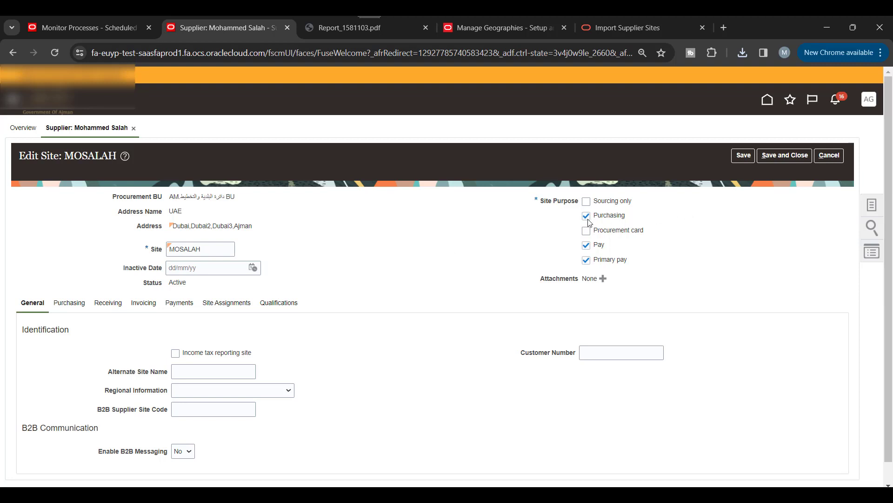
{"action": "scroll", "coordinate": [373, 268], "scroll_direction": "down", "scroll_amount": 1}
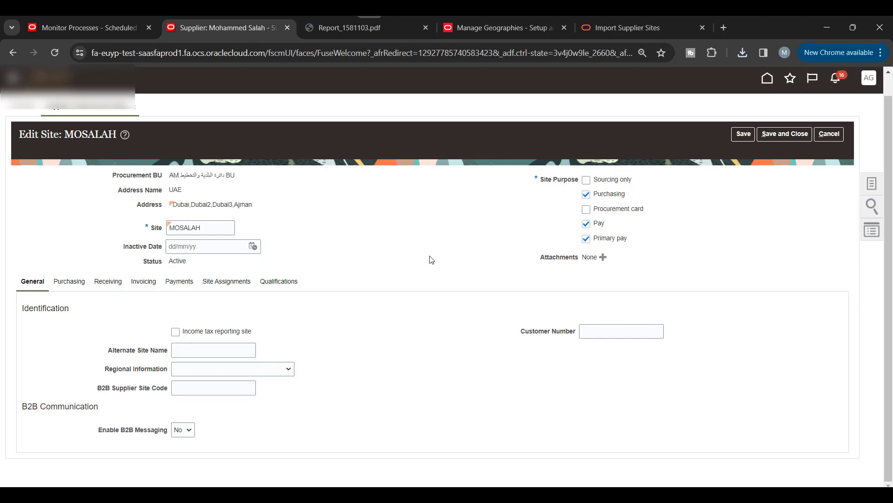
{"action": "left_click", "coordinate": [335, 24]}
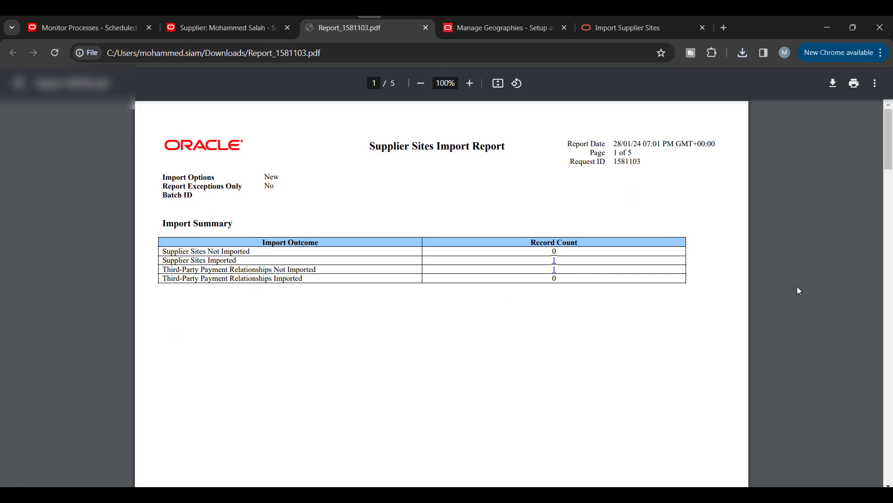
Step: Bring up page 4's rejected third-party payment relationship for MOSALAH: Remit-to Supplier value invalid
{"action": "scroll", "coordinate": [797, 288], "scroll_direction": "down", "scroll_amount": 20}
{"action": "scroll", "coordinate": [797, 287], "scroll_direction": "down", "scroll_amount": 4}
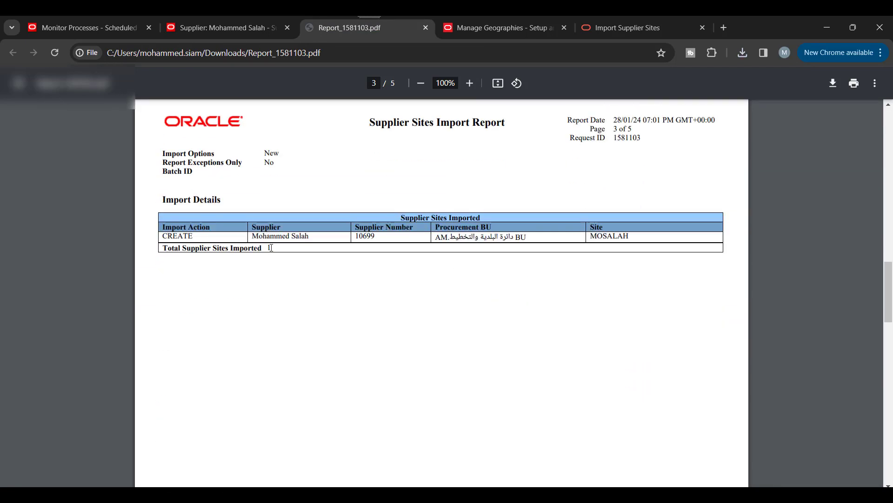
{"action": "scroll", "coordinate": [375, 238], "scroll_direction": "down", "scroll_amount": 11}
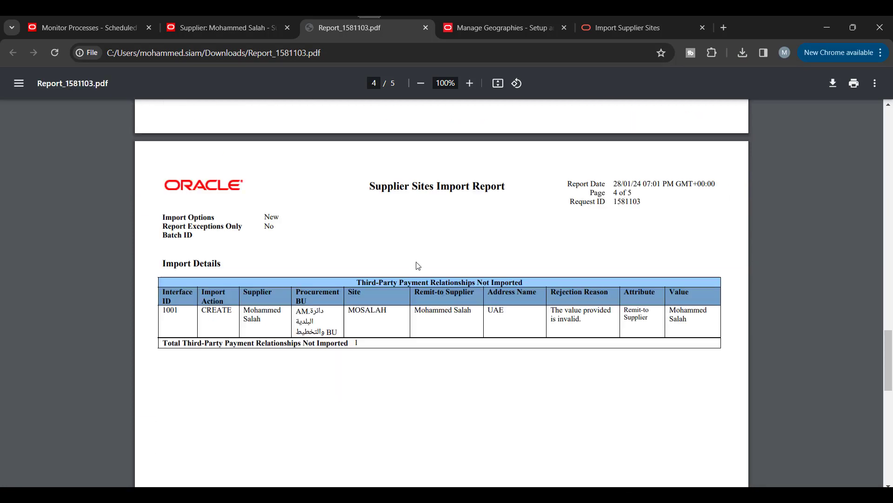
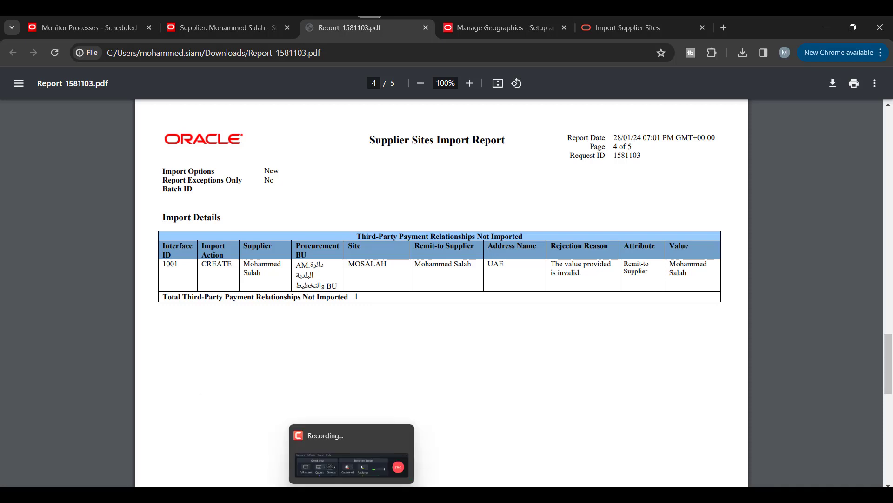
Step: Save and close the MOSALAH site edits, returning to the supplier's Sites list
{"action": "left_click", "coordinate": [391, 460]}
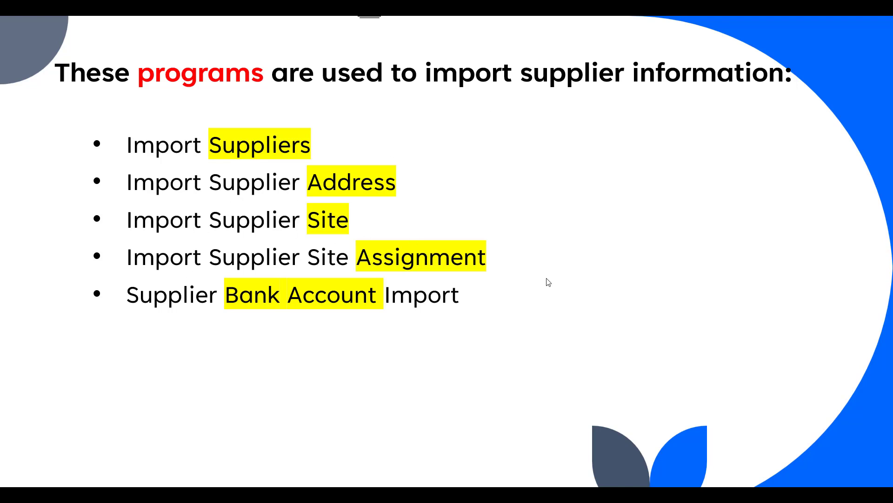
{"action": "key", "text": "alt+Tab"}
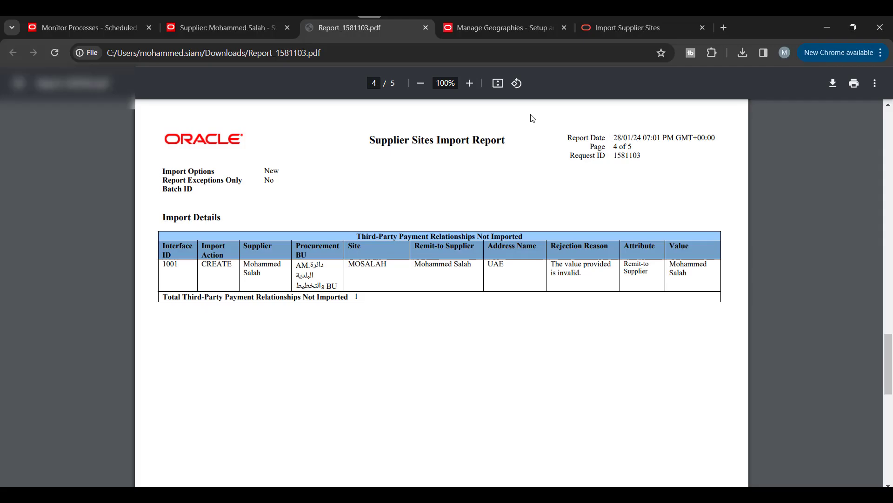
{"action": "left_click", "coordinate": [225, 29]}
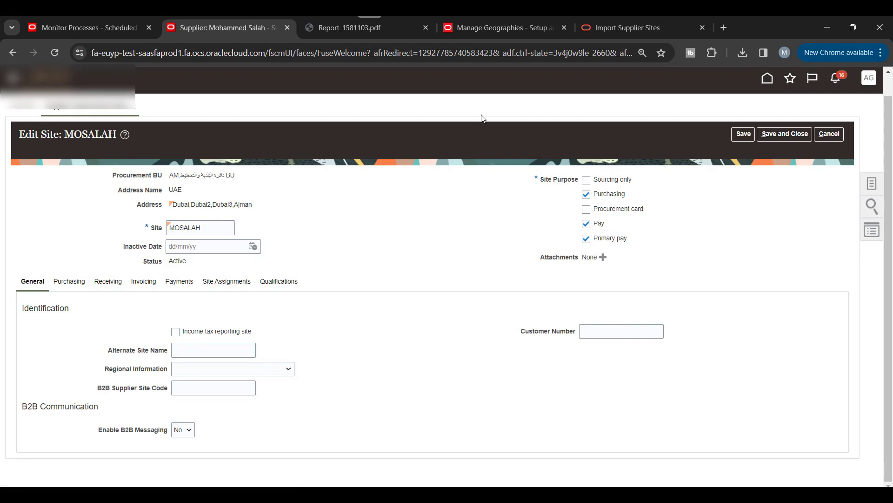
{"action": "left_click", "coordinate": [791, 134]}
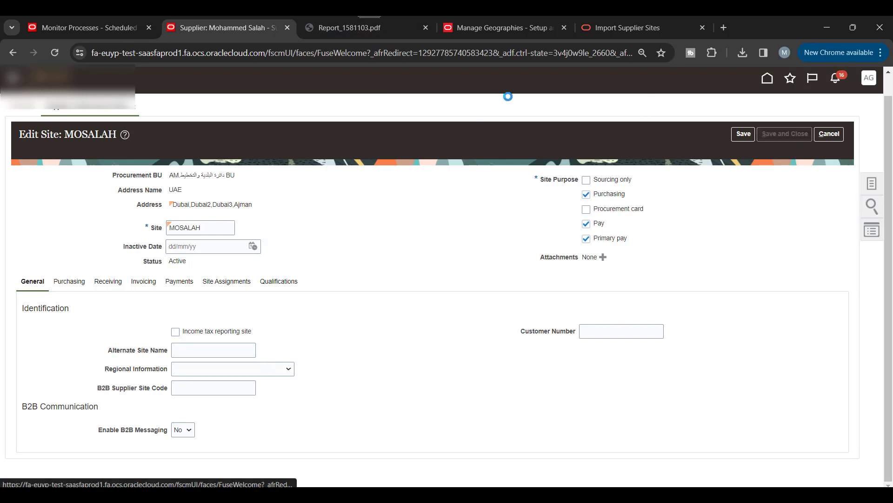
Step: Download SupplierSiteAssignmentImportTemplate.xlsm from the Import Supplier Site Assignments help page
{"action": "left_click", "coordinate": [629, 28]}
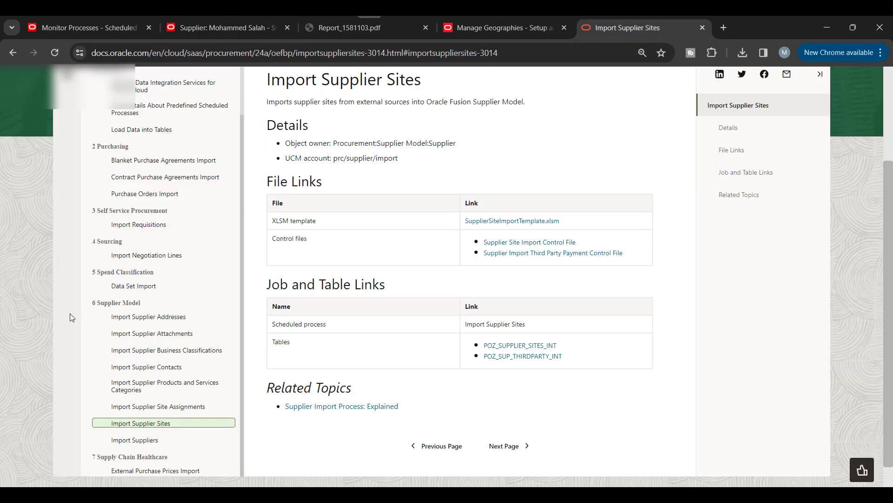
{"action": "left_click", "coordinate": [181, 408]}
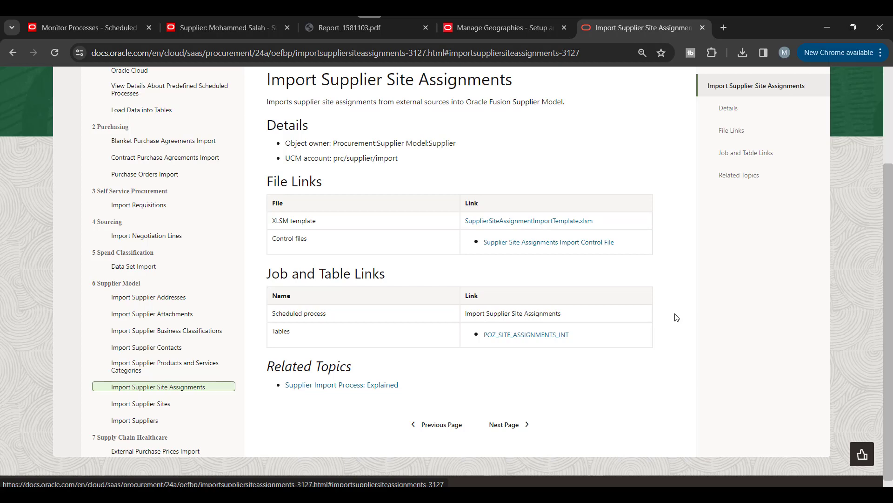
{"action": "left_click", "coordinate": [543, 221]}
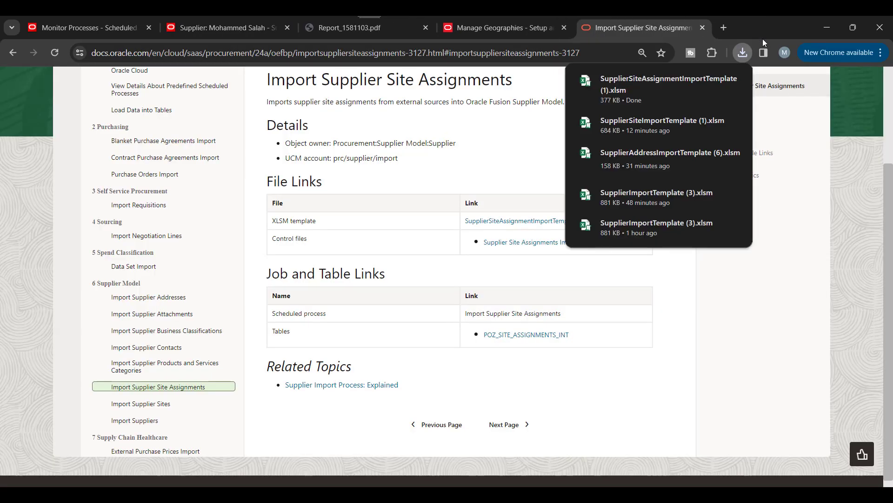
Step: Unblock SupplierSiteAssignmentImportTemplate (1).xlsm in its file properties and open it in Excel
{"action": "left_click", "coordinate": [711, 82]}
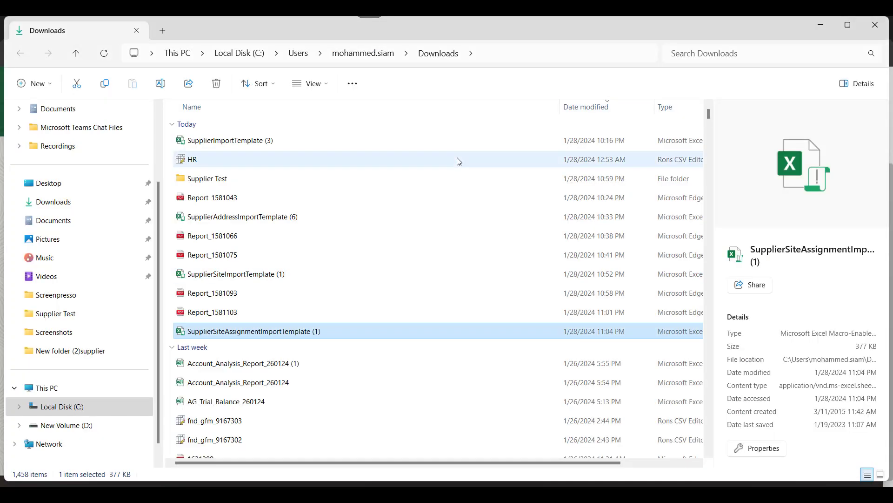
{"action": "right_click", "coordinate": [301, 330]}
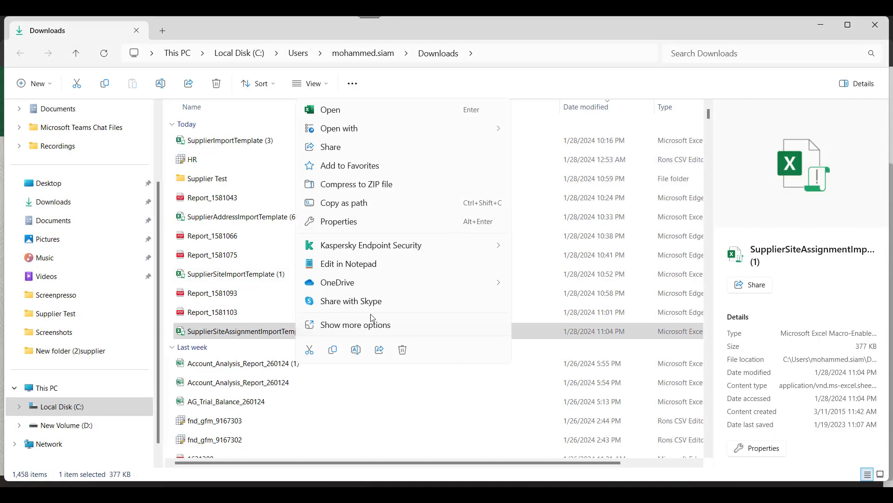
{"action": "left_click", "coordinate": [352, 227]}
{"action": "left_click", "coordinate": [414, 426]}
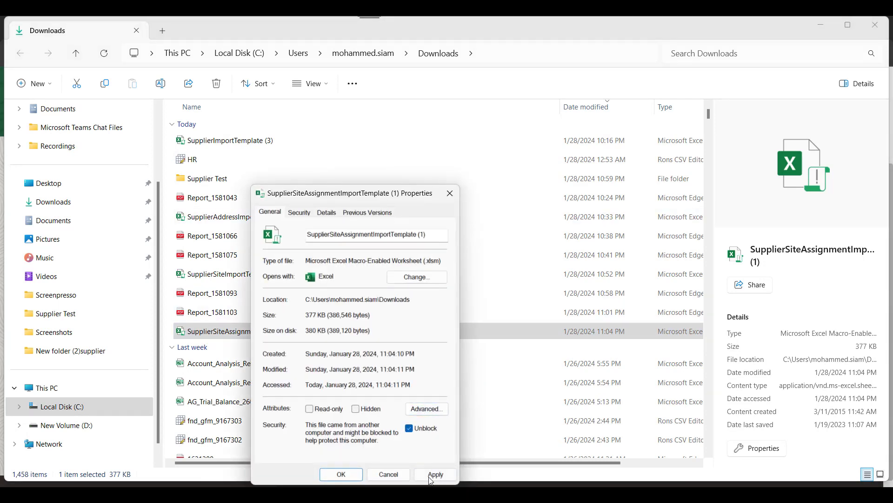
{"action": "left_click", "coordinate": [436, 474]}
{"action": "left_click", "coordinate": [341, 474]}
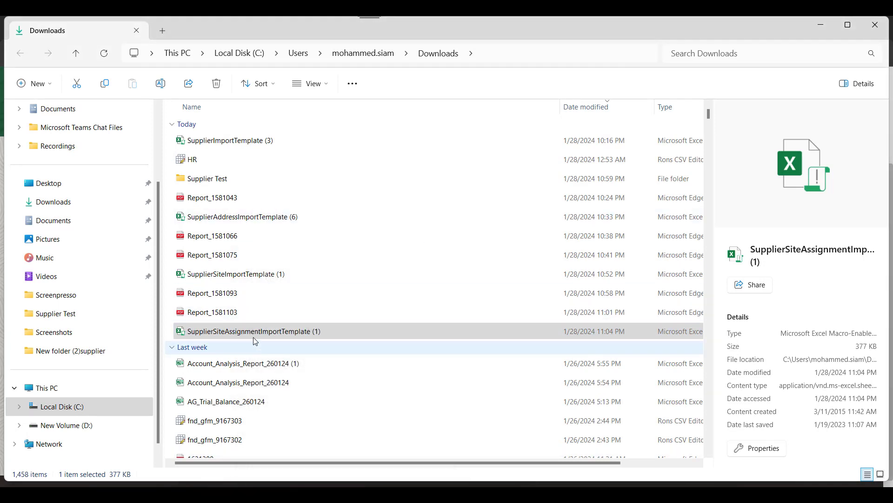
{"action": "double_click", "coordinate": [253, 333]}
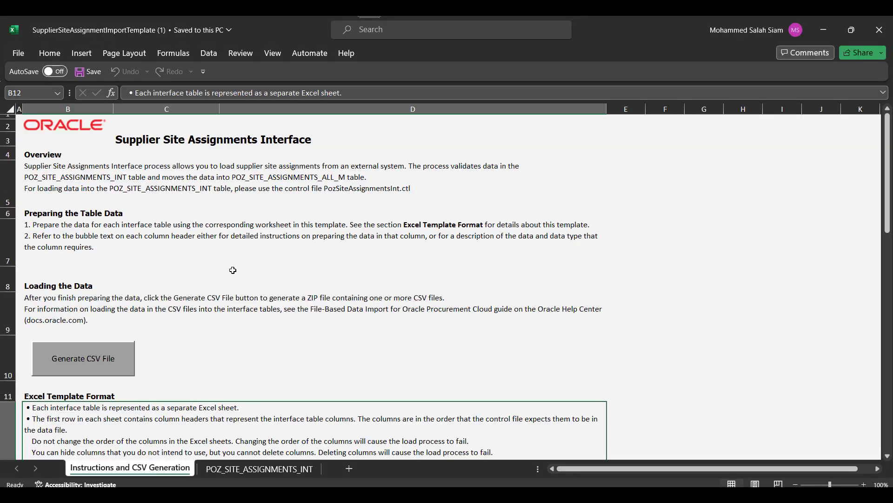
Step: On the POZ_SITE_ASSIGNMENTS_INT sheet, clear sample rows 6–7 and unhide all columns
{"action": "scroll", "coordinate": [264, 274], "scroll_direction": "down", "scroll_amount": 1}
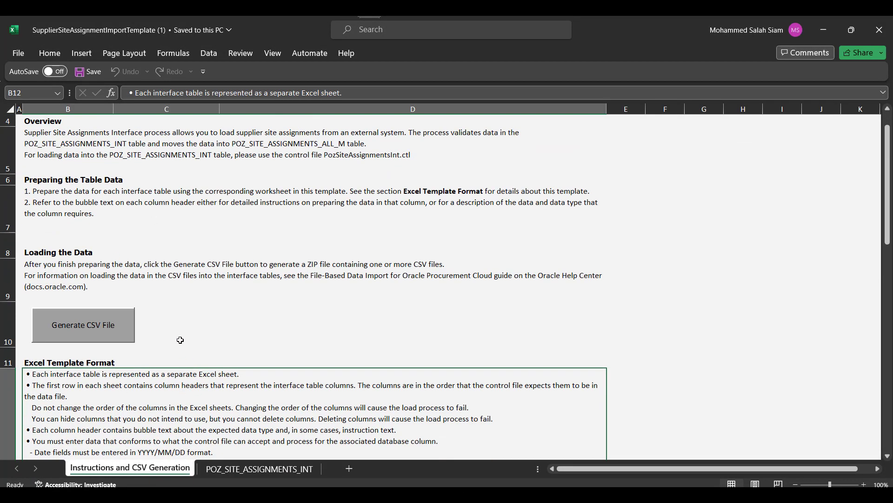
{"action": "left_click", "coordinate": [240, 470]}
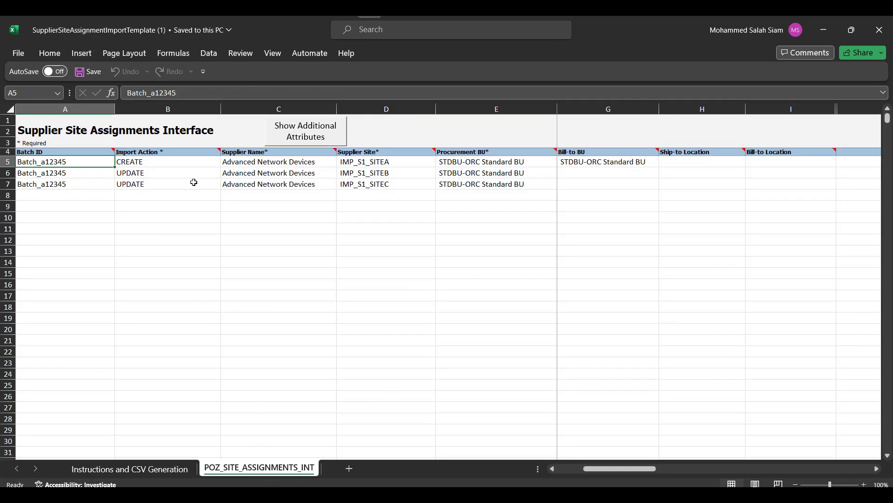
{"action": "mouse_move", "coordinate": [7, 174]}
{"action": "left_mouse_down"}
{"action": "mouse_move", "coordinate": [7, 194]}
{"action": "mouse_move", "coordinate": [8, 186]}
{"action": "left_mouse_up"}
{"action": "key", "text": "Delete"}
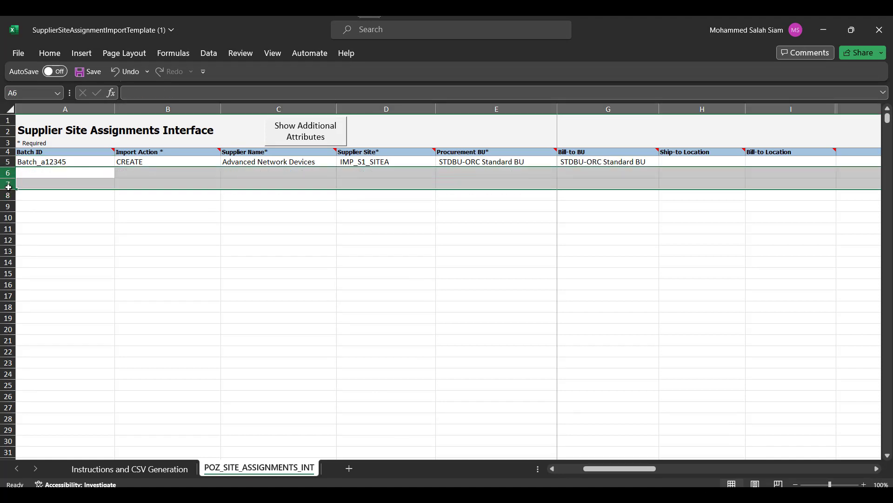
{"action": "left_click", "coordinate": [235, 197]}
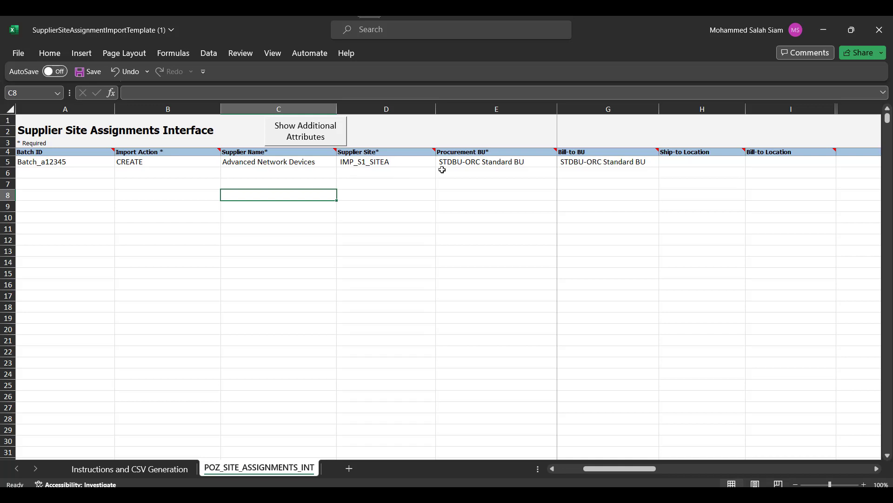
{"action": "right_click", "coordinate": [11, 109]}
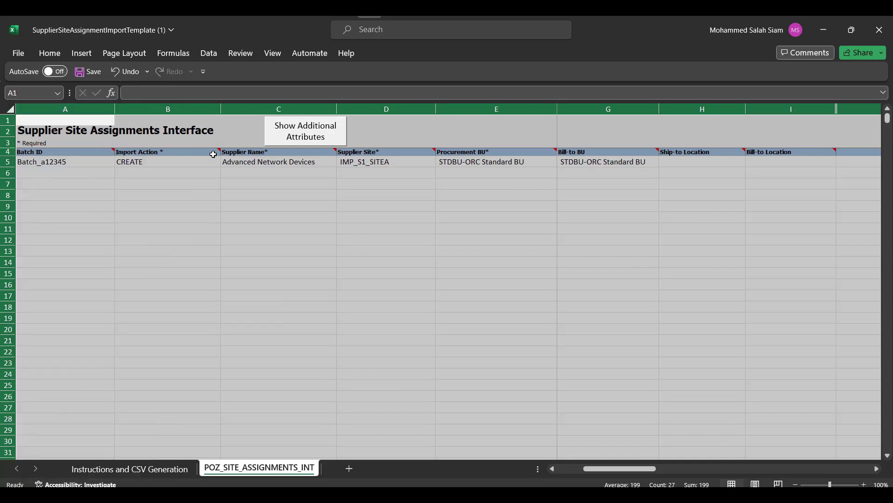
{"action": "key", "text": "Escape"}
{"action": "right_click", "coordinate": [386, 110]}
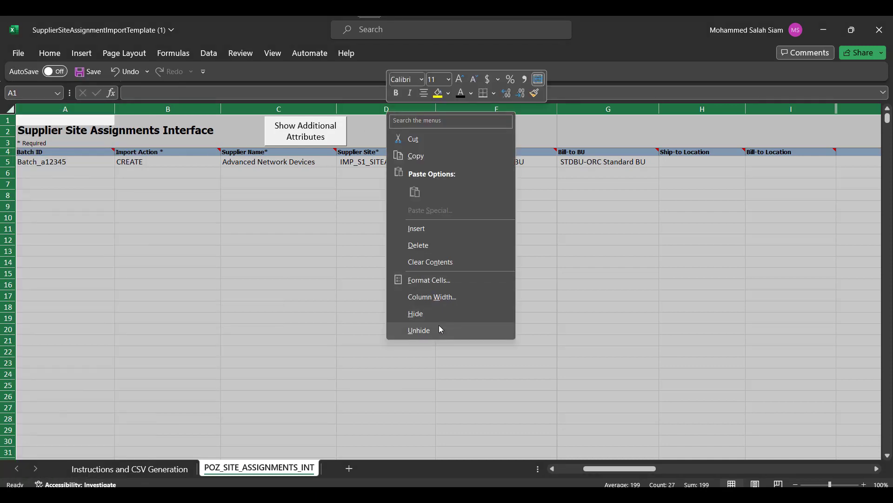
{"action": "left_click", "coordinate": [441, 331]}
{"action": "left_click", "coordinate": [594, 188]}
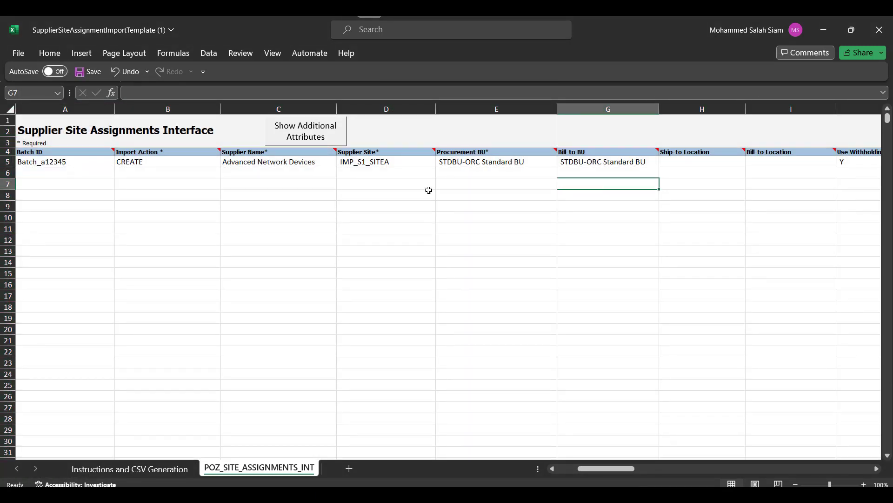
Step: Fill row 6 with action CREATE, the supplier's name, and site MOSALAH
{"action": "left_click", "coordinate": [189, 173]}
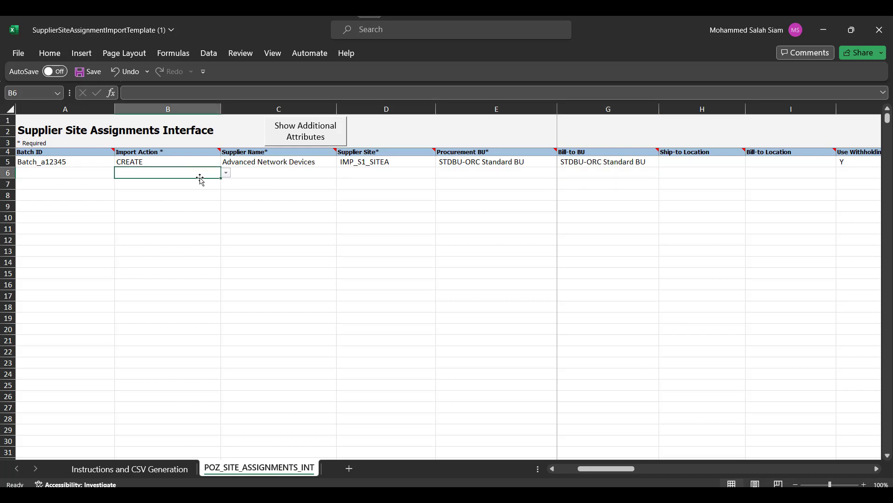
{"action": "type", "text": "CREATE"}
{"action": "left_click", "coordinate": [255, 176]}
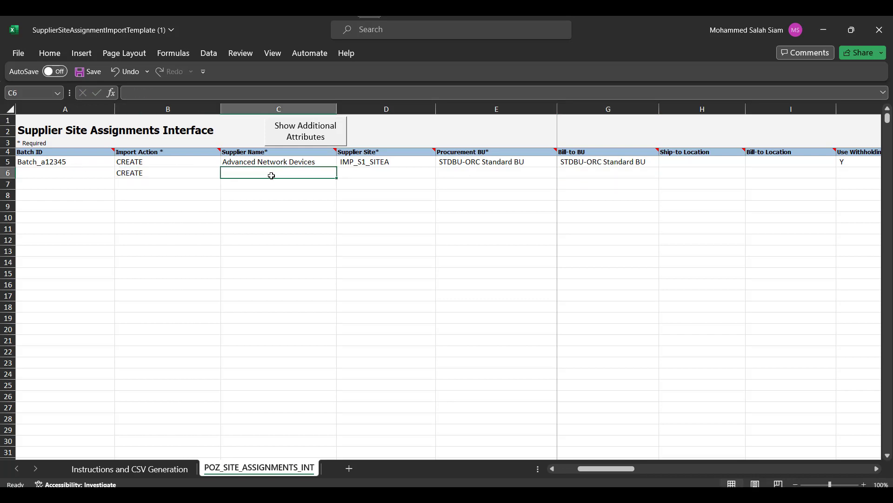
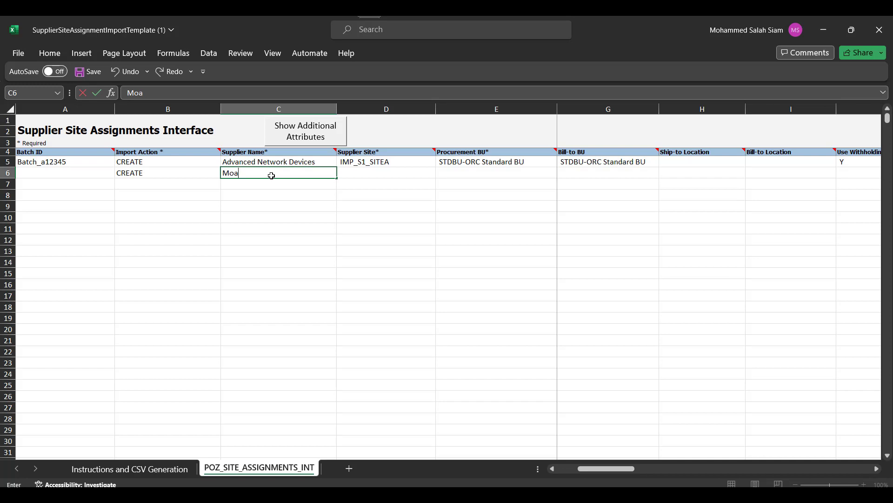
{"action": "key", "text": "Tab"}
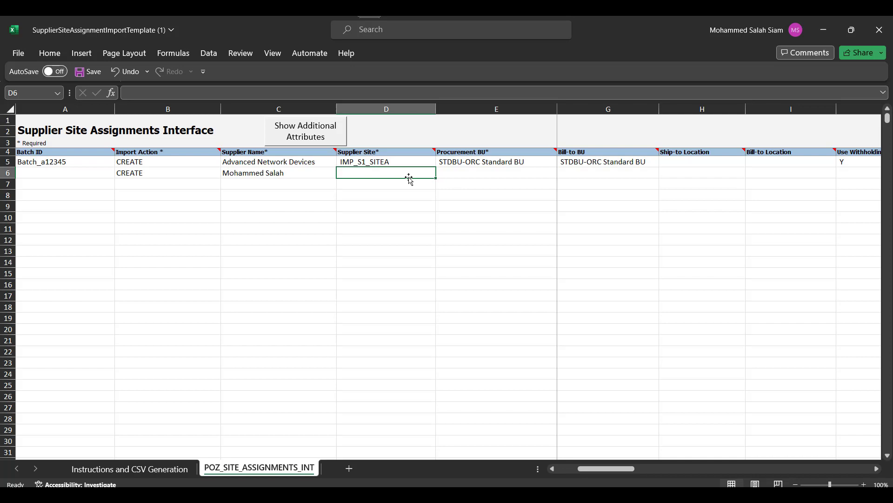
{"action": "type", "text": "MOSALAH"}
{"action": "key", "text": "Tab"}
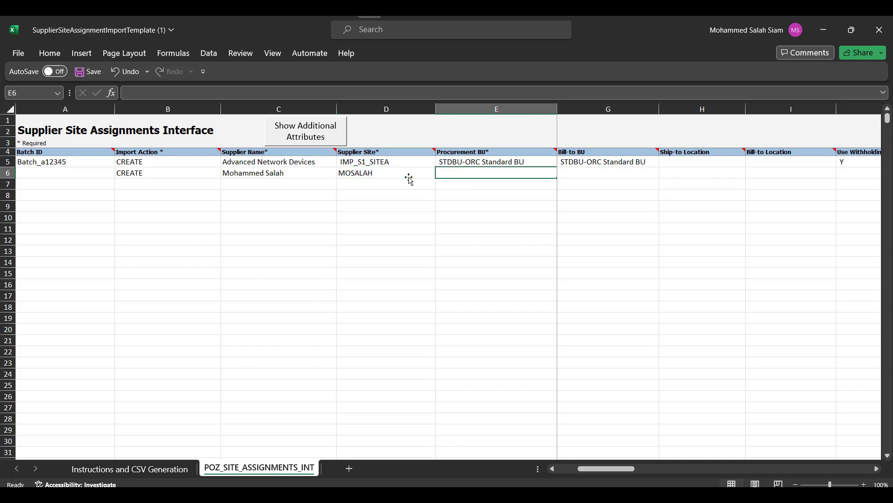
{"action": "key", "text": "alt+Tab"}
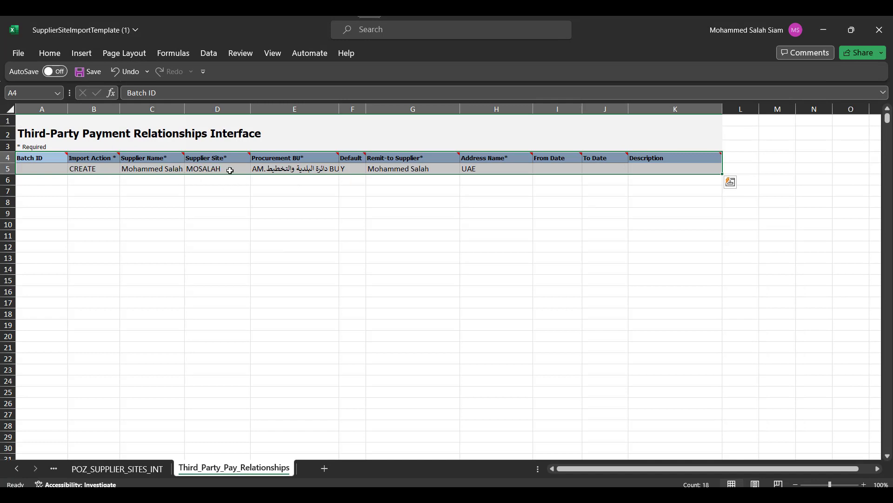
Step: Copy the site's Procurement BU into row 6's Procurement, Client and Bill-to BU cells
{"action": "key", "text": "alt+Tab"}
{"action": "key", "text": "alt+Tab"}
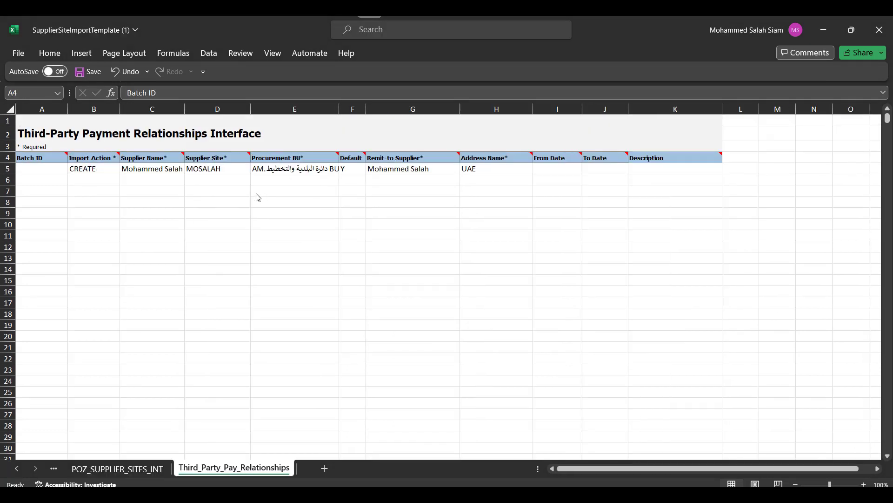
{"action": "left_click", "coordinate": [282, 170]}
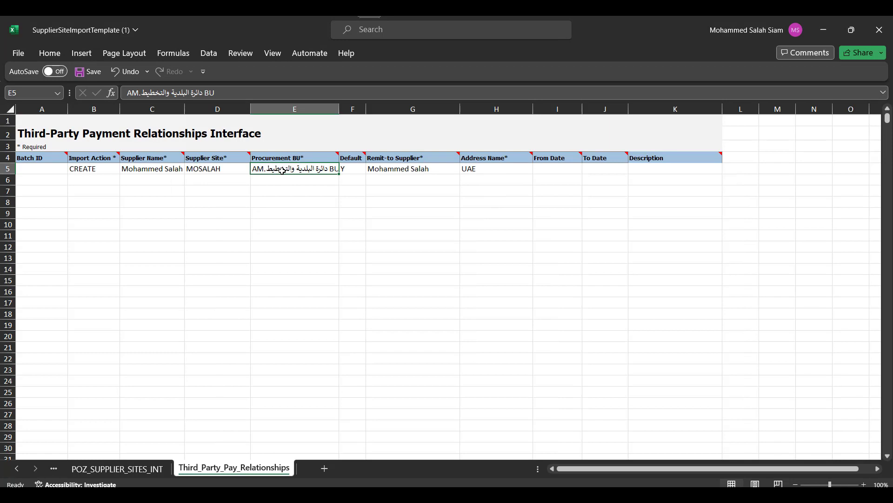
{"action": "key", "text": "ctrl+c"}
{"action": "key", "text": "alt+Tab"}
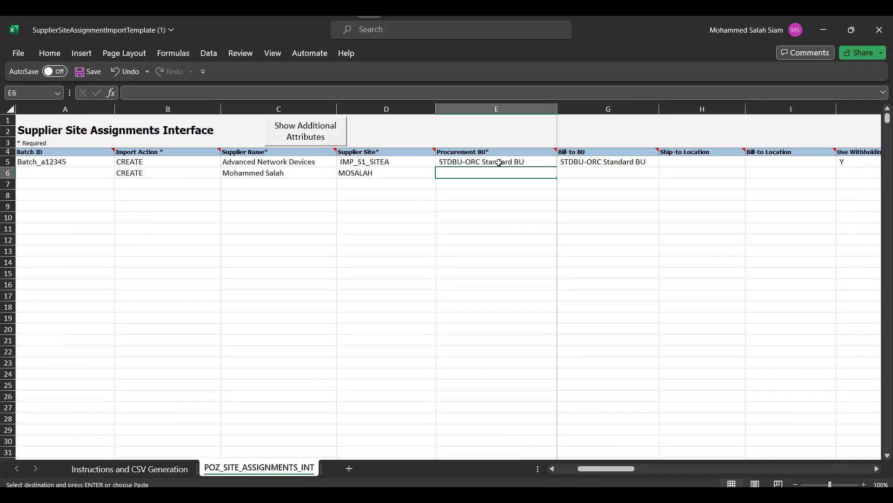
{"action": "key", "text": "ctrl+v"}
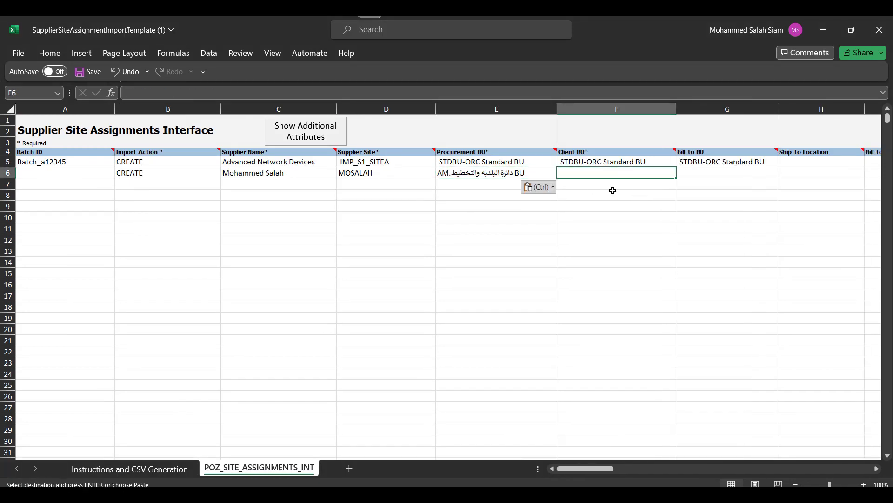
{"action": "key", "text": "ctrl+v"}
{"action": "key", "text": "Tab"}
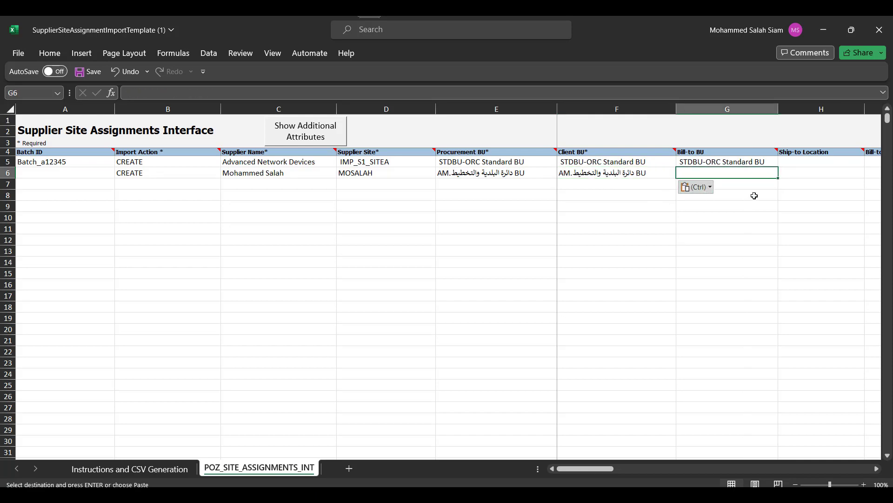
{"action": "key", "text": "ctrl+v"}
{"action": "key", "text": "Tab"}
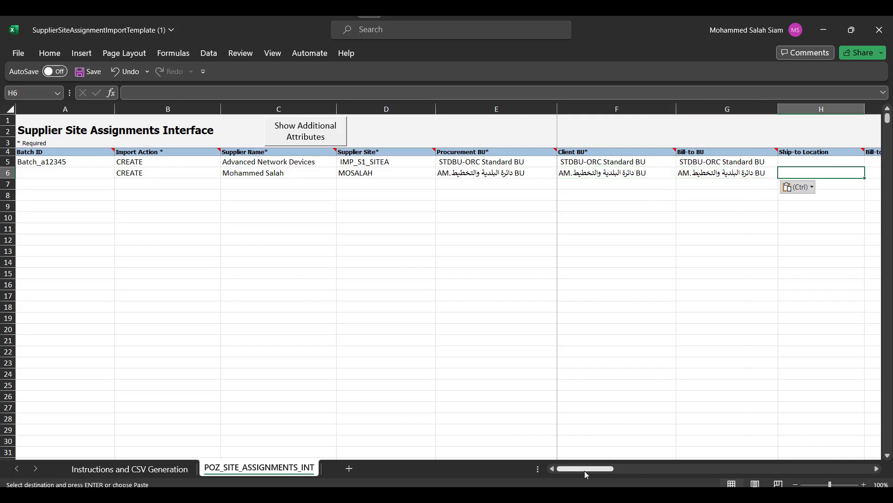
{"action": "left_click_drag", "start_coordinate": [584, 470], "coordinate": [644, 473]}
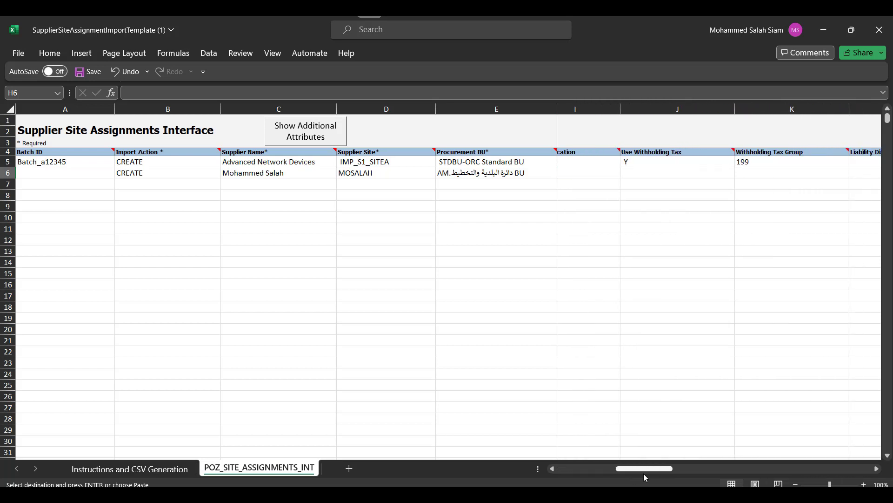
Step: Set Use Withholding Tax to N in J6 and delete sample row 5
{"action": "left_click", "coordinate": [647, 174]}
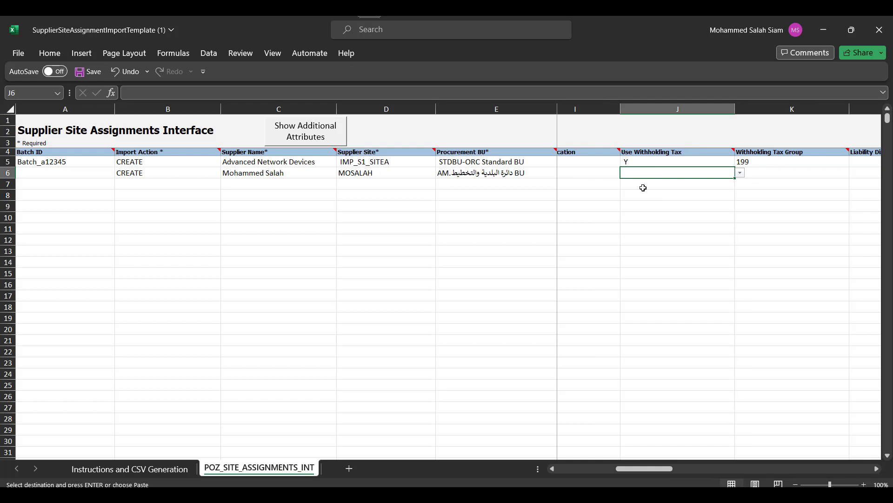
{"action": "type", "text": "N"}
{"action": "key", "text": "Tab"}
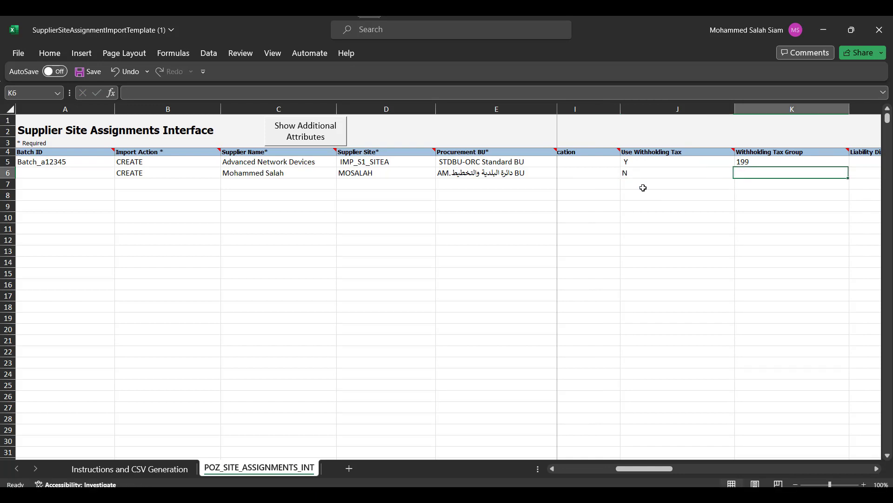
{"action": "key", "text": "Tab"}
{"action": "key", "text": "Tab"}
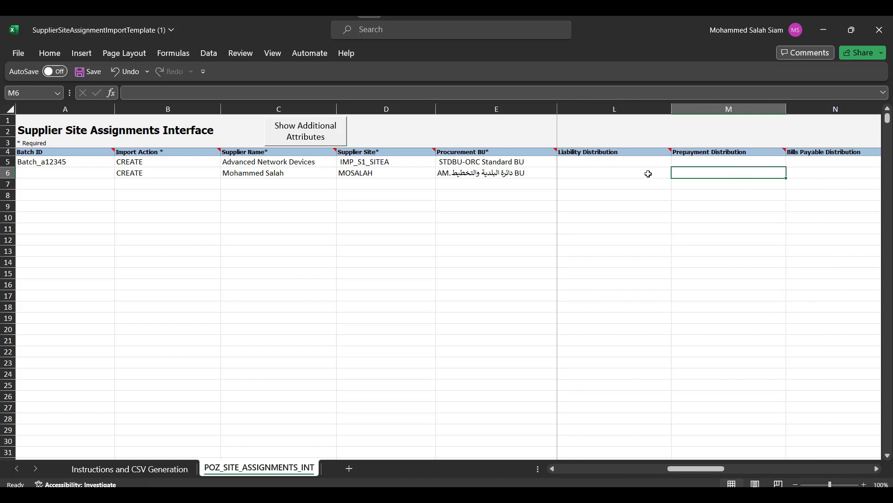
{"action": "key", "text": "Tab"}
{"action": "key", "text": "Tab"}
{"action": "key", "text": "Tab"}
{"action": "key", "text": "Tab"}
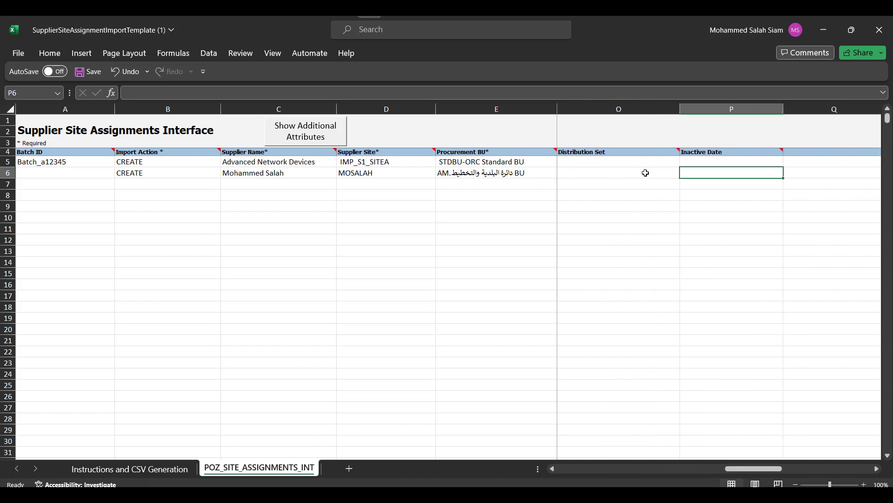
{"action": "left_click_drag", "start_coordinate": [754, 468], "coordinate": [564, 463]}
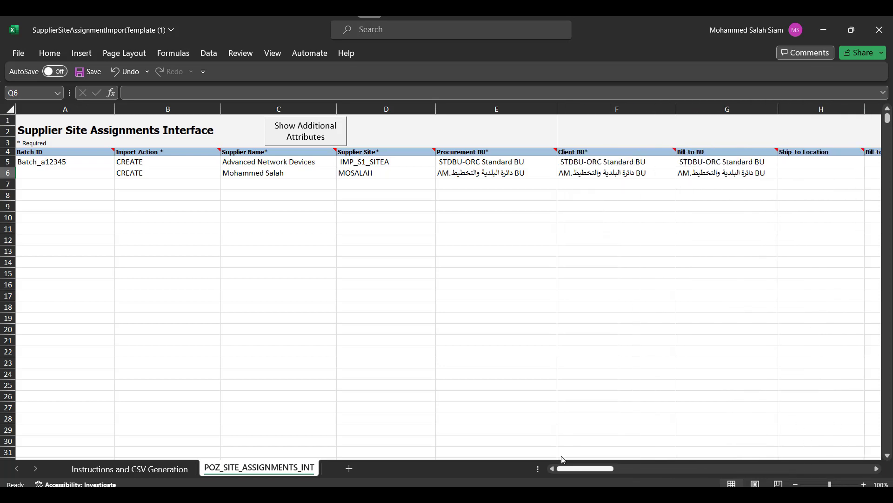
{"action": "right_click", "coordinate": [7, 162]}
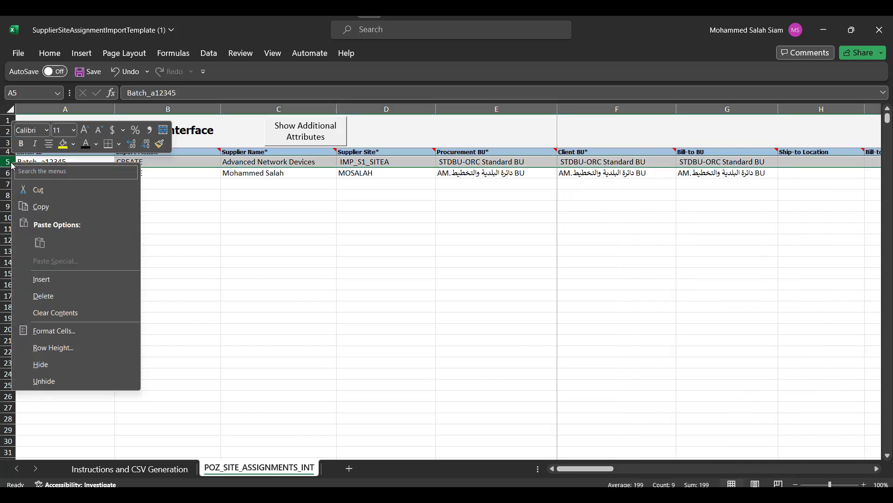
{"action": "left_click", "coordinate": [44, 296]}
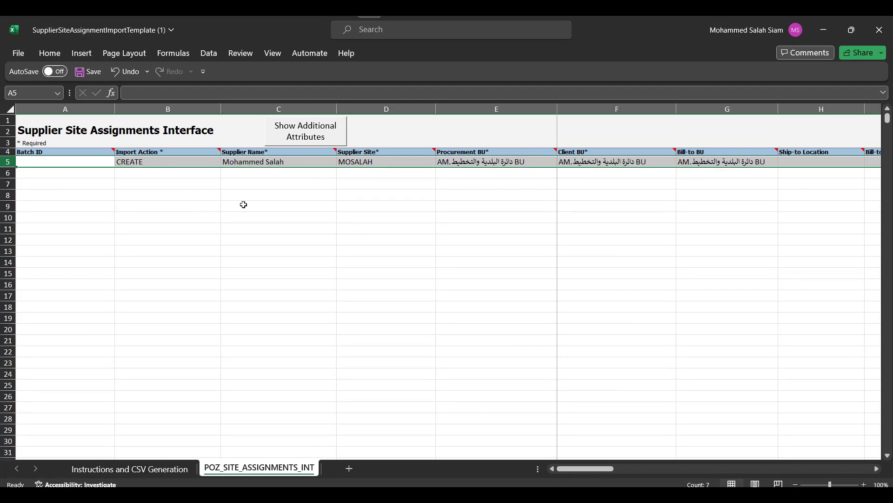
{"action": "left_click", "coordinate": [241, 204]}
{"action": "left_click", "coordinate": [124, 473]}
Step: Generate the ZIP and CSV files, both saved as PozSiteAssignmentsInt
{"action": "left_click", "coordinate": [119, 330]}
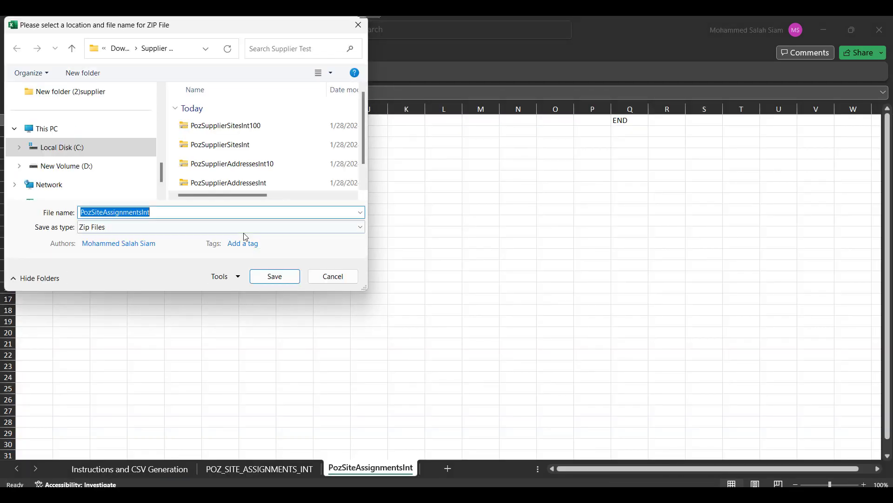
{"action": "left_click", "coordinate": [289, 277]}
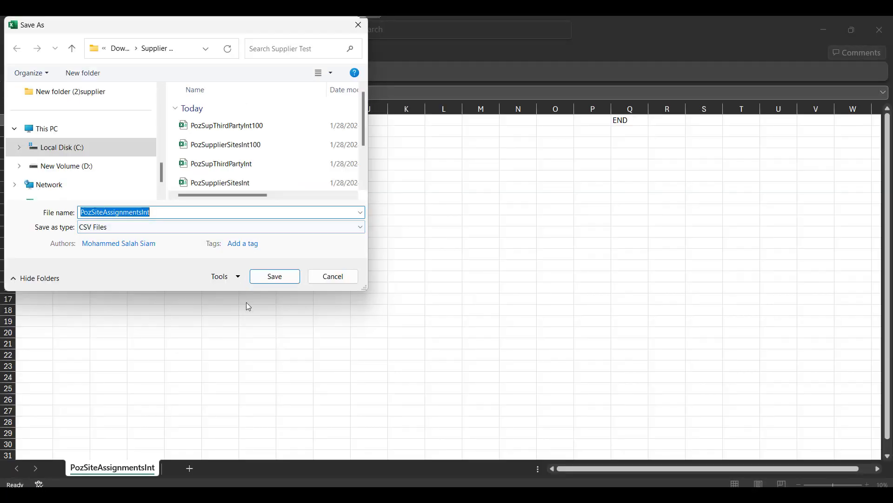
{"action": "left_click", "coordinate": [274, 278]}
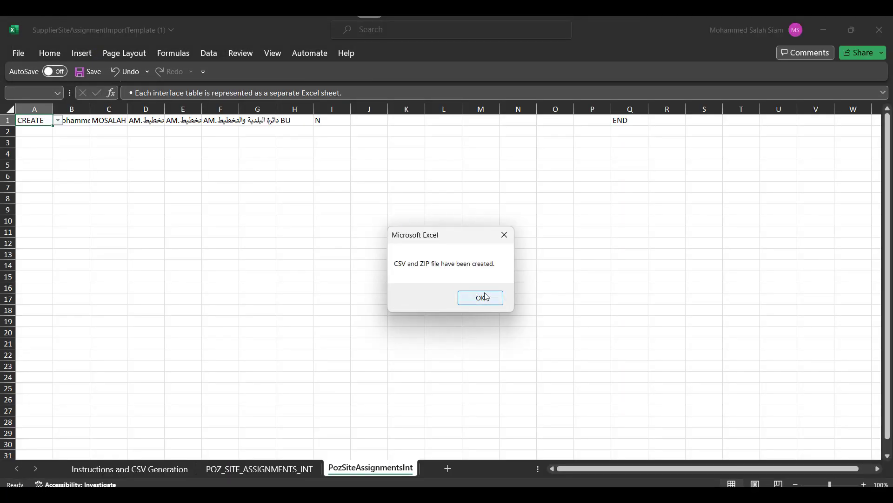
{"action": "left_click", "coordinate": [480, 297]}
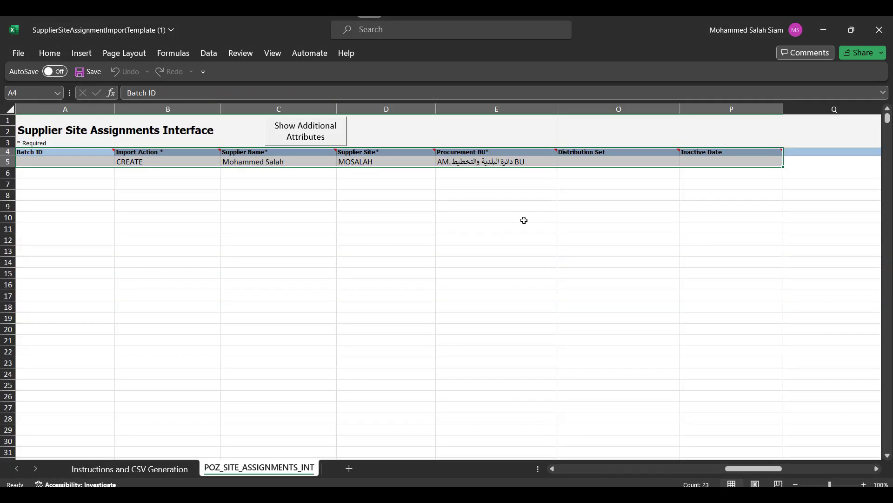
Step: Back in Oracle Fusion, close the Attachments dialog and clear the process Name field
{"action": "key", "text": "alt+Tab"}
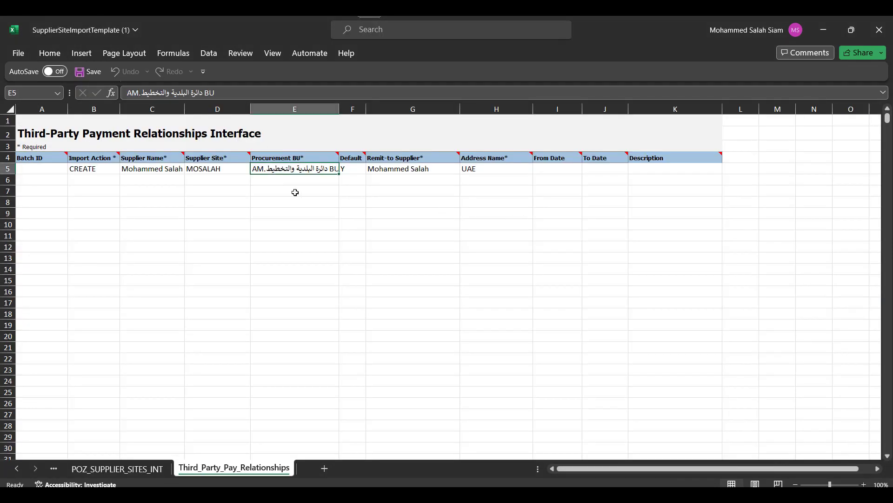
{"action": "key", "text": "alt+Tab"}
{"action": "key", "text": "alt+Tab"}
{"action": "key", "text": "alt+Tab"}
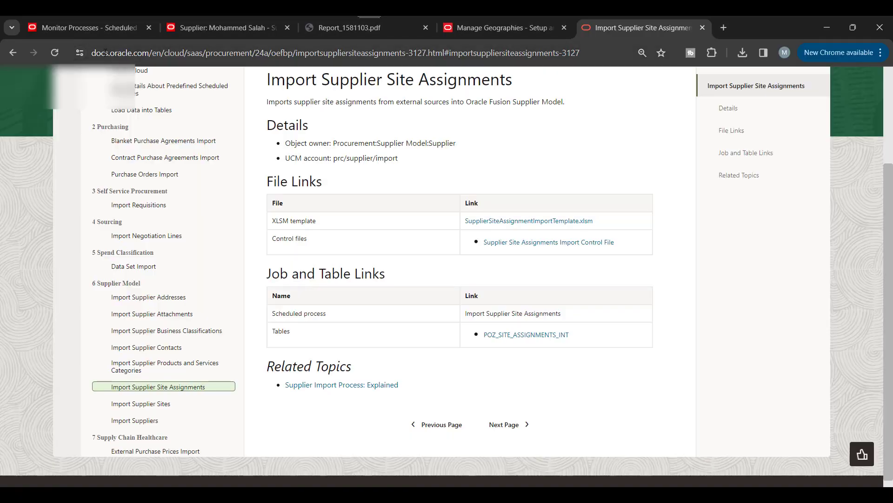
{"action": "left_click", "coordinate": [89, 27]}
{"action": "left_click", "coordinate": [692, 208]}
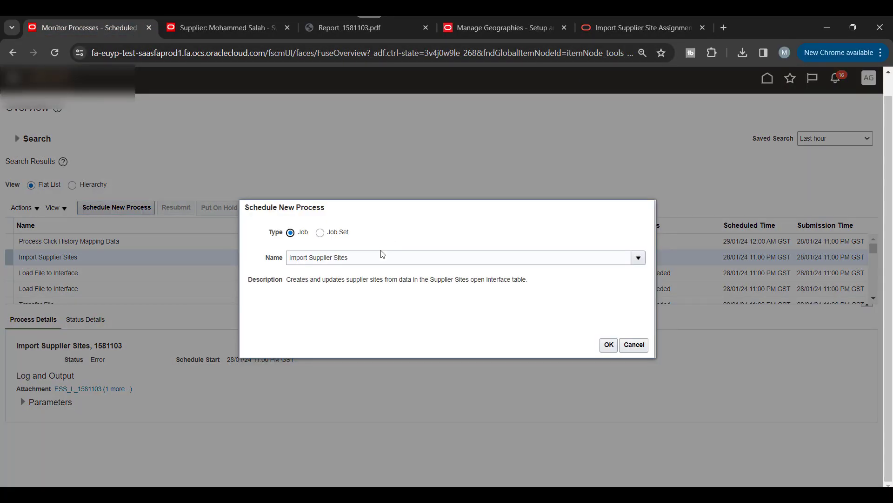
{"action": "triple_click", "coordinate": [381, 252]}
Step: Choose the Load Interface File for Import job using 'Load I'
{"action": "type", "text": "Lo"}
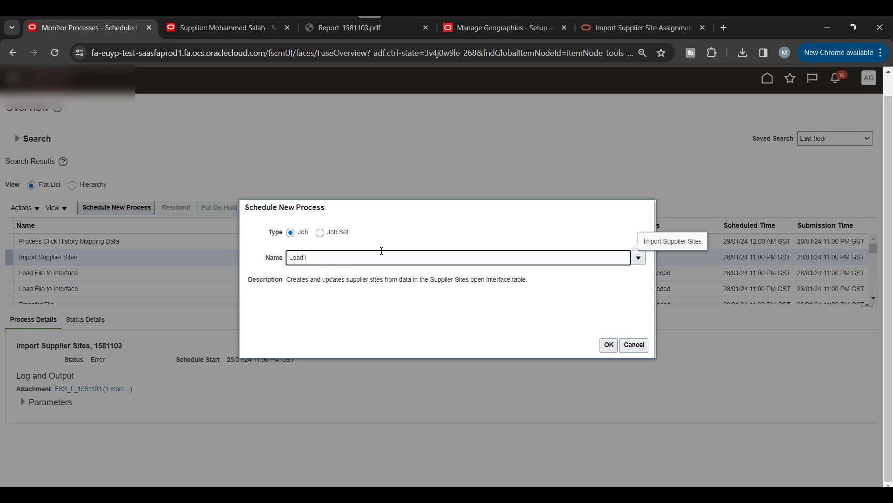
{"action": "type", "text": "ad I"}
{"action": "key", "text": "Tab"}
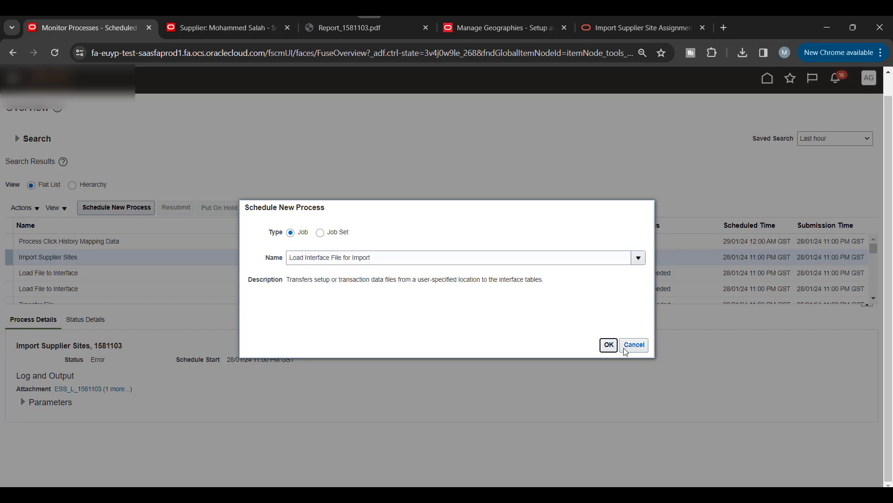
{"action": "left_click", "coordinate": [625, 349]}
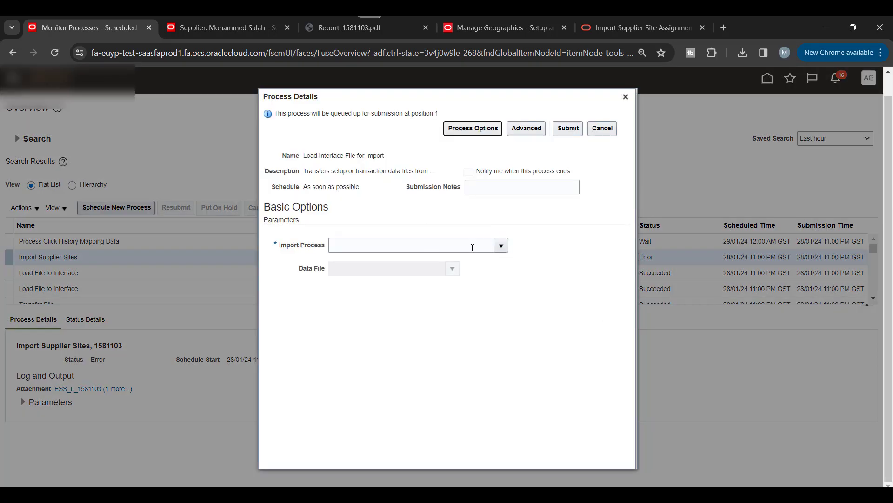
Step: Set Import Process to Import Supplier Site Assignments and choose to upload a new data file
{"action": "left_click", "coordinate": [472, 248]}
{"action": "type", "text": "Import"}
{"action": "key", "text": "Tab"}
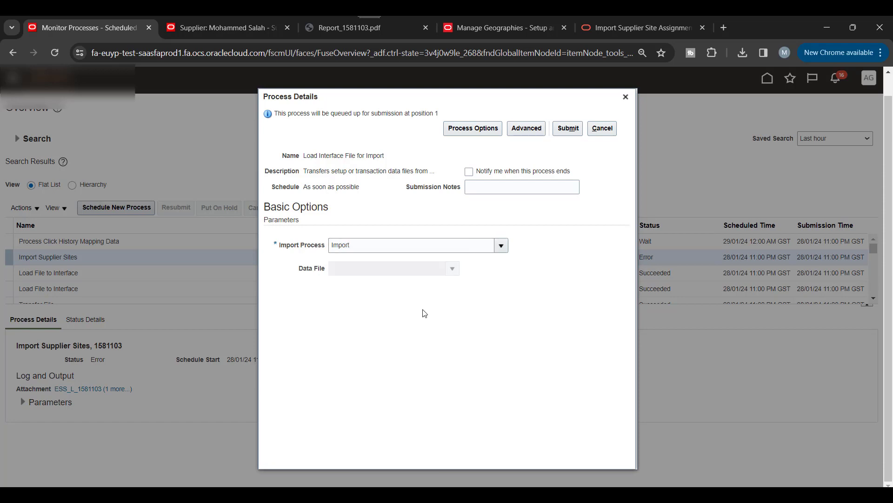
{"action": "left_click", "coordinate": [501, 249]}
{"action": "scroll", "coordinate": [480, 329], "scroll_direction": "down", "scroll_amount": 5}
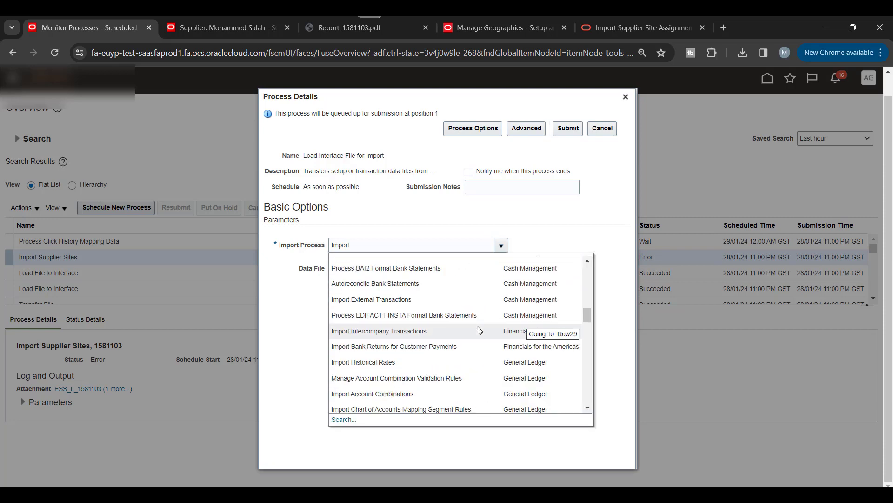
{"action": "scroll", "coordinate": [478, 326], "scroll_direction": "down", "scroll_amount": 4}
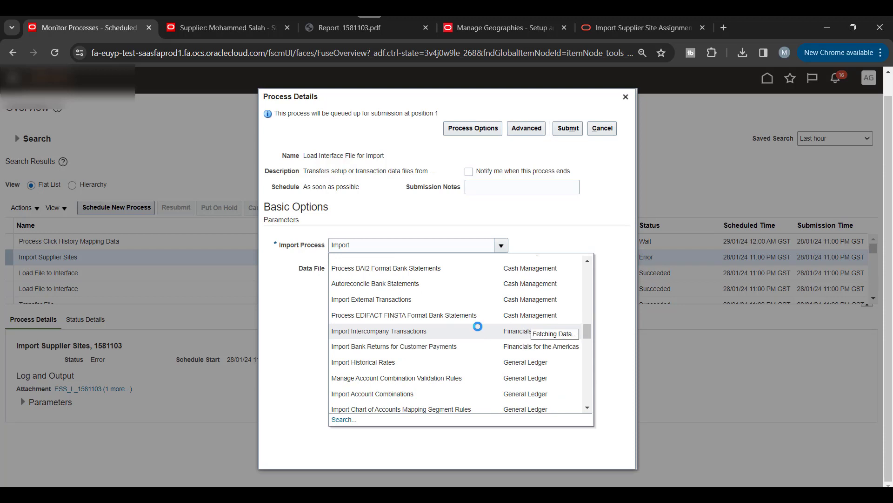
{"action": "scroll", "coordinate": [478, 327], "scroll_direction": "down", "scroll_amount": 3}
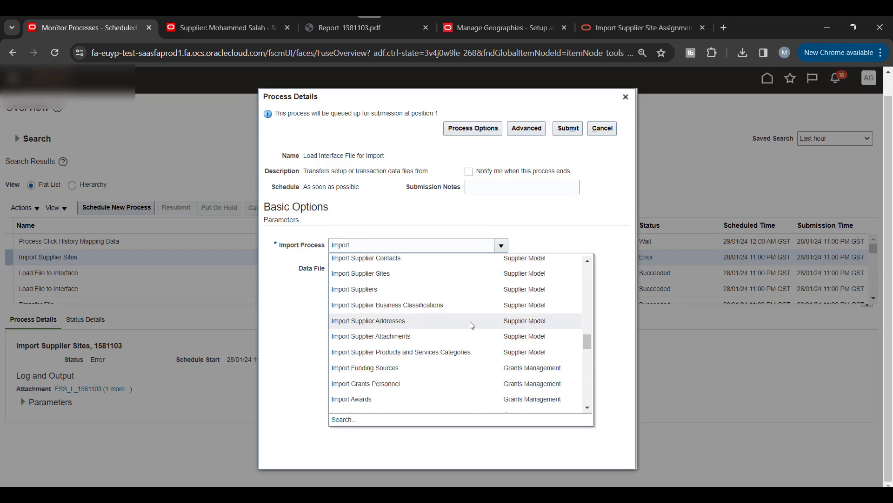
{"action": "scroll", "coordinate": [424, 366], "scroll_direction": "up", "scroll_amount": 3}
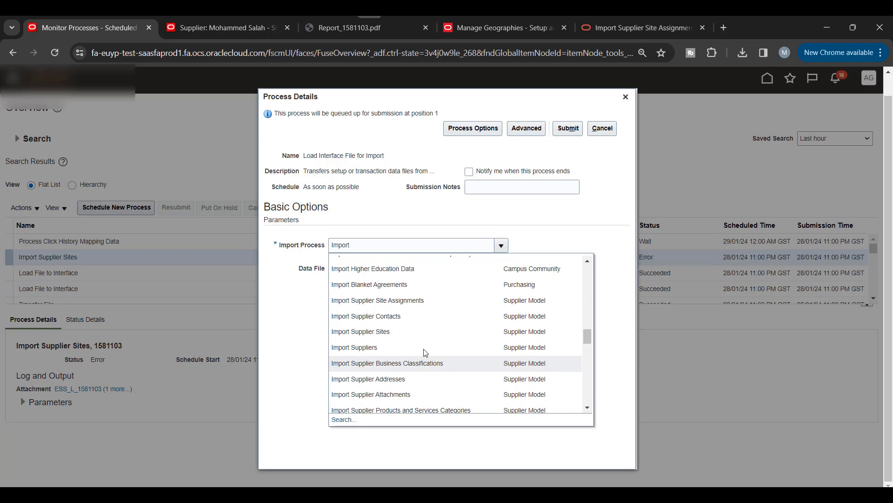
{"action": "left_click", "coordinate": [341, 299]}
{"action": "left_click", "coordinate": [454, 269]}
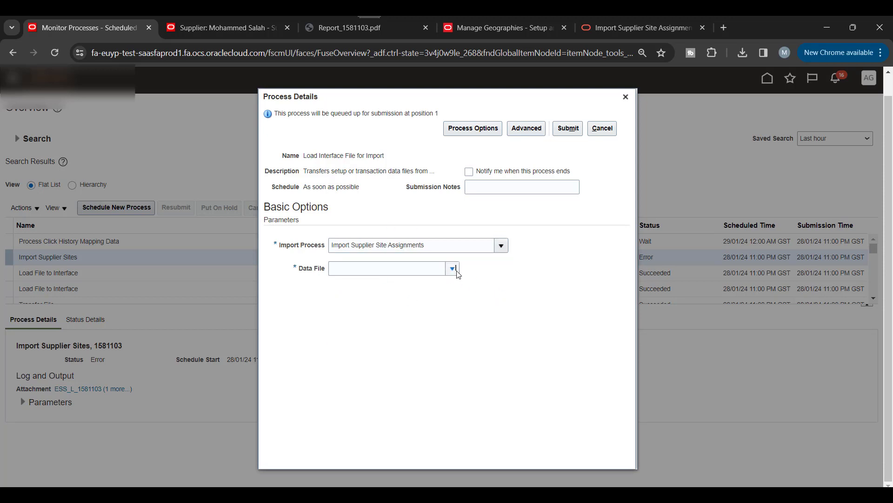
{"action": "left_click", "coordinate": [353, 298]}
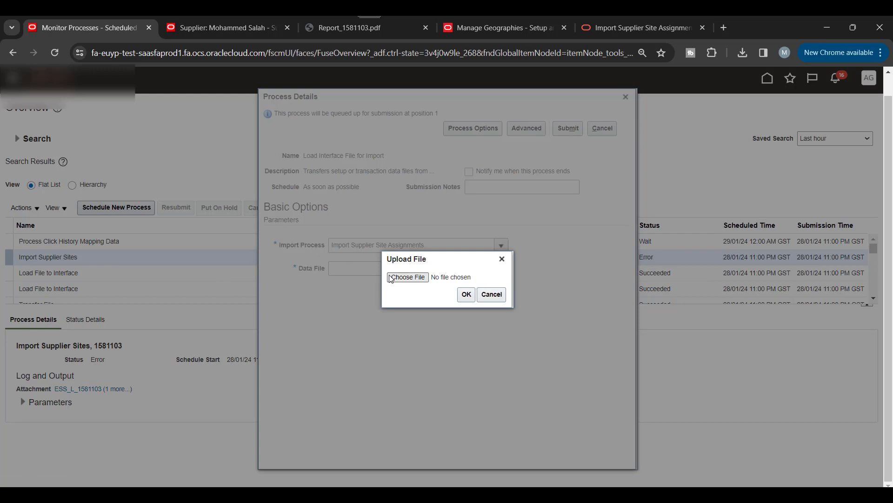
Step: Upload PozSiteAssignmentsInt.zip as the data file and submit the load process (1581115)
{"action": "left_click", "coordinate": [391, 278]}
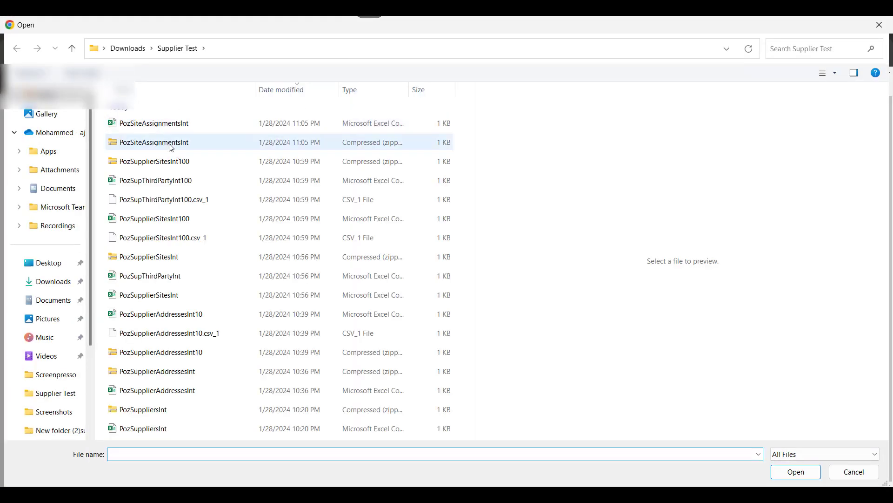
{"action": "left_click", "coordinate": [149, 152]}
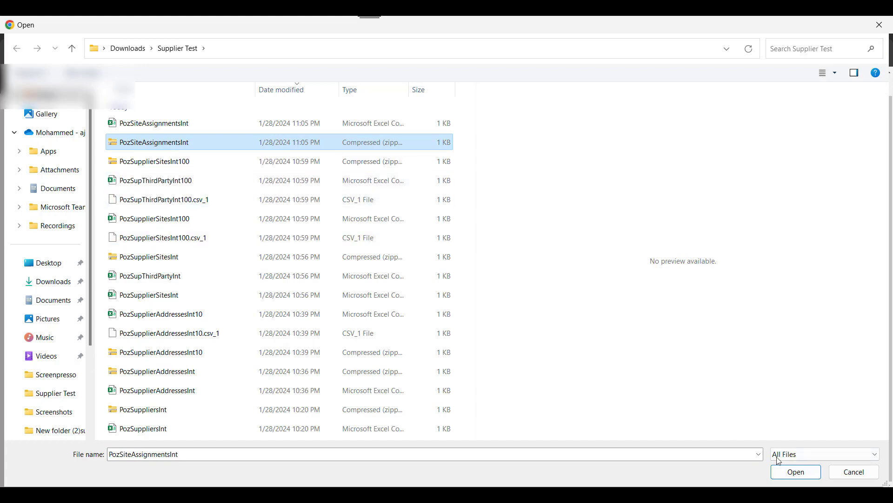
{"action": "left_click", "coordinate": [795, 472]}
{"action": "left_click", "coordinate": [466, 294]}
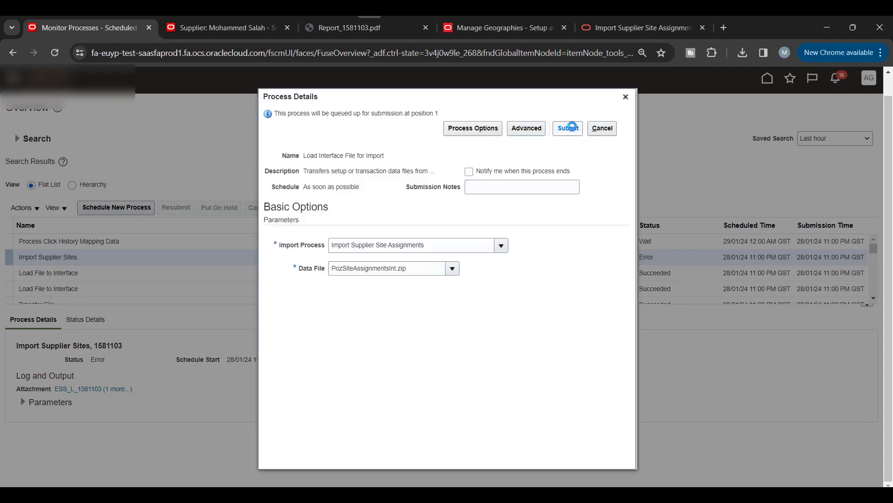
{"action": "left_click", "coordinate": [569, 128]}
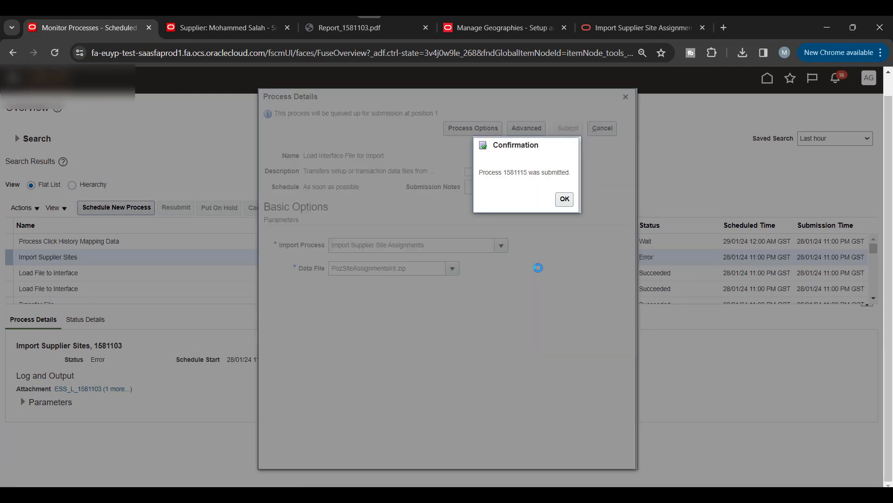
{"action": "left_click", "coordinate": [565, 198]}
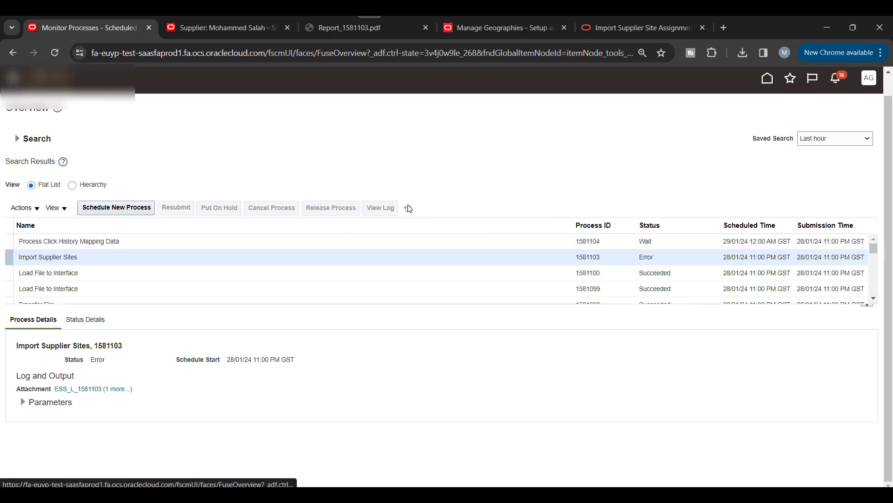
Step: Refresh Monitor Processes until load process 1581115 shows Succeeded
{"action": "left_click", "coordinate": [408, 208]}
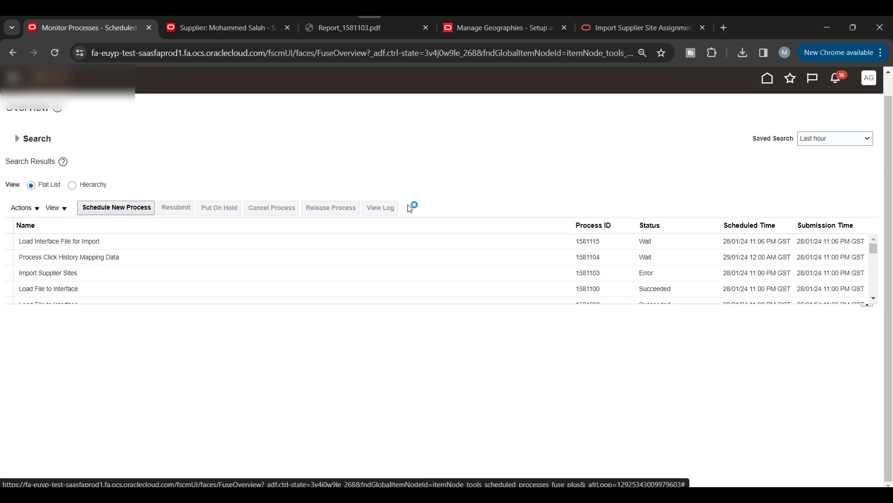
{"action": "left_click", "coordinate": [409, 208]}
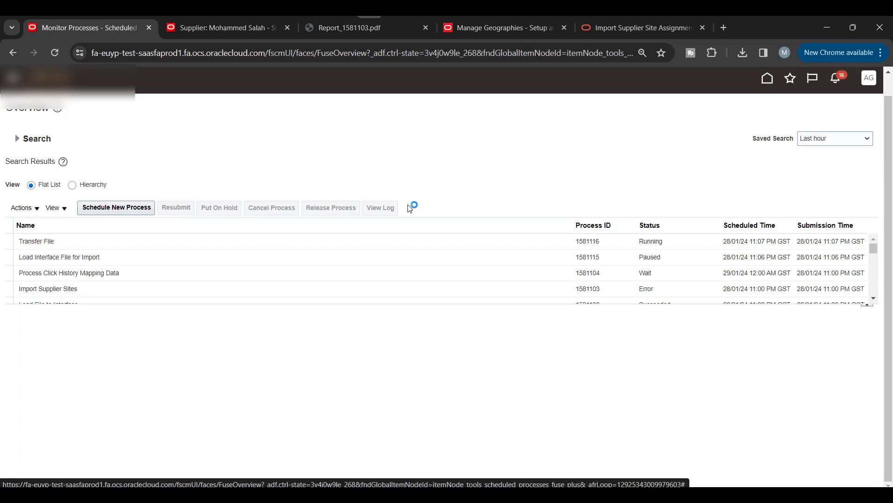
{"action": "left_click", "coordinate": [409, 208]}
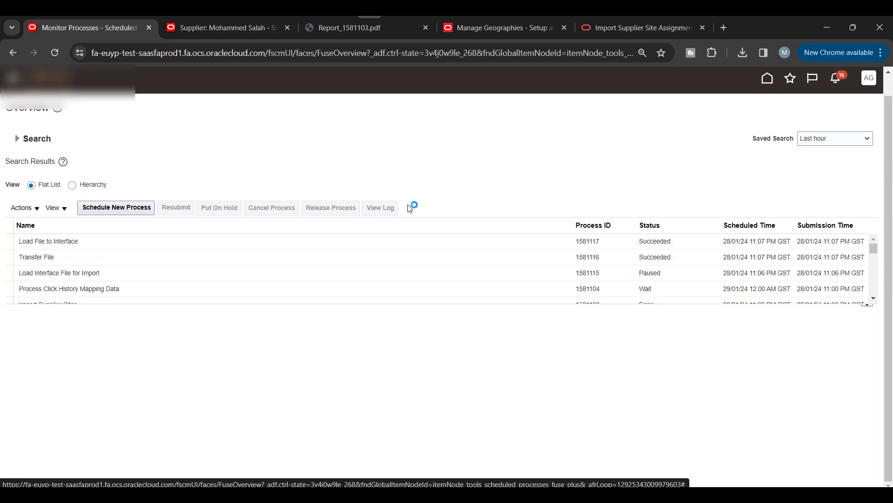
{"action": "left_click", "coordinate": [409, 208]}
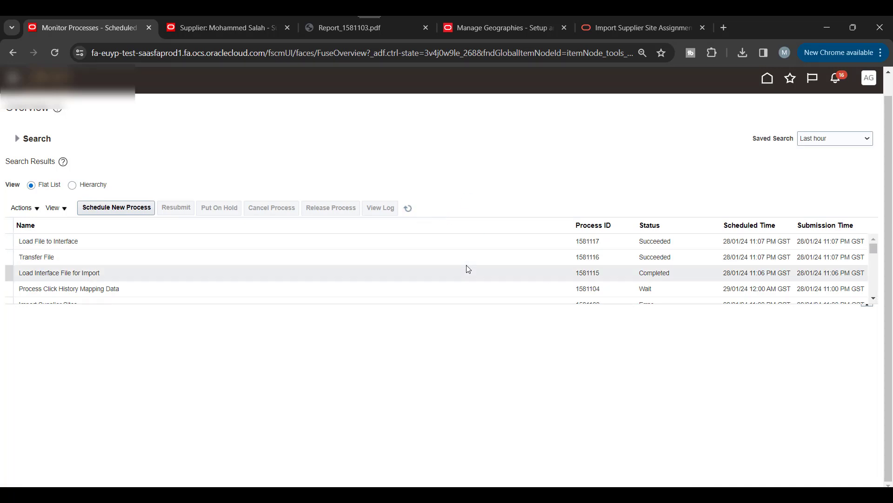
{"action": "left_click", "coordinate": [410, 208]}
{"action": "left_click", "coordinate": [414, 211]}
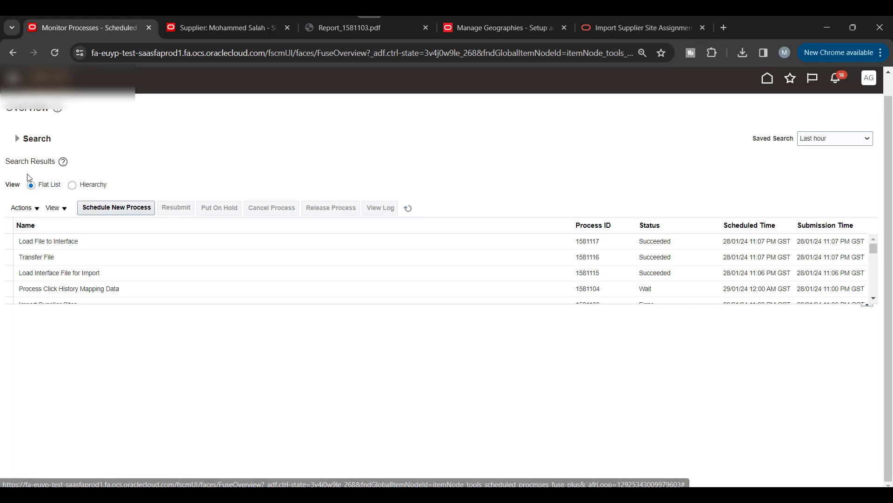
{"action": "left_click", "coordinate": [111, 209]}
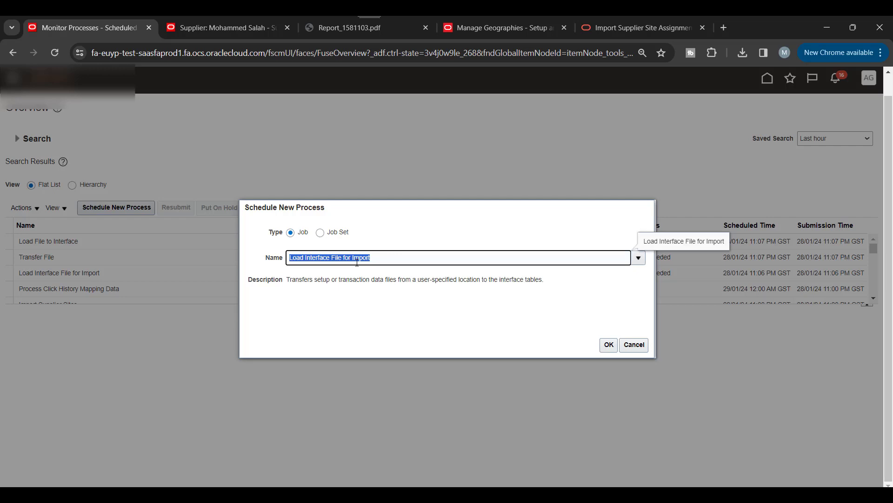
Step: Submit the Import Supplier Site Assignments job as a new process
{"action": "type", "text": "Import"}
{"action": "key", "text": "Tab"}
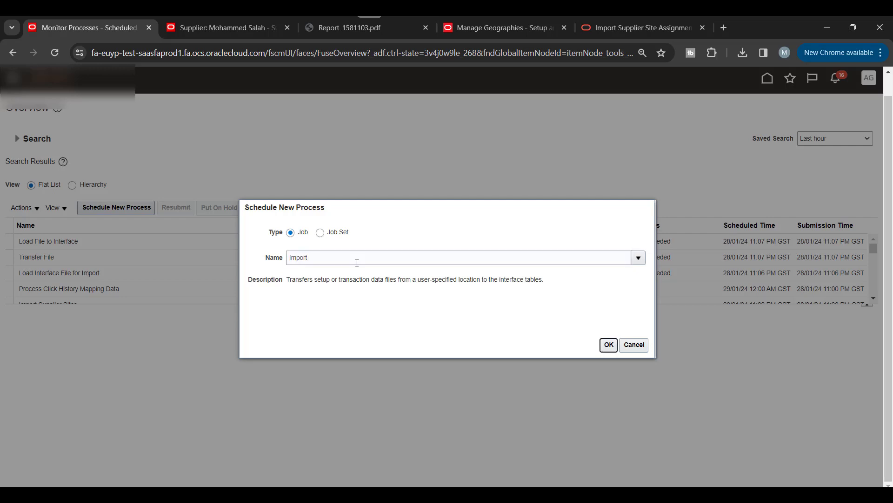
{"action": "scroll", "coordinate": [401, 298], "scroll_direction": "down", "scroll_amount": 15}
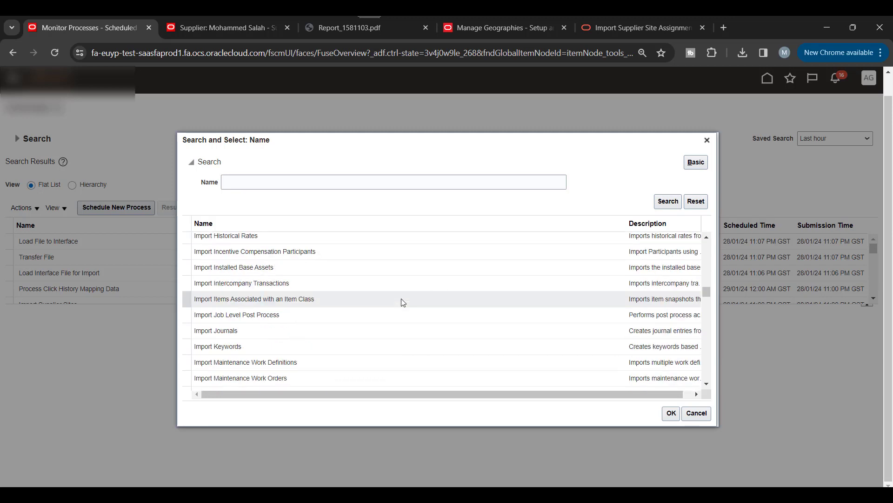
{"action": "scroll", "coordinate": [403, 303], "scroll_direction": "down", "scroll_amount": 3}
{"action": "scroll", "coordinate": [401, 300], "scroll_direction": "down", "scroll_amount": 12}
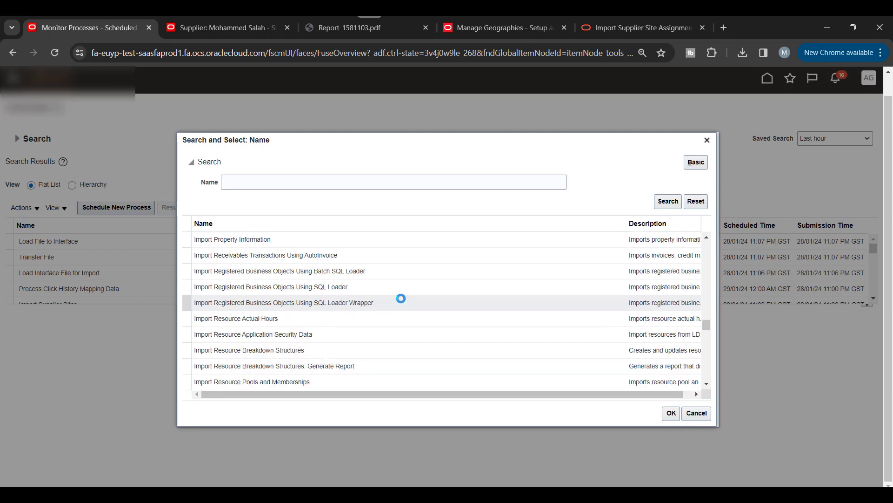
{"action": "scroll", "coordinate": [304, 354], "scroll_direction": "down", "scroll_amount": 3}
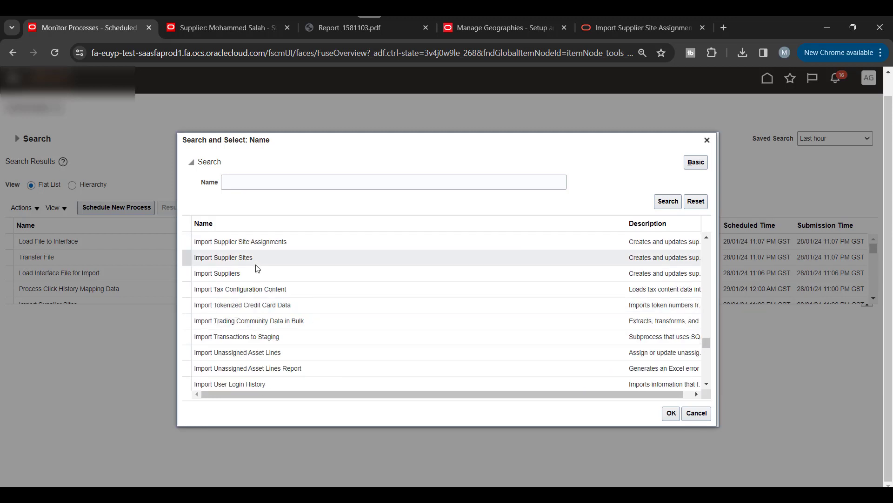
{"action": "left_click", "coordinate": [278, 248]}
{"action": "left_click", "coordinate": [671, 413]}
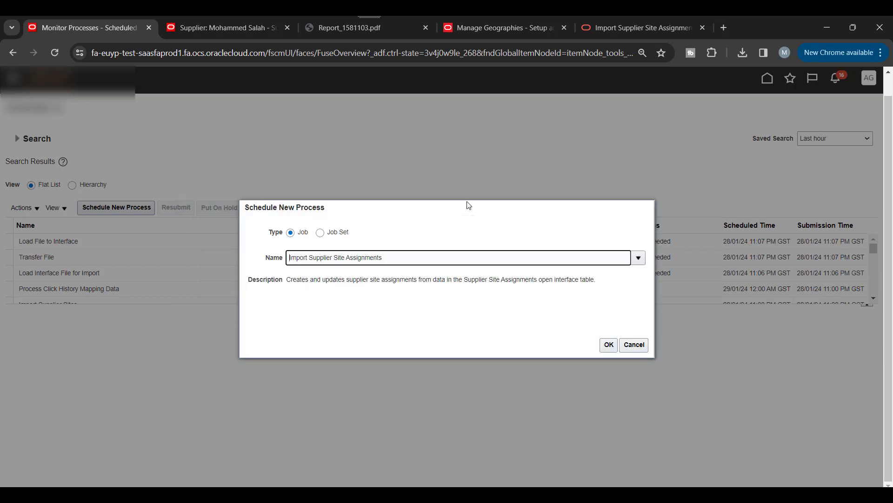
{"action": "left_click", "coordinate": [607, 347]}
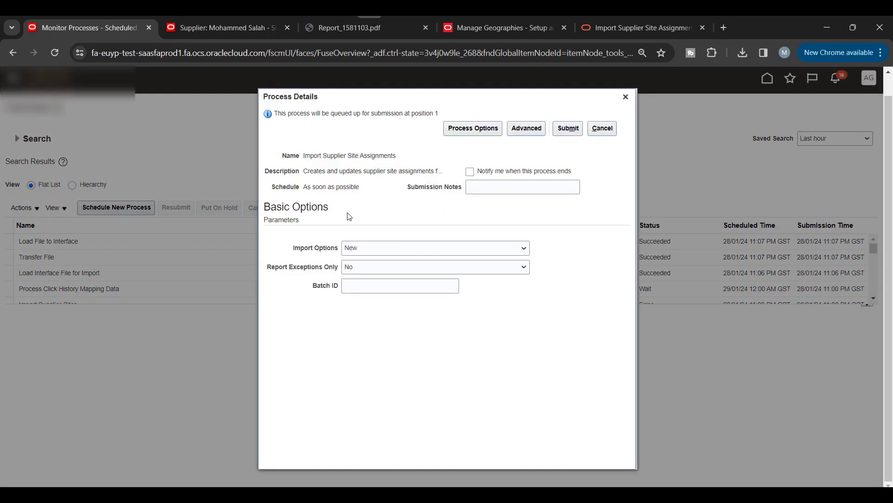
{"action": "left_click", "coordinate": [563, 133]}
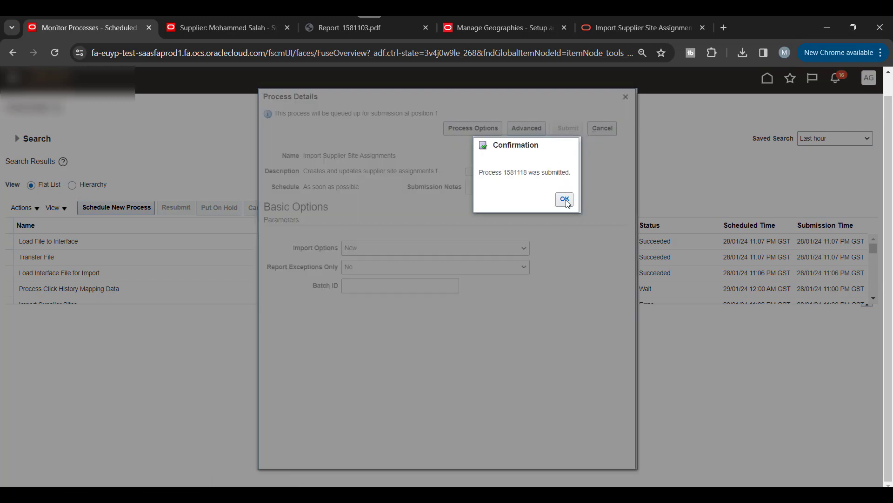
{"action": "left_click", "coordinate": [564, 197]}
Step: Refresh the process list until import process 1581118 shows Succeeded
{"action": "left_click", "coordinate": [409, 210]}
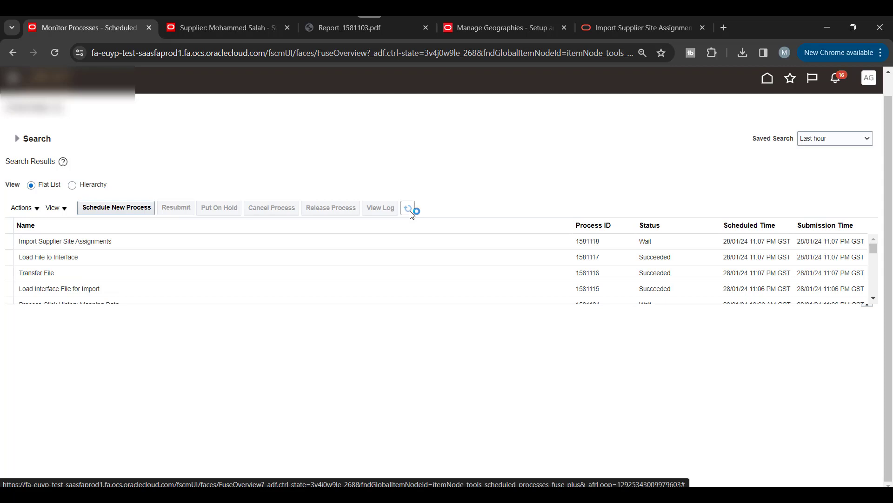
{"action": "left_click", "coordinate": [410, 209]}
{"action": "left_click", "coordinate": [410, 209]}
{"action": "left_click", "coordinate": [411, 212]}
{"action": "left_click", "coordinate": [411, 212]}
{"action": "left_click", "coordinate": [411, 212]}
{"action": "left_click", "coordinate": [411, 213]}
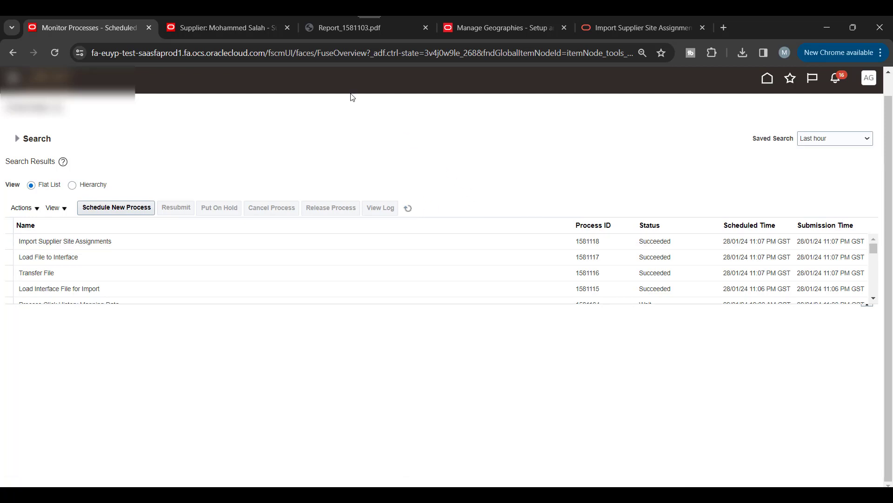
Step: Dismiss the saved-changes confirmation and reopen the imported supplier from the Suppliers work area
{"action": "left_click", "coordinate": [258, 30]}
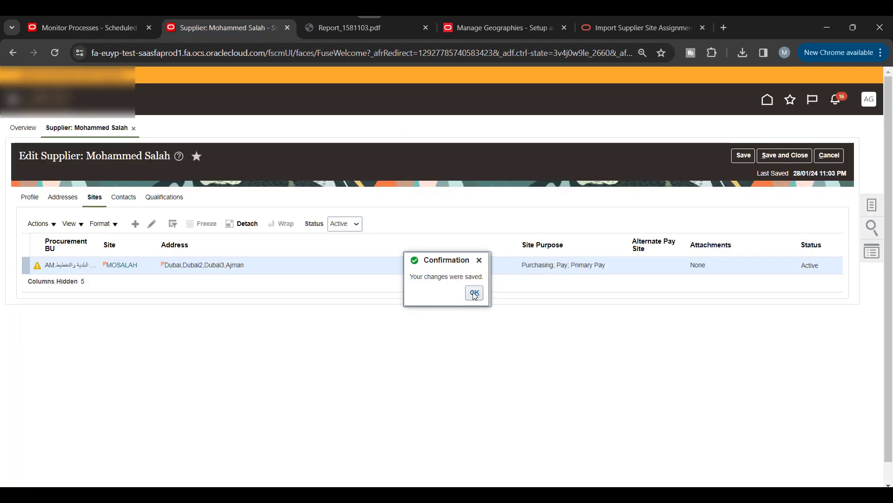
{"action": "left_click", "coordinate": [474, 293]}
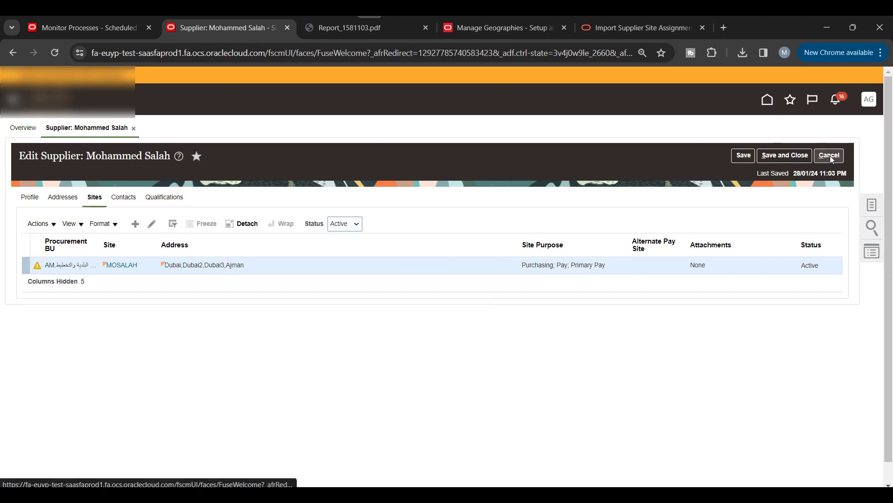
{"action": "left_click", "coordinate": [768, 99]}
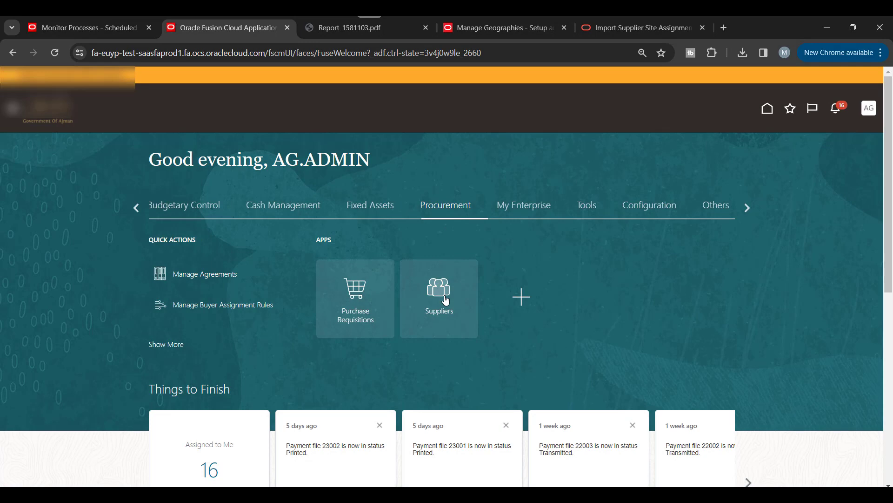
{"action": "left_click", "coordinate": [446, 300]}
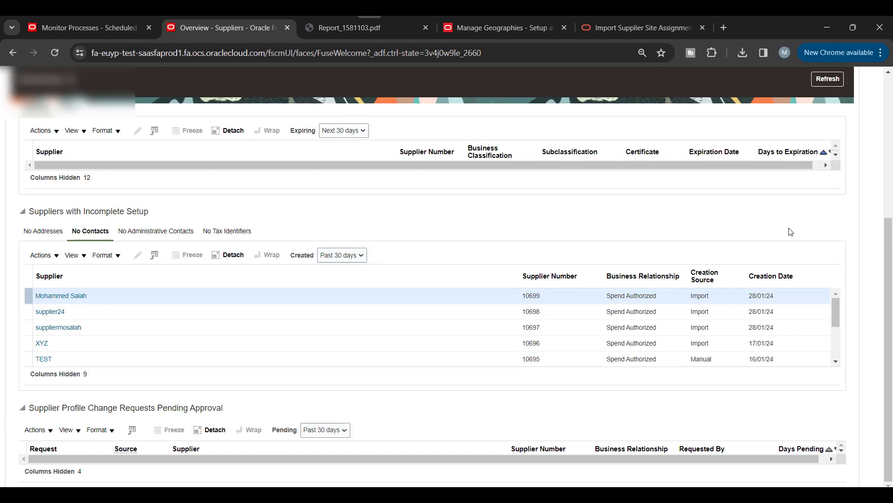
{"action": "left_click", "coordinate": [61, 295]}
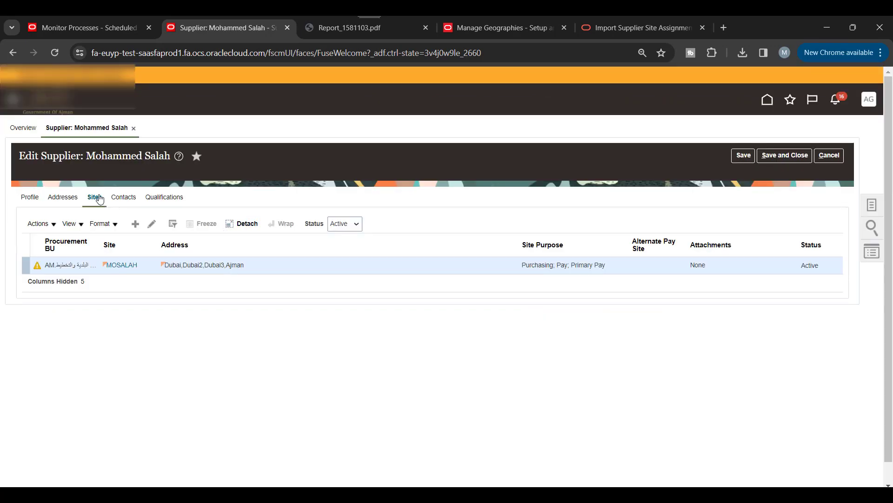
Step: Review the supplier's addresses and sites, then open the MOSALAH site to check its new assignment
{"action": "left_click", "coordinate": [64, 201]}
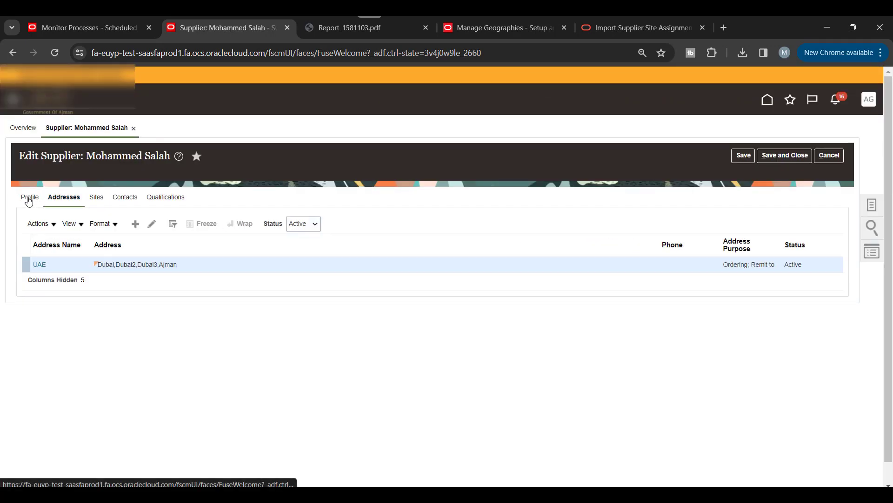
{"action": "left_click", "coordinate": [30, 200]}
{"action": "left_click", "coordinate": [64, 198]}
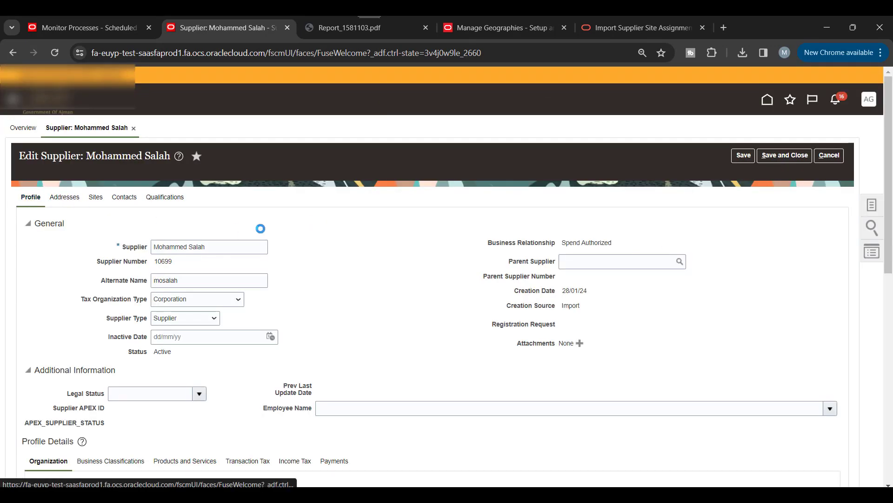
{"action": "left_click", "coordinate": [103, 199]}
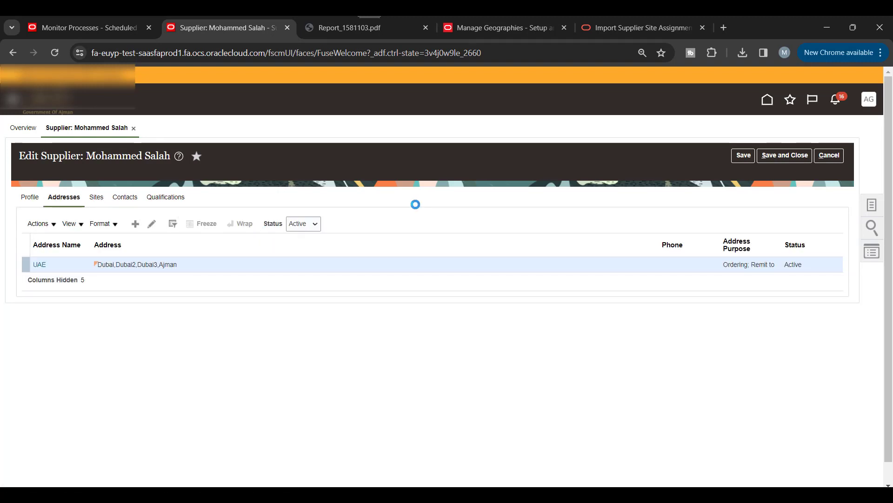
{"action": "left_click", "coordinate": [120, 266]}
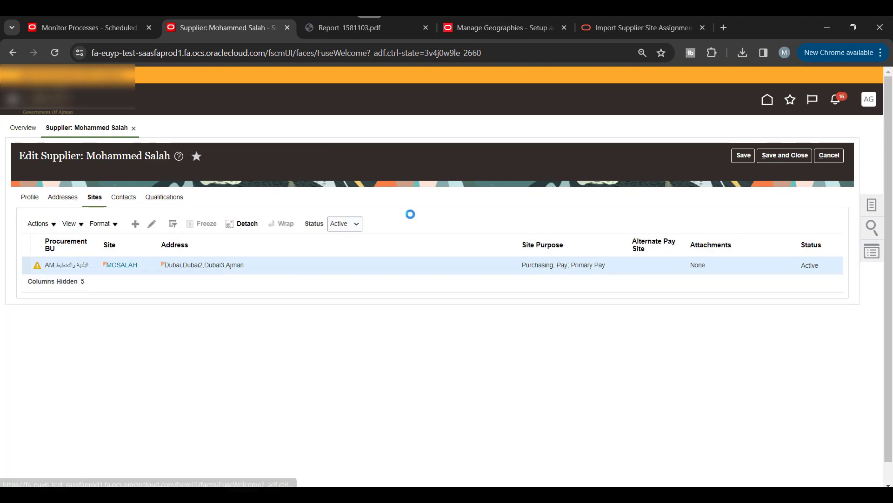
{"action": "scroll", "coordinate": [419, 209], "scroll_direction": "down", "scroll_amount": 1}
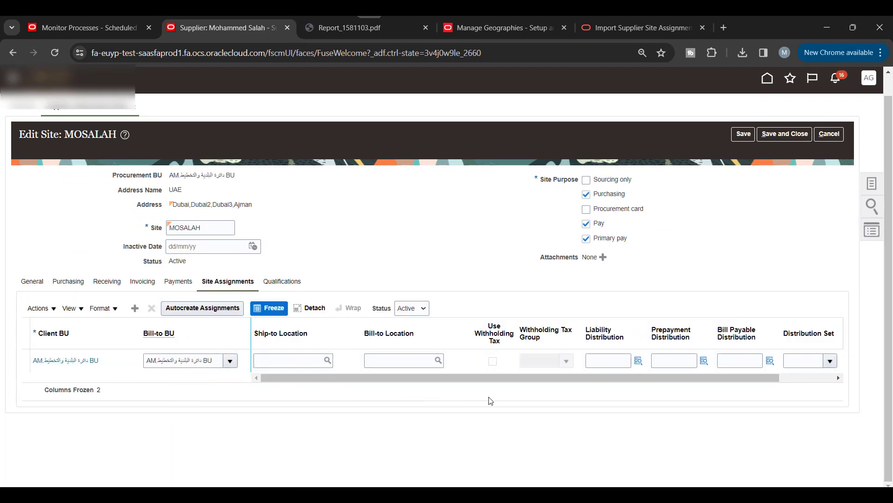
{"action": "left_click", "coordinate": [473, 379]}
Step: In Monitor Processes, open Report_1581118.pdf from the site assignments import's output files
{"action": "left_click", "coordinate": [93, 28]}
{"action": "left_click", "coordinate": [183, 241]}
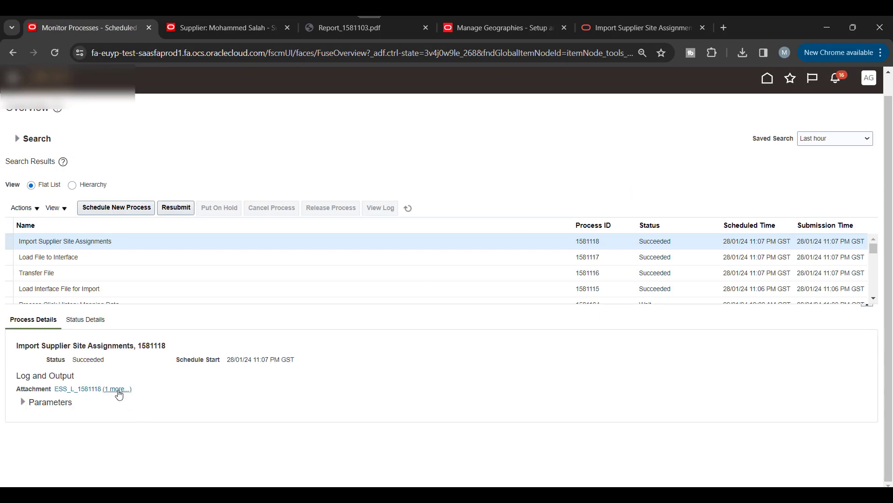
{"action": "left_click", "coordinate": [117, 389]}
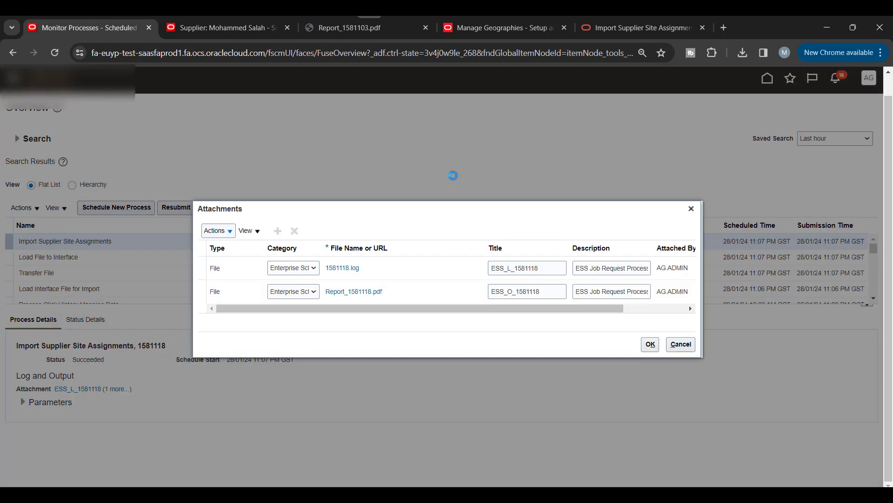
{"action": "left_click", "coordinate": [361, 292]}
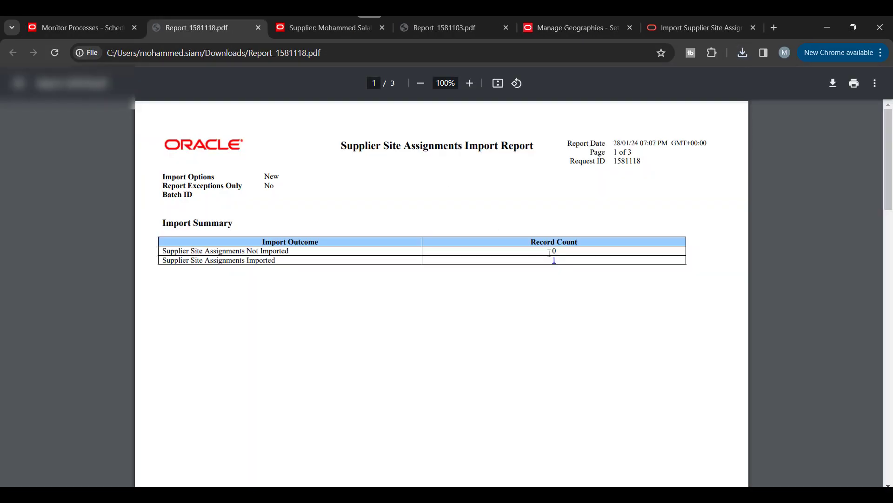
Step: Review the import report (1 imported, 0 not imported), then return to the import-programs slide
{"action": "left_click_drag", "start_coordinate": [205, 264], "coordinate": [460, 281]}
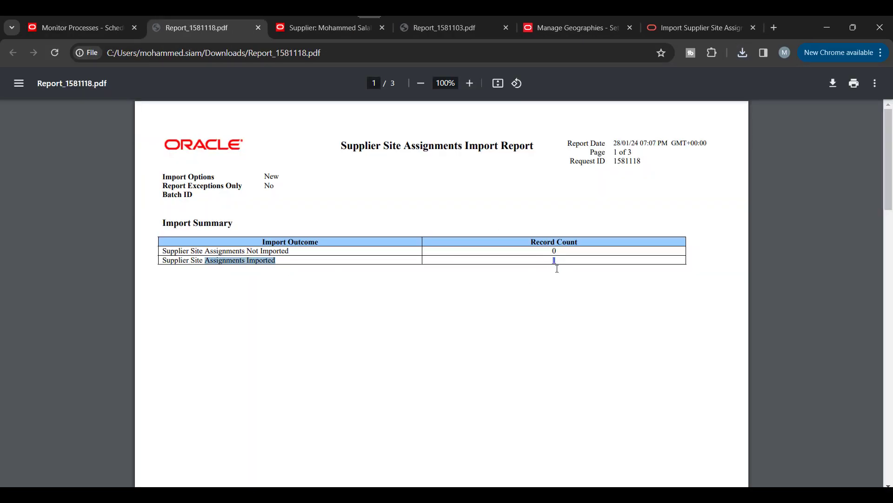
{"action": "scroll", "coordinate": [557, 269], "scroll_direction": "down", "scroll_amount": 20}
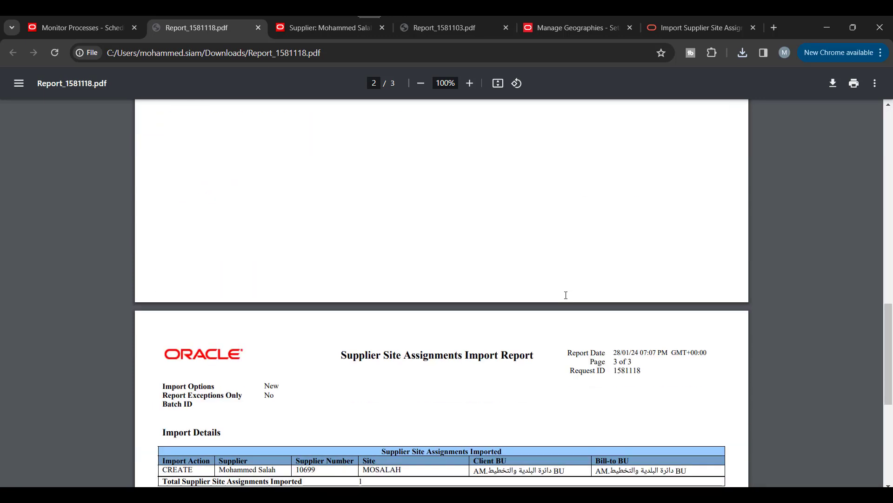
{"action": "scroll", "coordinate": [566, 295], "scroll_direction": "down", "scroll_amount": 5}
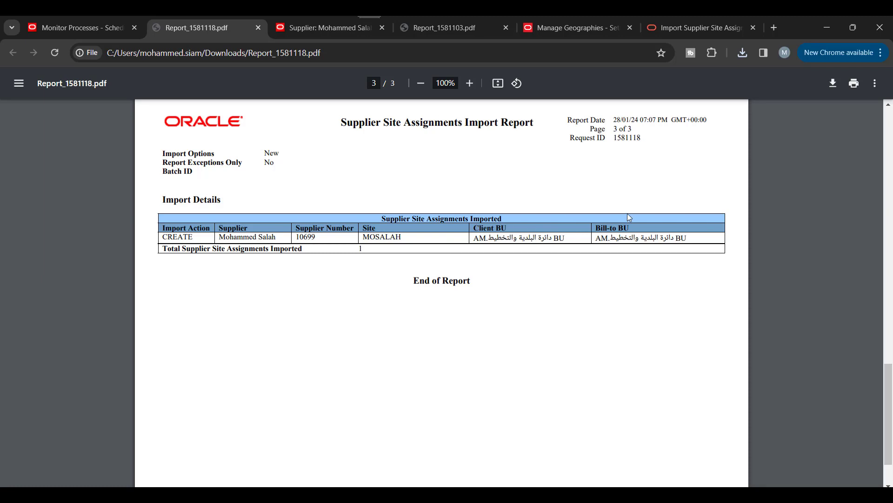
{"action": "scroll", "coordinate": [573, 285], "scroll_direction": "down", "scroll_amount": 1}
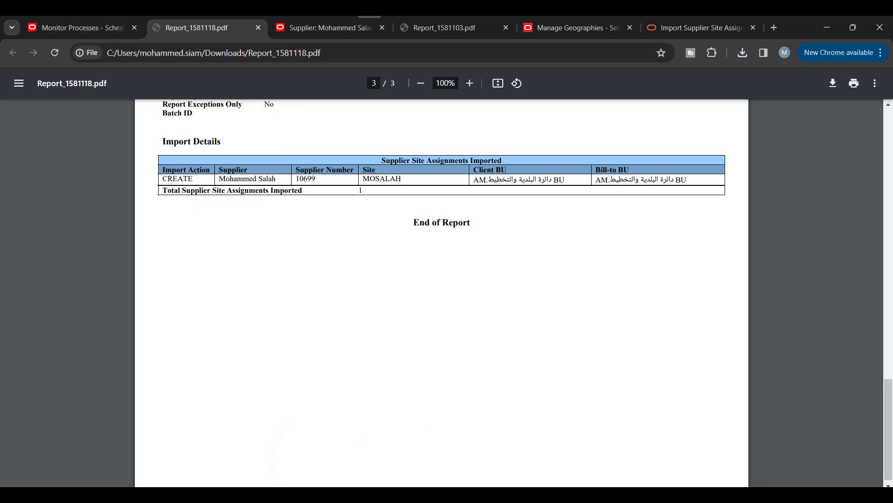
{"action": "mouse_move", "coordinate": [326, 494]}
{"action": "left_click", "coordinate": [389, 447]}
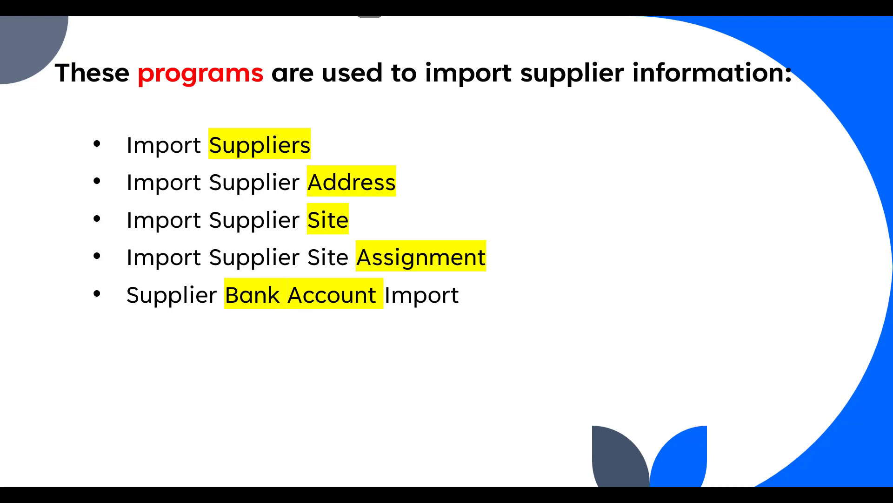
Step: Search Google in a new tab for 'import supplier bank accounts in oracle fusion'
{"action": "key", "text": "alt+Tab"}
{"action": "key", "text": "alt+Tab"}
{"action": "key", "text": "alt+Tab"}
{"action": "key", "text": "alt+Tab"}
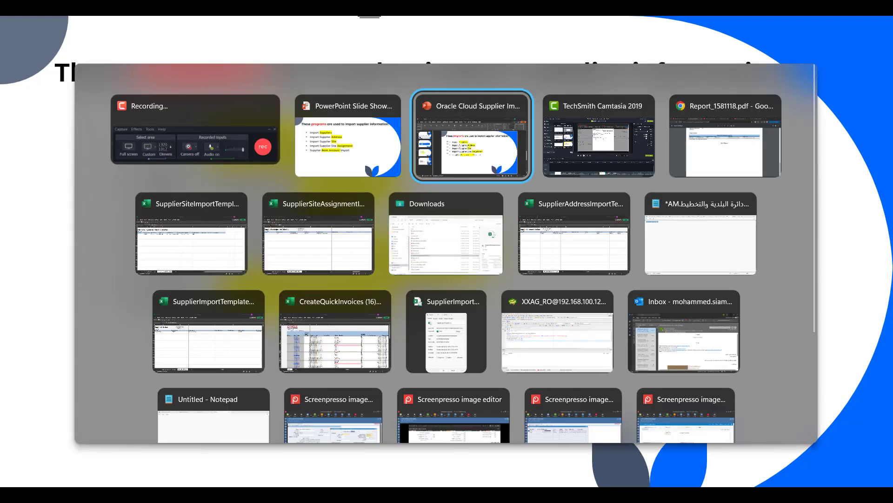
{"action": "left_click", "coordinate": [680, 28]}
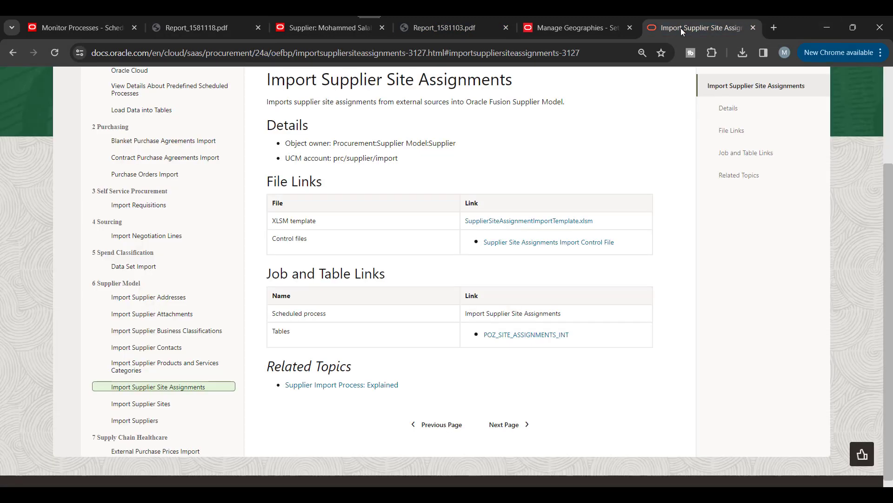
{"action": "left_click", "coordinate": [773, 28]}
{"action": "type", "text": "go"}
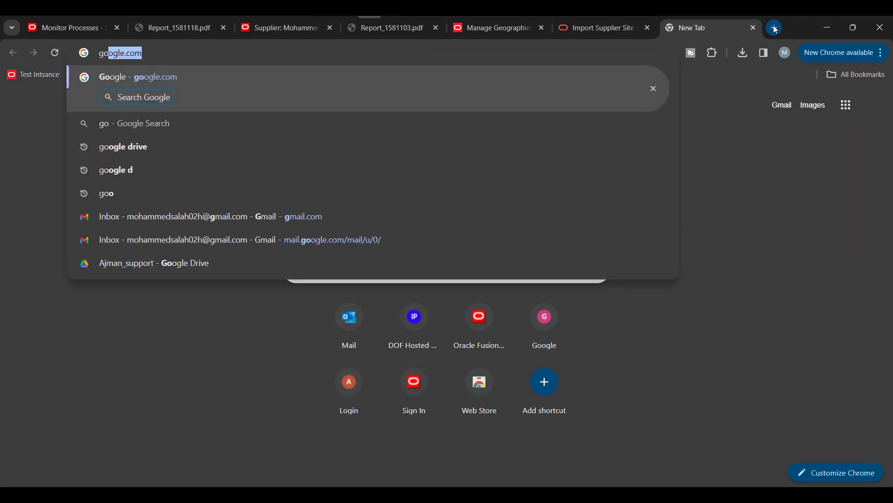
{"action": "key", "text": "Return"}
{"action": "type", "text": "impor"}
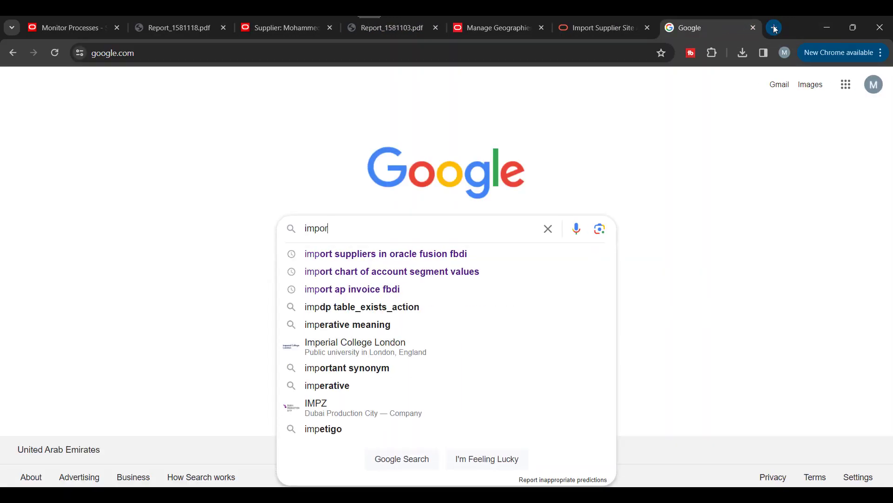
{"action": "type", "text": "t dup"}
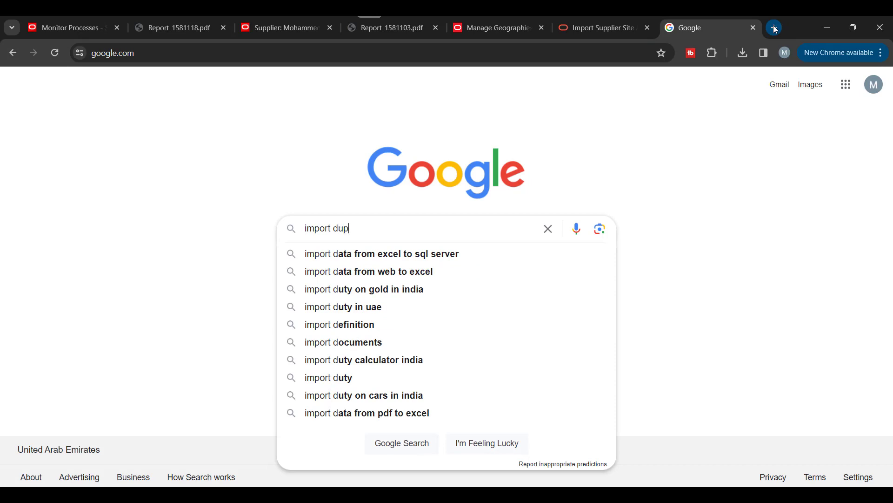
{"action": "type", "text": "plier bank"}
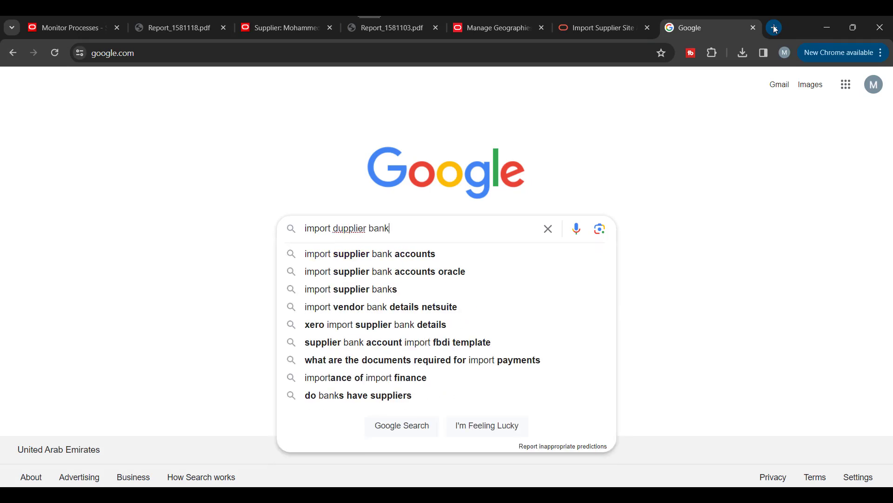
{"action": "key", "text": "Down"}
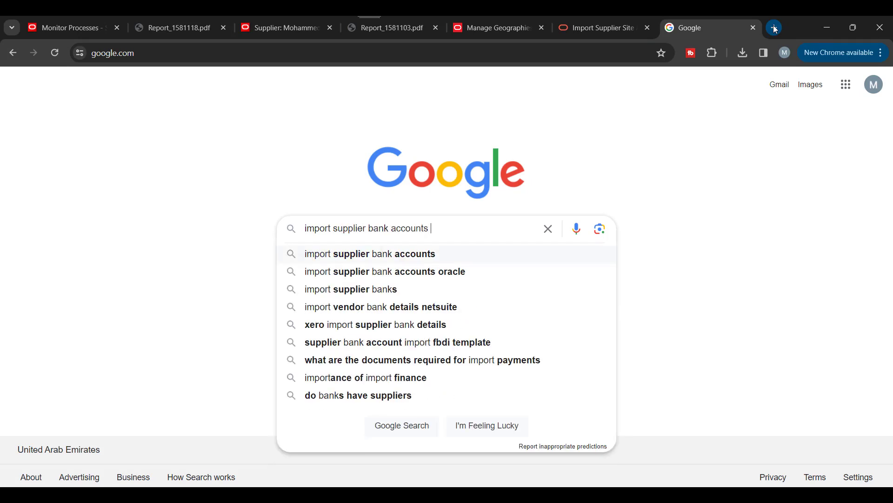
{"action": "key", "text": "Down"}
{"action": "key", "text": "Return"}
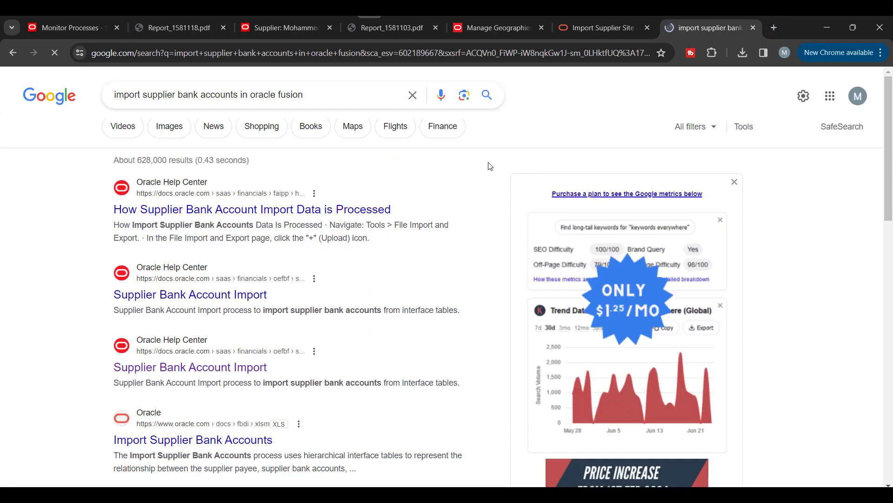
Step: Download the SupplierBankAccountImportTemplate workbook from the Import Supplier Bank Accounts result
{"action": "scroll", "coordinate": [490, 166], "scroll_direction": "down", "scroll_amount": 3}
{"action": "scroll", "coordinate": [490, 166], "scroll_direction": "down", "scroll_amount": 1}
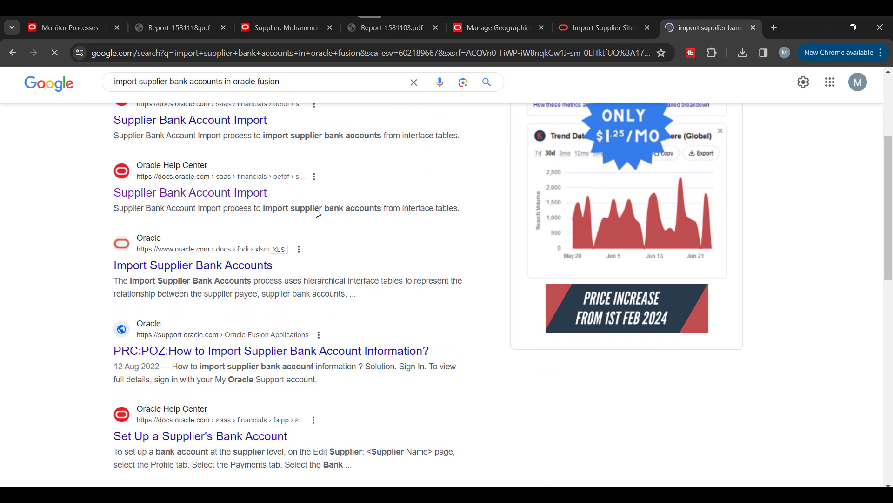
{"action": "right_click", "coordinate": [214, 266]}
{"action": "left_click", "coordinate": [276, 277]}
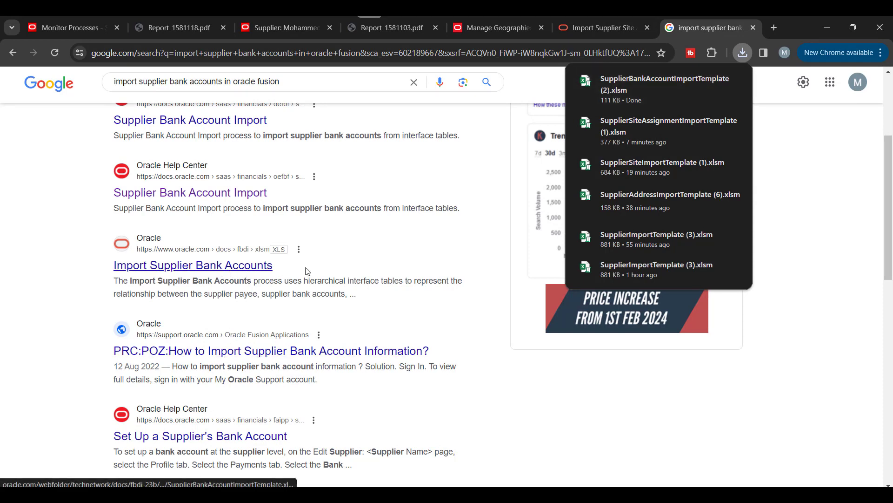
Step: Unblock SupplierBankAccountImportTemplate (2).xlsm in Downloads via Properties and open it in Excel
{"action": "left_click", "coordinate": [712, 81]}
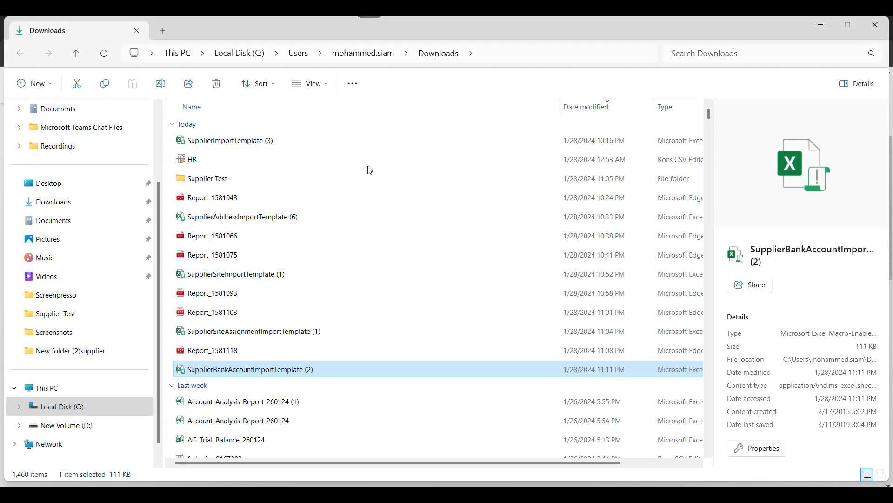
{"action": "right_click", "coordinate": [286, 377]}
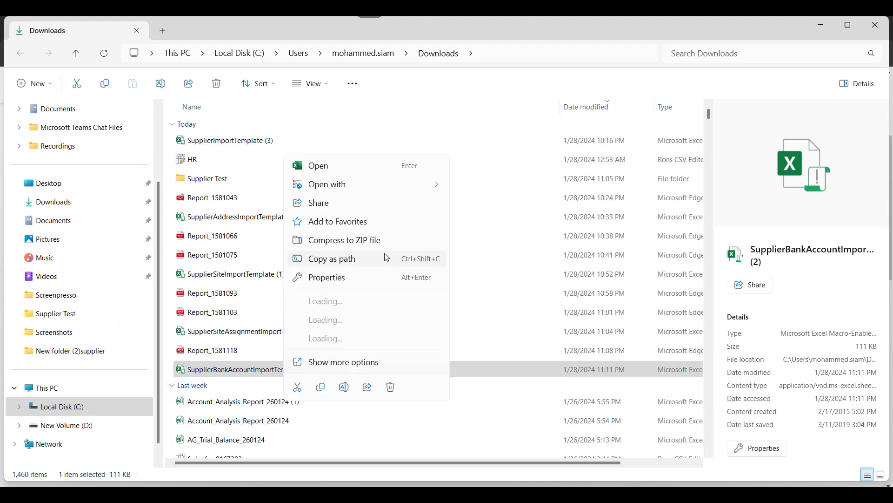
{"action": "left_click", "coordinate": [326, 259]}
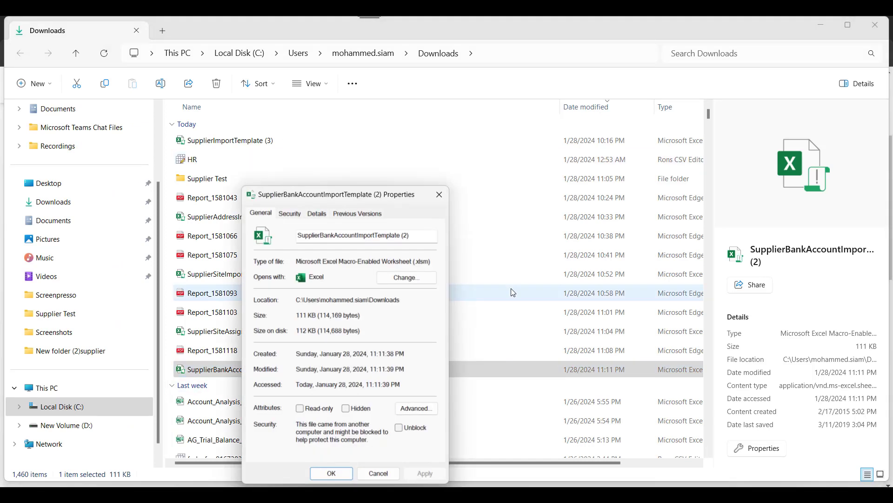
{"action": "left_click", "coordinate": [398, 427]}
{"action": "left_click", "coordinate": [419, 473]}
{"action": "left_click", "coordinate": [333, 471]}
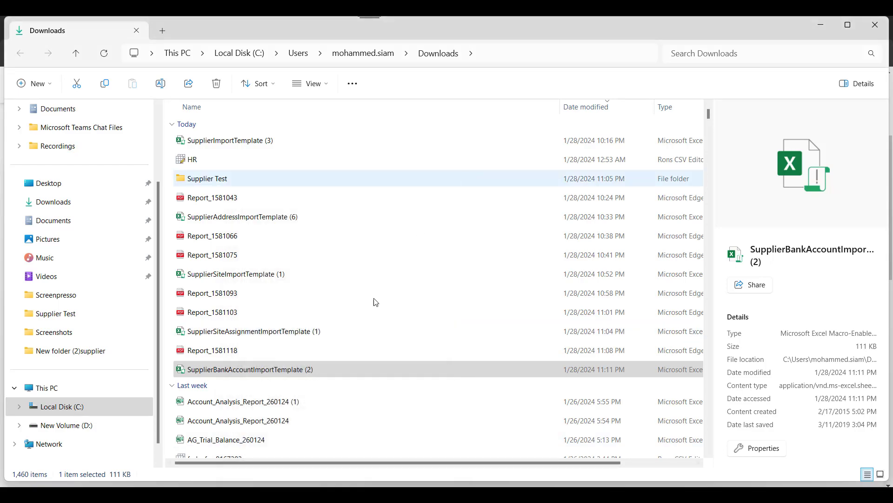
{"action": "double_click", "coordinate": [280, 377]}
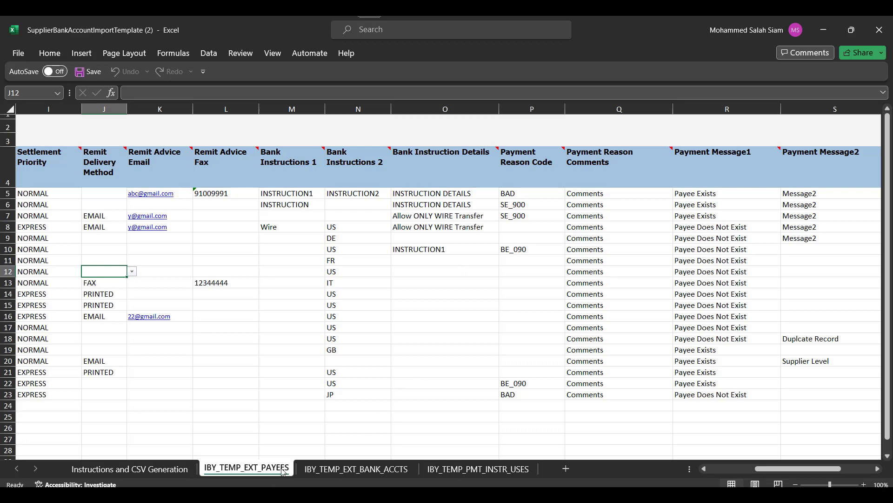
Step: Unhide all hidden columns on the IBY_TEMP_EXT_PAYEES sheet
{"action": "left_click", "coordinate": [347, 472]}
{"action": "left_click", "coordinate": [467, 471]}
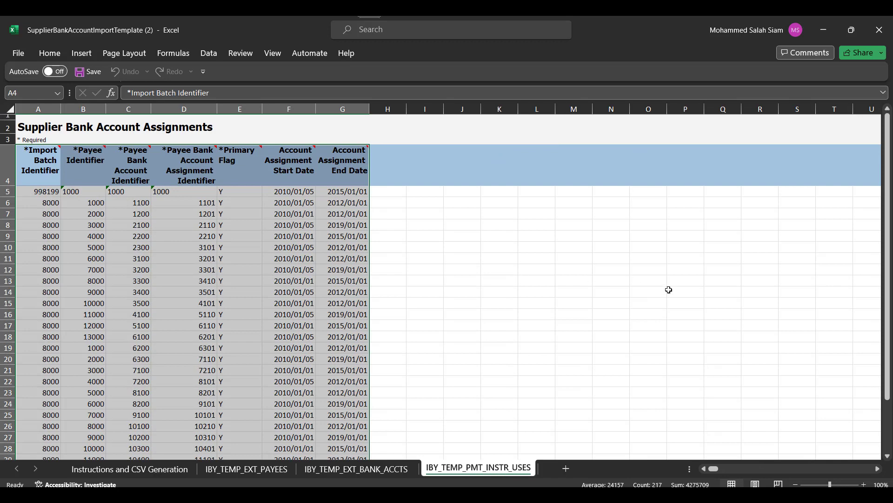
{"action": "left_click", "coordinate": [276, 470]}
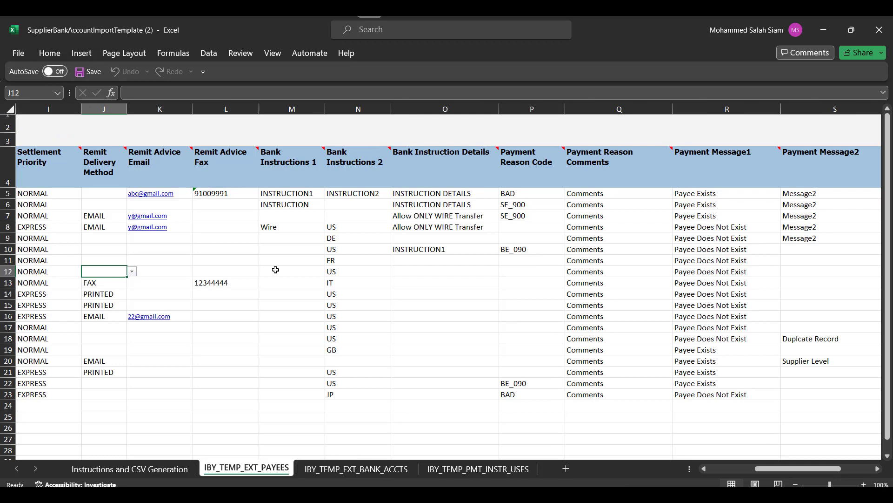
{"action": "left_click_drag", "start_coordinate": [775, 469], "coordinate": [655, 475]}
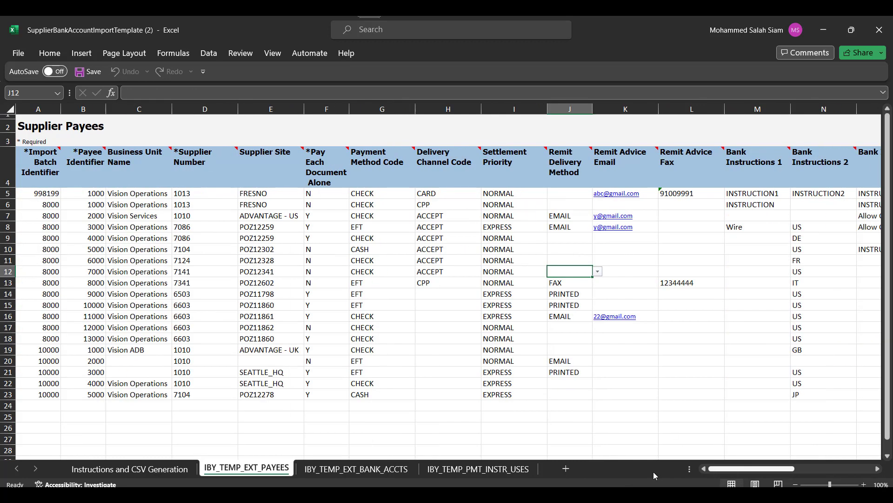
{"action": "left_click", "coordinate": [5, 110]}
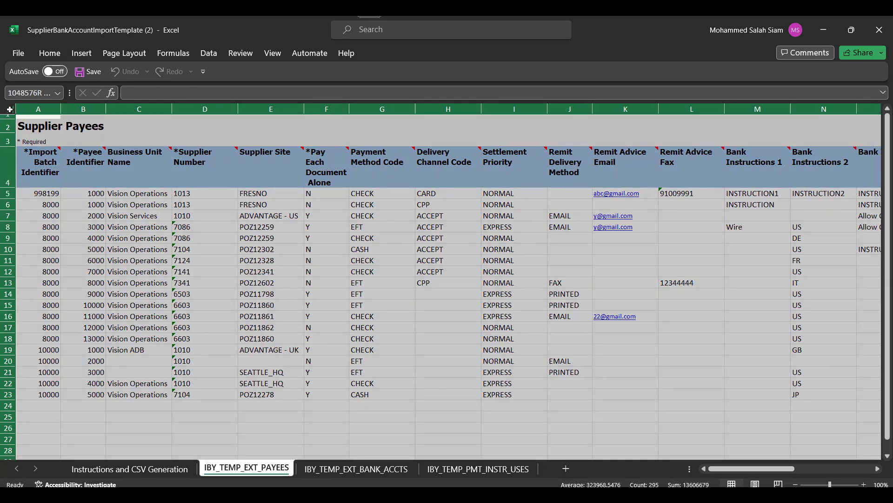
{"action": "right_click", "coordinate": [201, 110]}
{"action": "left_click", "coordinate": [250, 326]}
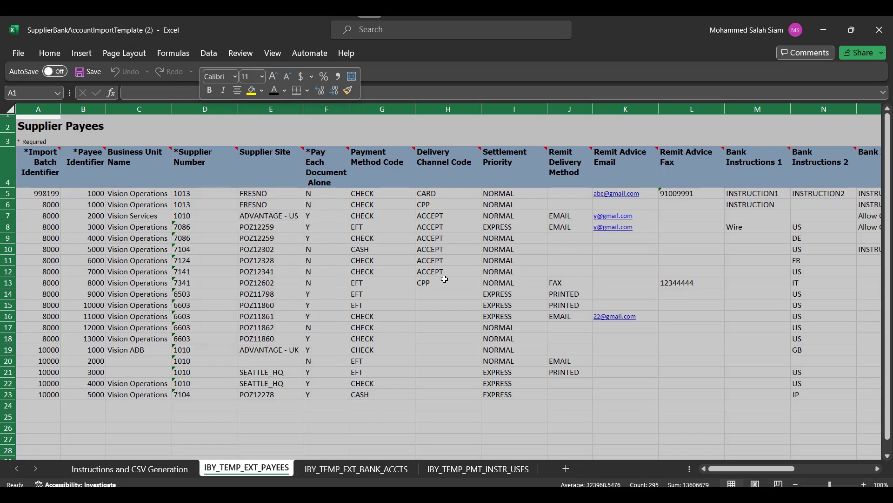
Step: Unhide all columns on the IBY_TEMP_EXT_BANK_ACCTS and IBY_TEMP_PMT_INSTR_USES sheets
{"action": "left_click", "coordinate": [356, 468]}
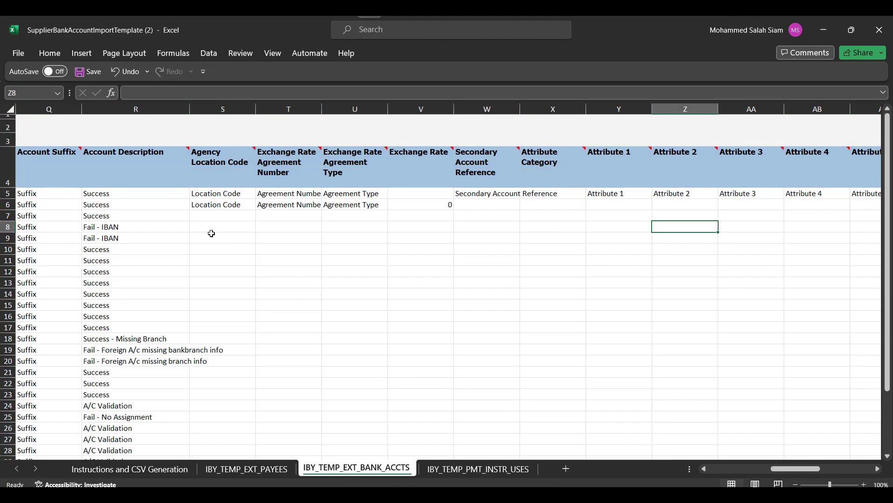
{"action": "left_click", "coordinate": [7, 110]}
{"action": "right_click", "coordinate": [142, 110]}
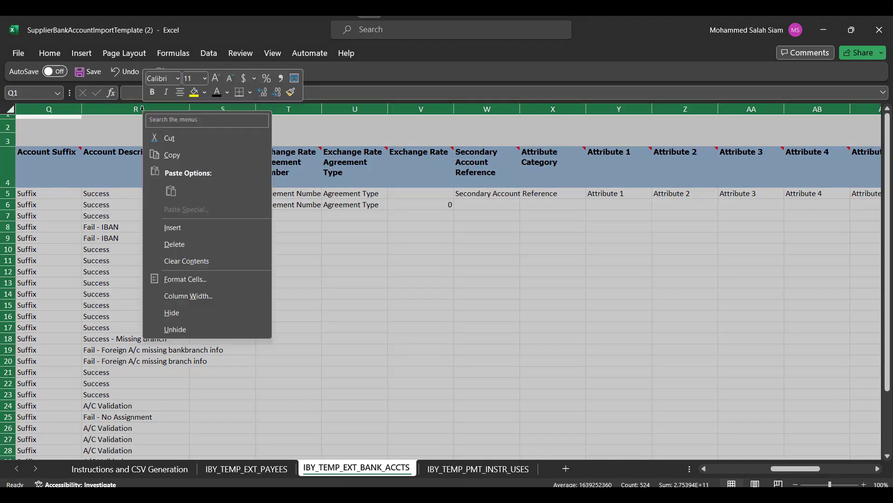
{"action": "left_click", "coordinate": [203, 328]}
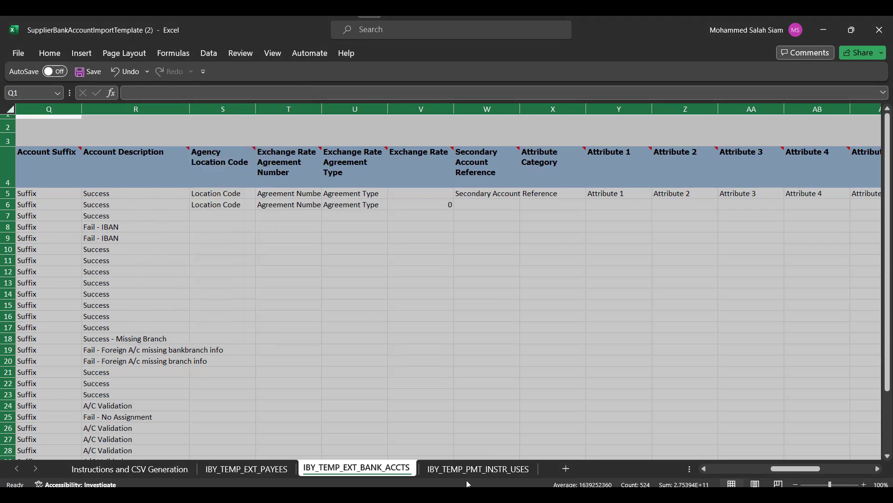
{"action": "left_click", "coordinate": [478, 468]}
{"action": "left_click", "coordinate": [7, 110]}
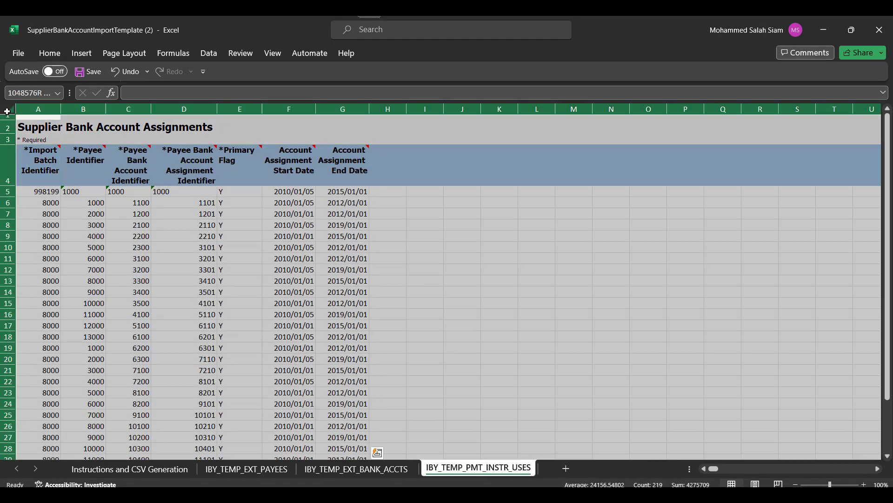
{"action": "right_click", "coordinate": [157, 113]}
{"action": "left_click", "coordinate": [205, 328]}
Step: Clear sample rows 6–23 on the IBY_TEMP_EXT_PAYEES sheet
{"action": "left_click", "coordinate": [227, 468]}
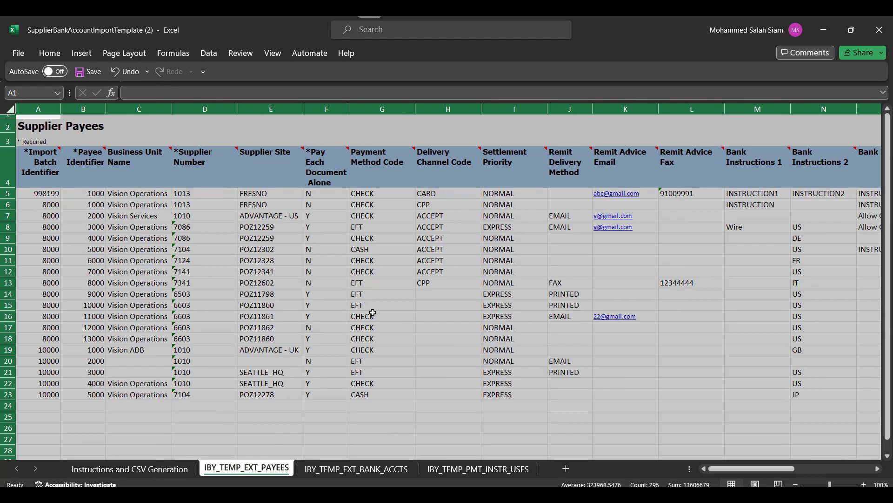
{"action": "left_click", "coordinate": [174, 249]}
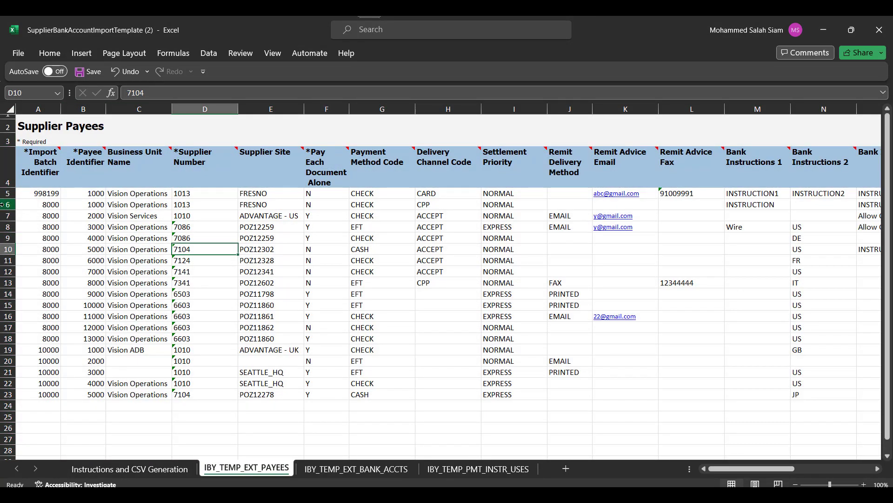
{"action": "left_click_drag", "start_coordinate": [2, 205], "coordinate": [10, 394]}
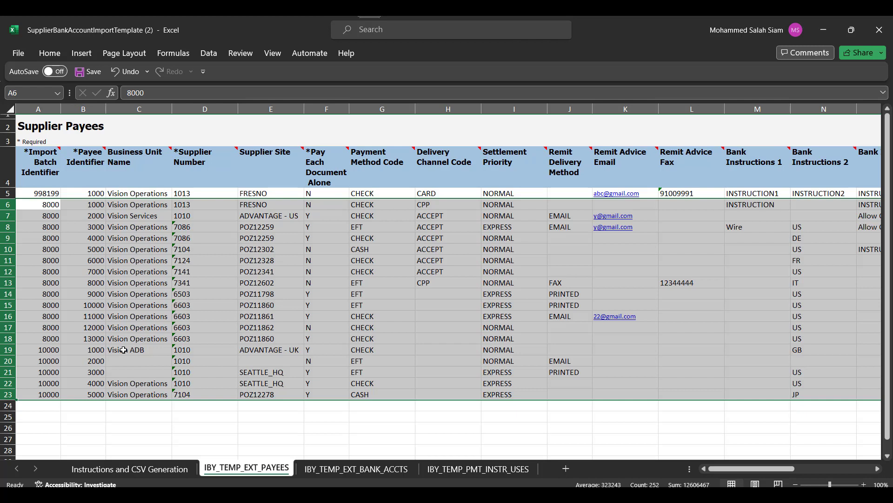
{"action": "key", "text": "Delete"}
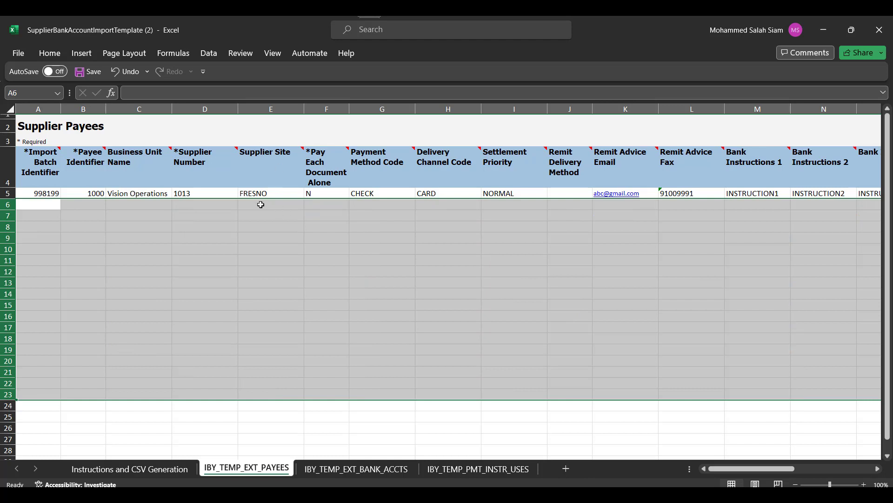
Step: Enter import batch 200000 and payee identifier 2000 in A6 and B6
{"action": "left_click", "coordinate": [45, 204]}
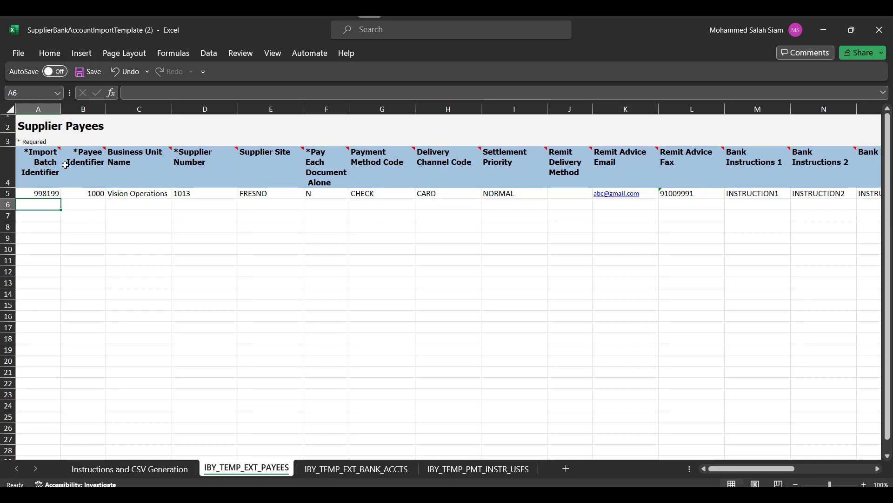
{"action": "mouse_move", "coordinate": [105, 149]}
{"action": "mouse_move", "coordinate": [33, 156]}
{"action": "type", "text": "200000"}
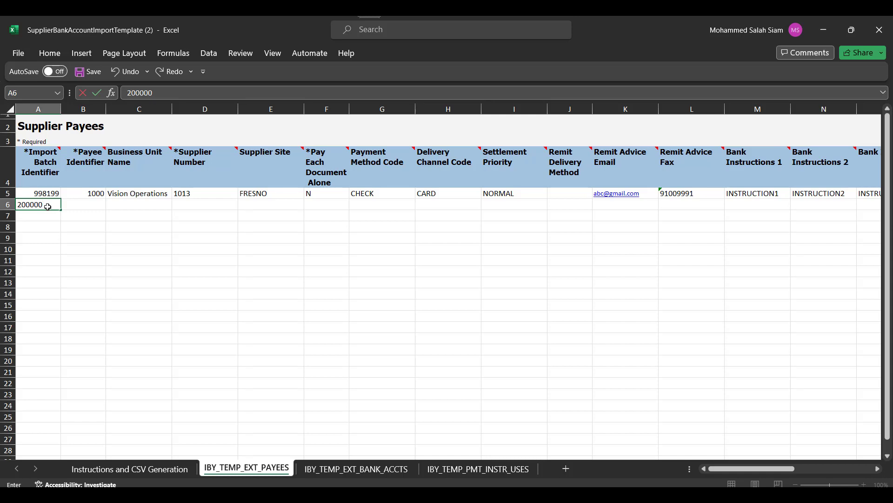
{"action": "key", "text": "Tab"}
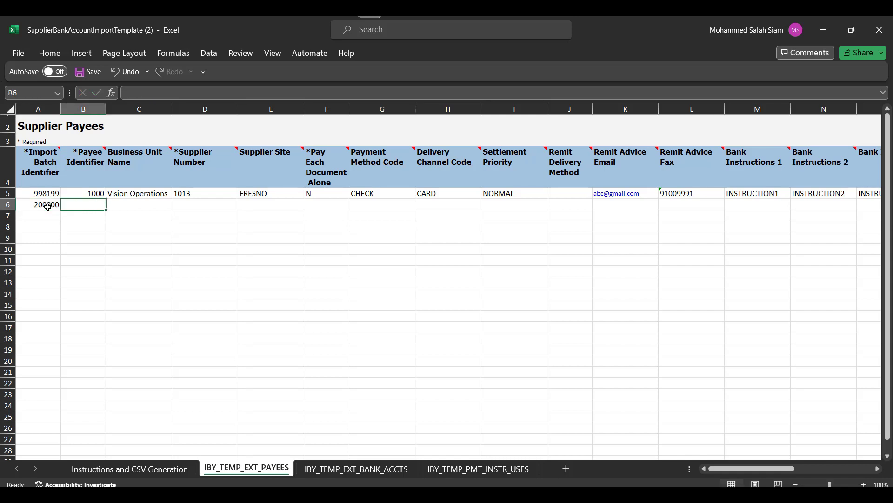
{"action": "type", "text": "2000"}
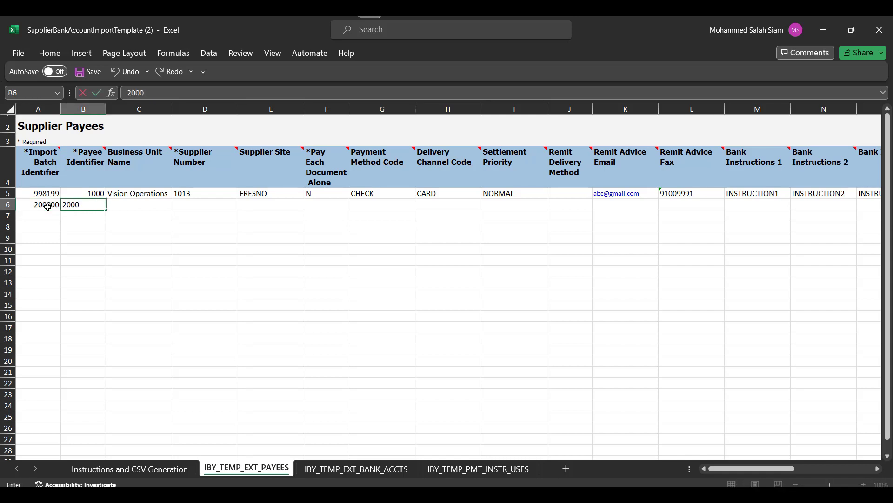
{"action": "key", "text": "Tab"}
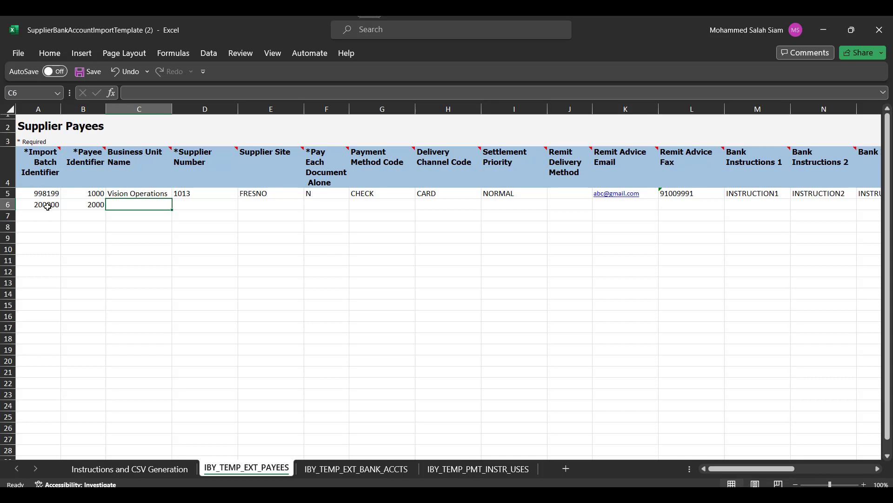
Step: Paste the procurement business unit from the supplier site workbook into Business Unit Name C6
{"action": "key", "text": "alt+Tab"}
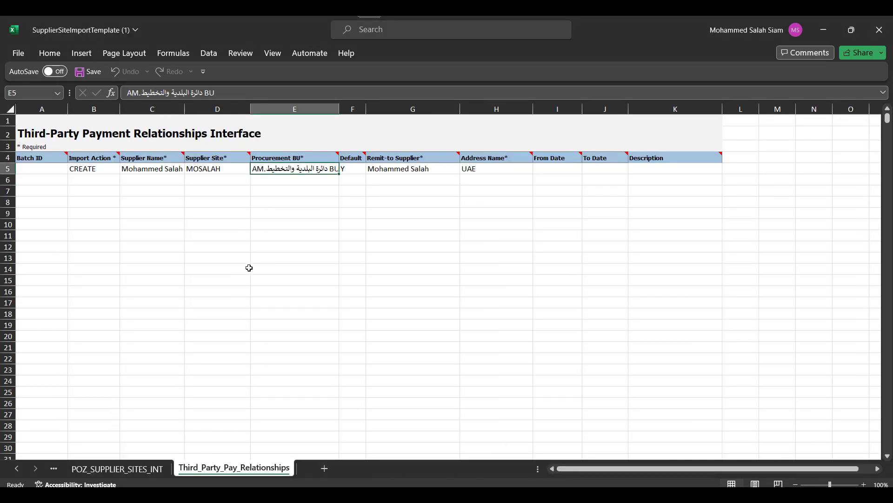
{"action": "key", "text": "ctrl+c"}
{"action": "key", "text": "alt+Tab"}
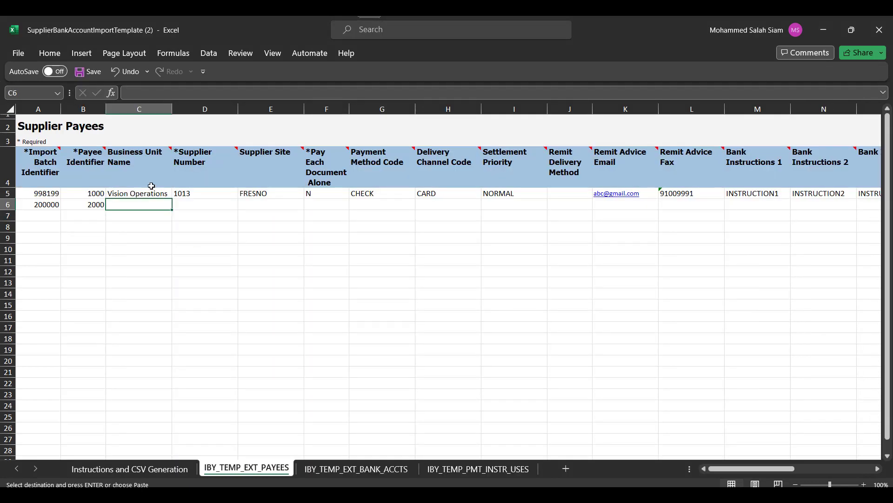
{"action": "key", "text": "ctrl+v"}
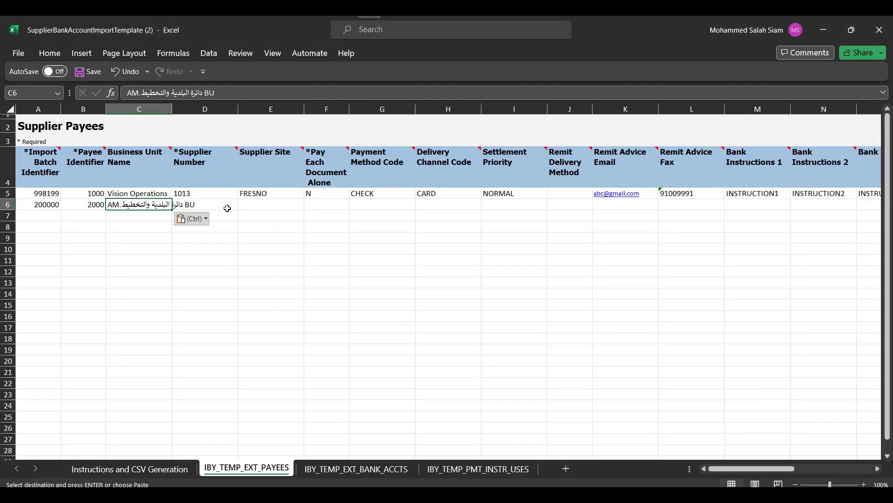
{"action": "left_click", "coordinate": [223, 205]}
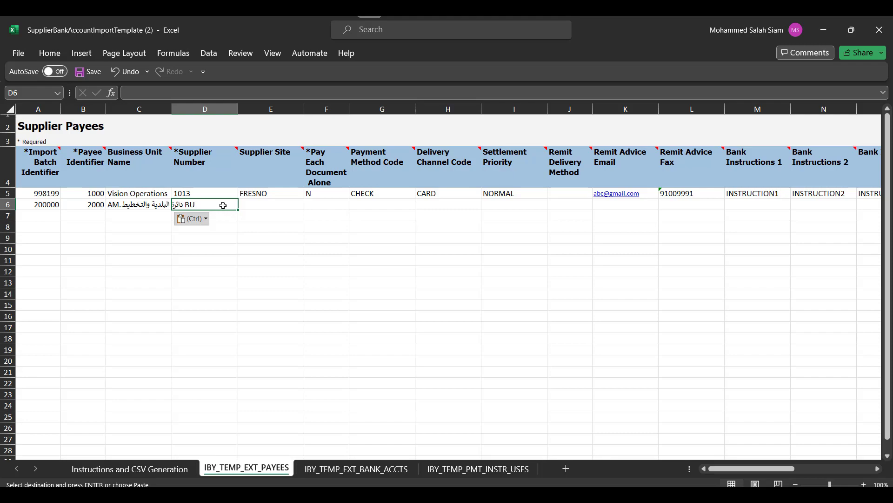
Step: Copy the supplier number from the Oracle supplier record into D6
{"action": "key", "text": "alt+Tab"}
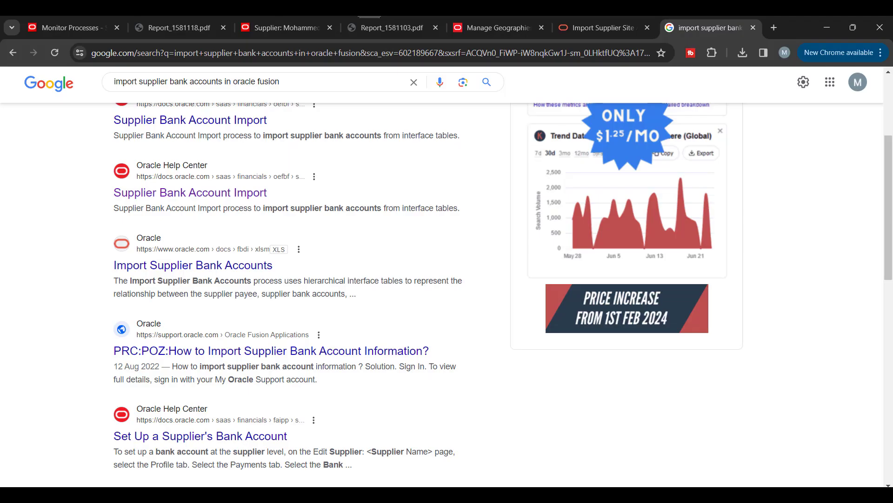
{"action": "left_click", "coordinate": [189, 20]}
{"action": "left_click", "coordinate": [259, 17]}
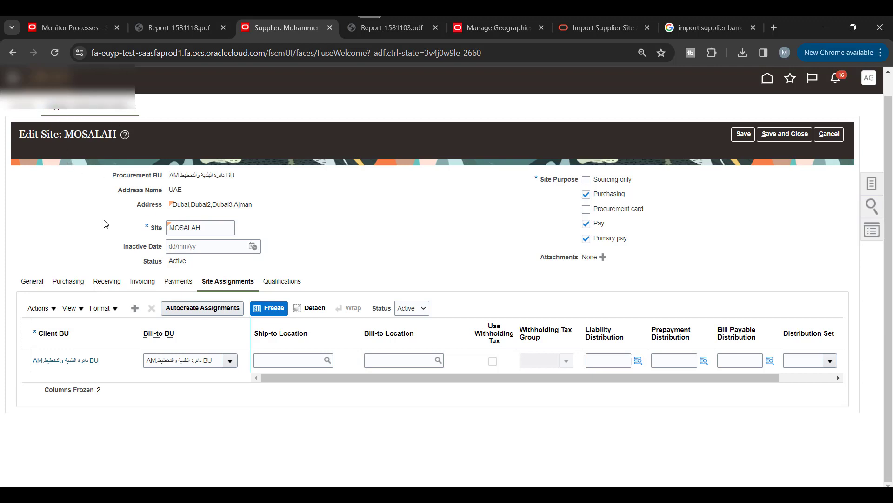
{"action": "left_click", "coordinate": [830, 134]}
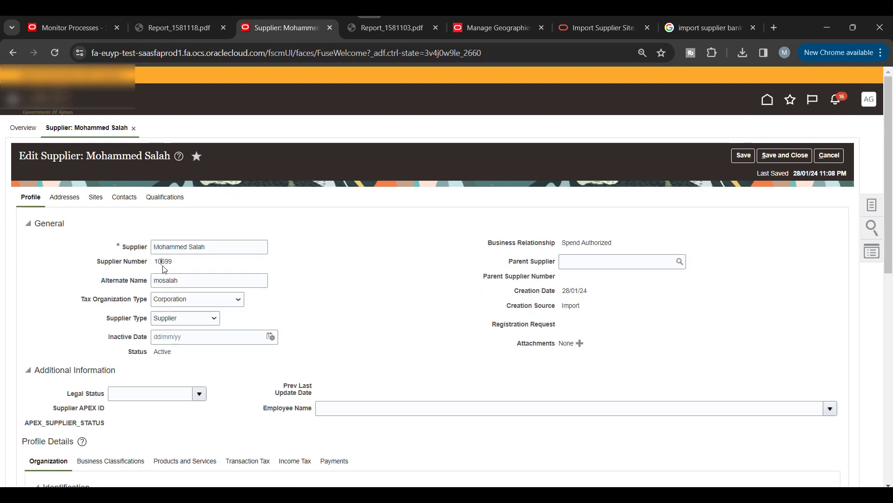
{"action": "double_click", "coordinate": [163, 262]}
{"action": "key", "text": "alt+Tab"}
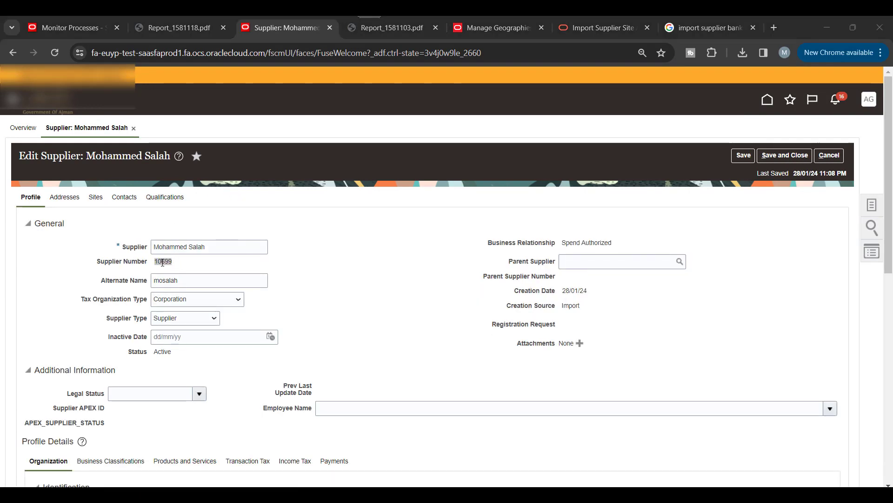
{"action": "key", "text": "ctrl+v"}
Step: Enter supplier site MOSALAH, Pay Each Document Alone N, and payment method Check
{"action": "left_click", "coordinate": [253, 204]}
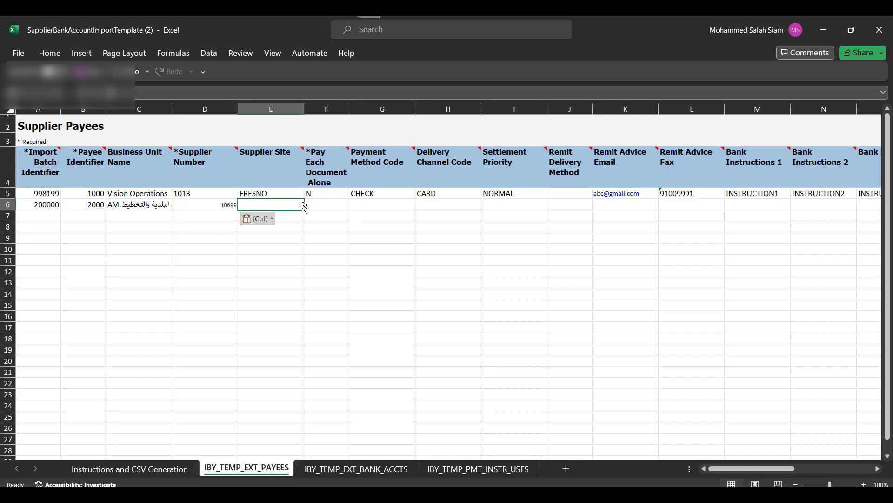
{"action": "type", "text": "MOSALAH"}
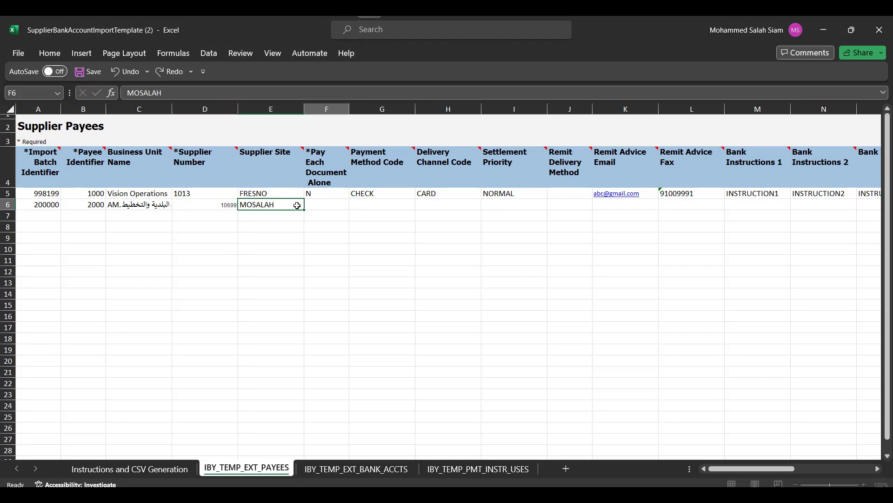
{"action": "key", "text": "Tab"}
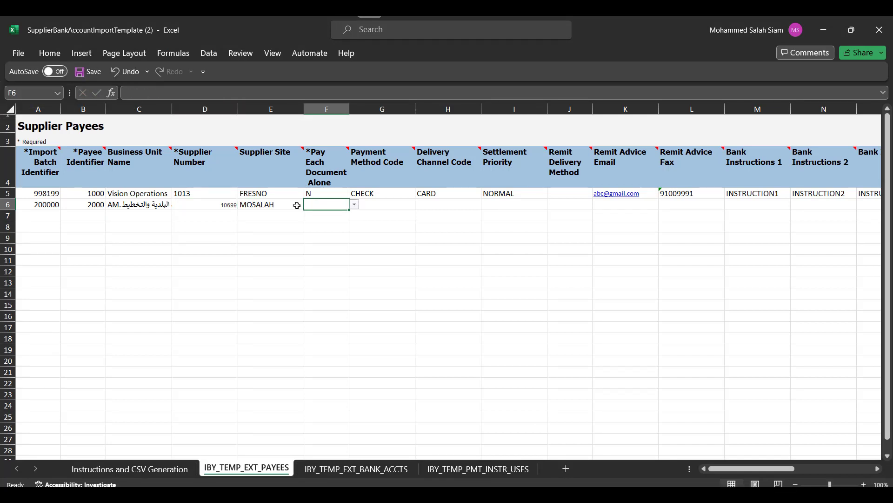
{"action": "left_click", "coordinate": [354, 205]}
{"action": "left_click", "coordinate": [328, 215]}
{"action": "left_click", "coordinate": [380, 208]}
{"action": "type", "text": "Check"}
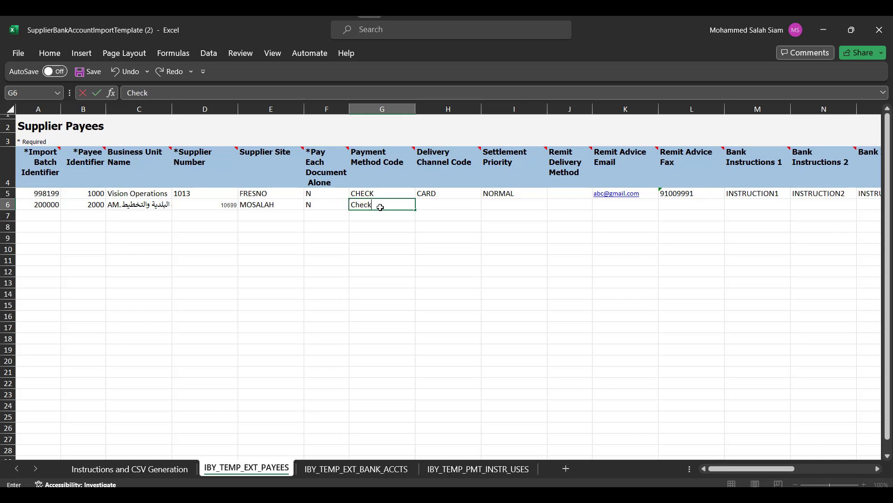
{"action": "key", "text": "Tab"}
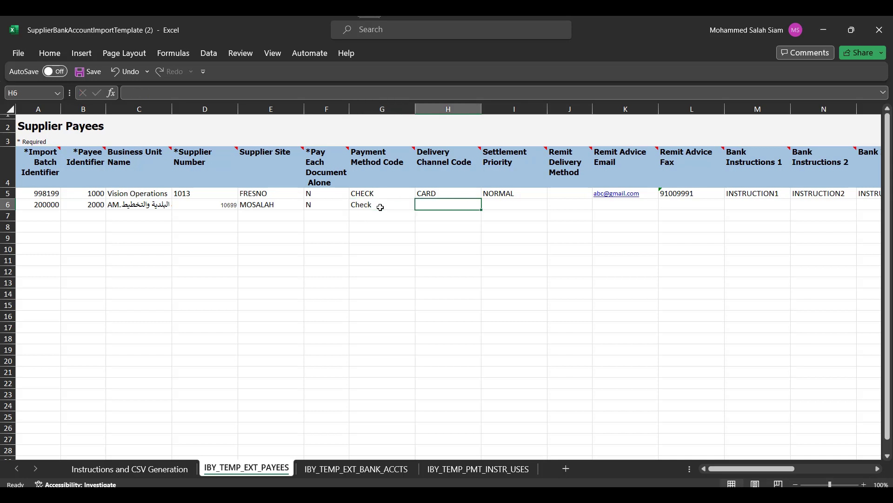
Step: Leave the delivery, remittance, bank instruction and payment reason columns of row 6 empty
{"action": "key", "text": "Tab"}
{"action": "key", "text": "Tab"}
{"action": "key", "text": "Tab"}
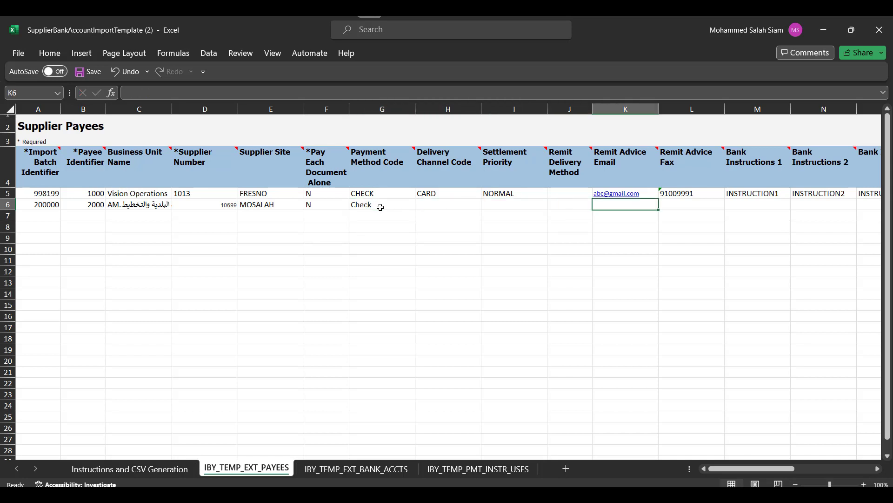
{"action": "key", "text": "Tab"}
{"action": "key", "text": "Tab"}
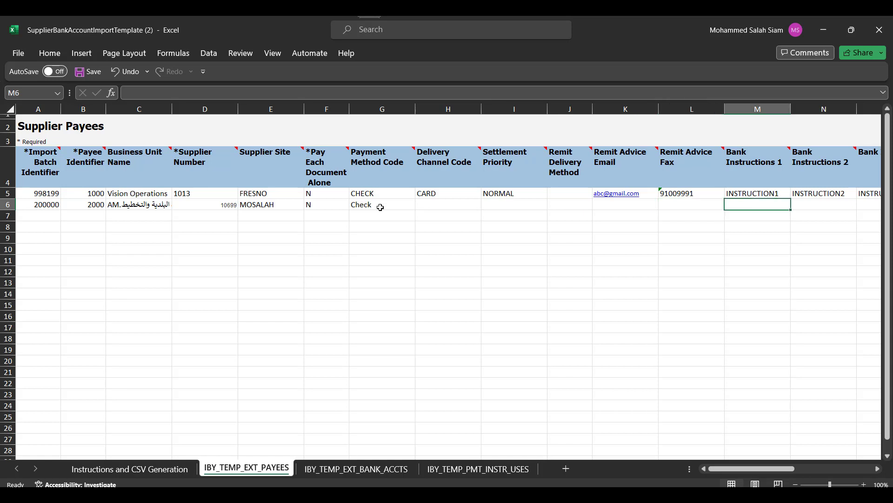
{"action": "key", "text": "Tab"}
{"action": "key", "text": "Tab"}
{"action": "key", "text": "Tab"}
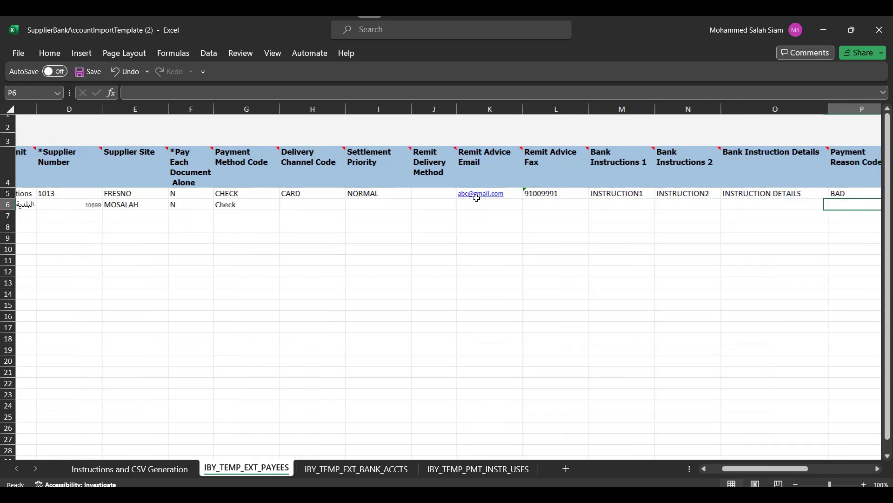
{"action": "key", "text": "Tab"}
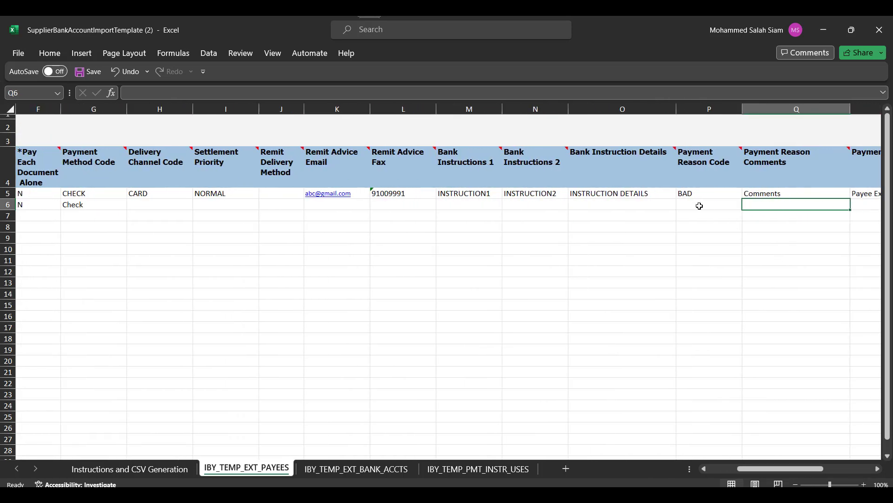
{"action": "left_click", "coordinate": [699, 204]}
{"action": "key", "text": "Tab"}
{"action": "key", "text": "Tab"}
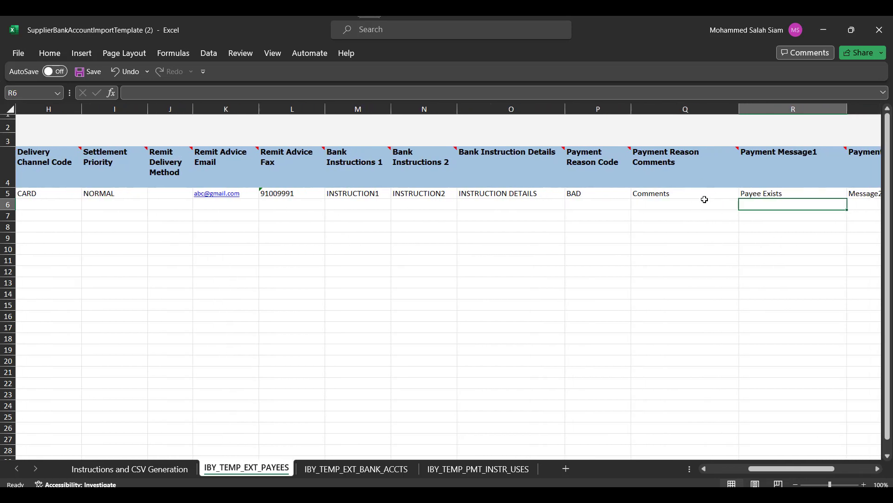
{"action": "key", "text": "Tab"}
{"action": "key", "text": "Tab"}
{"action": "key", "text": "Tab"}
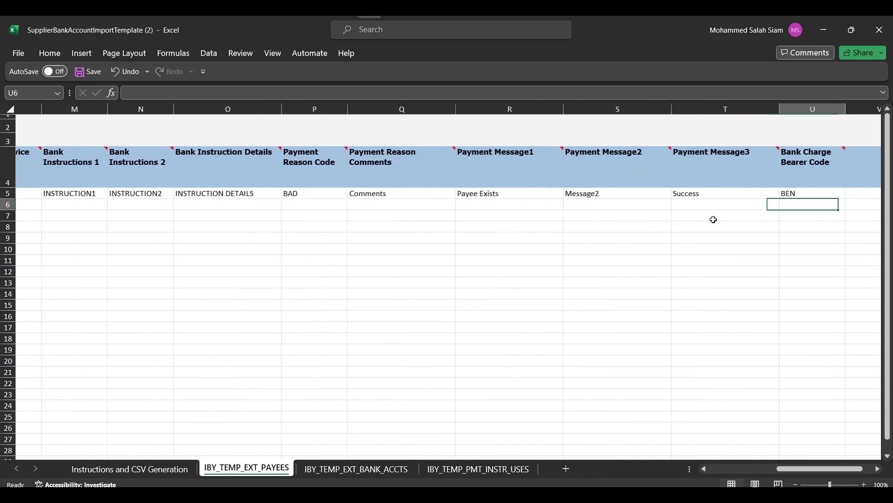
Step: Delete sample rows 6–35 on the IBY_TEMP_EXT_BANK_ACCTS sheet
{"action": "left_click", "coordinate": [356, 468]}
{"action": "left_click", "coordinate": [270, 235]}
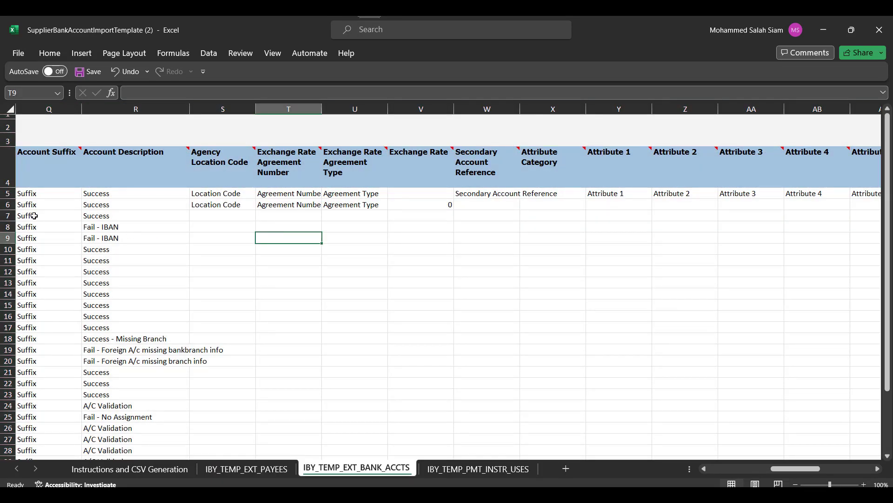
{"action": "left_click_drag", "start_coordinate": [783, 468], "coordinate": [712, 469]}
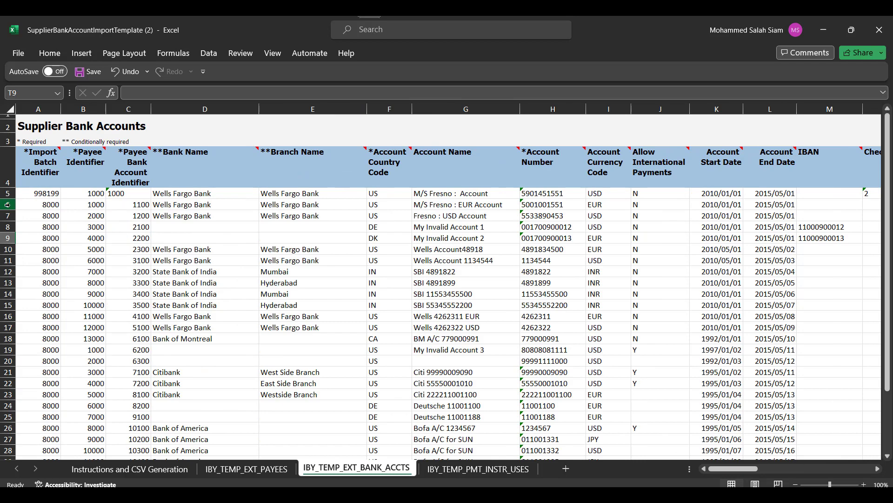
{"action": "left_click_drag", "start_coordinate": [8, 205], "coordinate": [61, 393]}
{"action": "right_click", "coordinate": [106, 232]}
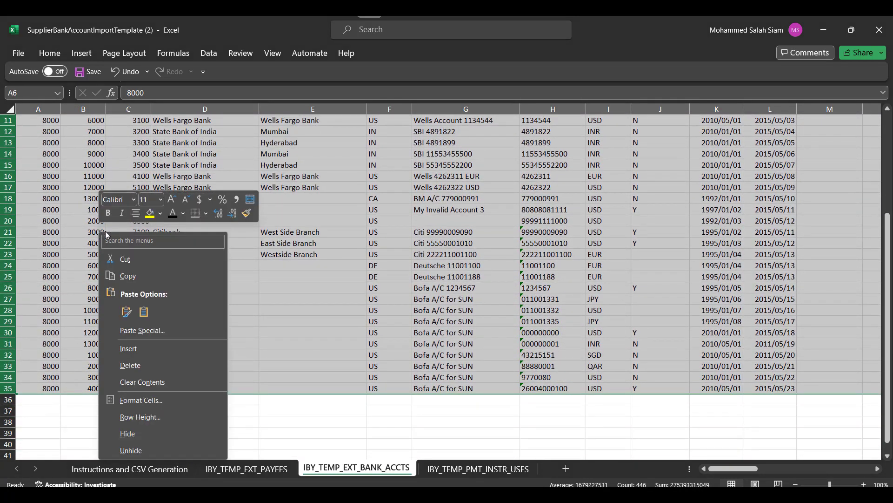
{"action": "left_click", "coordinate": [131, 365]}
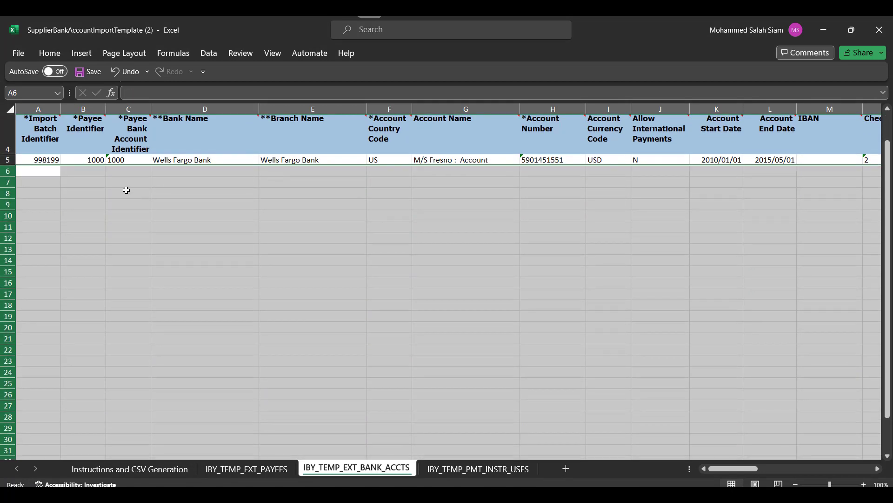
{"action": "left_click", "coordinate": [122, 173]}
{"action": "scroll", "coordinate": [96, 167], "scroll_direction": "up", "scroll_amount": 1}
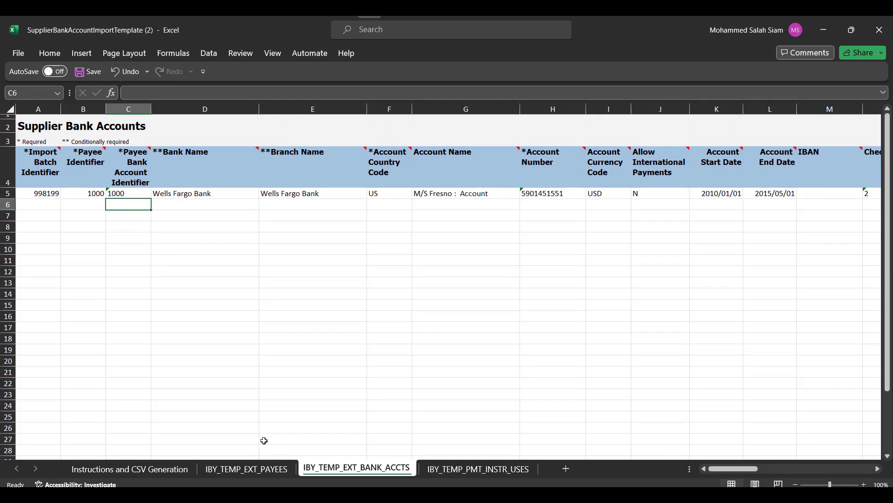
Step: Return to IBY_TEMP_EXT_PAYEES and select the batch and payee identifiers in A6:B6
{"action": "left_click", "coordinate": [246, 468]}
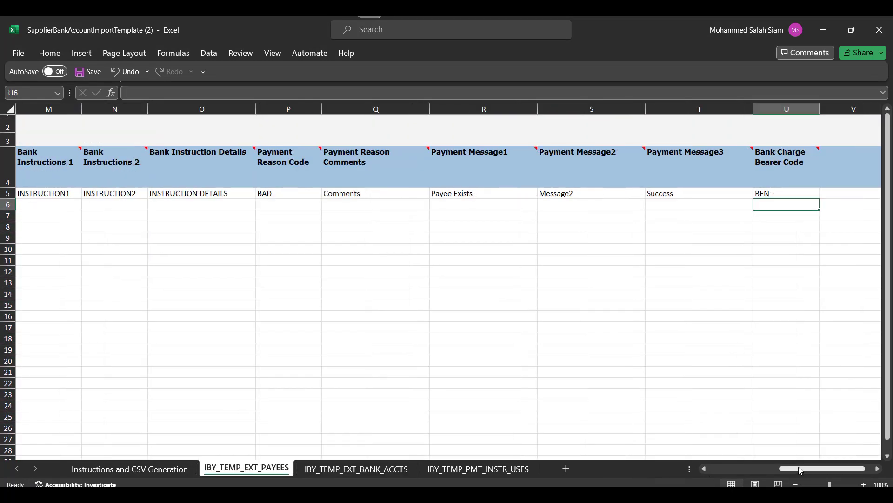
{"action": "left_click_drag", "start_coordinate": [800, 471], "coordinate": [729, 469]}
{"action": "left_click_drag", "start_coordinate": [46, 204], "coordinate": [75, 204]}
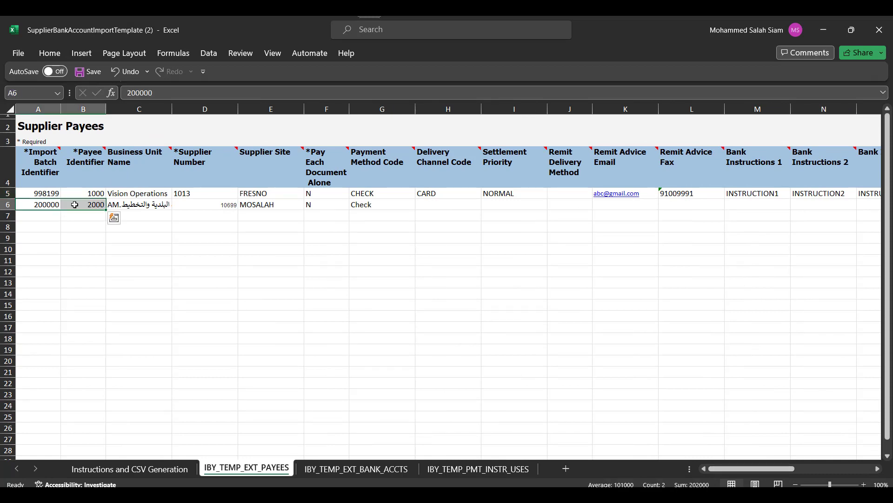
Step: Copy identifiers 200000 and 2000 into bank accounts row 6, with bank account identifier 2000
{"action": "key", "text": "ctrl+c"}
{"action": "left_click", "coordinate": [356, 469]}
{"action": "left_click", "coordinate": [38, 201]}
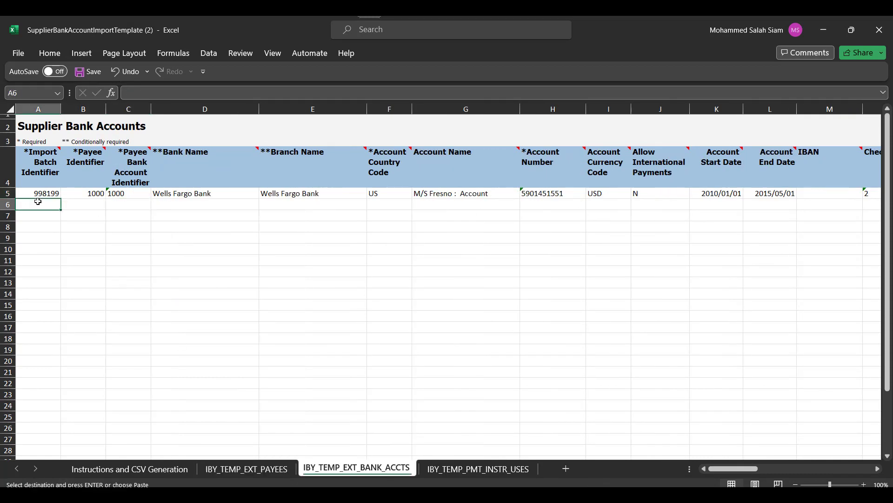
{"action": "key", "text": "ctrl+v"}
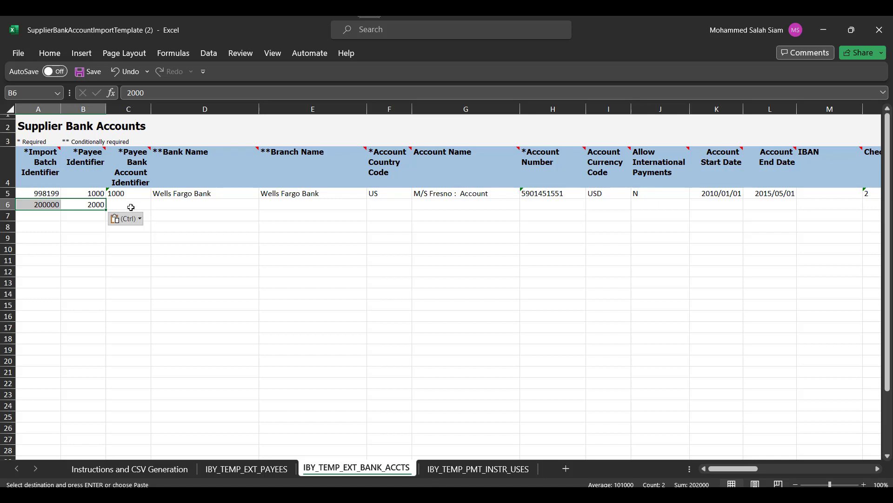
{"action": "left_click", "coordinate": [131, 207]}
{"action": "type", "text": "2000"}
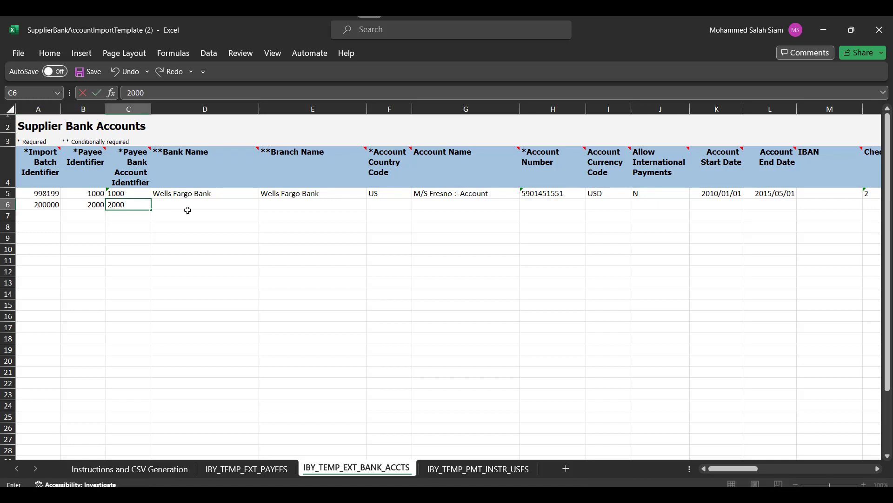
{"action": "left_click", "coordinate": [188, 209]}
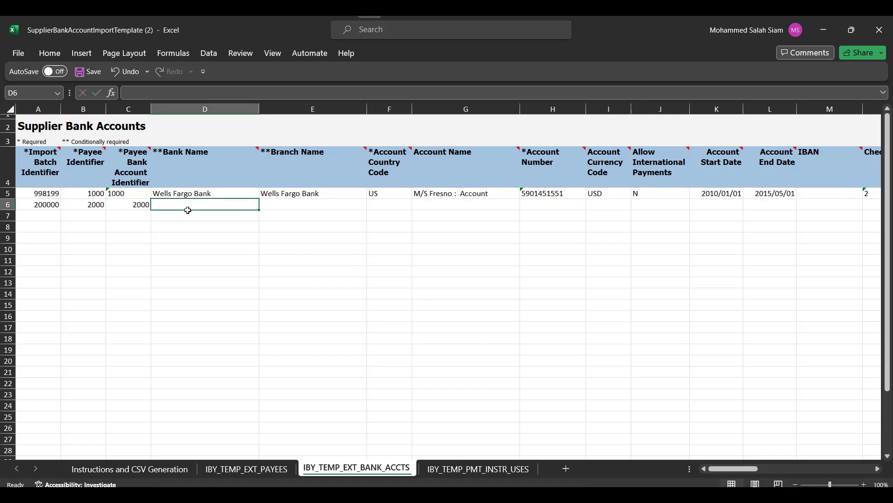
Step: Enter bank Ajman Bank, branch Ajman, country AE and the account holder's name
{"action": "type", "text": "Ak"}
{"action": "type", "text": "jma"}
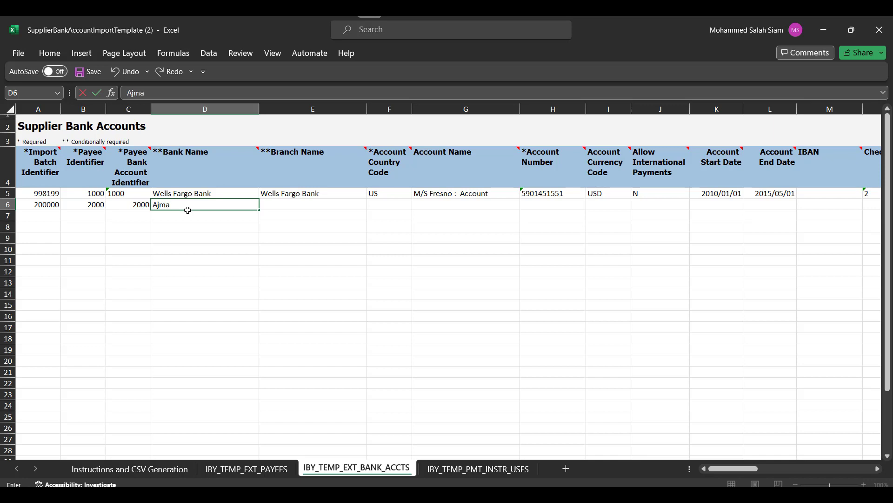
{"action": "type", "text": "n Bank"}
{"action": "key", "text": "Tab"}
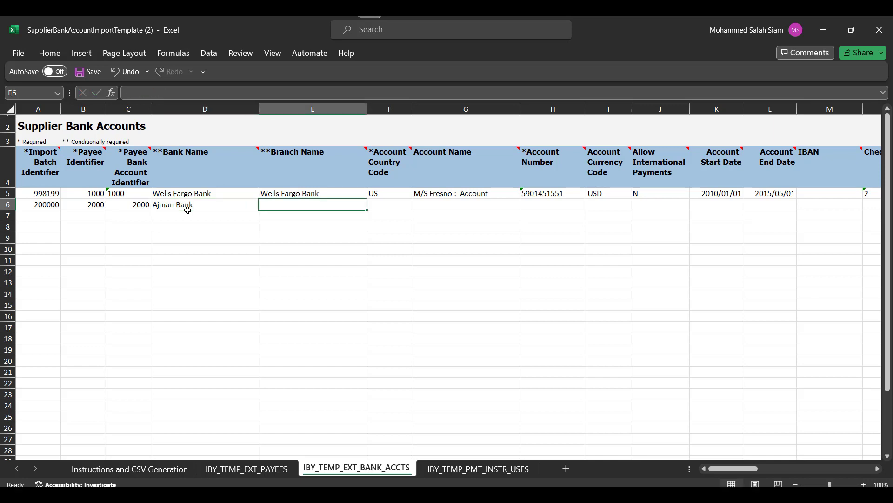
{"action": "type", "text": "Ajman"}
{"action": "key", "text": "Tab"}
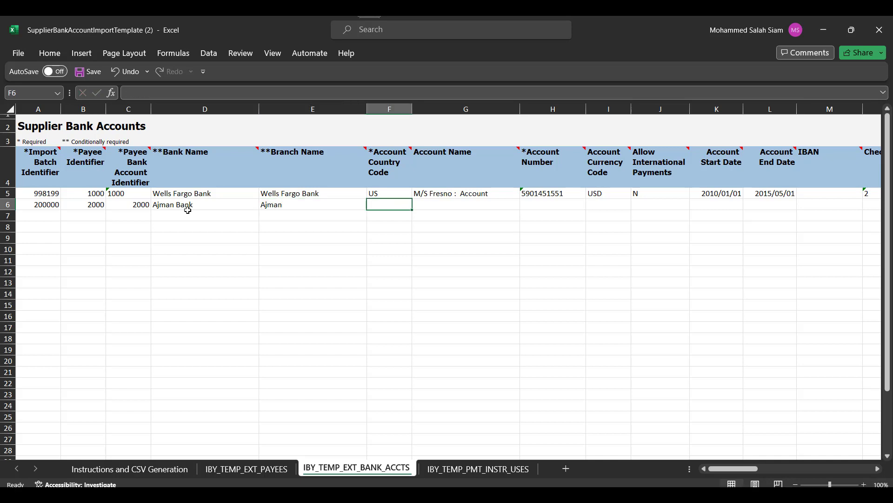
{"action": "type", "text": "AE"}
{"action": "key", "text": "Tab"}
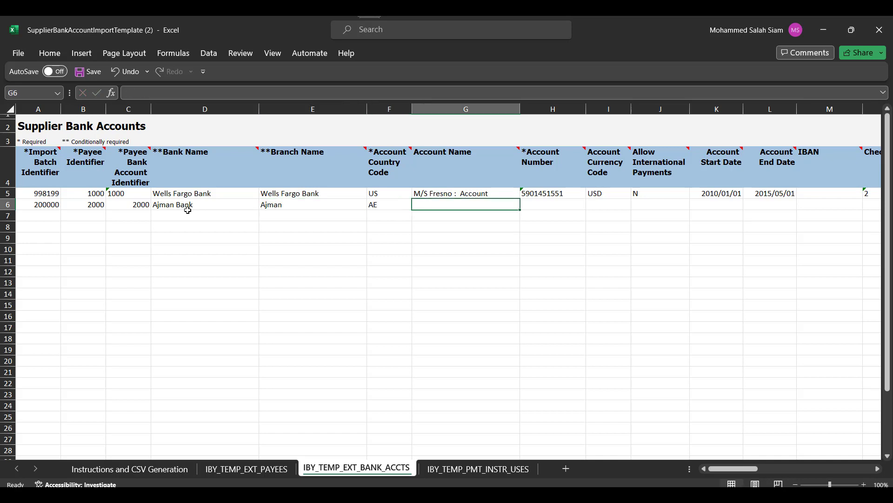
{"action": "type", "text": "MOSALAH"}
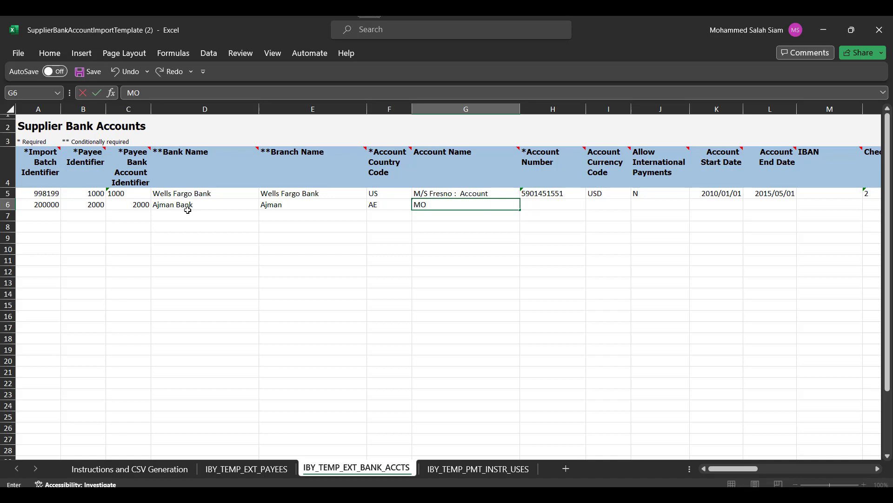
{"action": "key", "text": "Tab"}
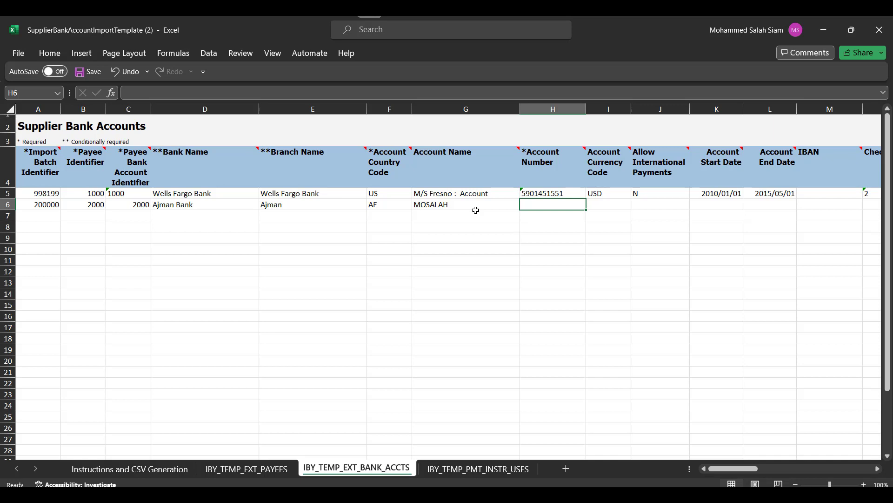
{"action": "key", "text": "alt+Tab"}
{"action": "key", "text": "alt+Tab"}
{"action": "key", "text": "alt+Tab"}
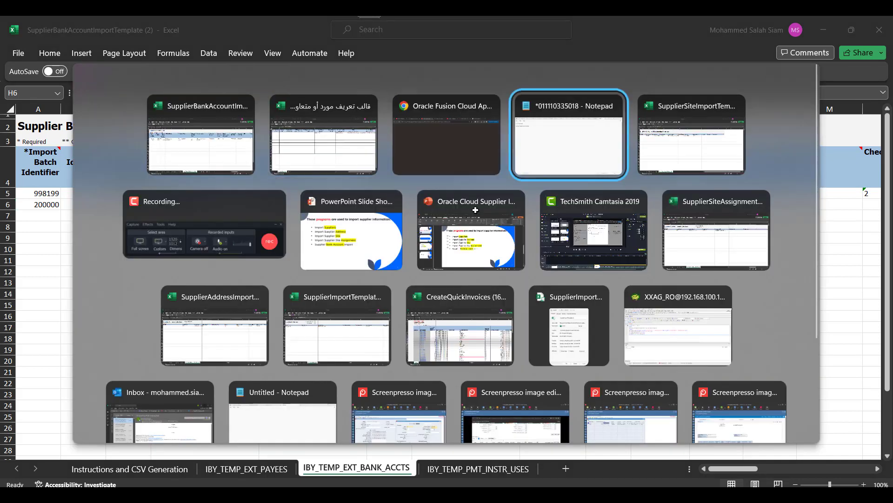
{"action": "double_click", "coordinate": [55, 70]}
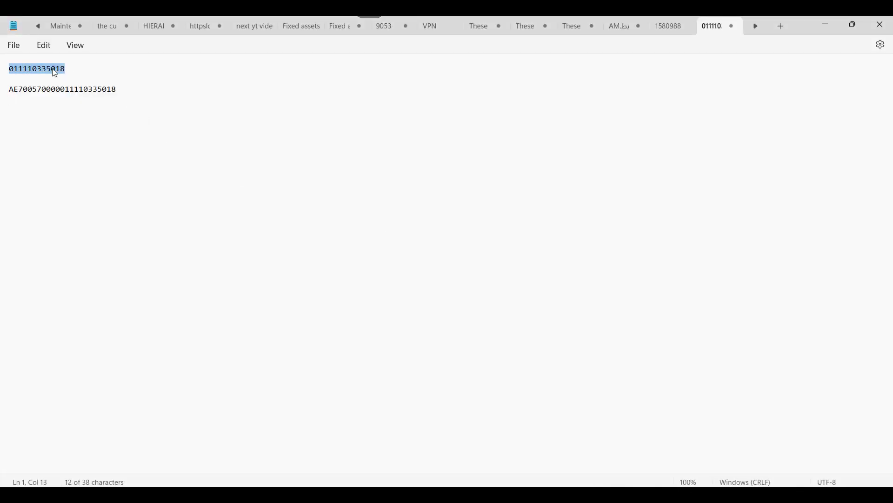
{"action": "key", "text": "ctrl+c"}
{"action": "key", "text": "alt+Tab"}
{"action": "key", "text": "ctrl+v"}
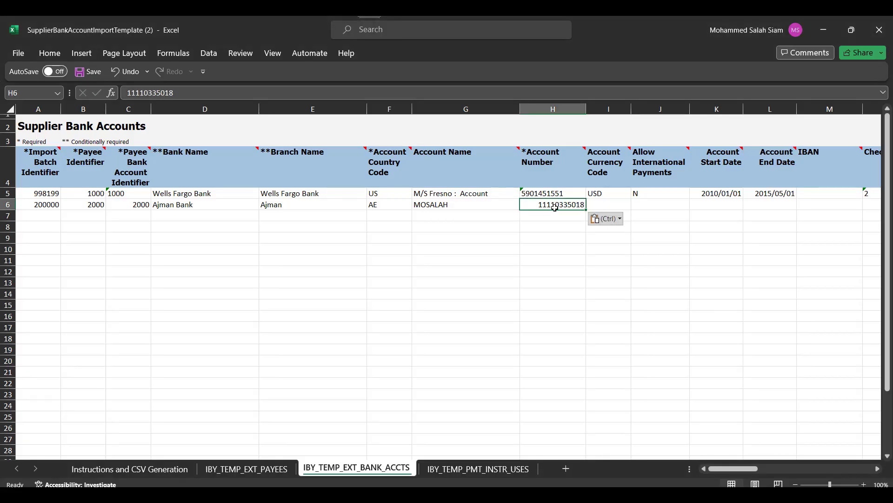
{"action": "key", "text": "alt+Tab"}
{"action": "double_click", "coordinate": [85, 90]}
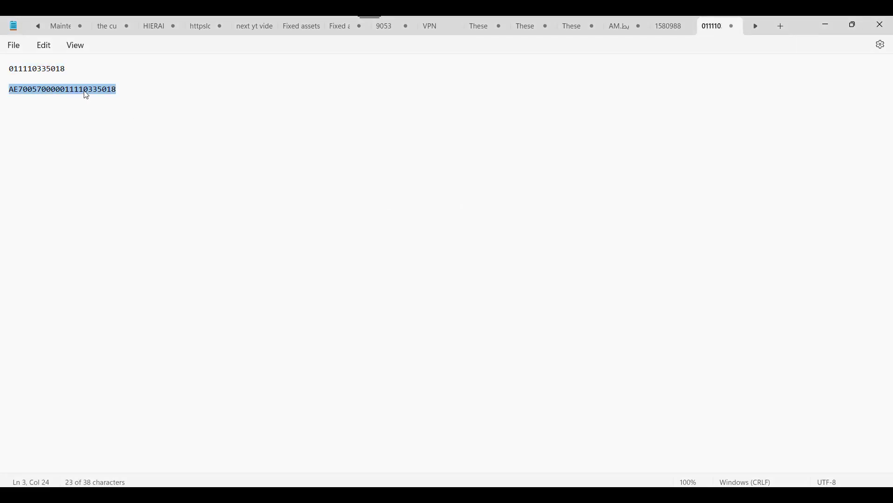
{"action": "key", "text": "ctrl+c"}
{"action": "key", "text": "alt+Tab"}
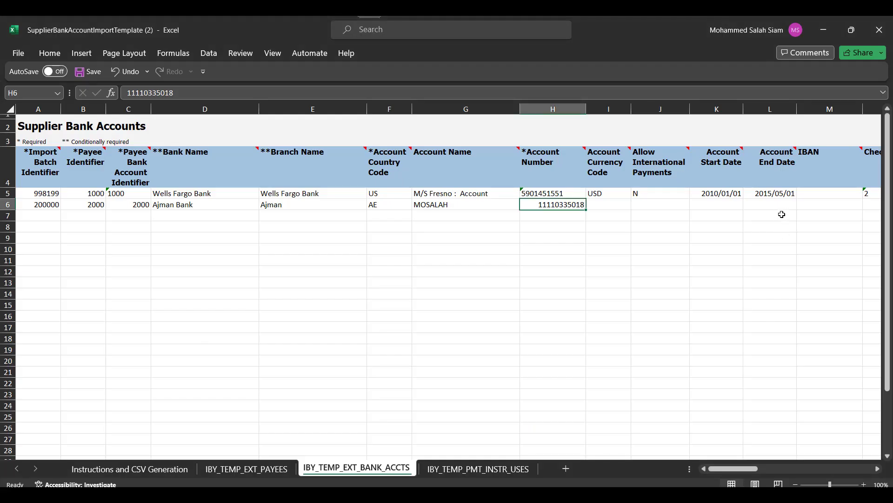
{"action": "left_click", "coordinate": [818, 207]}
{"action": "key", "text": "ctrl+v"}
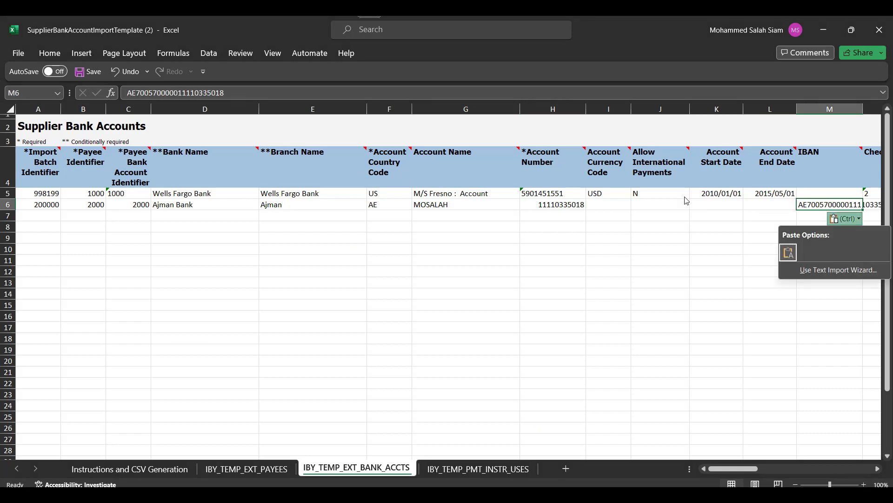
Step: Set the account currency in I6 to AED and move through the remaining row 6 fields
{"action": "left_click", "coordinate": [599, 204]}
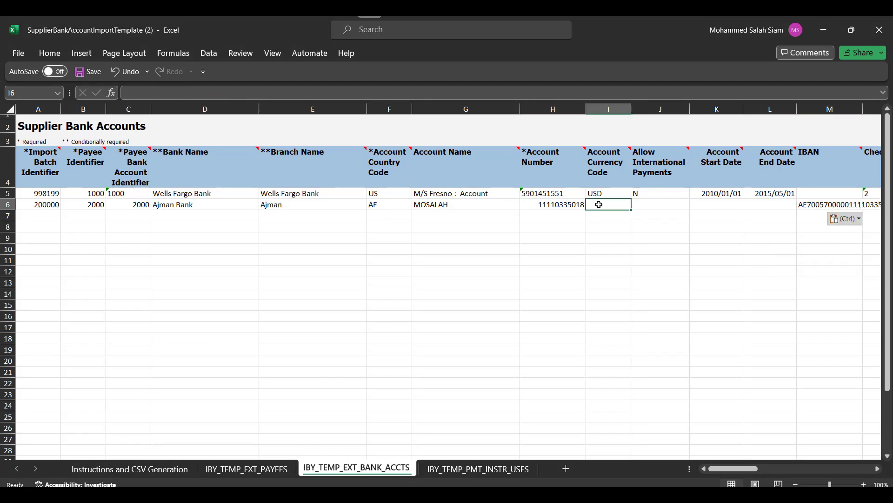
{"action": "type", "text": "AED"}
{"action": "key", "text": "Tab"}
{"action": "key", "text": "Tab"}
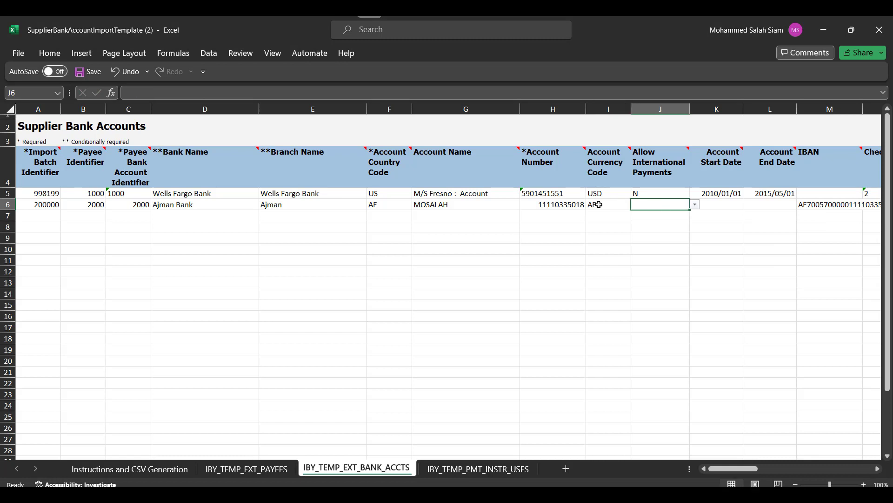
{"action": "left_click", "coordinate": [649, 205]}
{"action": "left_click", "coordinate": [730, 205]}
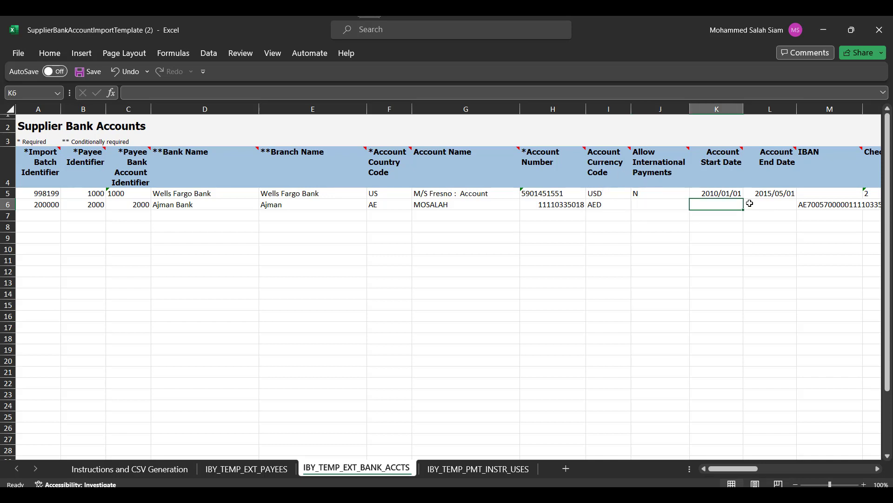
{"action": "key", "text": "Right"}
{"action": "key", "text": "Right"}
{"action": "key", "text": "Right"}
{"action": "key", "text": "Right"}
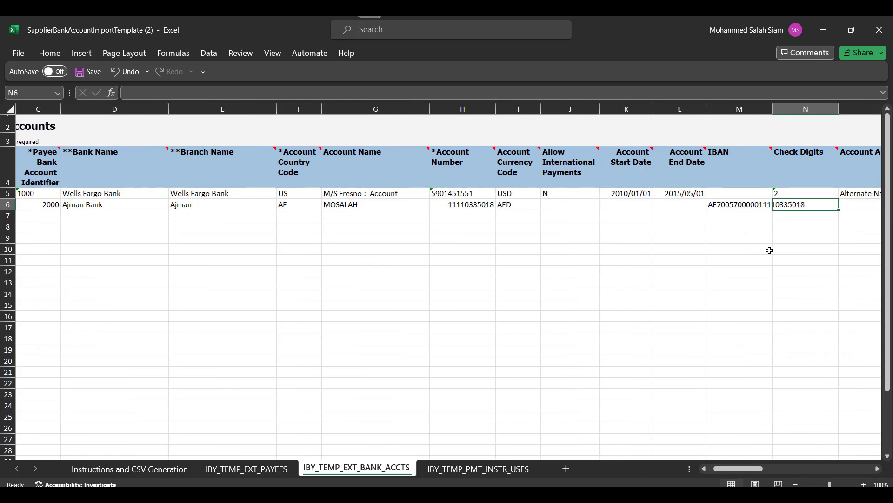
{"action": "key", "text": "Right"}
{"action": "key", "text": "Right"}
{"action": "key", "text": "Right"}
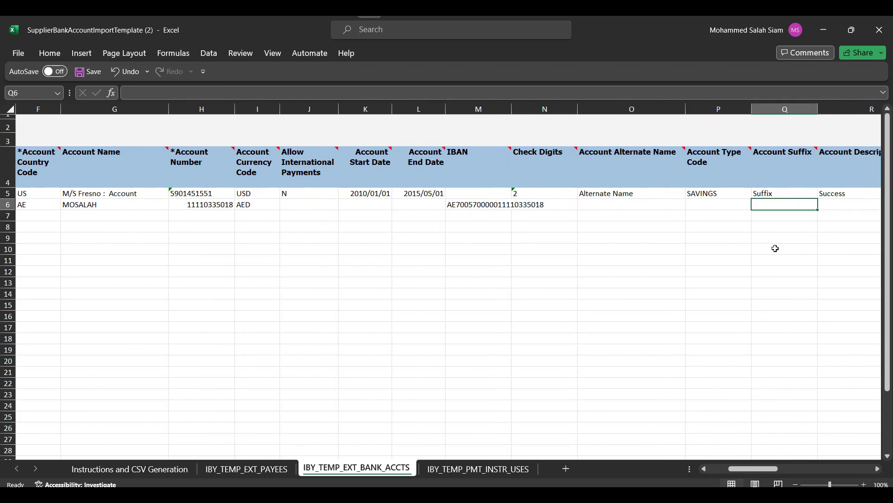
{"action": "left_click_drag", "start_coordinate": [760, 473], "coordinate": [736, 469]}
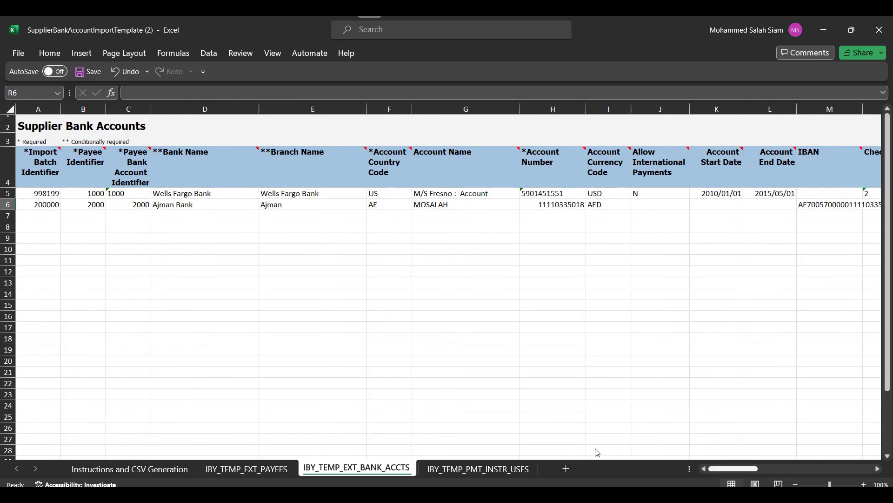
Step: Delete sample row 5 from the IBY_TEMP_EXT_BANK_ACCTS and IBY_TEMP_EXT_PAYEES sheets
{"action": "left_click", "coordinate": [8, 193]}
{"action": "right_click", "coordinate": [8, 194]}
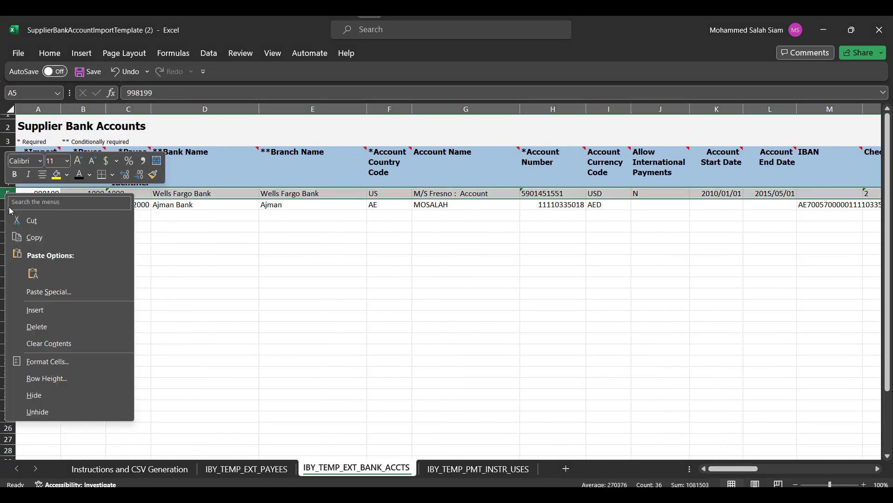
{"action": "left_click", "coordinate": [45, 326]}
{"action": "left_click", "coordinate": [246, 468]}
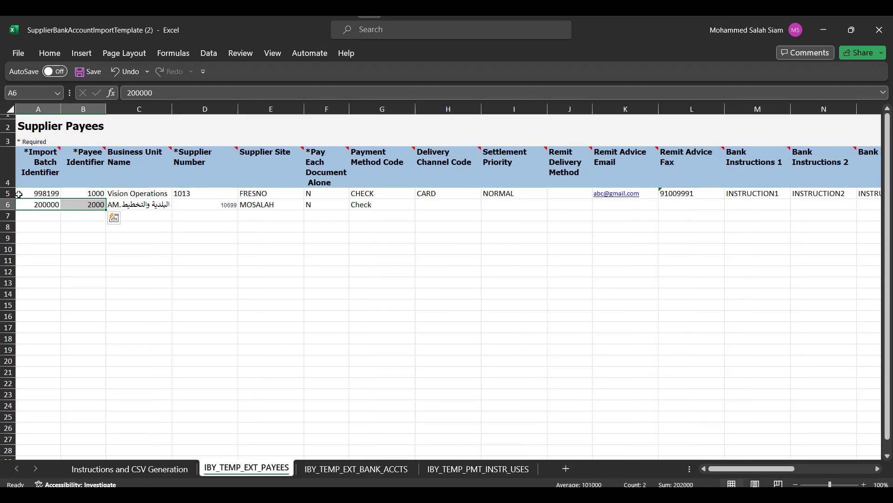
{"action": "left_click", "coordinate": [7, 193]}
{"action": "right_click", "coordinate": [8, 194]}
{"action": "left_click", "coordinate": [44, 326]}
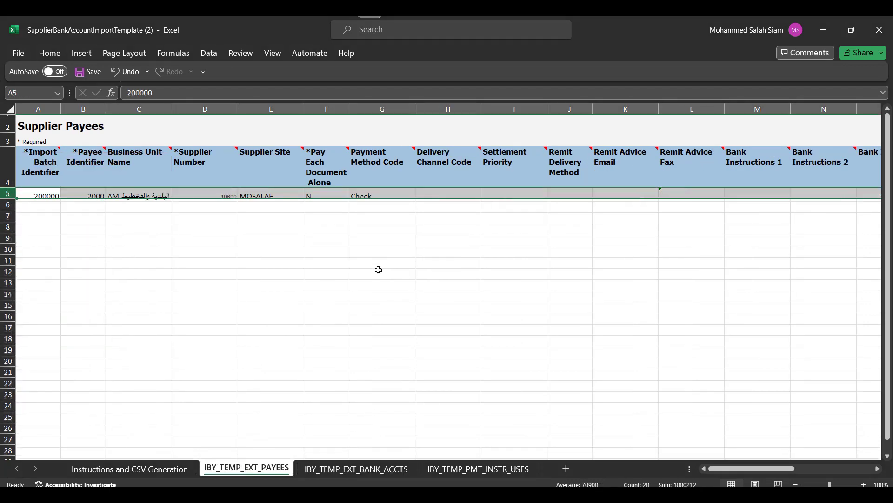
Step: Clear sample rows 6–34 on the IBY_TEMP_PMT_INSTR_USES sheet
{"action": "left_click", "coordinate": [479, 468]}
{"action": "left_click", "coordinate": [487, 251]}
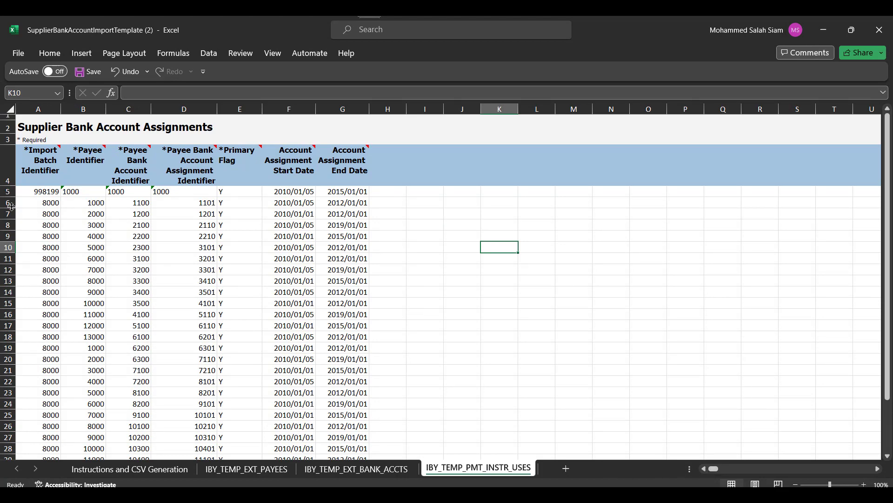
{"action": "left_click_drag", "start_coordinate": [8, 203], "coordinate": [8, 437]}
{"action": "left_click_drag", "start_coordinate": [39, 441], "coordinate": [38, 389]}
{"action": "key", "text": "Delete"}
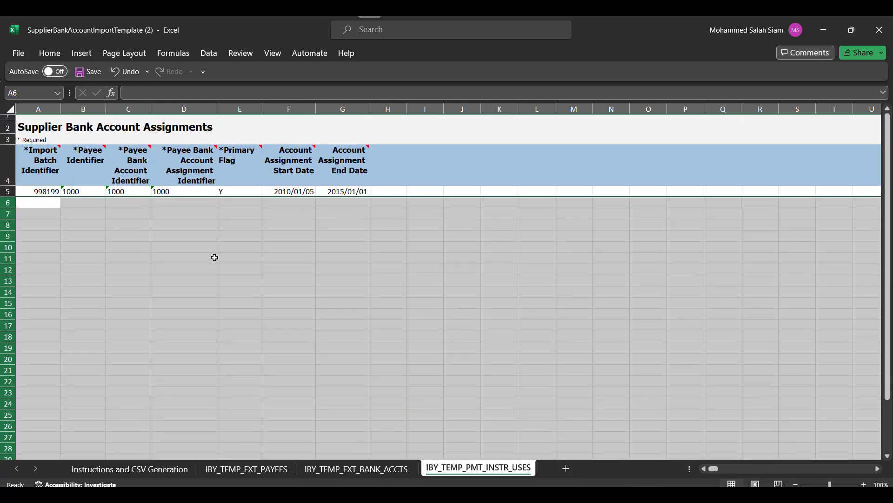
Step: Copy identifiers A5:C5 from the bank accounts sheet into A6:C6 of the assignments sheet
{"action": "left_click", "coordinate": [50, 204]}
{"action": "left_click", "coordinate": [352, 467]}
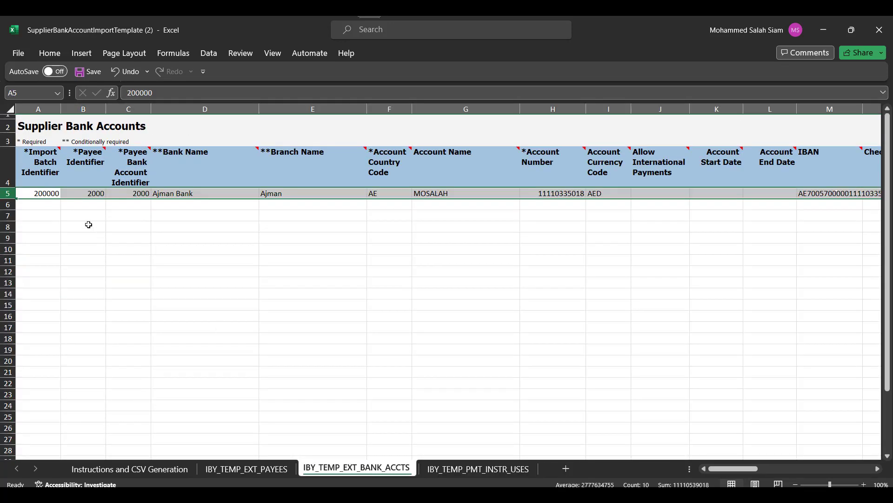
{"action": "left_click", "coordinate": [55, 192]}
{"action": "left_click_drag", "start_coordinate": [55, 192], "coordinate": [140, 193]}
{"action": "key", "text": "ctrl+c"}
{"action": "left_click", "coordinate": [488, 476]}
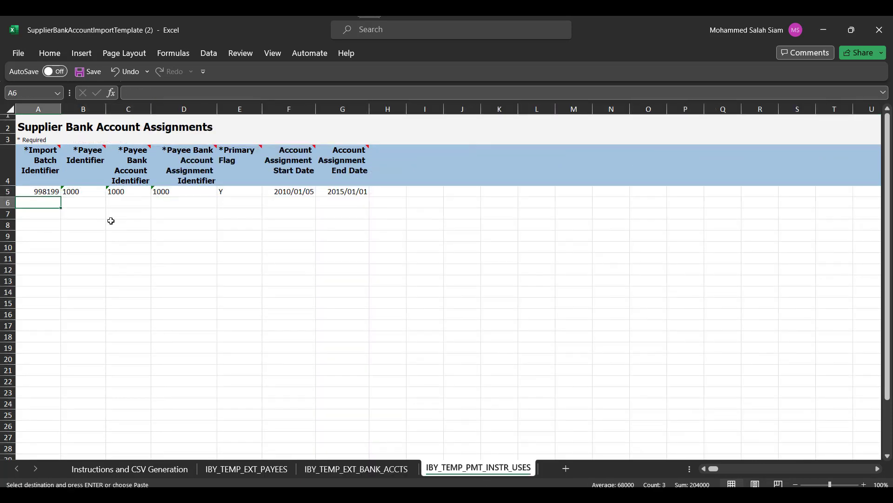
{"action": "key", "text": "ctrl+v"}
Step: Enter assignment identifier 2000 in D6 and primary flag Y in E6
{"action": "left_click", "coordinate": [168, 203]}
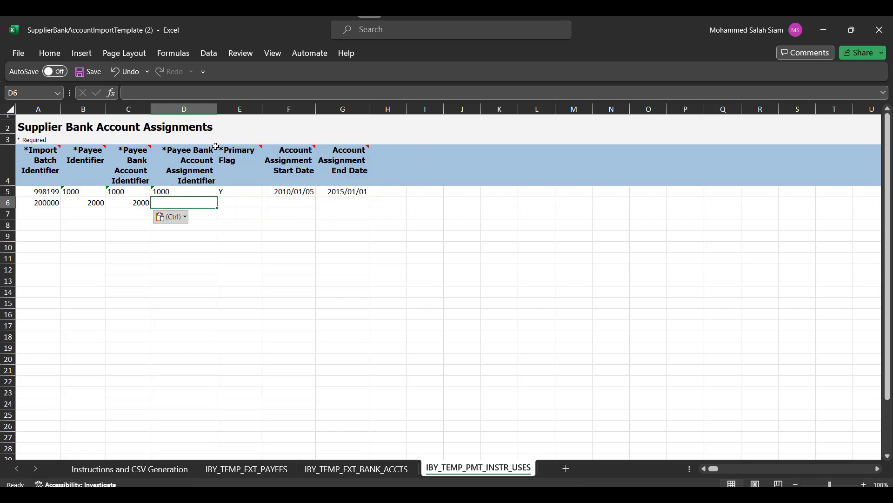
{"action": "mouse_move", "coordinate": [217, 147]}
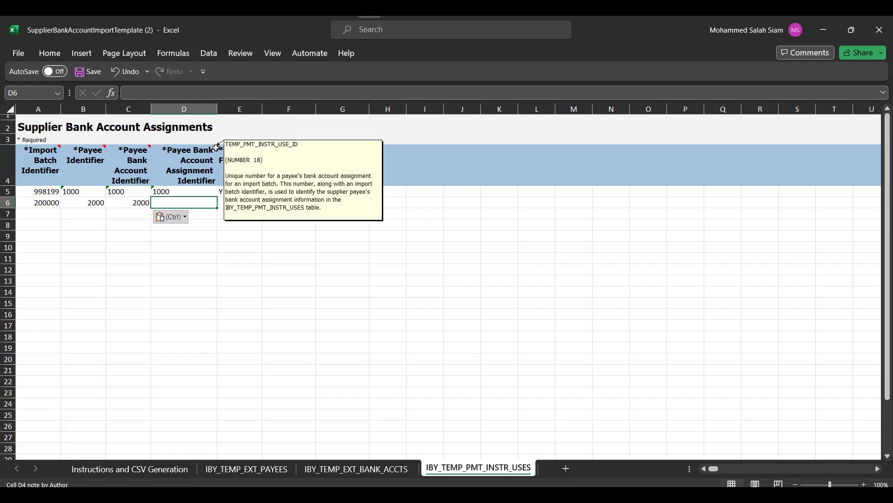
{"action": "type", "text": "2000"}
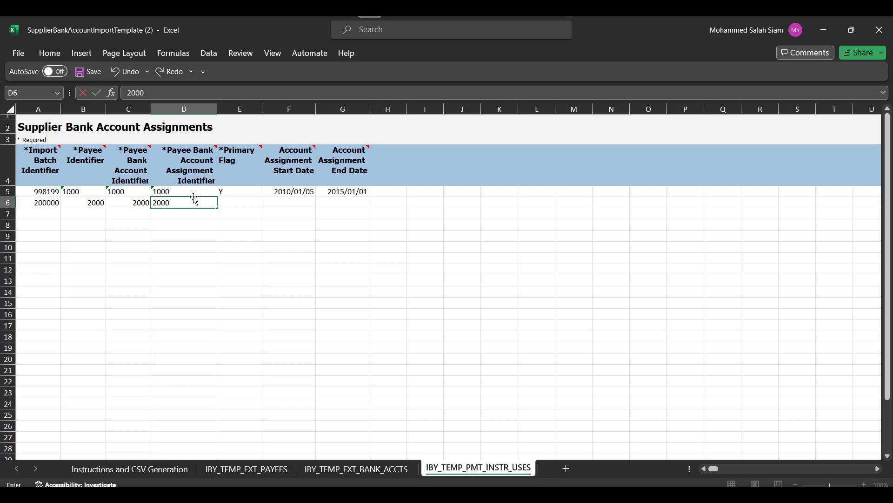
{"action": "key", "text": "Tab"}
{"action": "type", "text": "Y"}
{"action": "key", "text": "Tab"}
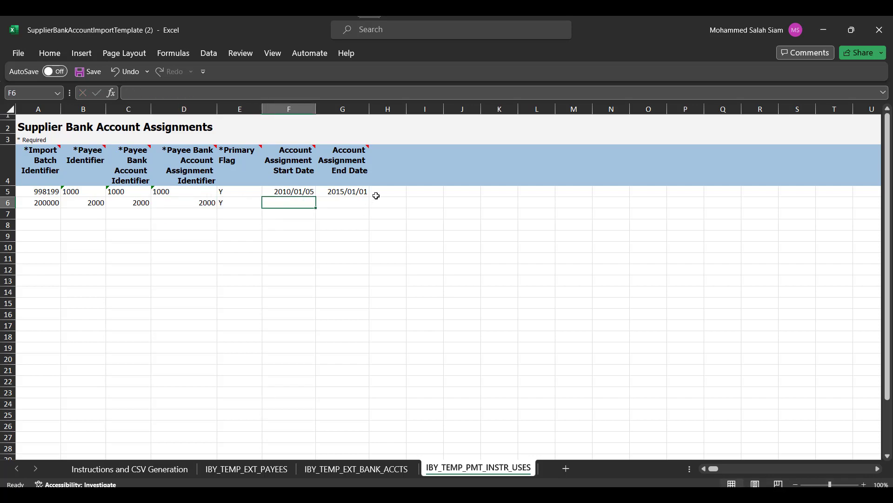
{"action": "left_click", "coordinate": [361, 470]}
Step: Run Generate CSV File on the Instructions sheet, saving the ZIP and each CSV file
{"action": "left_click", "coordinate": [257, 468]}
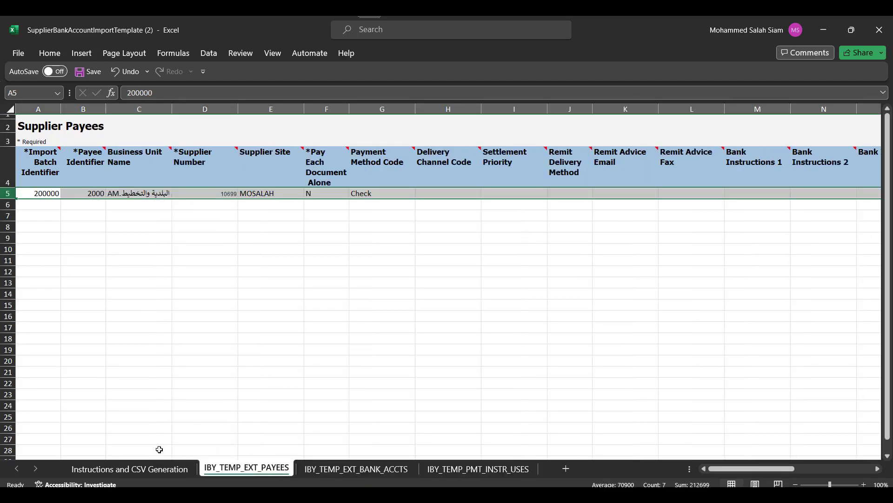
{"action": "left_click", "coordinate": [138, 471]}
{"action": "left_click", "coordinate": [103, 421]}
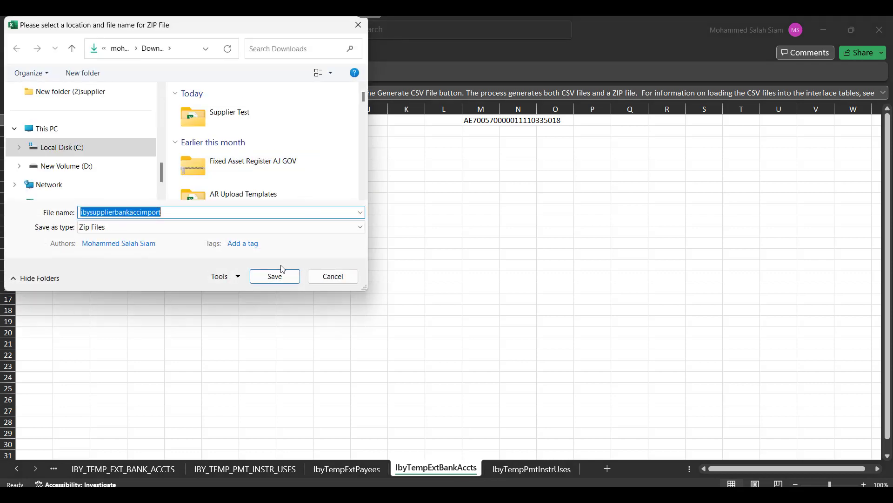
{"action": "left_click", "coordinate": [274, 279]}
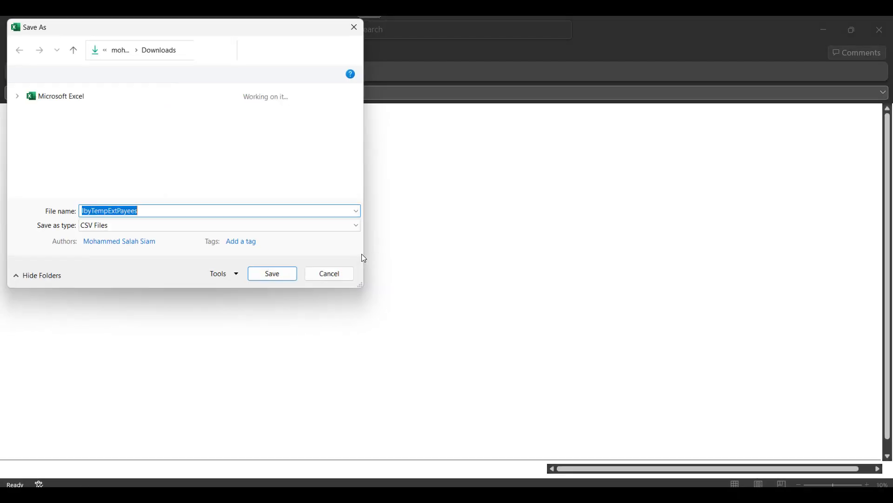
{"action": "left_click", "coordinate": [275, 277]}
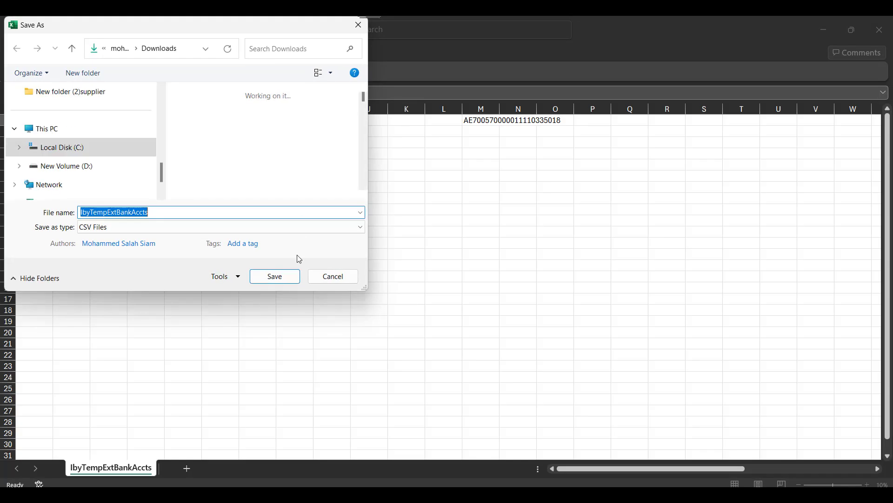
{"action": "left_click", "coordinate": [276, 278]}
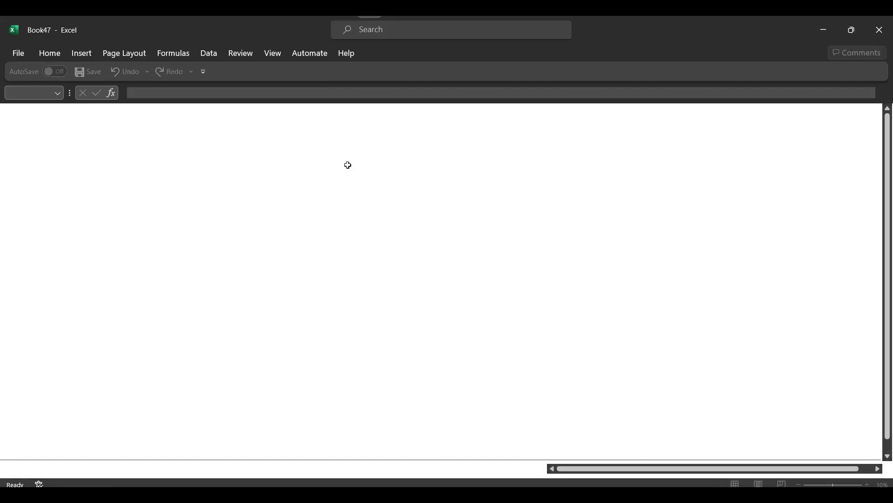
{"action": "left_click", "coordinate": [275, 276]}
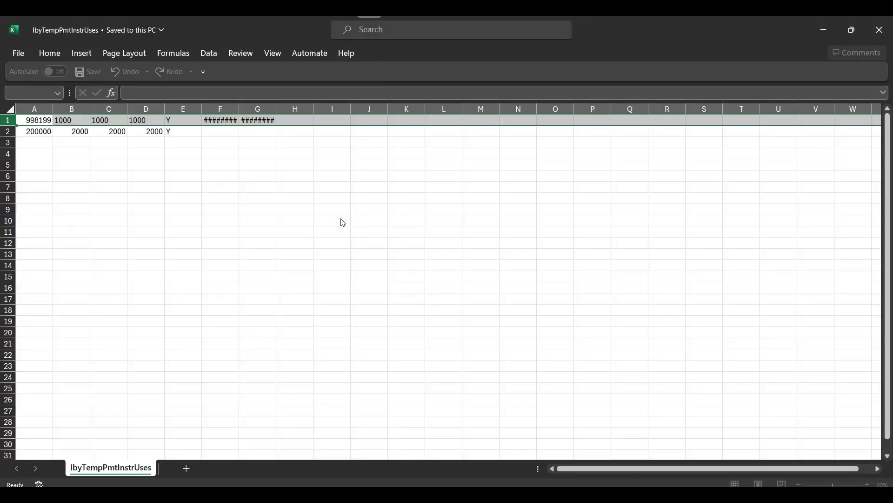
{"action": "left_click", "coordinate": [491, 302]}
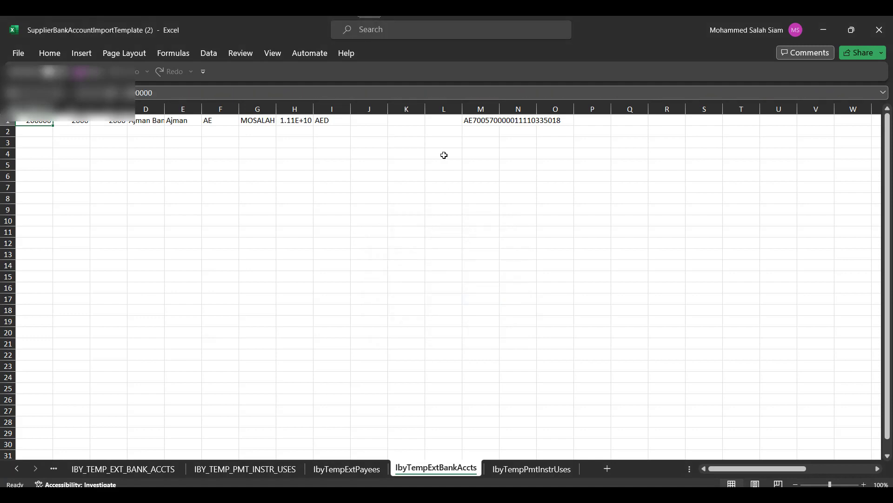
{"action": "mouse_move", "coordinate": [250, 499]}
{"action": "left_click", "coordinate": [249, 446]}
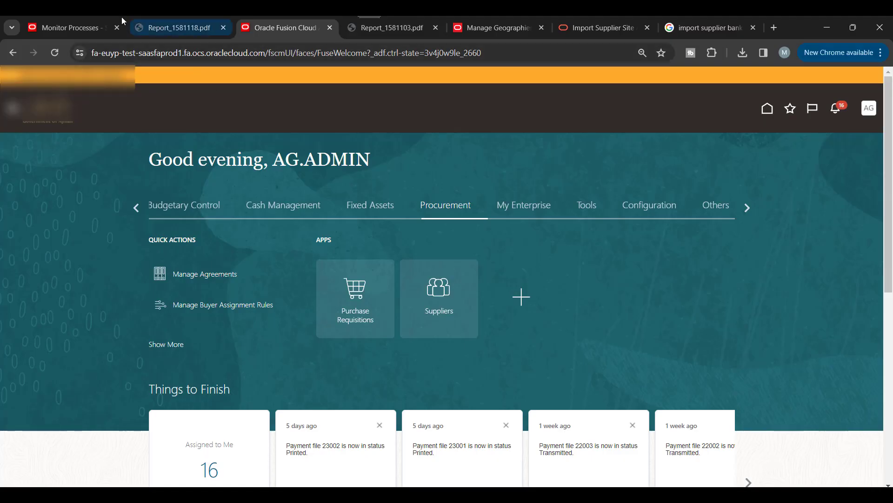
Step: Close the finished process's attachments and schedule a new Load Interface File for Import job
{"action": "left_click", "coordinate": [69, 27]}
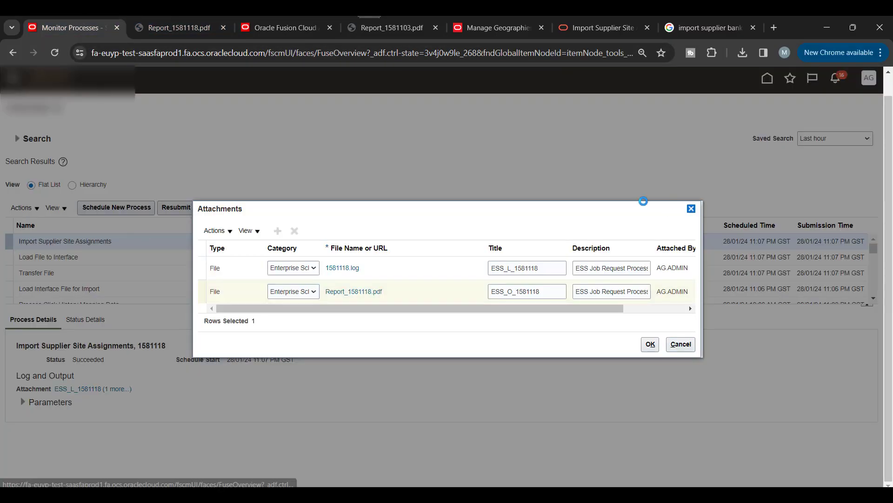
{"action": "left_click", "coordinate": [691, 208]}
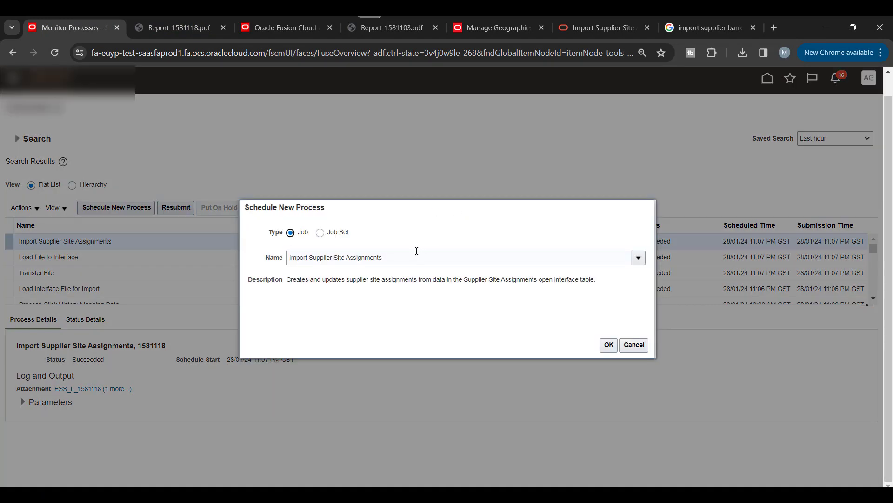
{"action": "triple_click", "coordinate": [417, 254]}
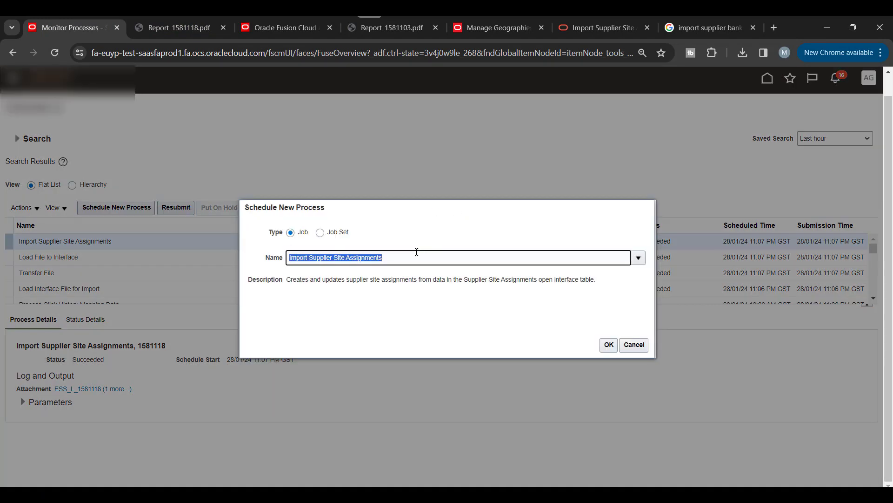
{"action": "type", "text": "Load"}
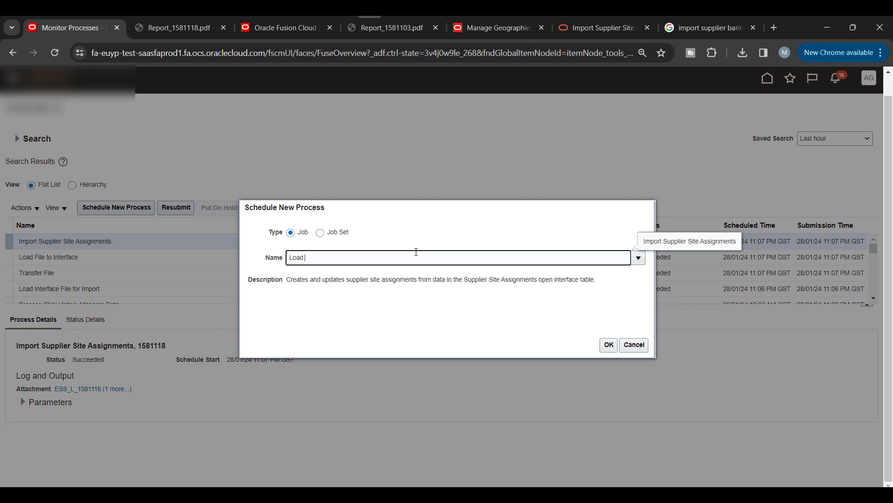
{"action": "type", "text": " In"}
{"action": "key", "text": "Tab"}
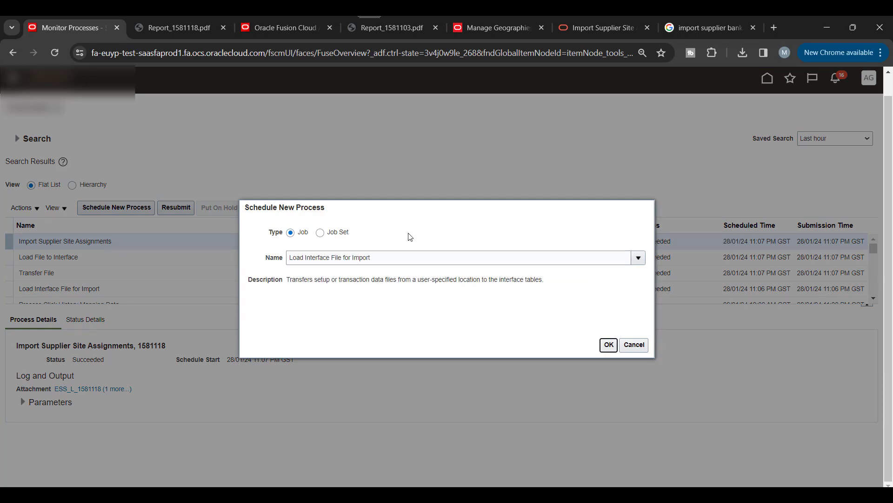
{"action": "left_click", "coordinate": [608, 345]}
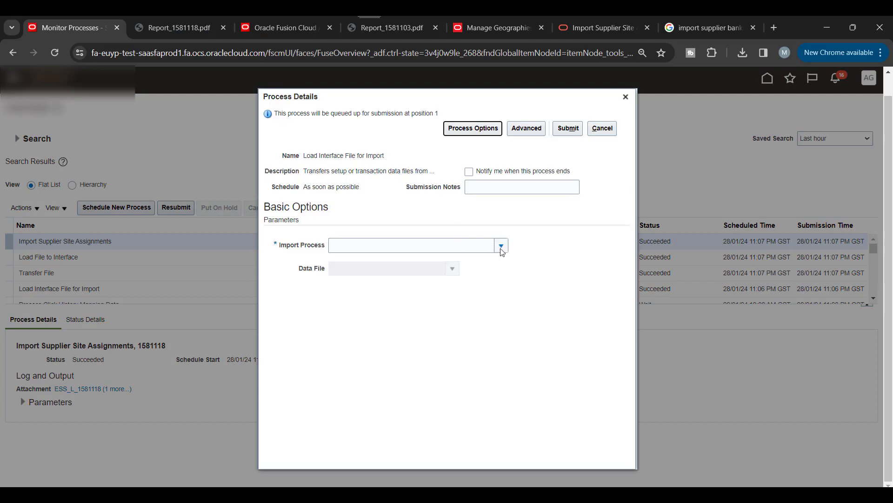
Step: Enter 'Import' in Import Process and scroll through the list of available import processes
{"action": "left_click", "coordinate": [456, 247]}
{"action": "type", "text": "Import"}
{"action": "key", "text": "Tab"}
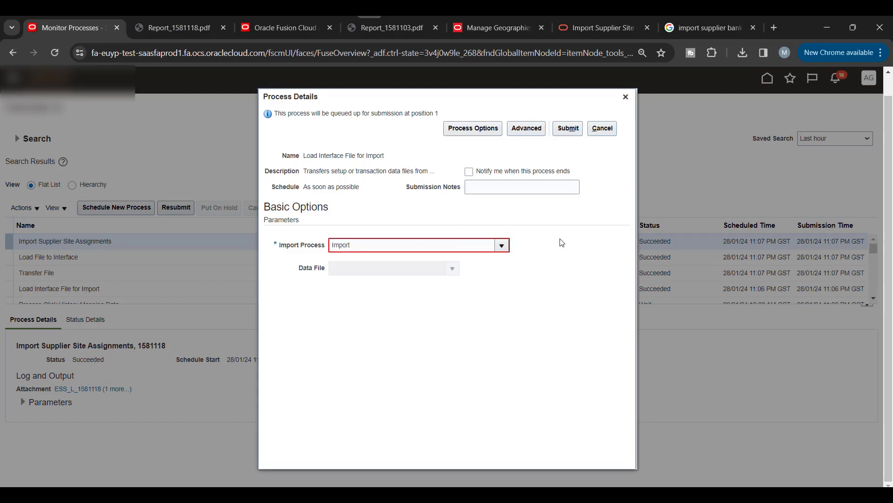
{"action": "left_click", "coordinate": [501, 245]}
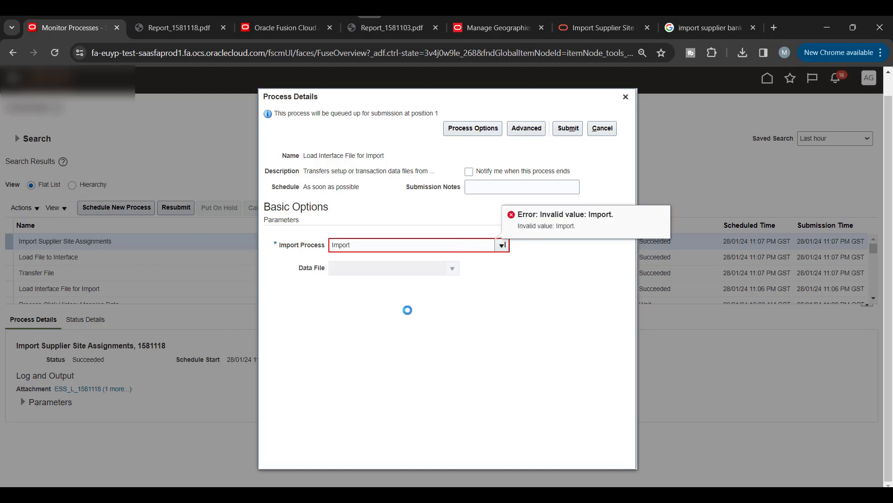
{"action": "scroll", "coordinate": [414, 309], "scroll_direction": "down", "scroll_amount": 10}
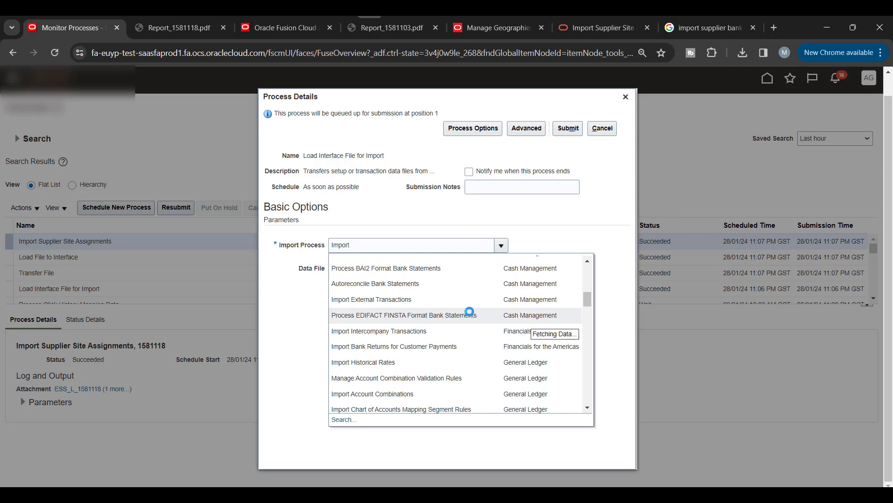
{"action": "scroll", "coordinate": [471, 316], "scroll_direction": "down", "scroll_amount": 4}
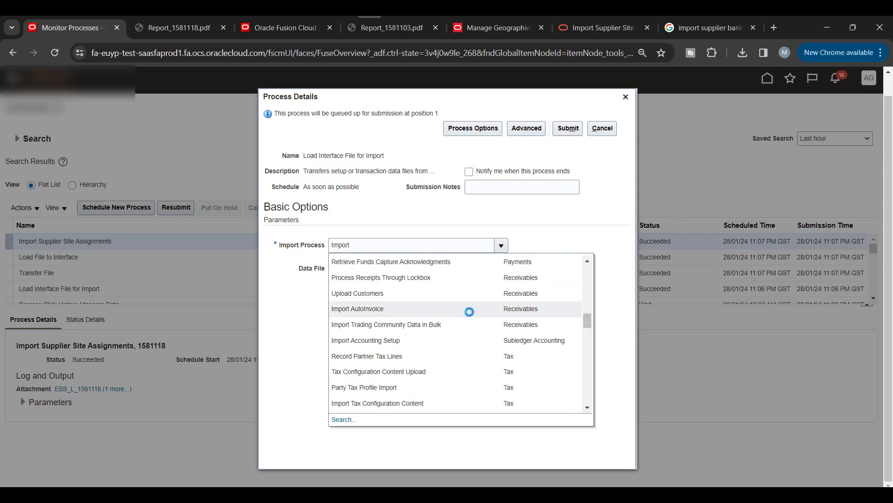
{"action": "scroll", "coordinate": [470, 313], "scroll_direction": "down", "scroll_amount": 3}
{"action": "scroll", "coordinate": [469, 311], "scroll_direction": "down", "scroll_amount": 5}
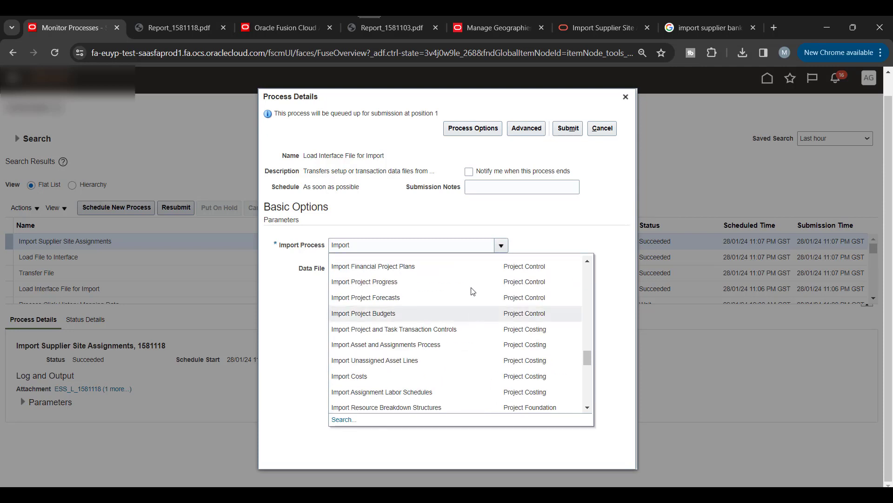
{"action": "scroll", "coordinate": [471, 289], "scroll_direction": "down", "scroll_amount": 3}
{"action": "scroll", "coordinate": [470, 333], "scroll_direction": "down", "scroll_amount": 6}
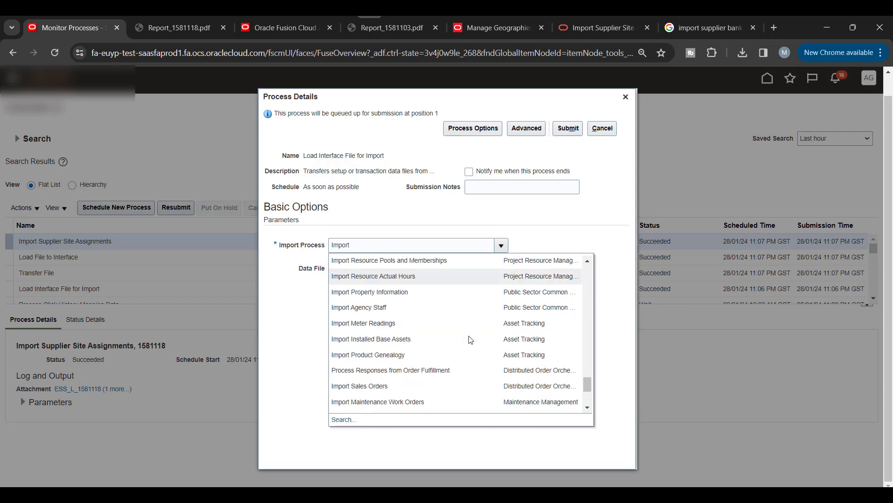
{"action": "scroll", "coordinate": [470, 339], "scroll_direction": "down", "scroll_amount": 3}
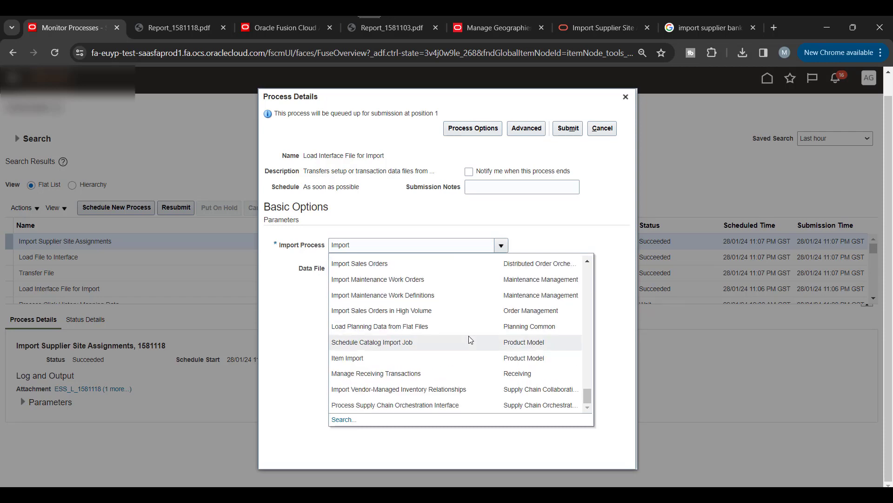
{"action": "scroll", "coordinate": [468, 336], "scroll_direction": "up", "scroll_amount": 15}
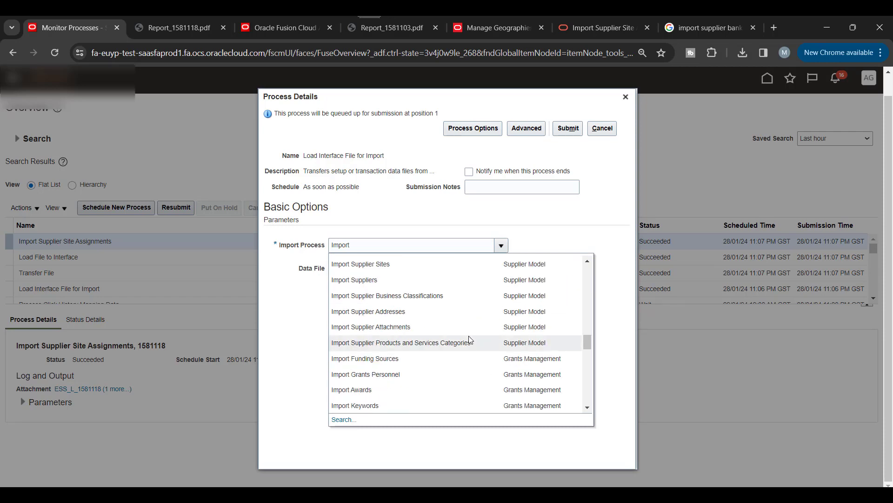
{"action": "scroll", "coordinate": [469, 339], "scroll_direction": "up", "scroll_amount": 3}
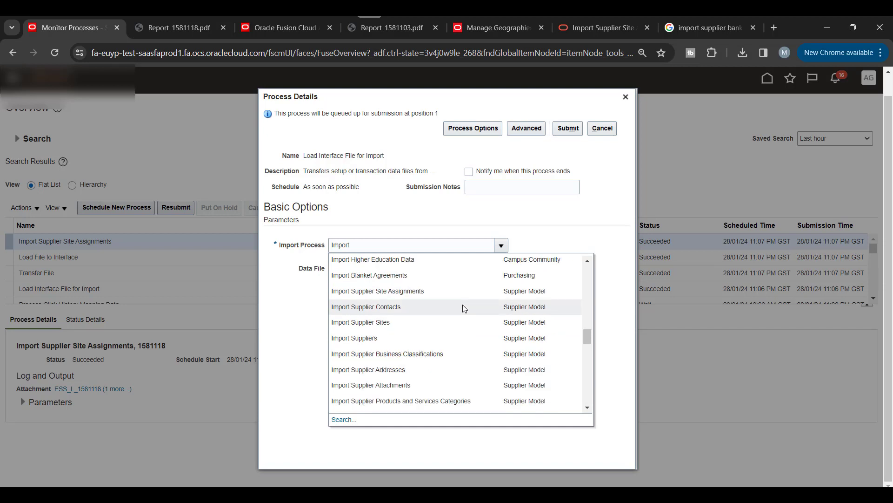
{"action": "scroll", "coordinate": [464, 307], "scroll_direction": "up", "scroll_amount": 3}
{"action": "scroll", "coordinate": [463, 305], "scroll_direction": "down", "scroll_amount": 3}
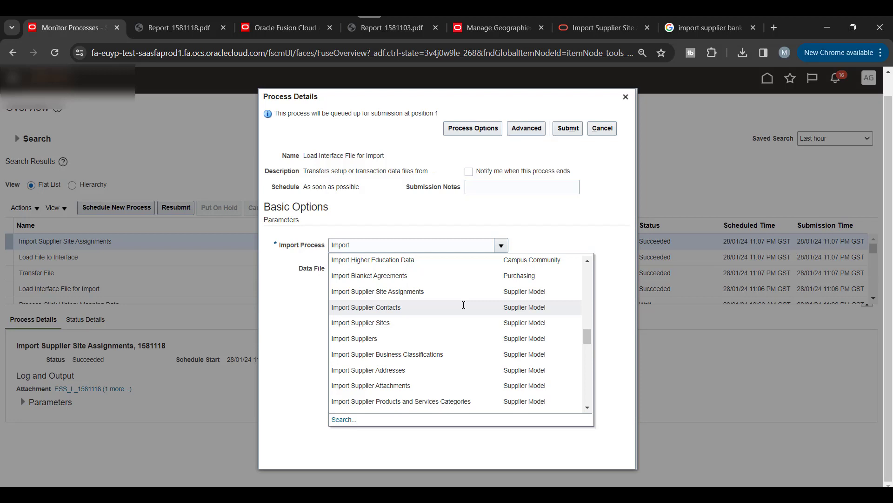
{"action": "scroll", "coordinate": [451, 343], "scroll_direction": "down", "scroll_amount": 3}
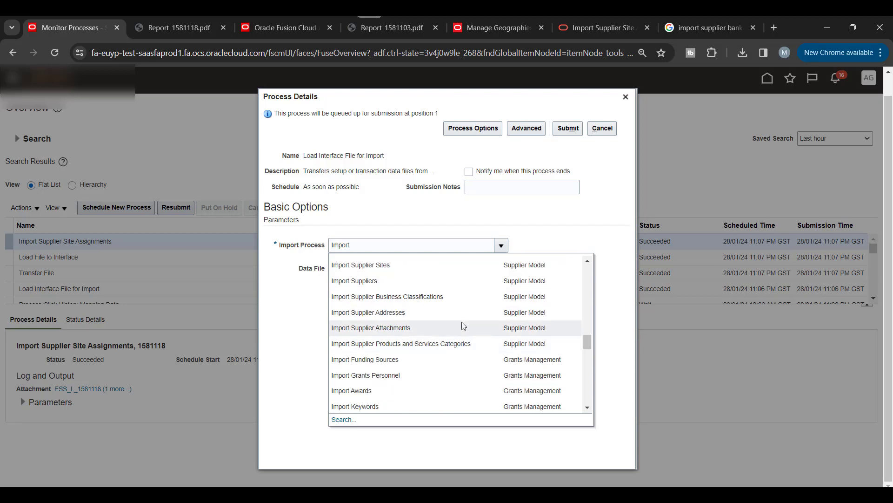
{"action": "scroll", "coordinate": [462, 323], "scroll_direction": "up", "scroll_amount": 3}
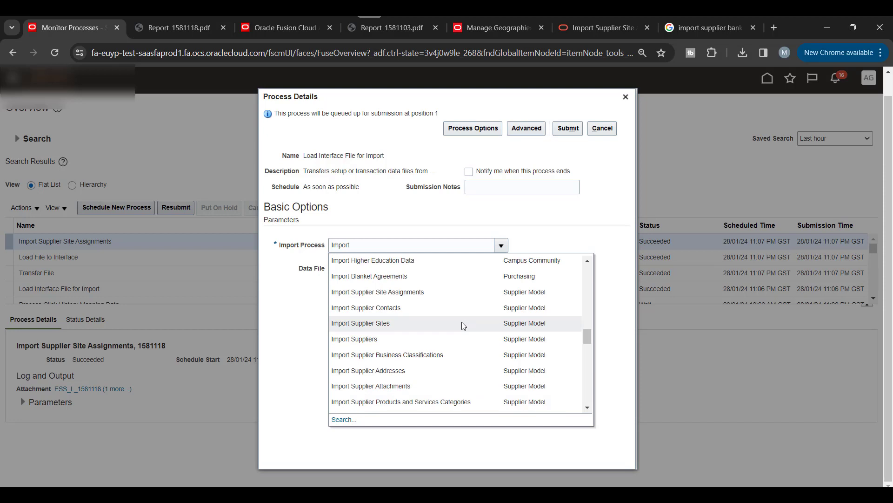
{"action": "scroll", "coordinate": [463, 324], "scroll_direction": "up", "scroll_amount": 3}
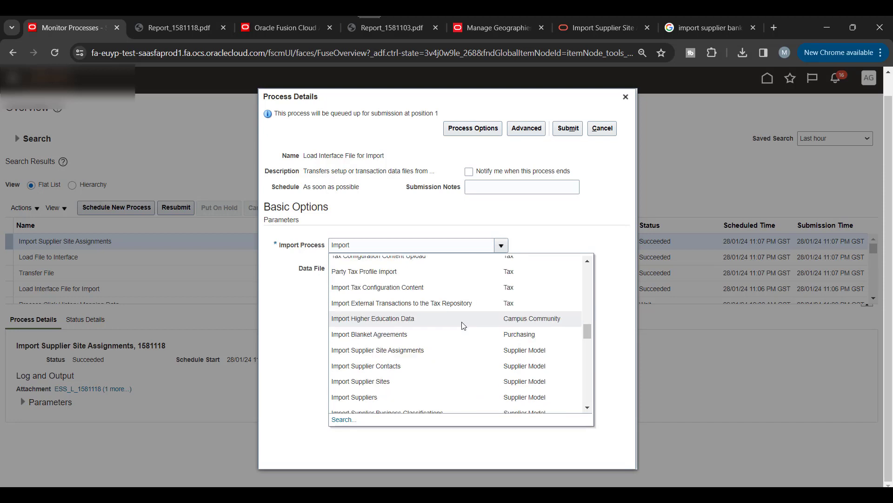
{"action": "scroll", "coordinate": [463, 325], "scroll_direction": "down", "scroll_amount": 5}
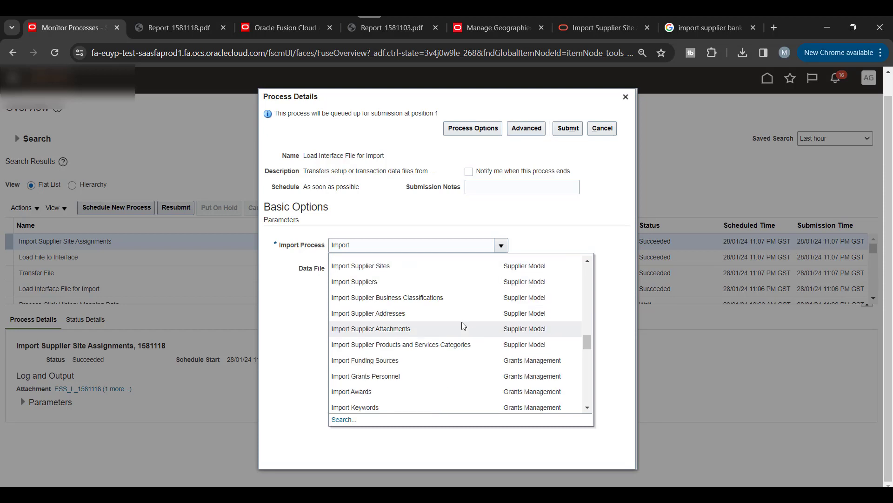
{"action": "scroll", "coordinate": [462, 322], "scroll_direction": "down", "scroll_amount": 3}
{"action": "scroll", "coordinate": [463, 325], "scroll_direction": "down", "scroll_amount": 5}
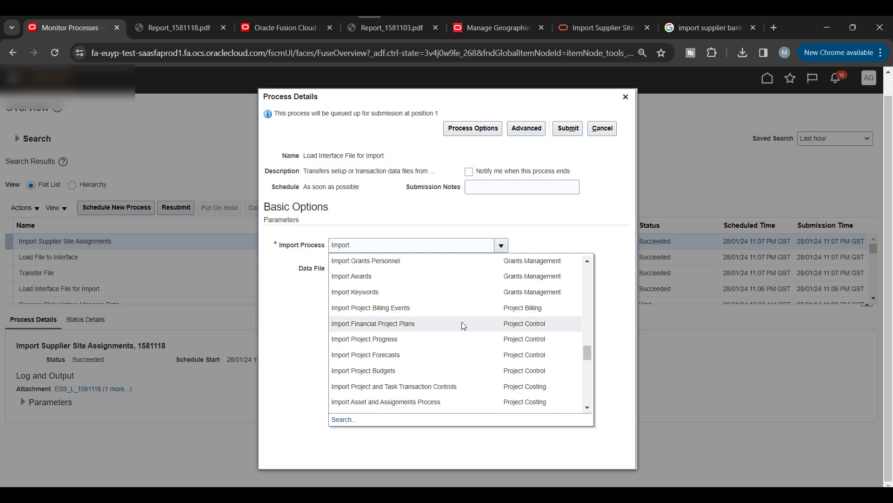
{"action": "scroll", "coordinate": [463, 326], "scroll_direction": "down", "scroll_amount": 3}
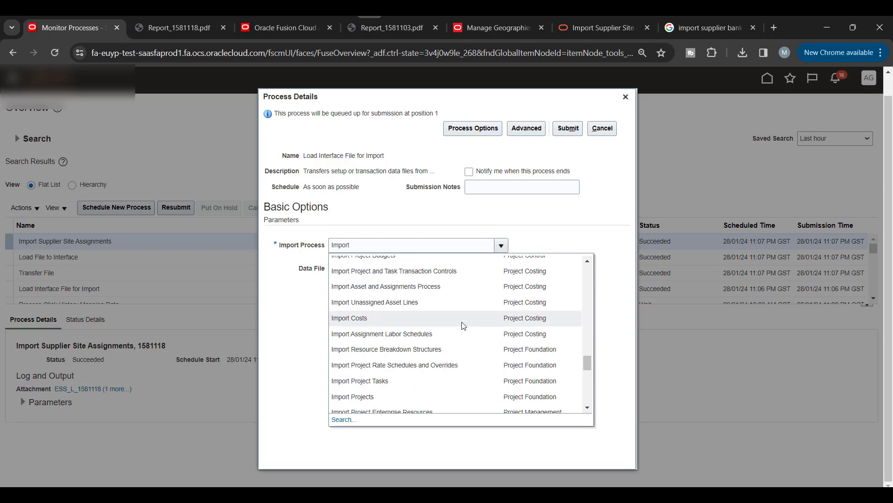
{"action": "scroll", "coordinate": [463, 326], "scroll_direction": "down", "scroll_amount": 5}
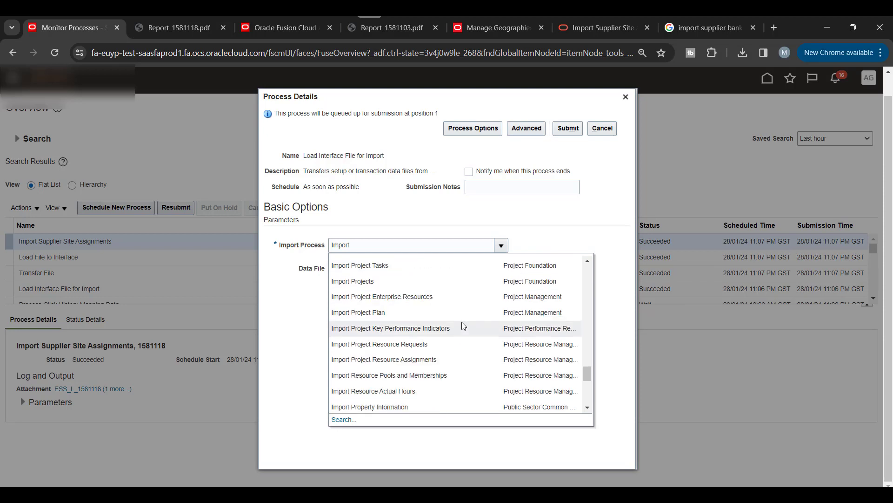
{"action": "scroll", "coordinate": [463, 325], "scroll_direction": "down", "scroll_amount": 8}
{"action": "scroll", "coordinate": [462, 324], "scroll_direction": "down", "scroll_amount": 3}
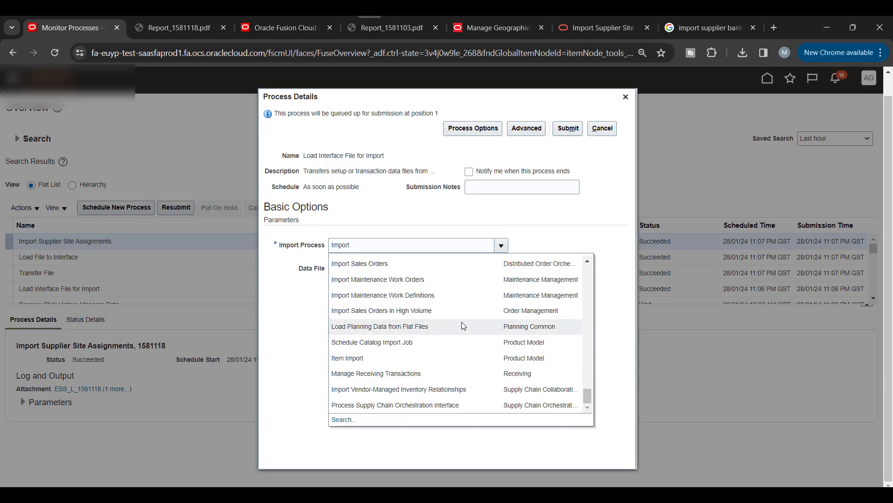
{"action": "scroll", "coordinate": [462, 322], "scroll_direction": "up", "scroll_amount": 10}
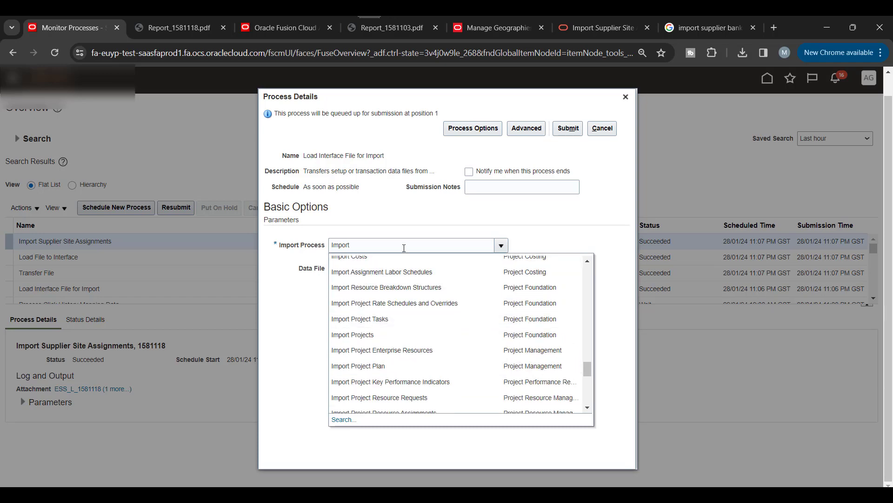
{"action": "scroll", "coordinate": [457, 324], "scroll_direction": "up", "scroll_amount": 6}
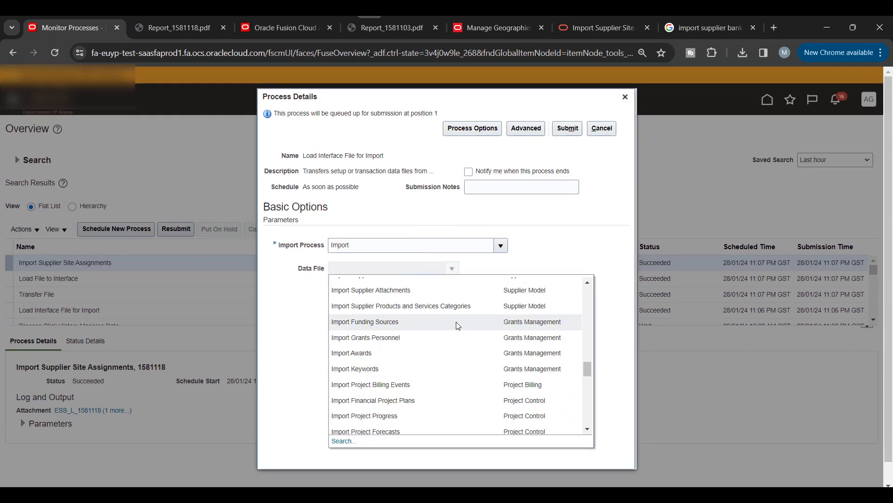
{"action": "scroll", "coordinate": [458, 325], "scroll_direction": "up", "scroll_amount": 3}
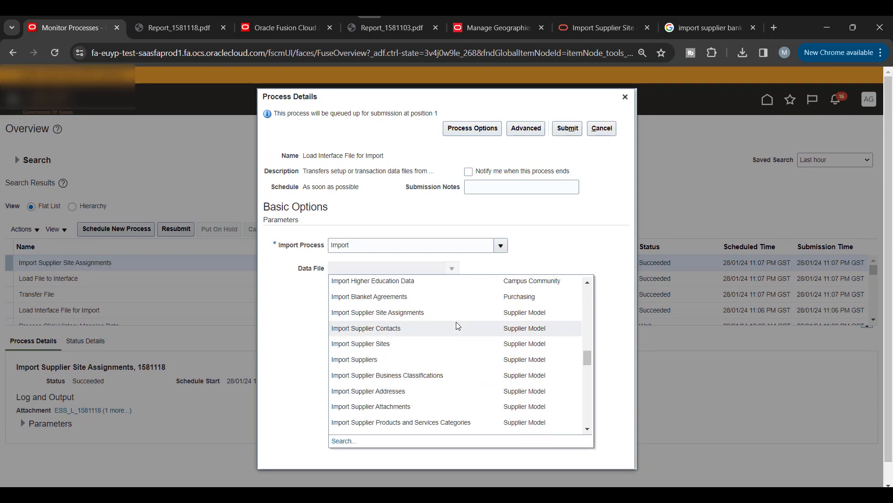
{"action": "scroll", "coordinate": [458, 325], "scroll_direction": "down", "scroll_amount": 2}
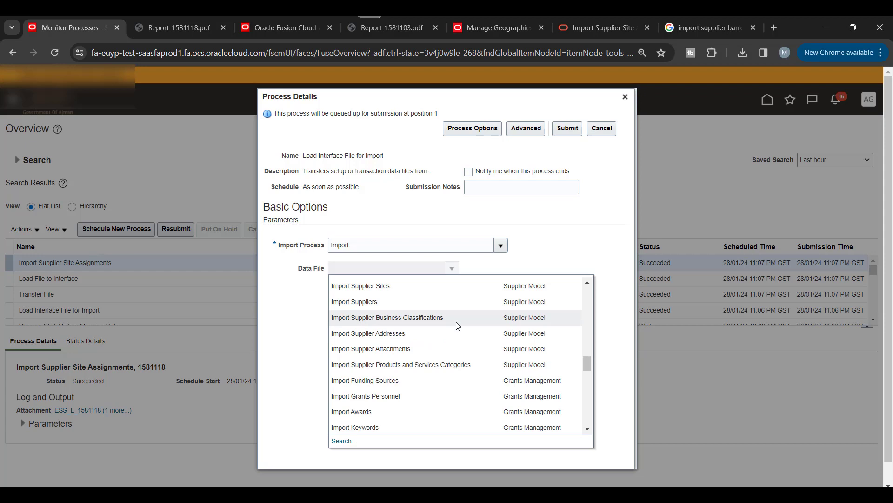
{"action": "scroll", "coordinate": [458, 325], "scroll_direction": "up", "scroll_amount": 2}
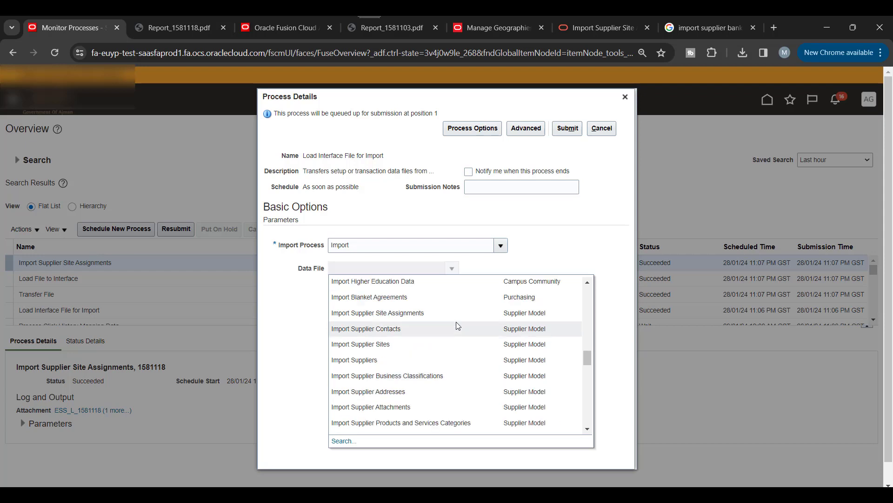
{"action": "scroll", "coordinate": [459, 326], "scroll_direction": "up", "scroll_amount": 2}
{"action": "left_click", "coordinate": [357, 248]}
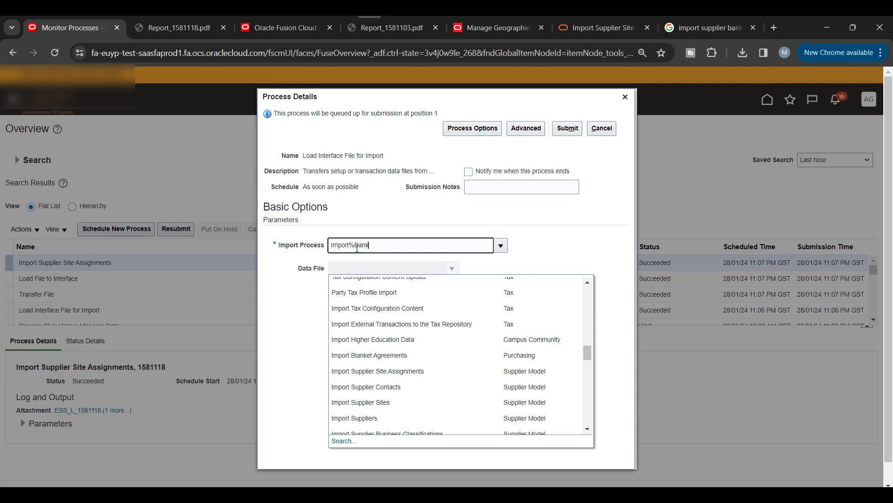
Step: Search with a wildcard and select Import Supplier Bank Accounts, then choose Upload for Data File
{"action": "type", "text": "%"}
{"action": "left_click", "coordinate": [541, 246]}
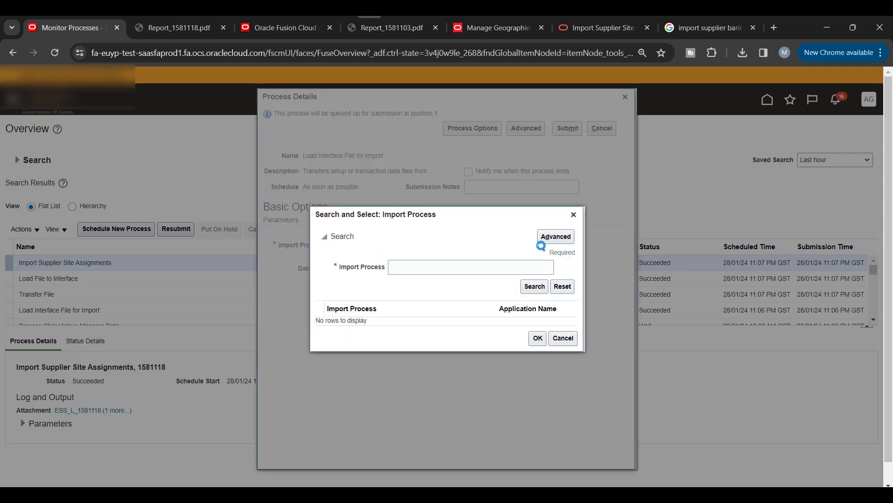
{"action": "left_click", "coordinate": [464, 266]}
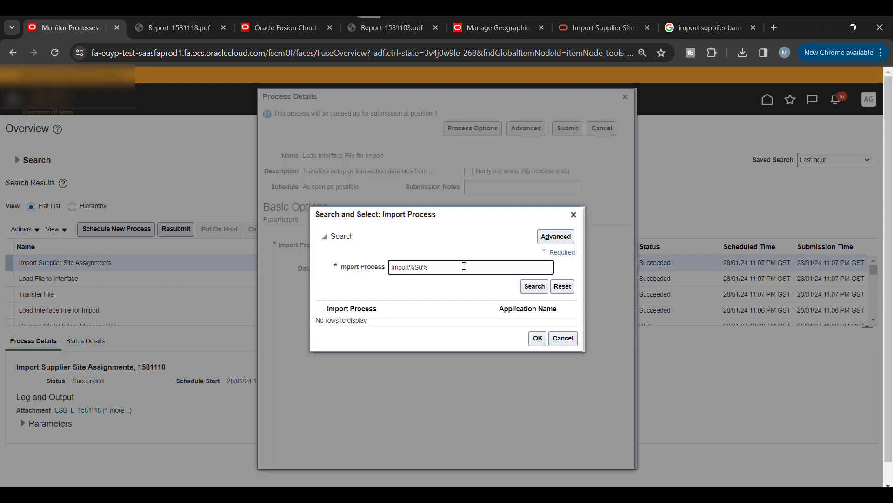
{"action": "key", "text": "Return"}
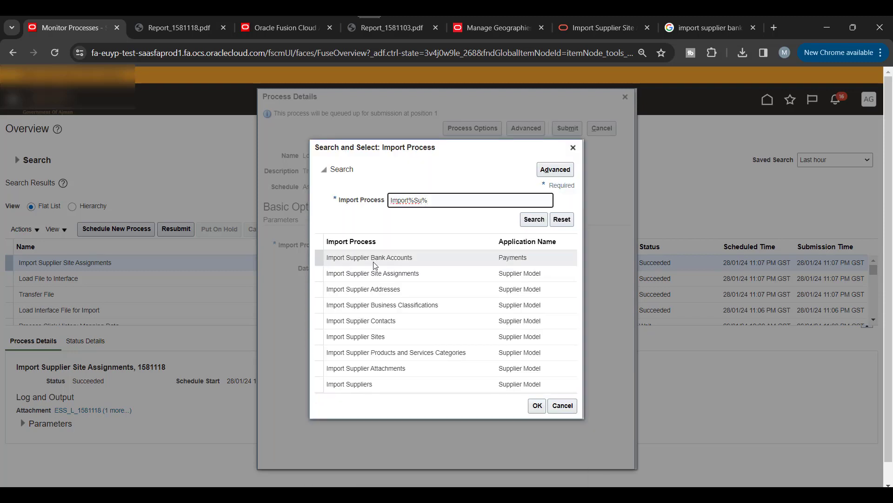
{"action": "left_click", "coordinate": [377, 258]}
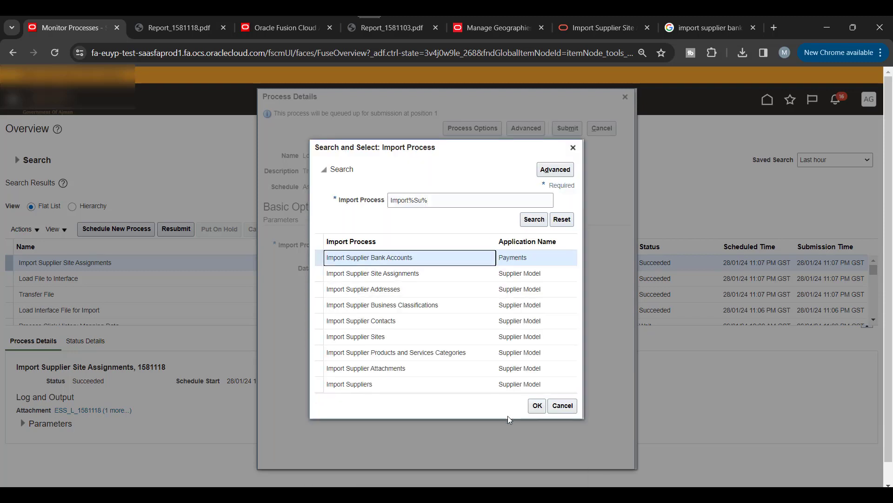
{"action": "left_click", "coordinate": [537, 412]}
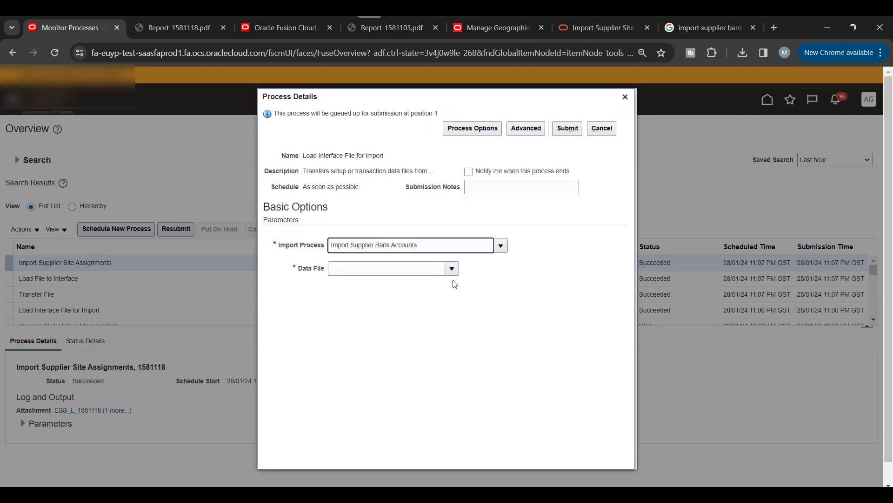
{"action": "left_click", "coordinate": [365, 269]}
{"action": "left_click", "coordinate": [351, 301]}
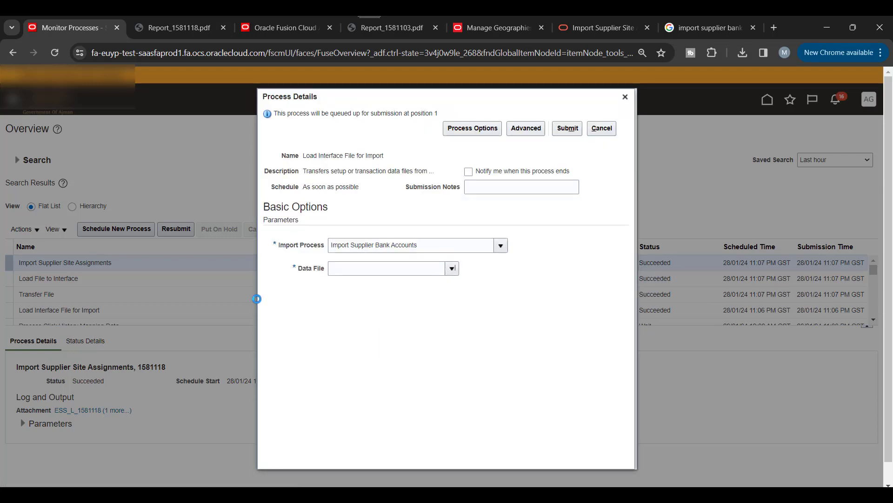
Step: Upload ibysupplierbankaccimport.zip from Downloads as the data file and submit the import
{"action": "left_click", "coordinate": [412, 281]}
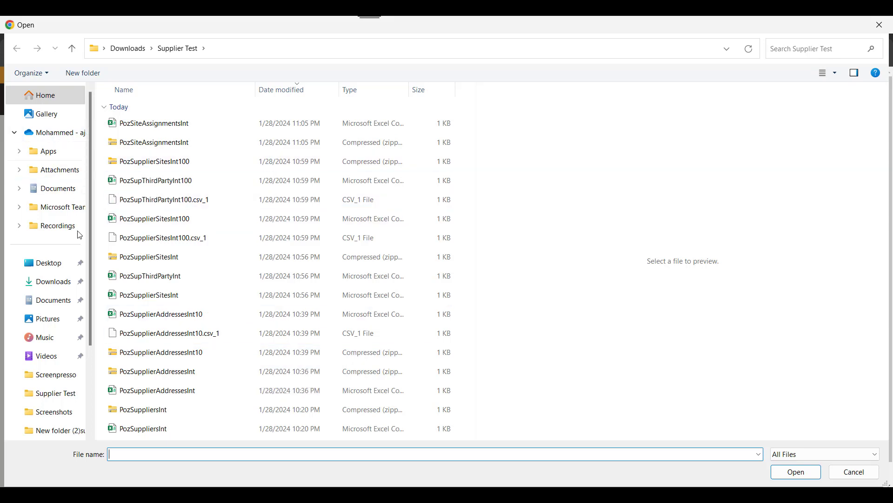
{"action": "left_click", "coordinate": [57, 283]}
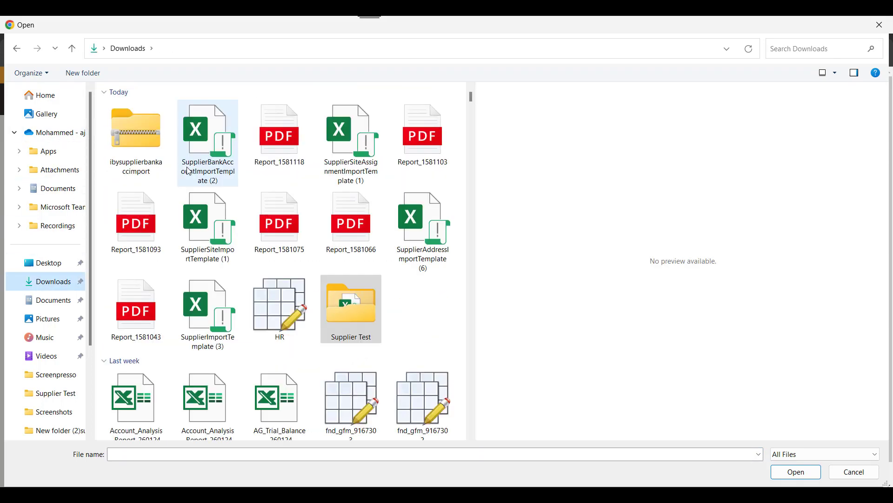
{"action": "left_click", "coordinate": [136, 132]}
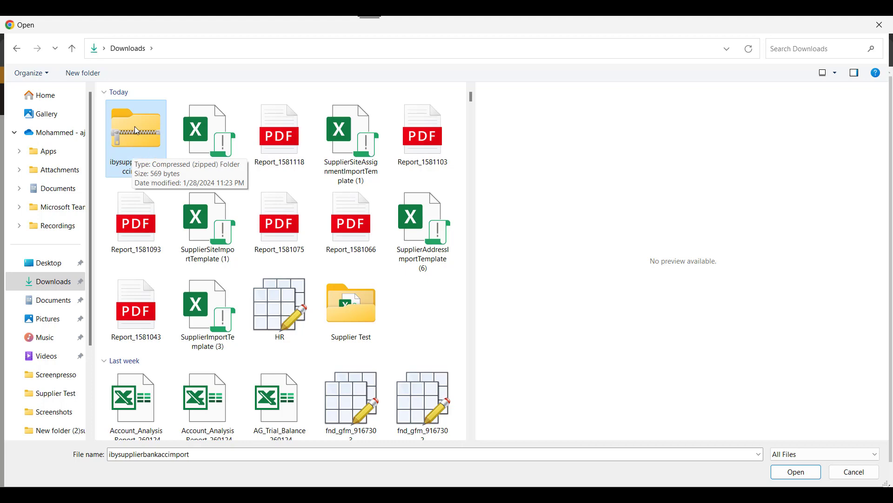
{"action": "left_click", "coordinate": [796, 471]}
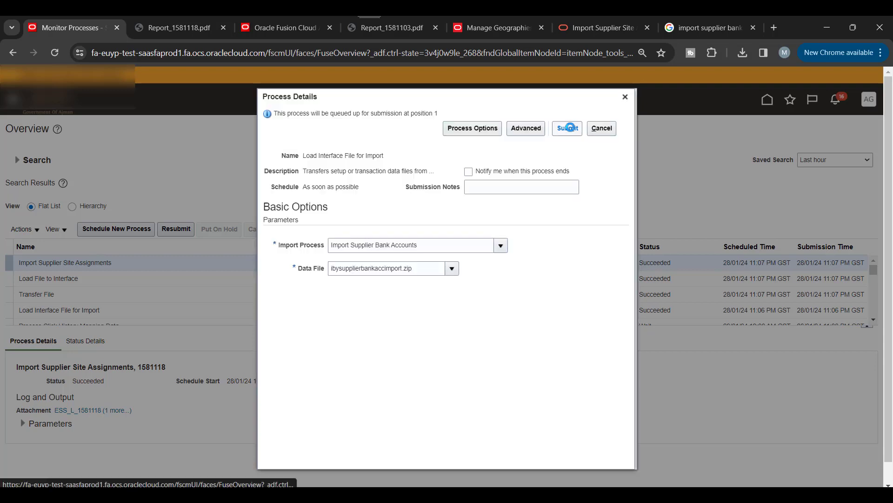
{"action": "left_click", "coordinate": [569, 128]}
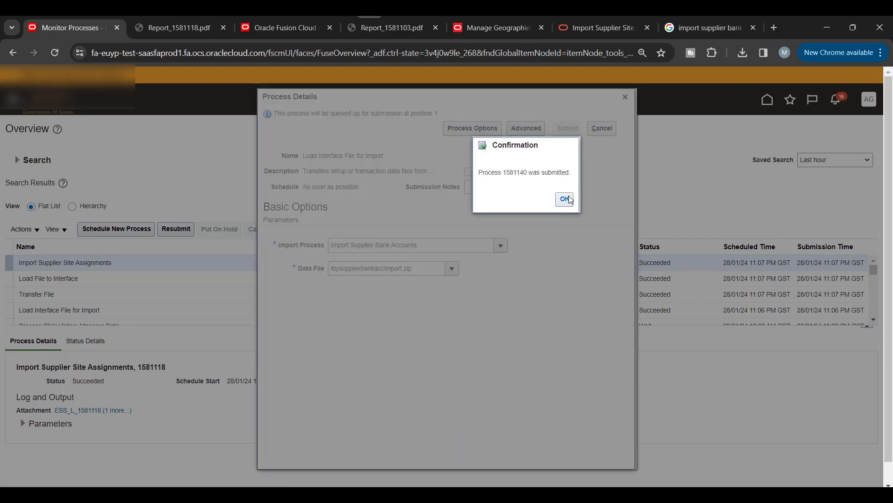
{"action": "left_click", "coordinate": [565, 199]}
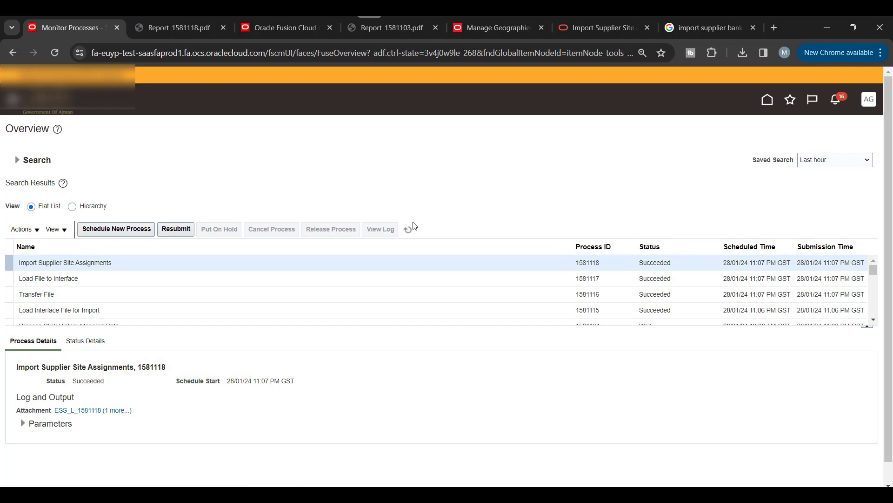
Step: Refresh Monitor Processes until jobs 1581141–1581144 all show Succeeded
{"action": "left_click", "coordinate": [413, 233]}
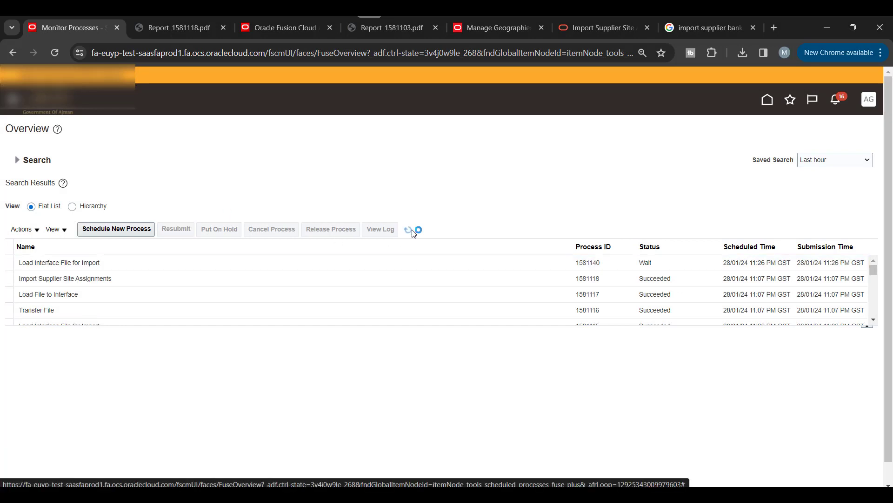
{"action": "left_click", "coordinate": [414, 233]}
{"action": "left_click", "coordinate": [413, 233]}
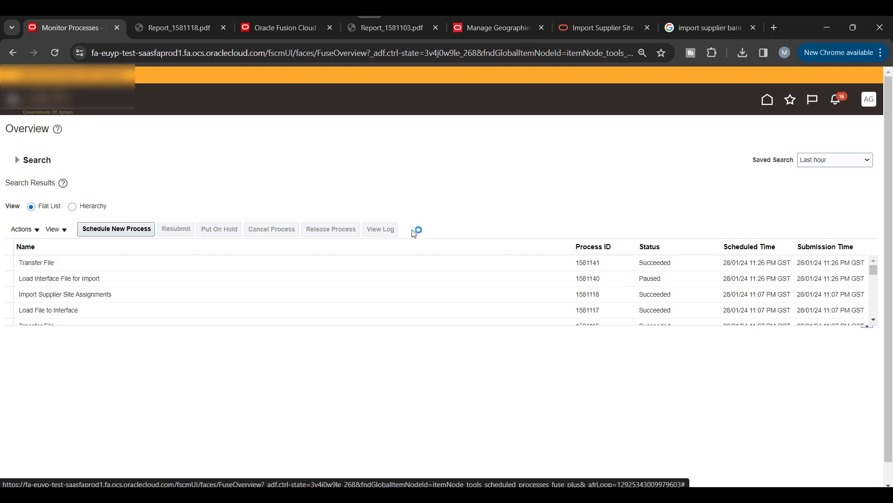
{"action": "left_click", "coordinate": [414, 233]}
{"action": "left_click", "coordinate": [414, 233]}
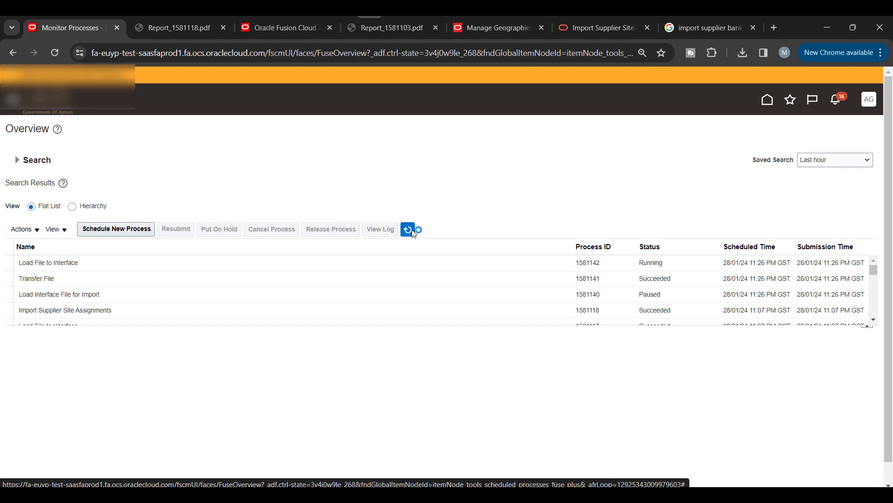
{"action": "left_click", "coordinate": [414, 234]}
{"action": "left_click", "coordinate": [414, 233]}
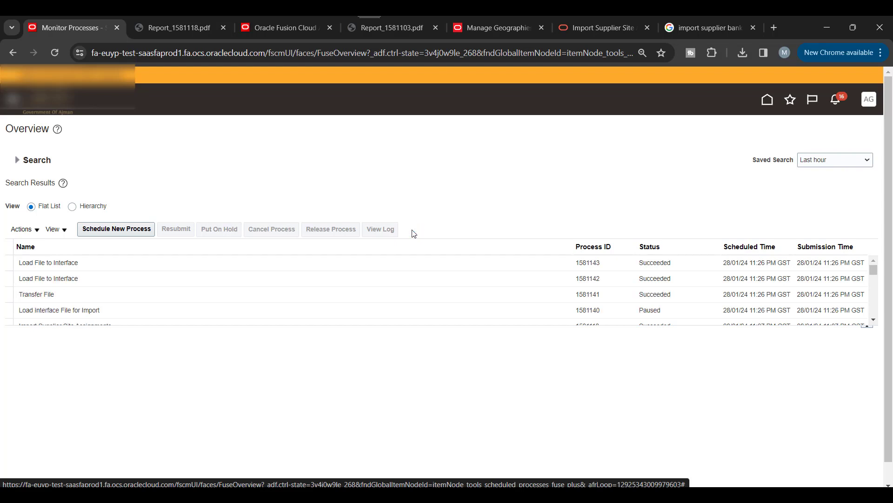
{"action": "left_click", "coordinate": [414, 233]}
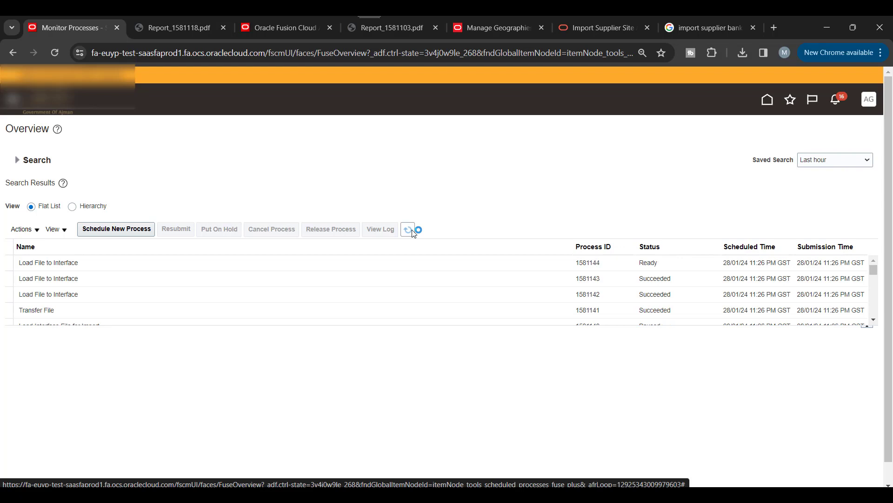
{"action": "left_click", "coordinate": [414, 232]}
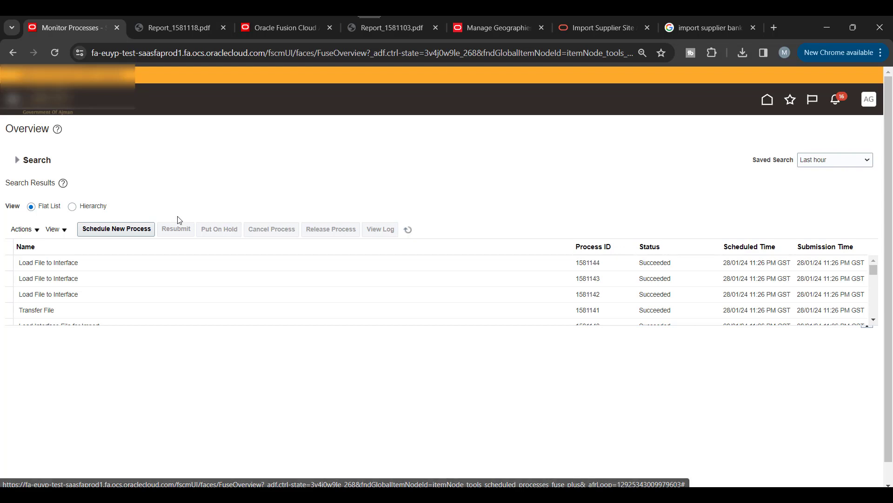
Step: Schedule a new process and browse job names matching 'Import%'
{"action": "left_click", "coordinate": [136, 228]}
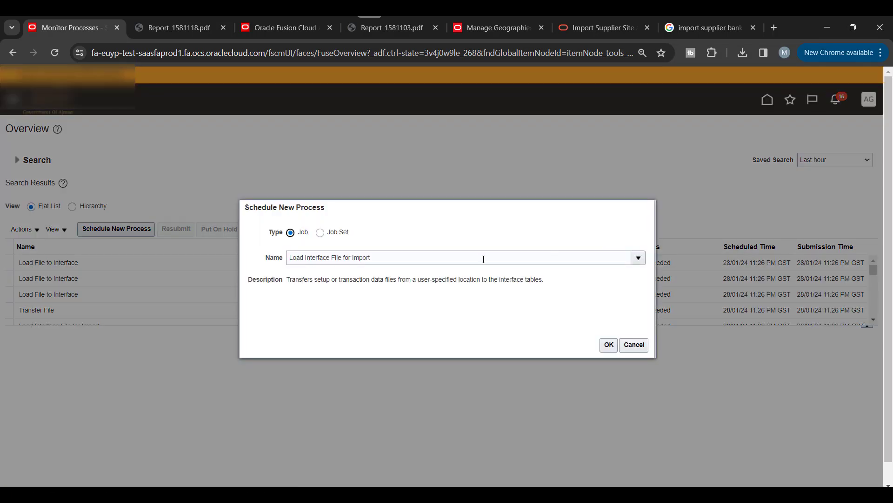
{"action": "triple_click", "coordinate": [474, 259]}
{"action": "type", "text": "Import%"}
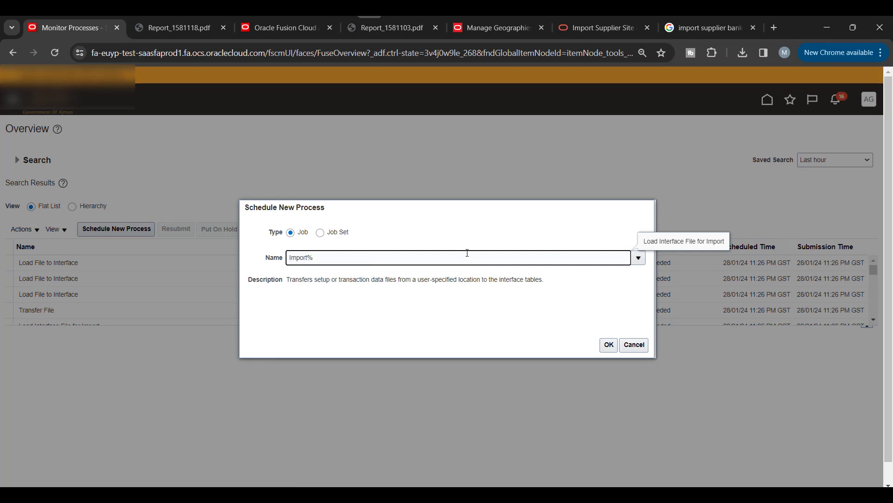
{"action": "left_click", "coordinate": [638, 257]}
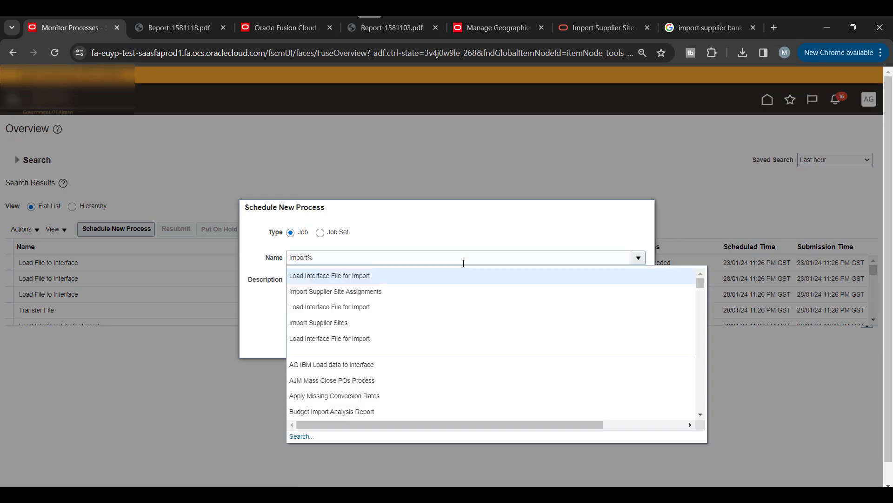
{"action": "scroll", "coordinate": [493, 354], "scroll_direction": "down", "scroll_amount": 3}
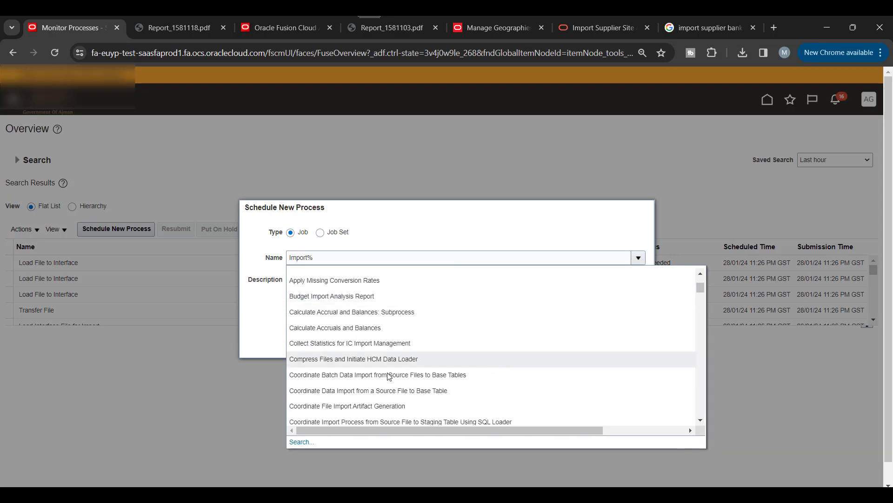
{"action": "left_click", "coordinate": [264, 319]}
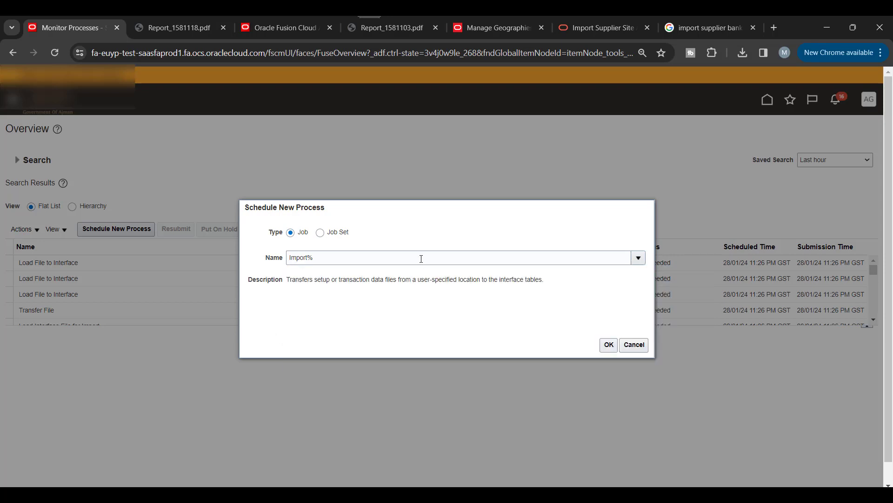
{"action": "left_click", "coordinate": [421, 258]}
{"action": "left_click", "coordinate": [638, 258]}
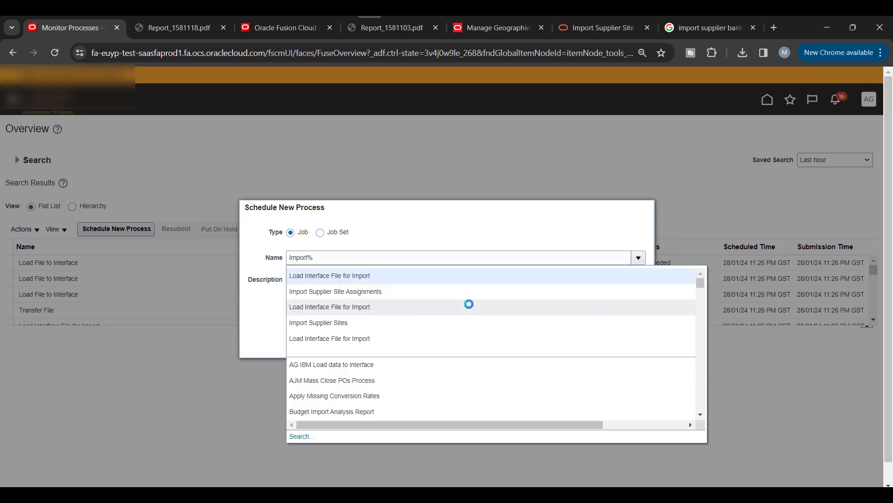
{"action": "scroll", "coordinate": [464, 313], "scroll_direction": "down", "scroll_amount": 1}
{"action": "scroll", "coordinate": [465, 362], "scroll_direction": "down", "scroll_amount": 5}
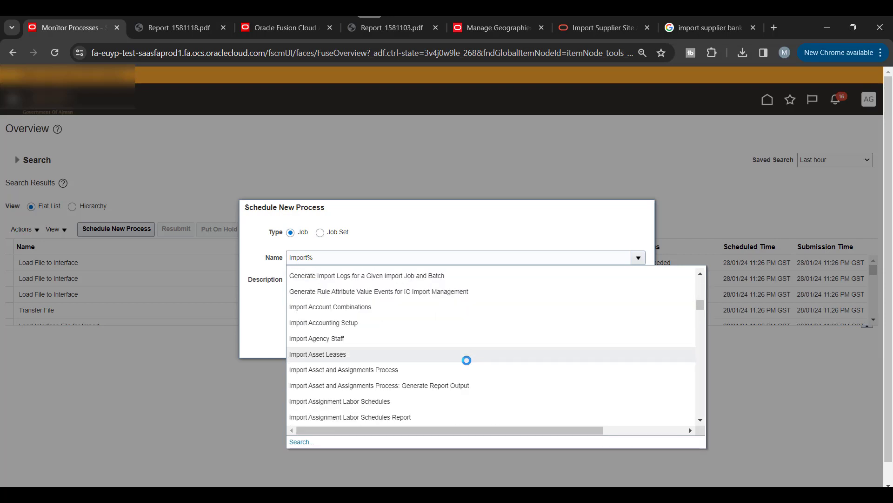
{"action": "scroll", "coordinate": [469, 364], "scroll_direction": "down", "scroll_amount": 5}
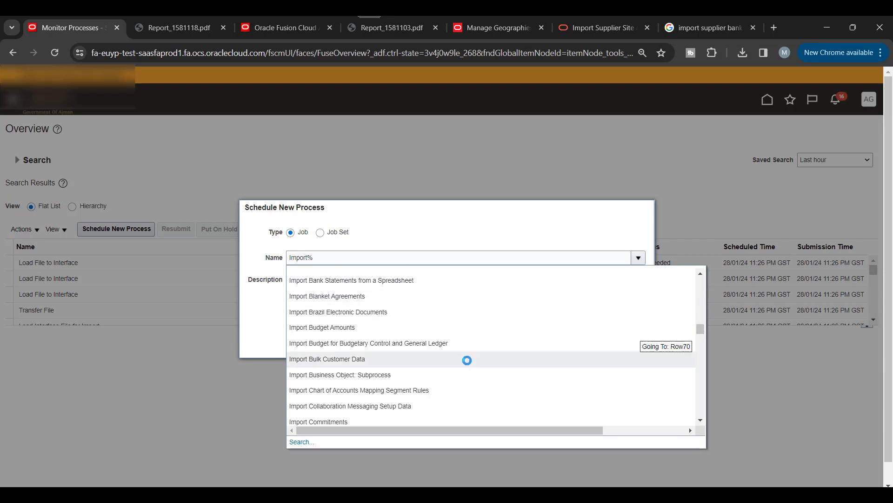
{"action": "scroll", "coordinate": [467, 360], "scroll_direction": "down", "scroll_amount": 8}
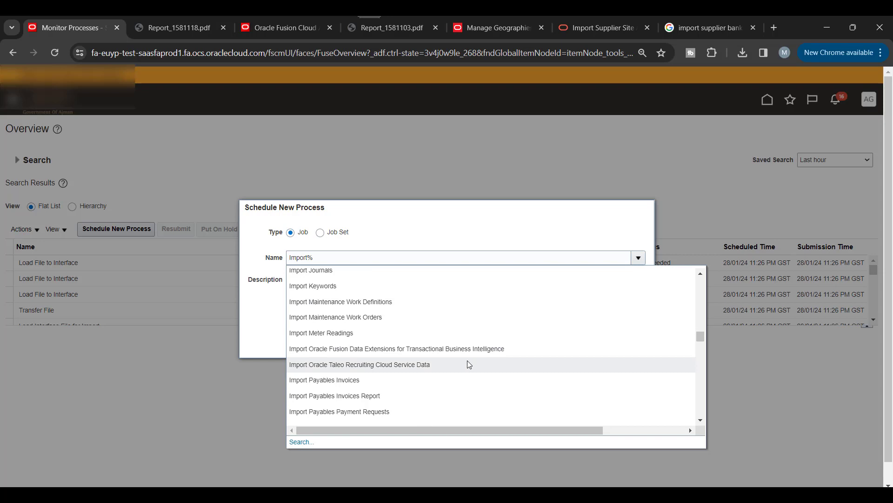
{"action": "scroll", "coordinate": [468, 360], "scroll_direction": "down", "scroll_amount": 2}
{"action": "scroll", "coordinate": [470, 363], "scroll_direction": "down", "scroll_amount": 10}
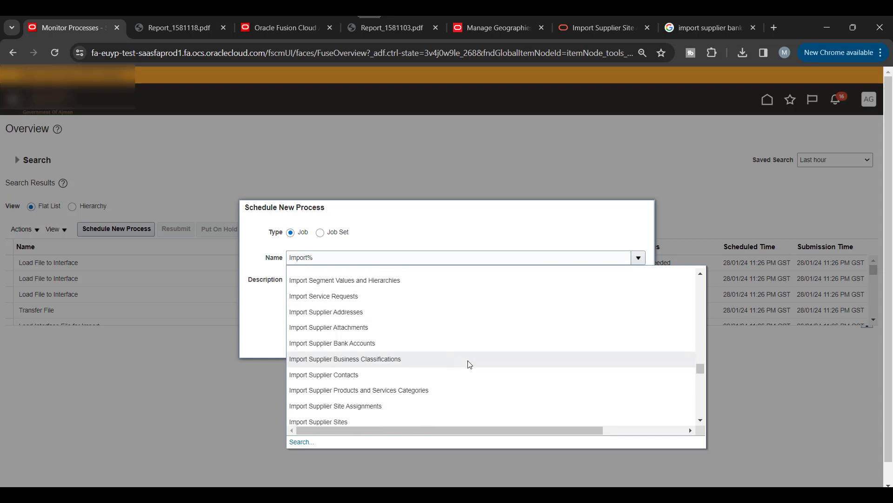
Step: Choose Import Supplier Bank Accounts and set Feeder Batch Identifier to 200000
{"action": "left_click", "coordinate": [339, 343]}
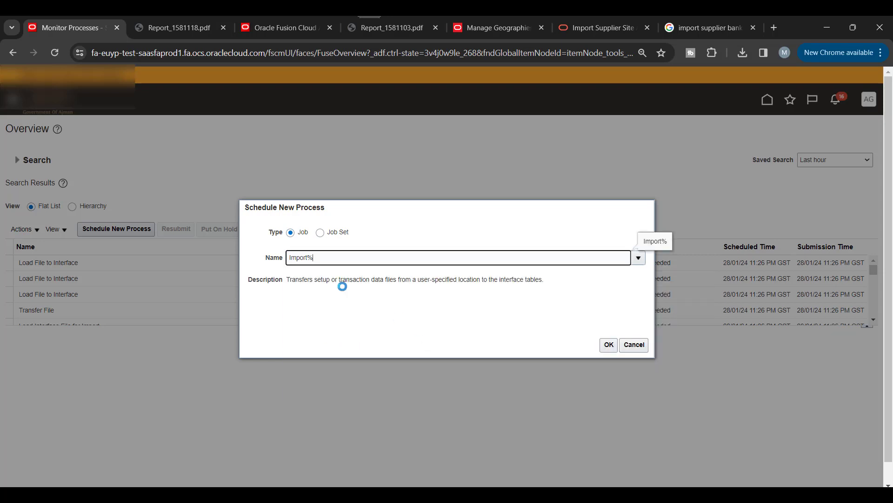
{"action": "left_click", "coordinate": [603, 345]}
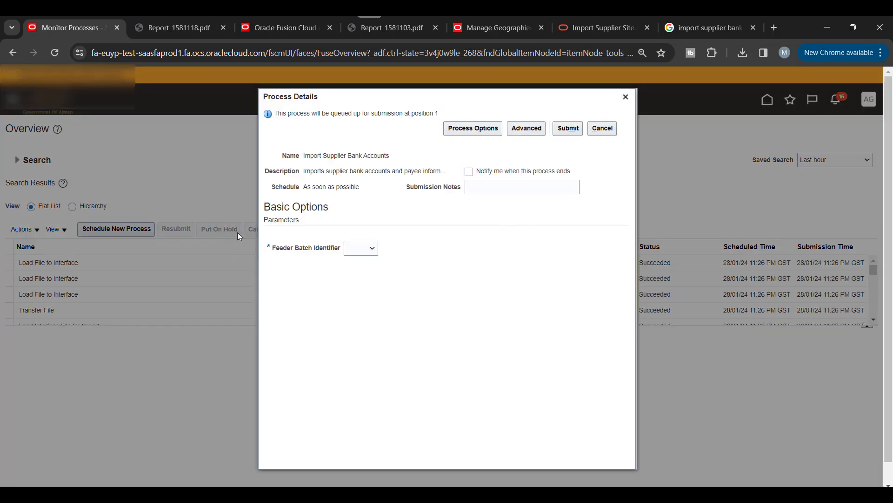
{"action": "left_click", "coordinate": [365, 251]}
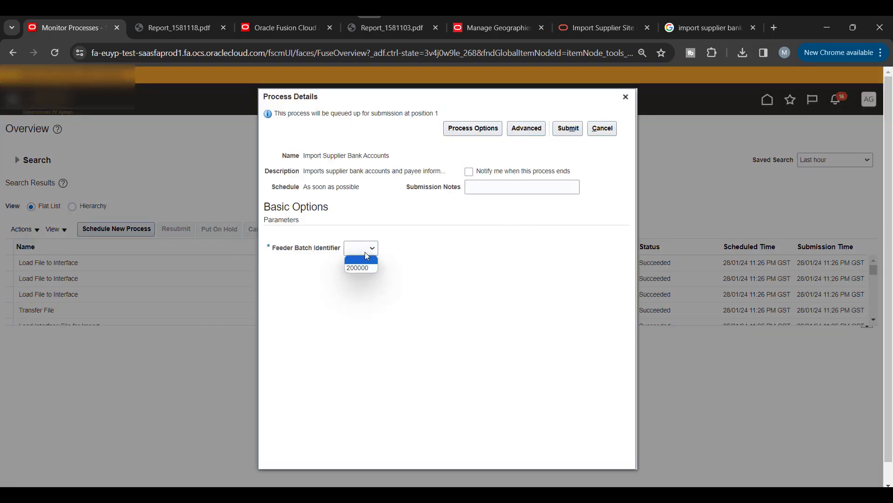
{"action": "left_click", "coordinate": [358, 268]}
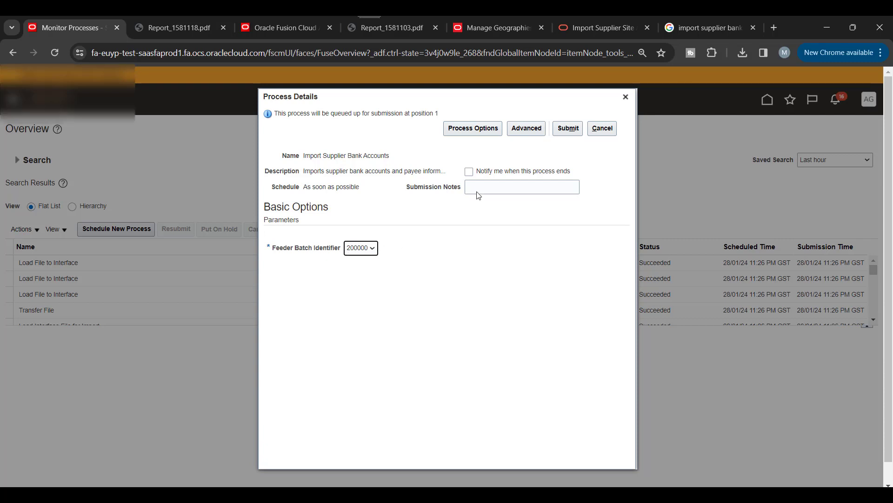
Step: Submit the import, refresh until process 1581145 shows Succeeded, and view its details
{"action": "left_click", "coordinate": [564, 130]}
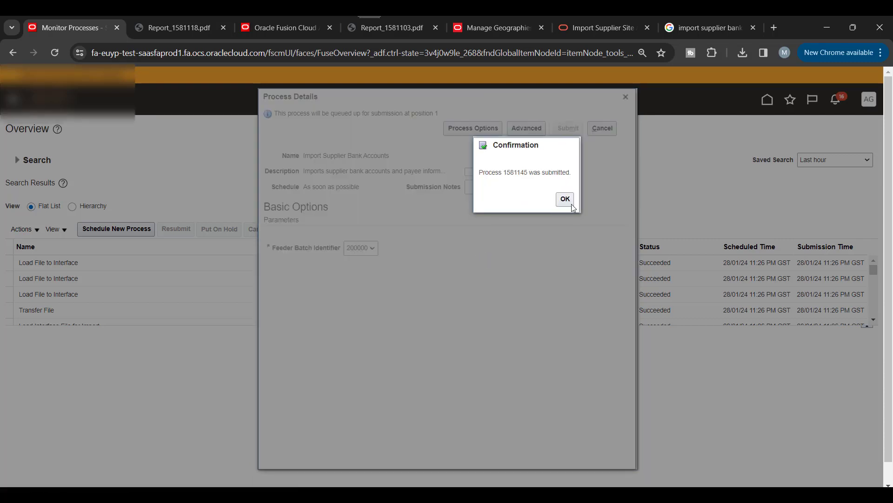
{"action": "left_click", "coordinate": [565, 201]}
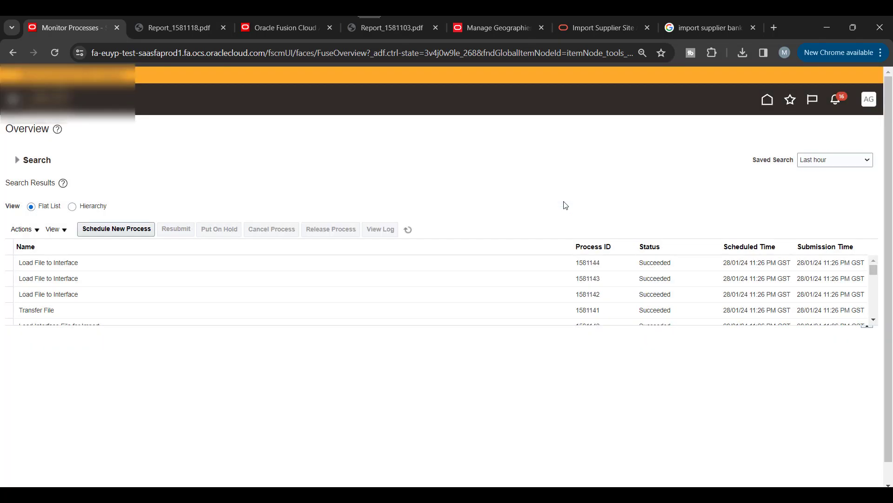
{"action": "left_click", "coordinate": [410, 229]}
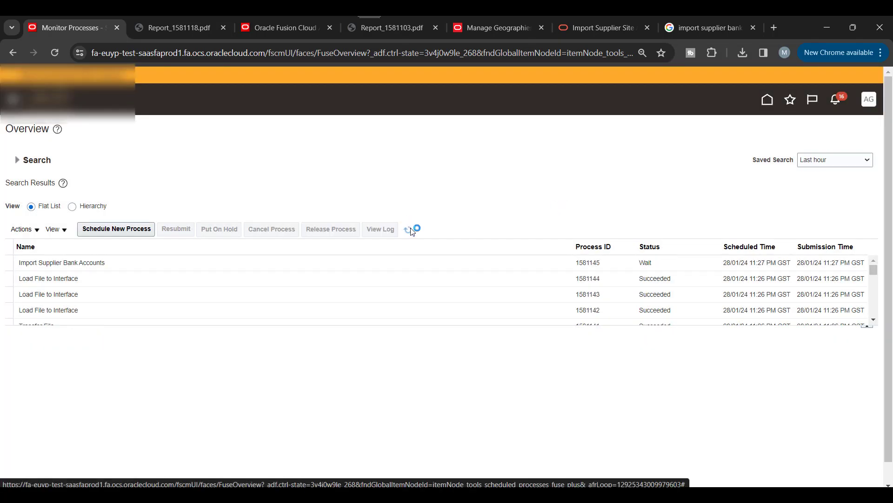
{"action": "left_click", "coordinate": [410, 230]}
{"action": "left_click", "coordinate": [410, 229]}
{"action": "left_click", "coordinate": [412, 229]}
{"action": "left_click", "coordinate": [412, 230]}
{"action": "left_click", "coordinate": [408, 229]}
{"action": "left_click", "coordinate": [205, 264]}
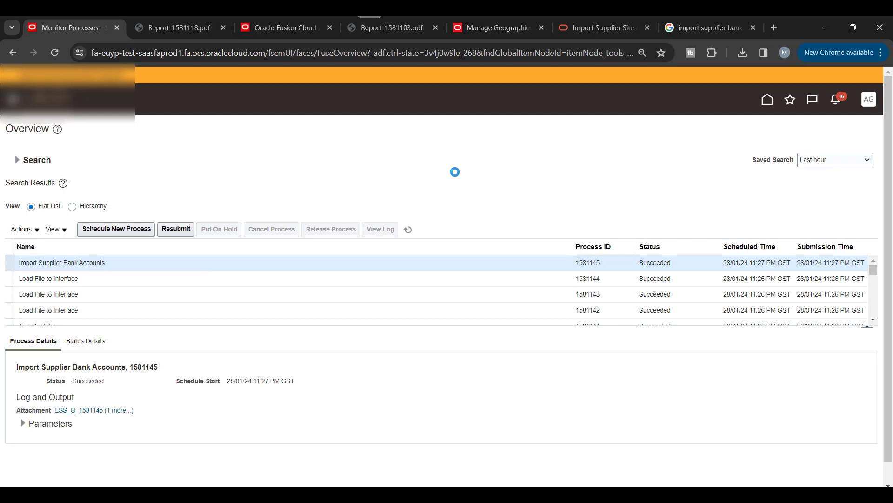
Step: Download and open job 1581145's log to confirm Import Executed with retcode 0
{"action": "left_click", "coordinate": [125, 411]}
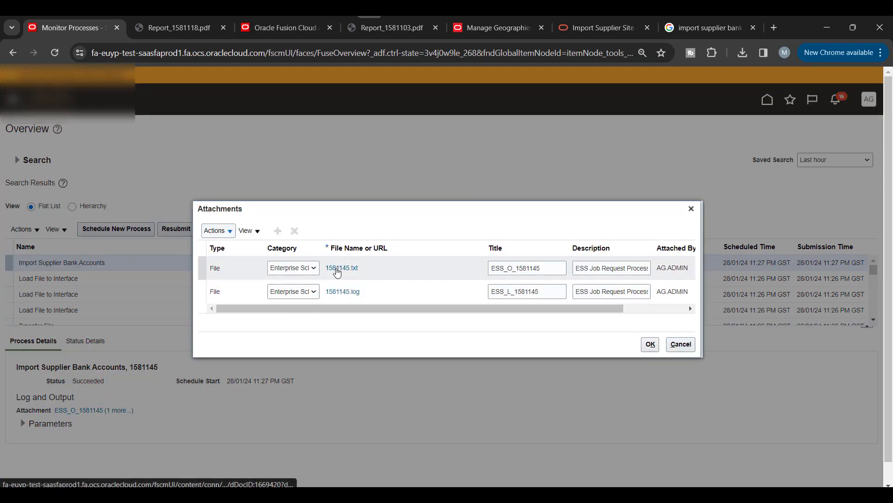
{"action": "left_click", "coordinate": [343, 291]}
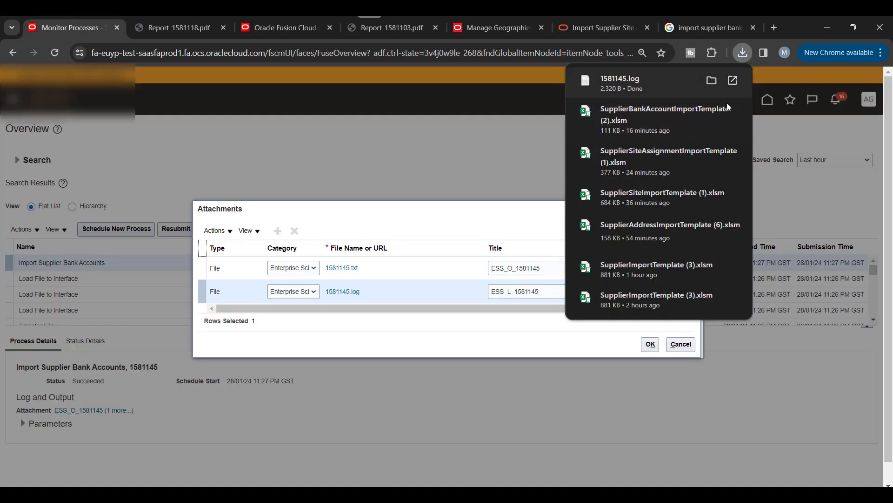
{"action": "left_click", "coordinate": [647, 85]}
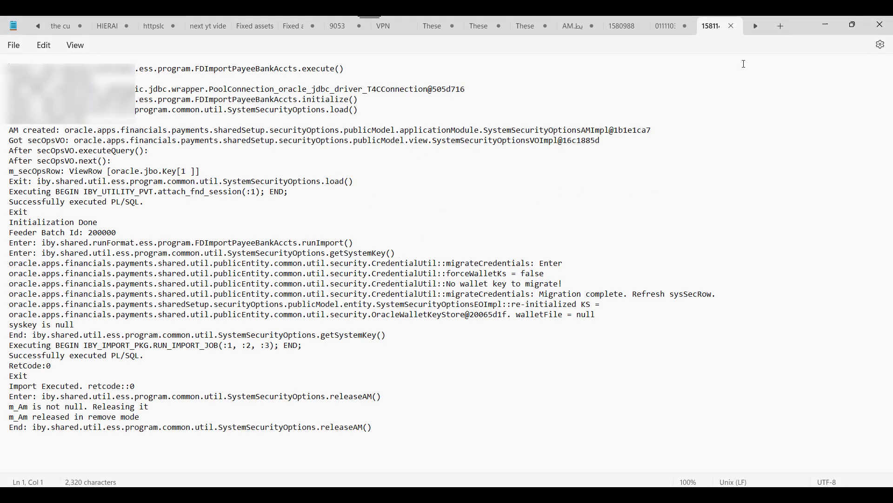
Step: Set the log aside, close the job attachments and return to the Oracle Fusion home page
{"action": "left_click", "coordinate": [820, 24]}
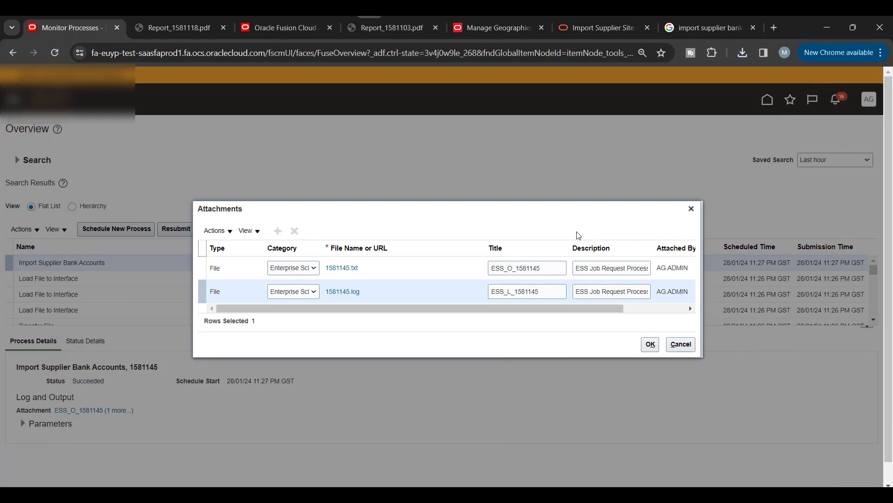
{"action": "left_click", "coordinate": [691, 209]}
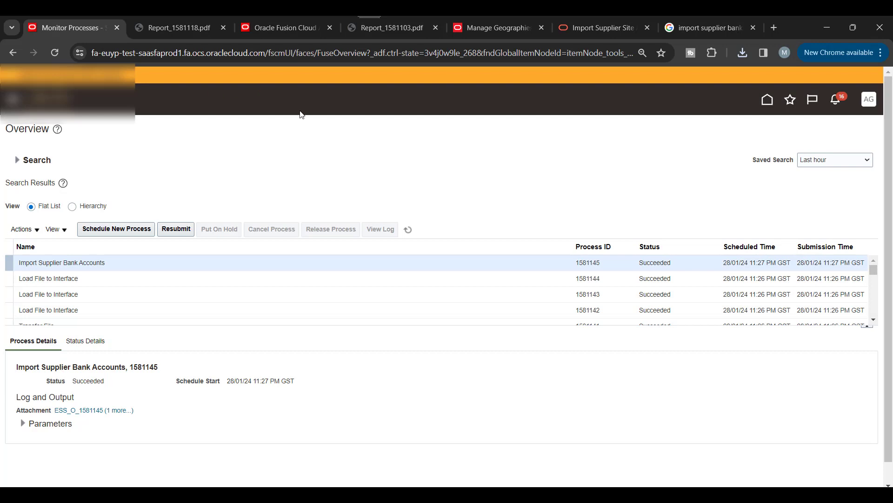
{"action": "left_click", "coordinate": [281, 28]}
Step: Open the newly imported supplier's record from the Suppliers work area
{"action": "left_click", "coordinate": [443, 299]}
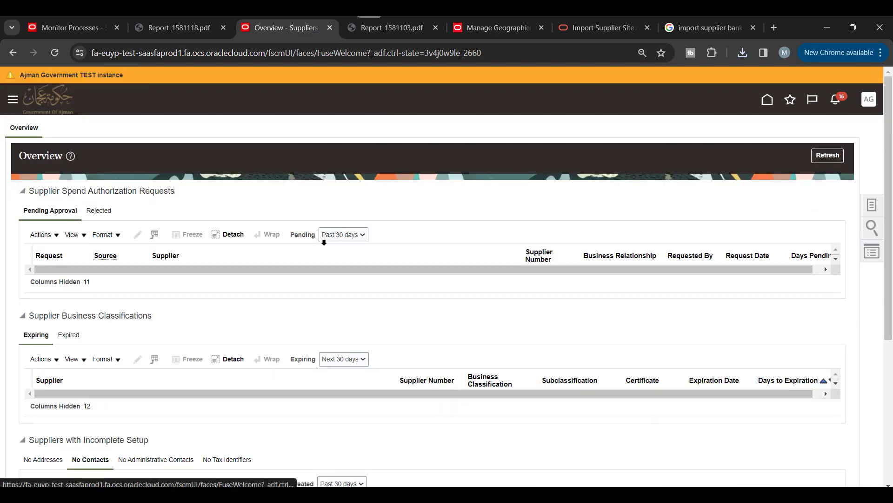
{"action": "scroll", "coordinate": [324, 242], "scroll_direction": "down", "scroll_amount": 5}
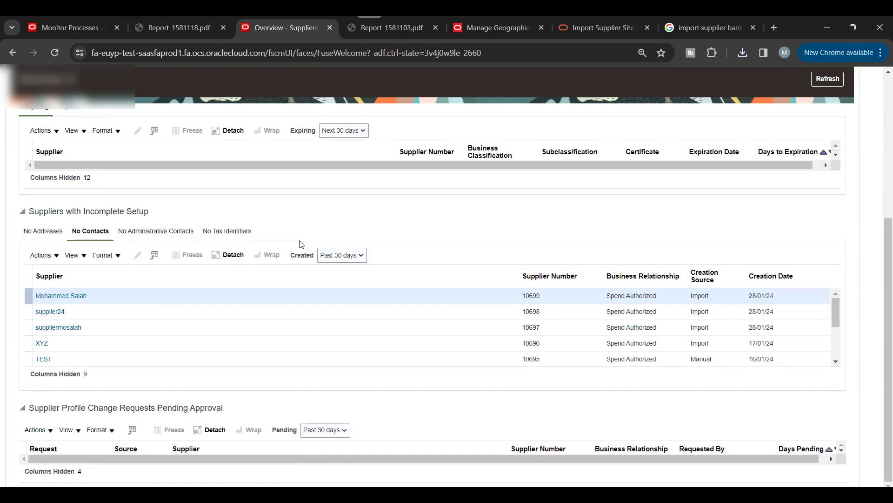
{"action": "left_click", "coordinate": [60, 296]}
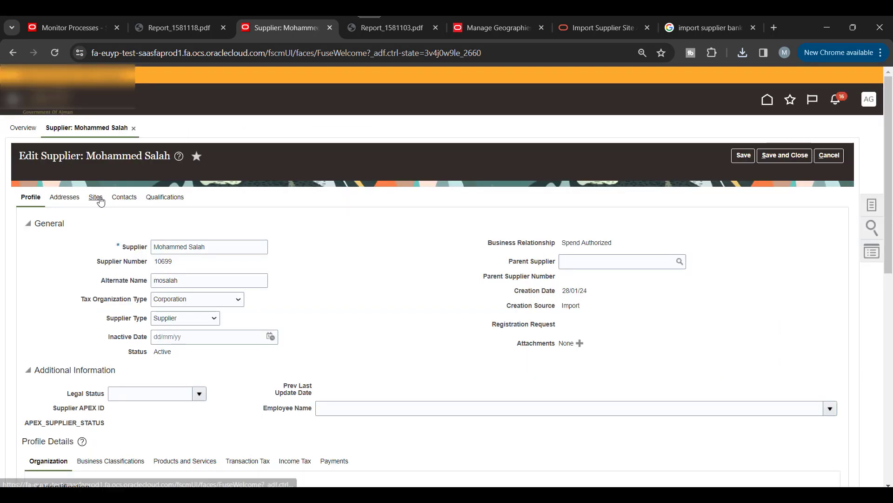
{"action": "scroll", "coordinate": [319, 228], "scroll_direction": "down", "scroll_amount": 4}
{"action": "scroll", "coordinate": [379, 259], "scroll_direction": "up", "scroll_amount": 4}
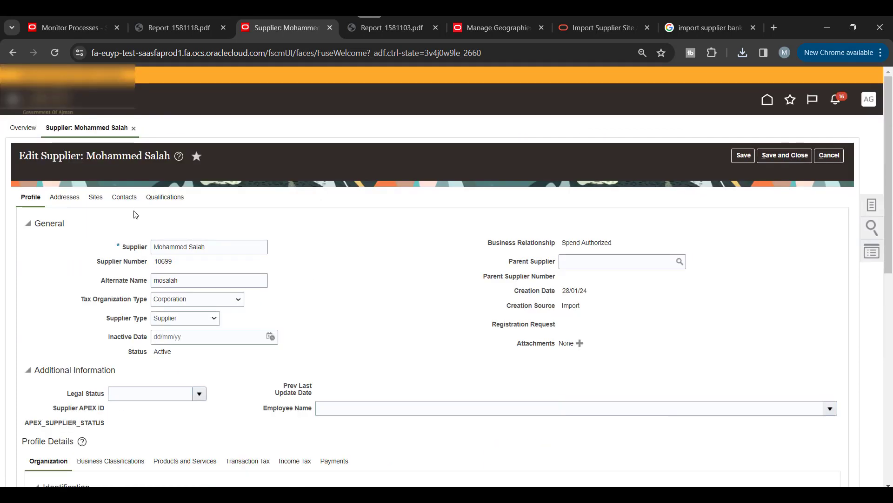
Step: Open the supplier's site and show its Payments bank accounts, listing the Ajman Bank AED account
{"action": "left_click", "coordinate": [96, 197]}
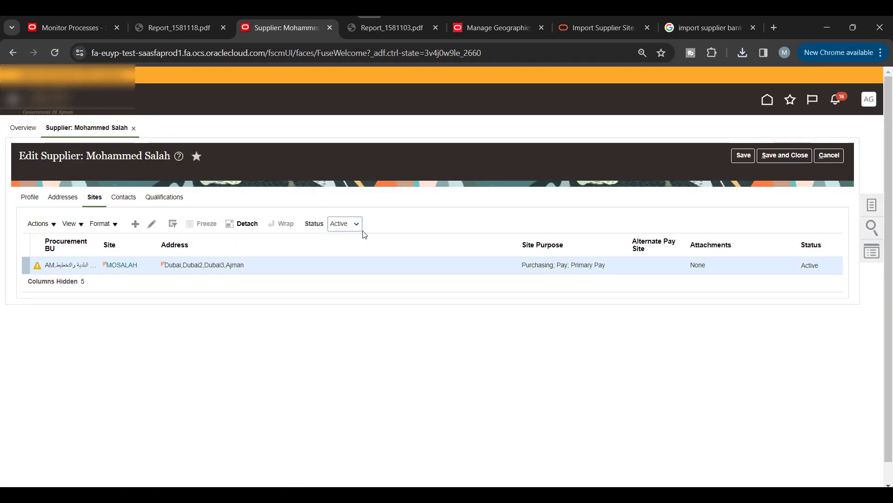
{"action": "left_click", "coordinate": [111, 245]}
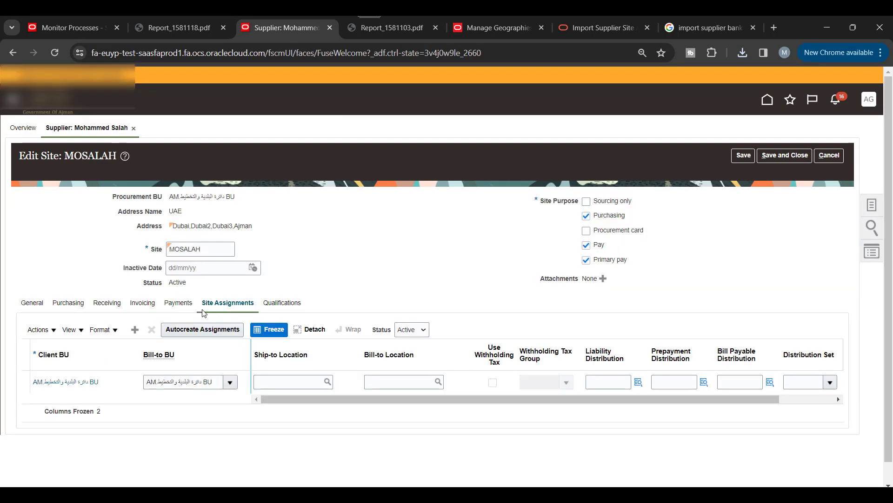
{"action": "left_click", "coordinate": [178, 303]}
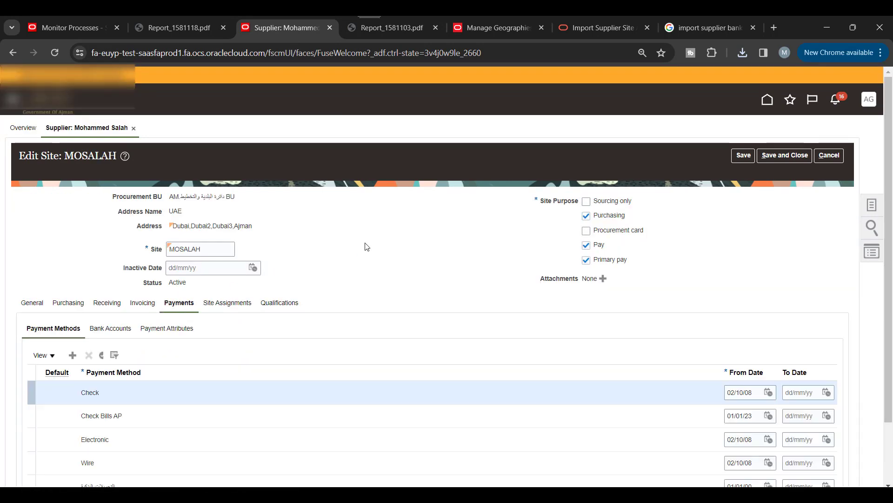
{"action": "scroll", "coordinate": [365, 246], "scroll_direction": "down", "scroll_amount": 2}
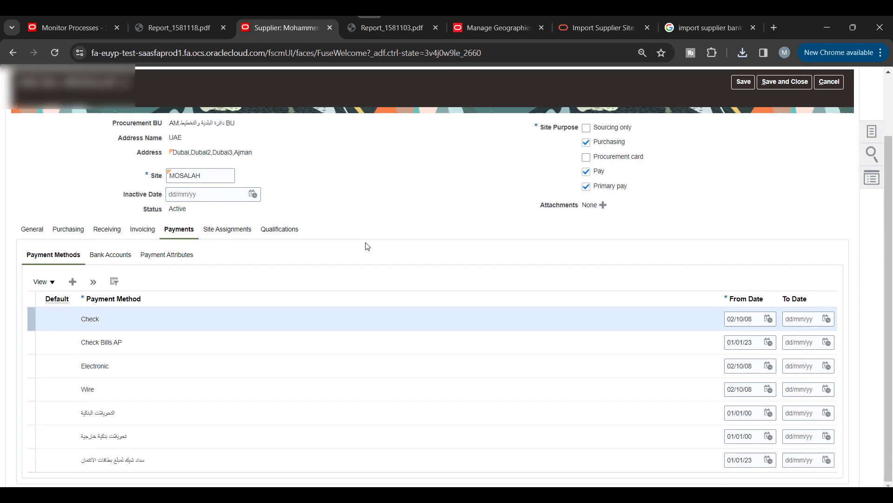
{"action": "left_click", "coordinate": [110, 255]}
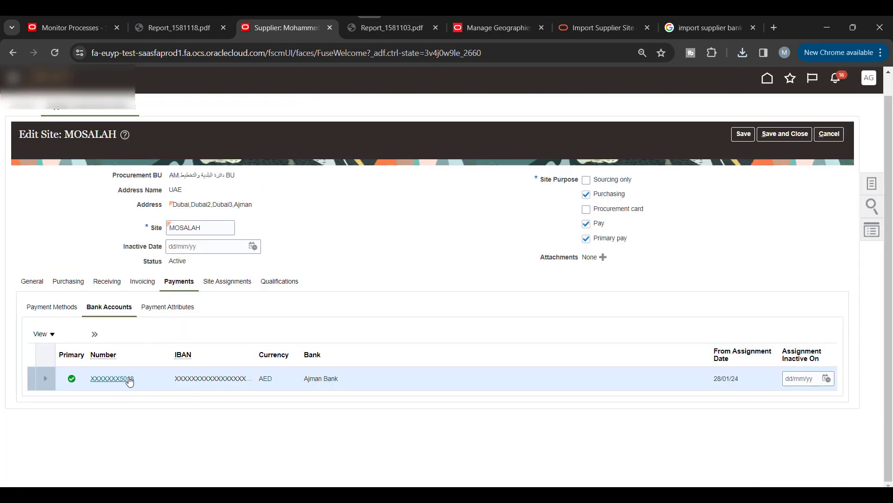
Step: Review the Ajman Bank account's details, Ajman branch and AED currency, then return to the import programs slide
{"action": "left_click", "coordinate": [122, 379]}
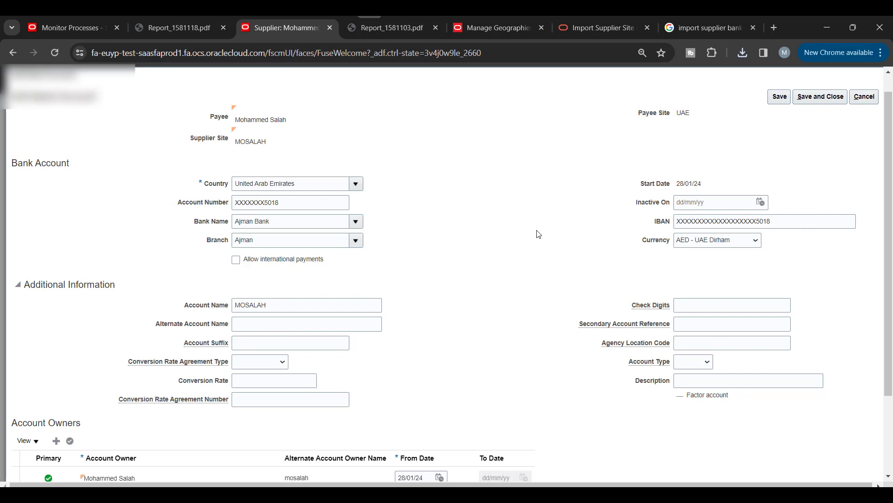
{"action": "scroll", "coordinate": [538, 233], "scroll_direction": "down", "scroll_amount": 3}
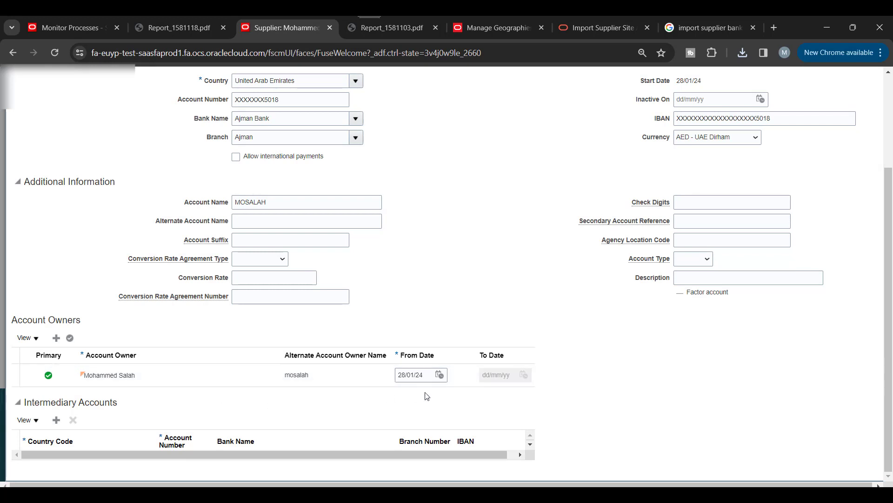
{"action": "scroll", "coordinate": [521, 293], "scroll_direction": "up", "scroll_amount": 3}
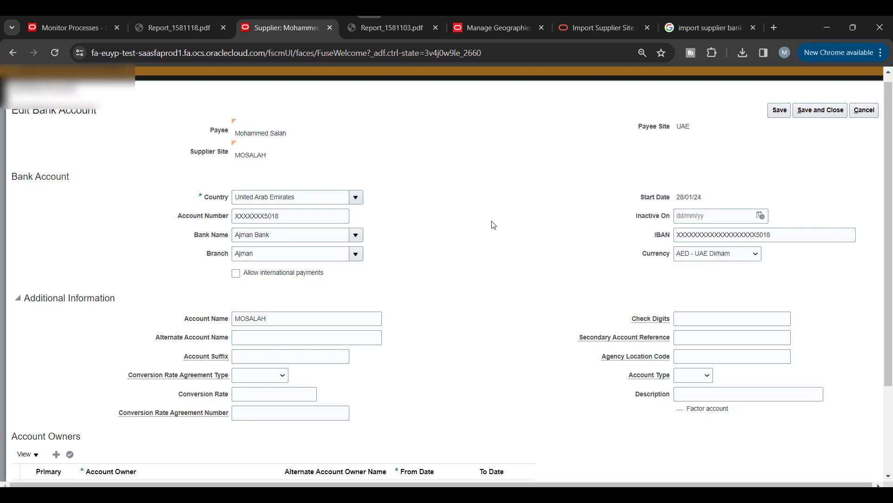
{"action": "left_click", "coordinate": [389, 442]}
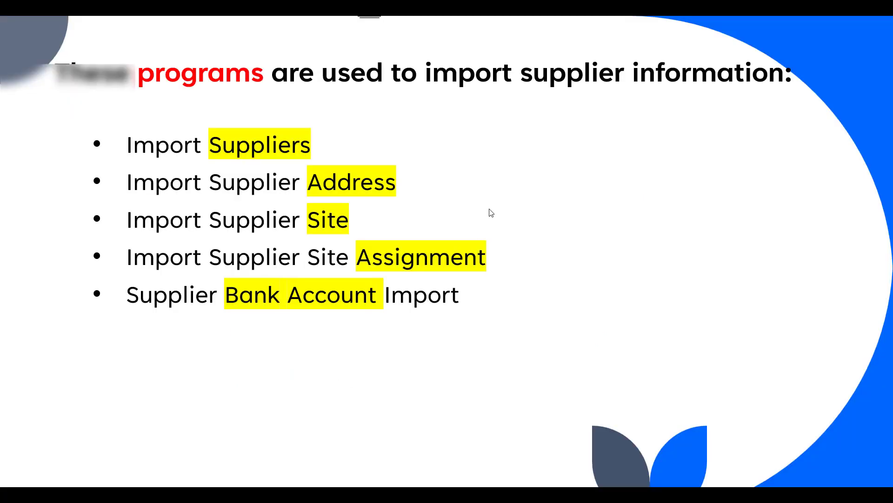